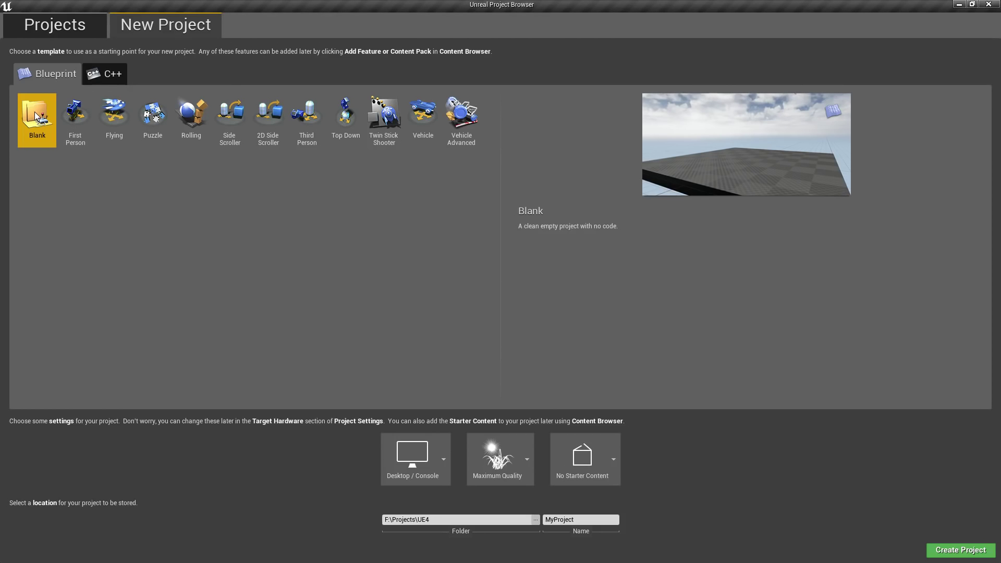
# Choose No Starter Content for the new blank Blueprint project
pyautogui.click(596, 453)
pyautogui.click(590, 454)
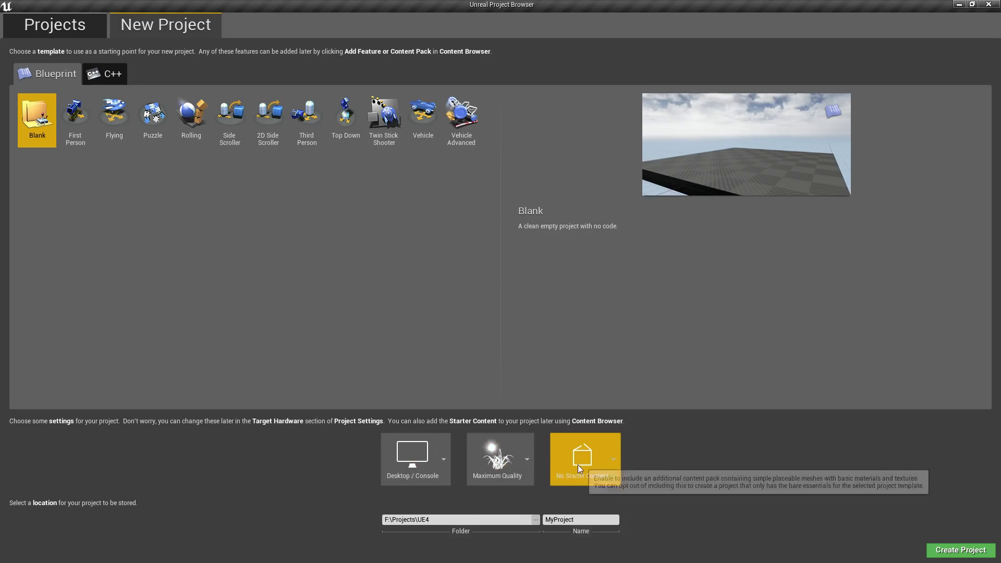
pyautogui.click(580, 467)
pyautogui.click(586, 516)
pyautogui.moveTo(596, 520); pyautogui.dragTo(521, 521)
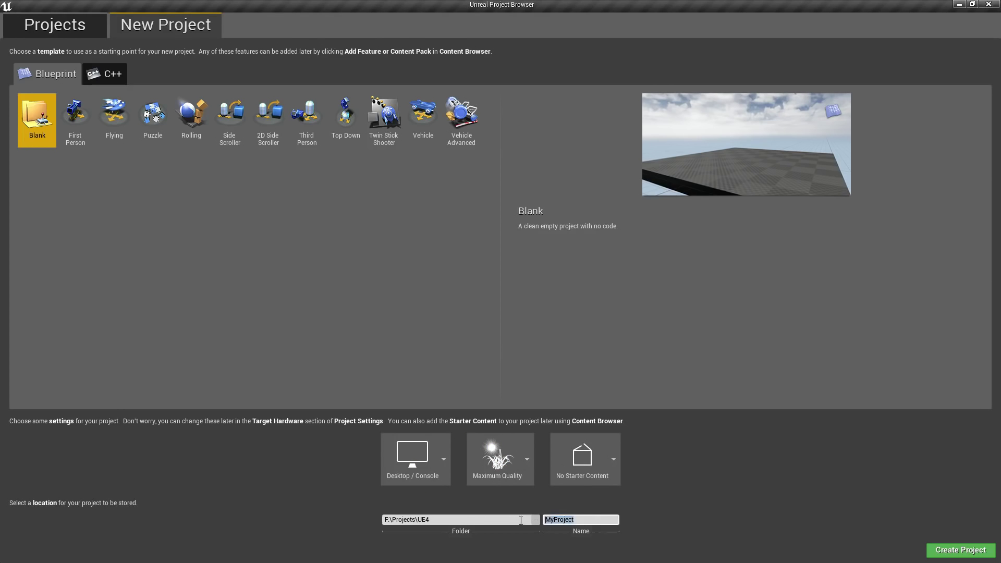
pyautogui.hotkey('ctrl', 'v')
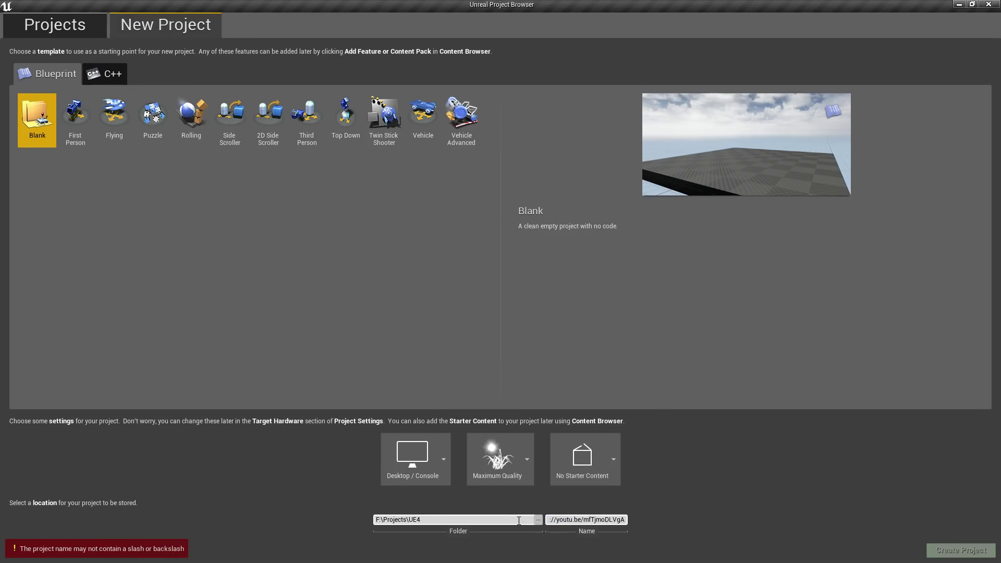
pyautogui.hotkey('ctrl', 'p')
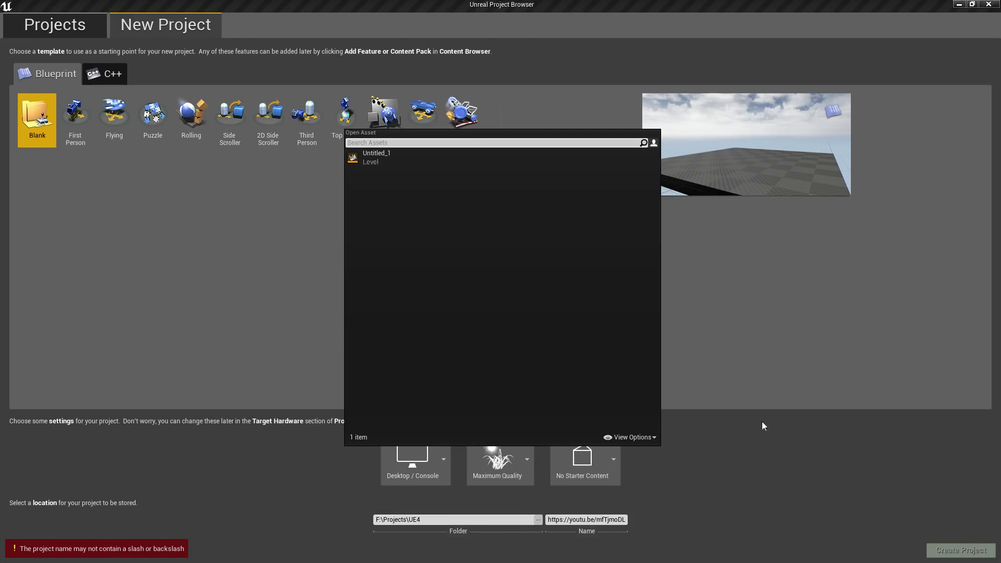
pyautogui.press('Escape')
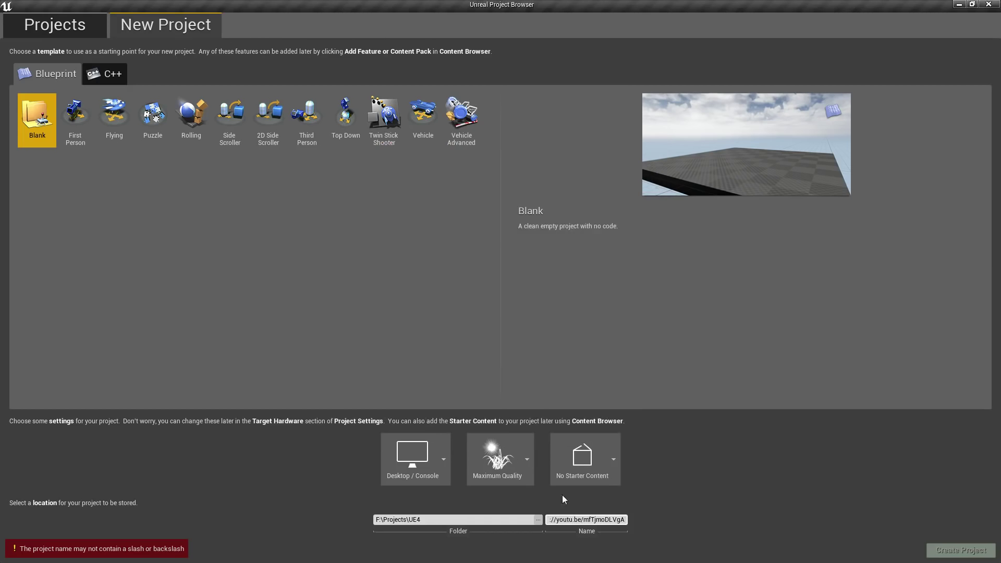
# Name the project MVP_FPS and create it in the F:\Projects\UE4 folder
pyautogui.click(583, 519)
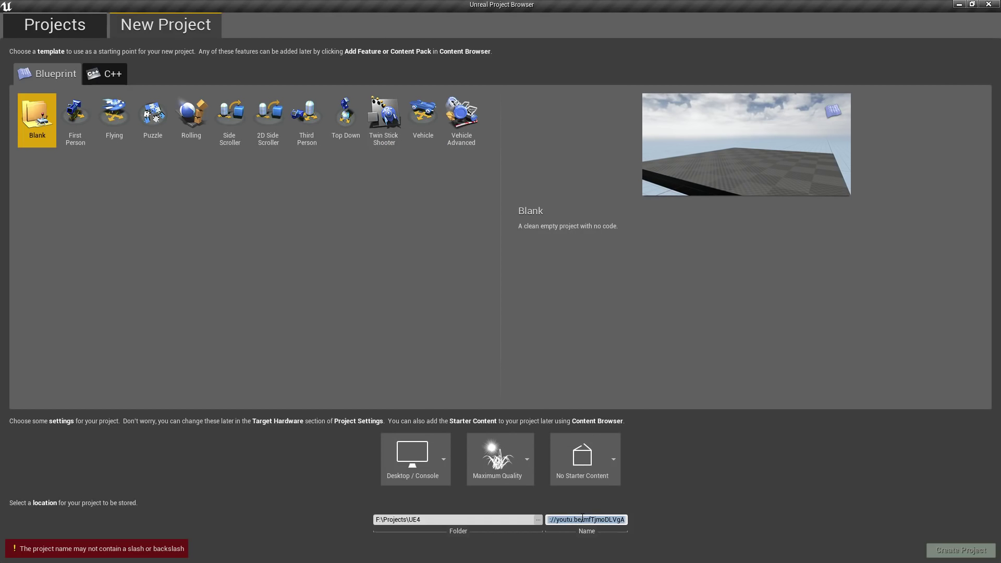
pyautogui.write('MVP_')
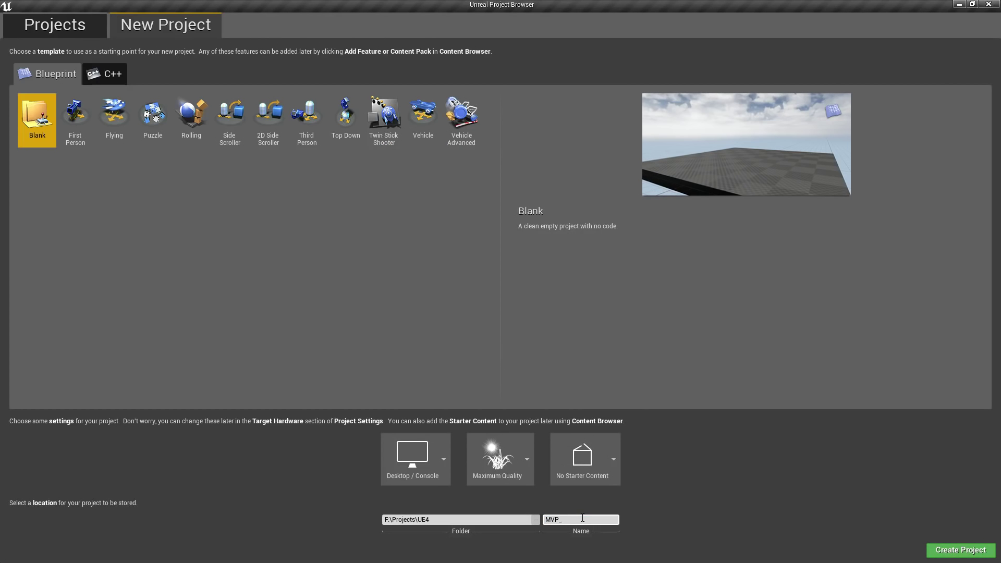
pyautogui.write('FPS')
pyautogui.click(953, 550)
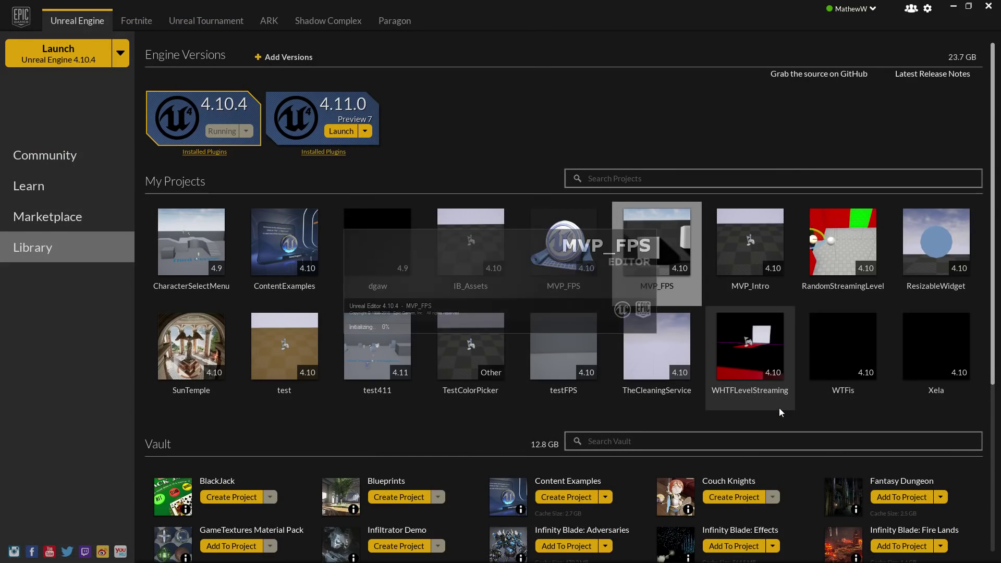
pyautogui.click(45, 156)
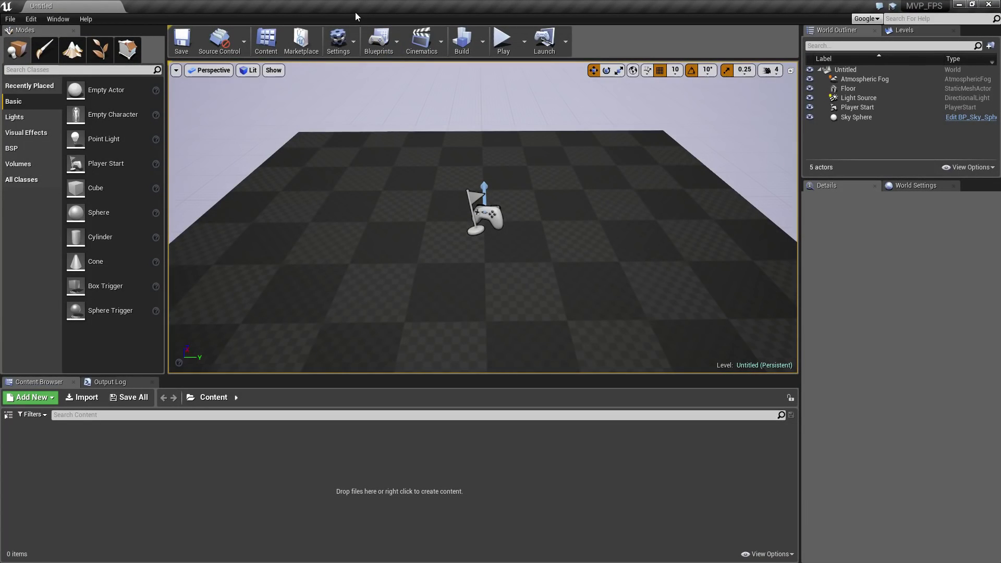
# Show the Content Browser's folder tree, and turn off Enable Editor Sounds in the Level Editor's miscellaneous preferences
pyautogui.click(9, 415)
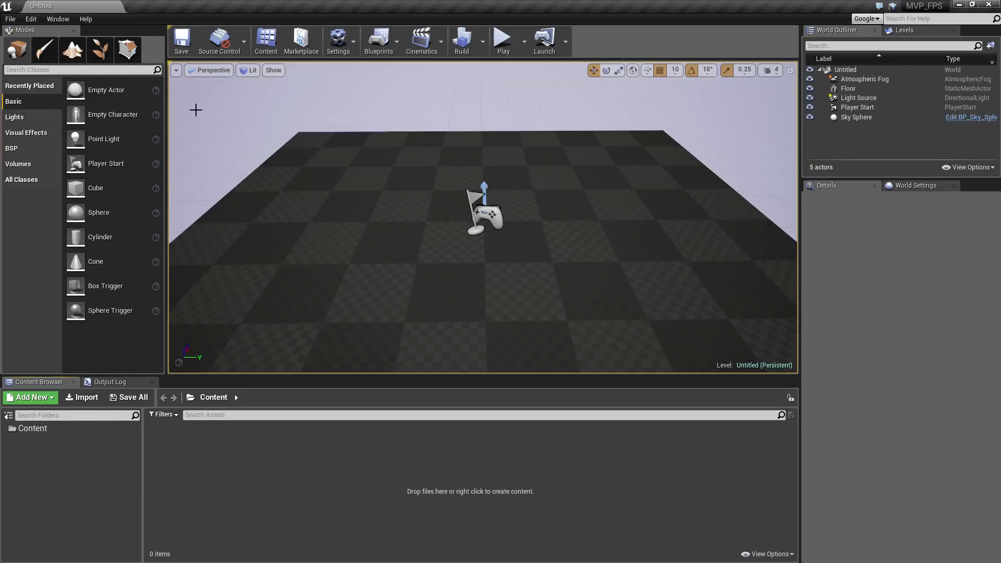
pyautogui.click(30, 19)
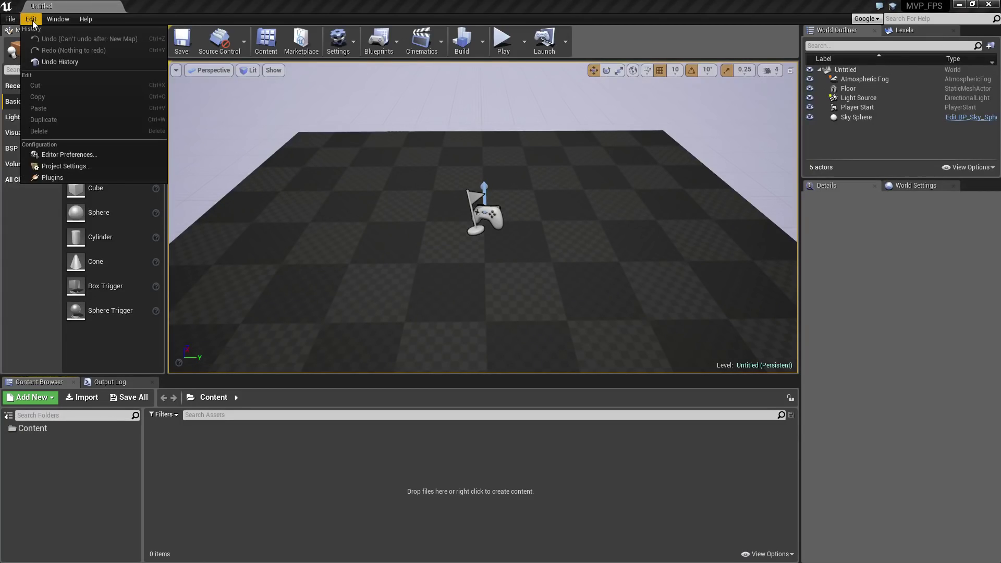
pyautogui.click(74, 156)
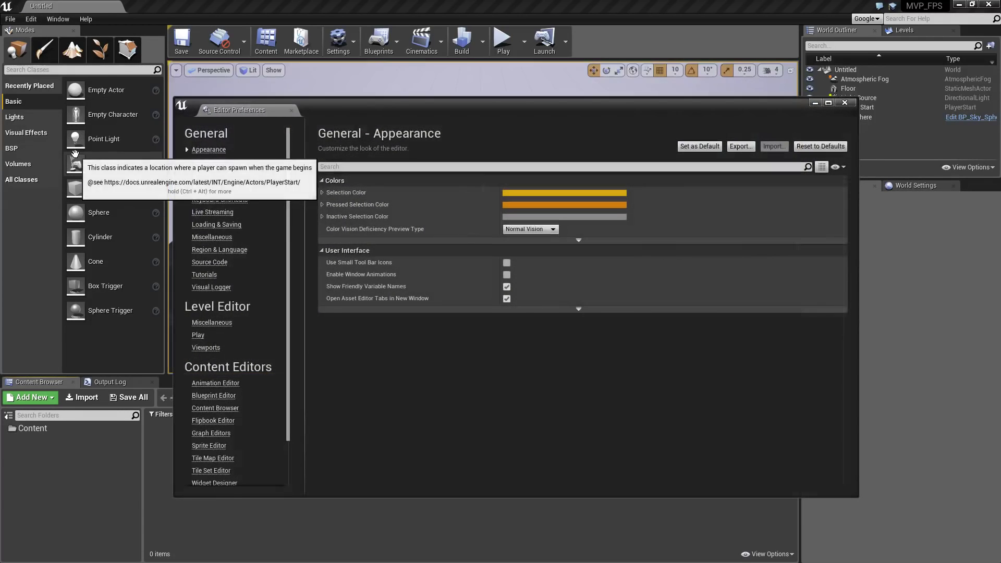
pyautogui.click(212, 323)
pyautogui.moveTo(236, 112); pyautogui.dragTo(160, 8)
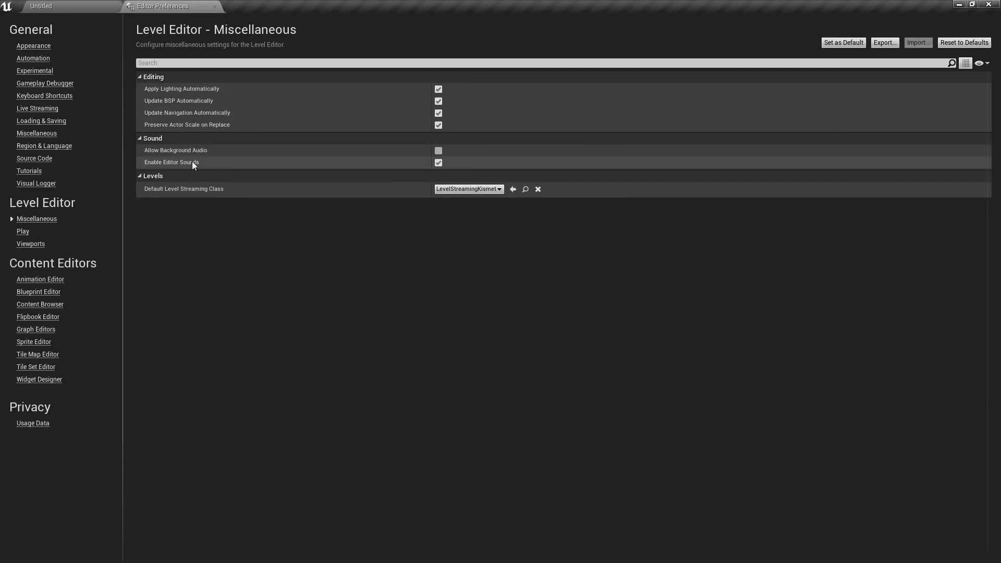
pyautogui.click(438, 162)
pyautogui.click(214, 6)
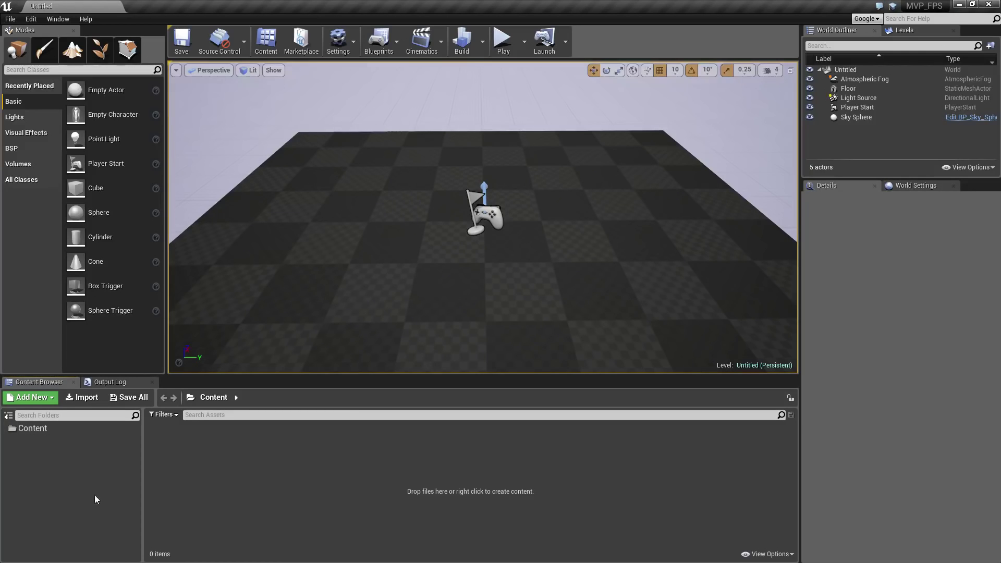
# Create a folder named Blueprints under the Content folder
pyautogui.click(30, 429)
pyautogui.rightClick(30, 430)
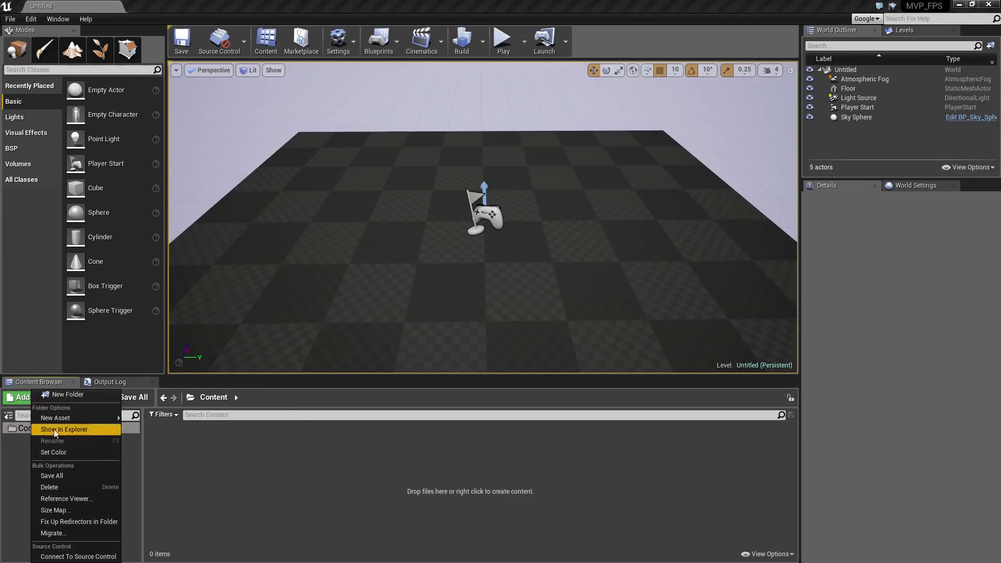
pyautogui.click(68, 395)
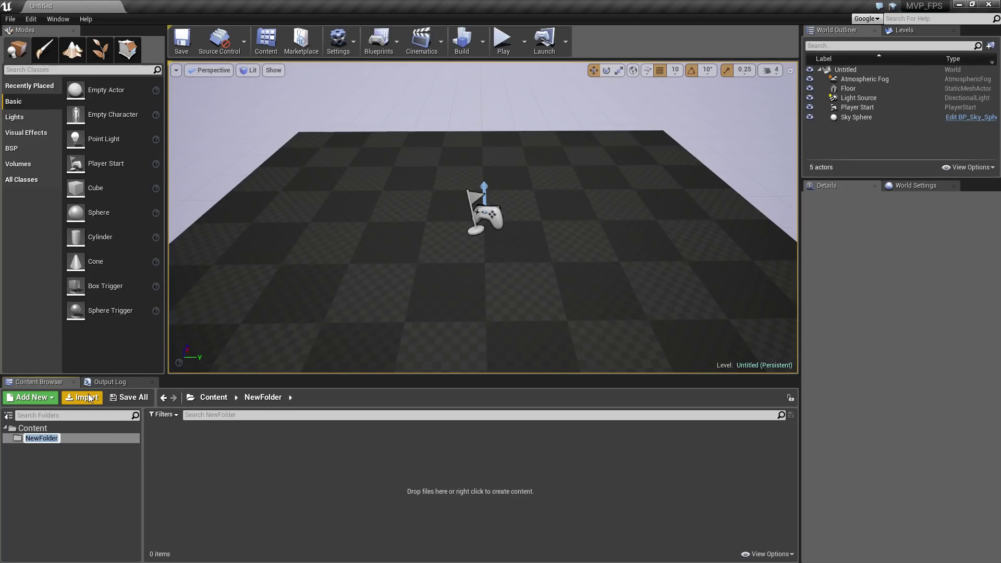
pyautogui.write('Blueprints')
pyautogui.press('Return')
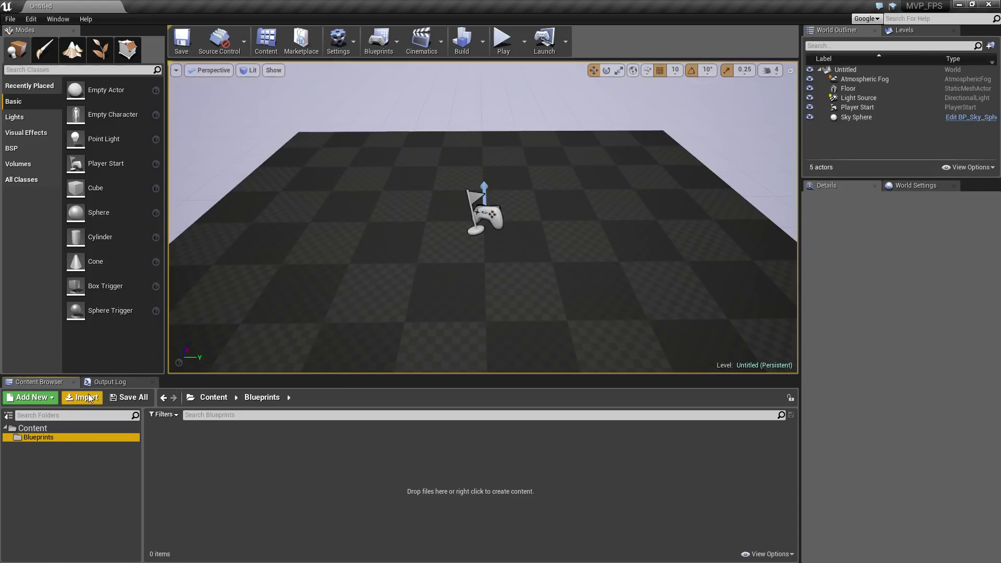
# Create a folder named Character under the Content folder, alongside Blueprints
pyautogui.click(32, 428)
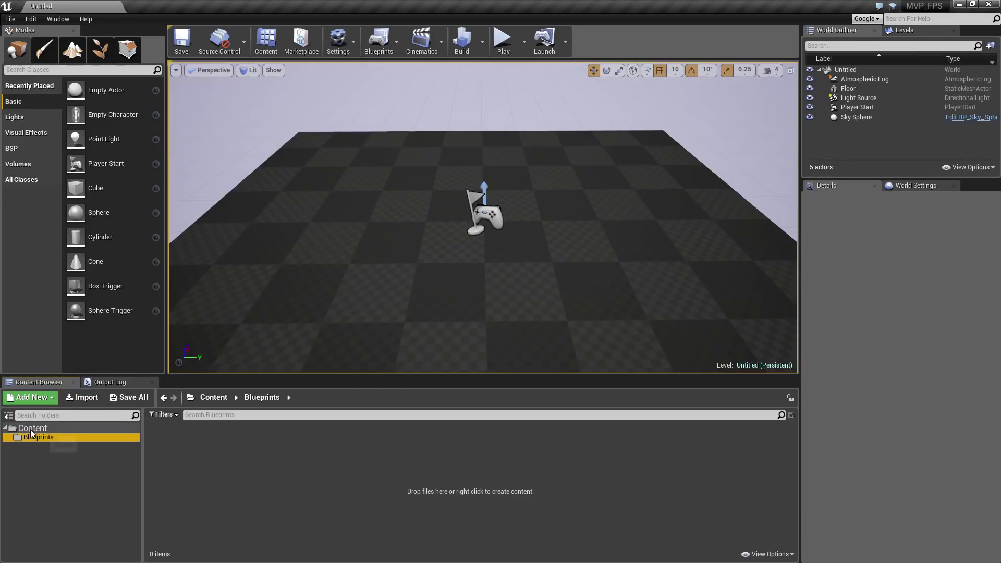
pyautogui.rightClick(33, 431)
pyautogui.click(68, 394)
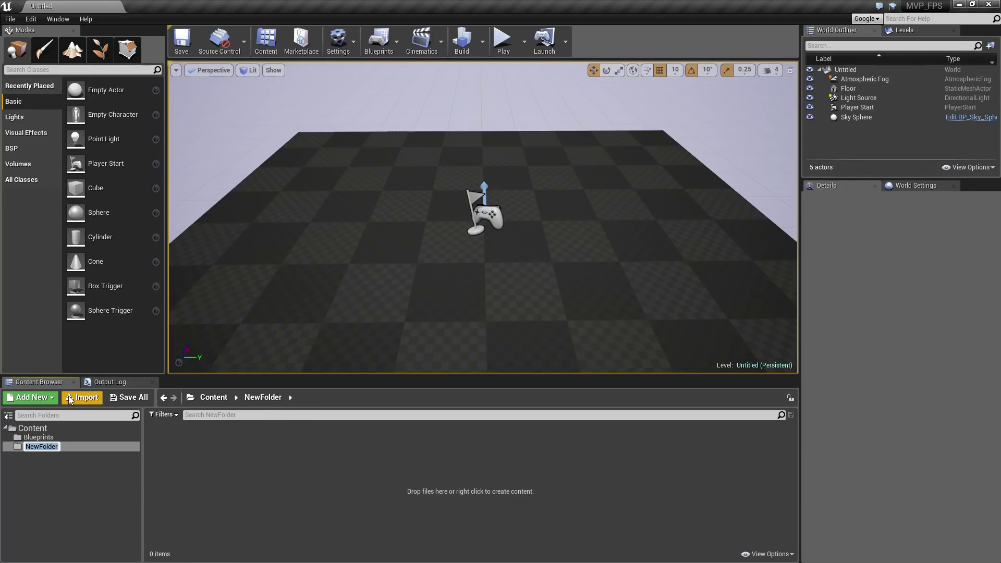
pyautogui.write('Character')
pyautogui.press('Return')
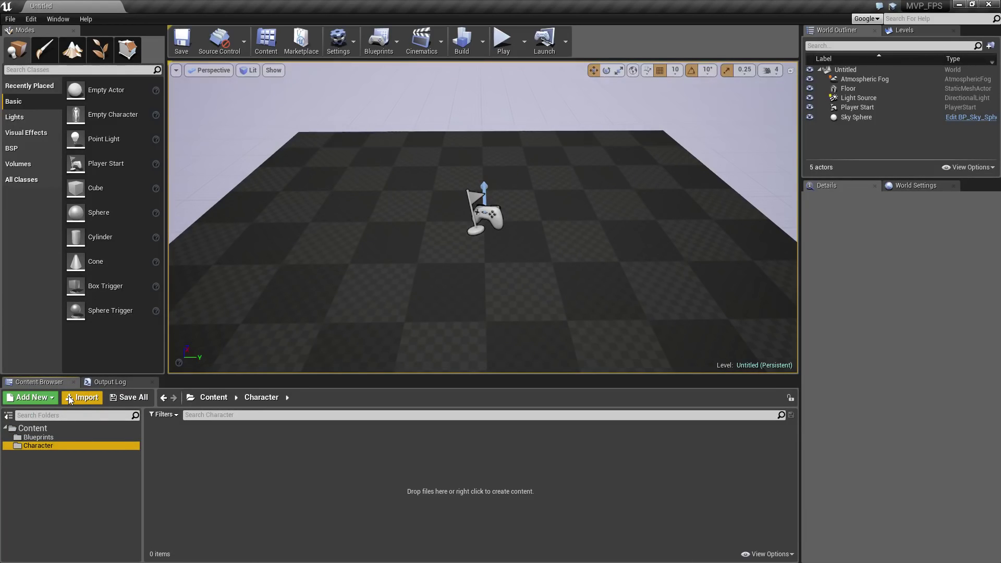
# Create a folder named Maps under the Content folder, alongside Blueprints and Character
pyautogui.click(29, 428)
pyautogui.rightClick(30, 427)
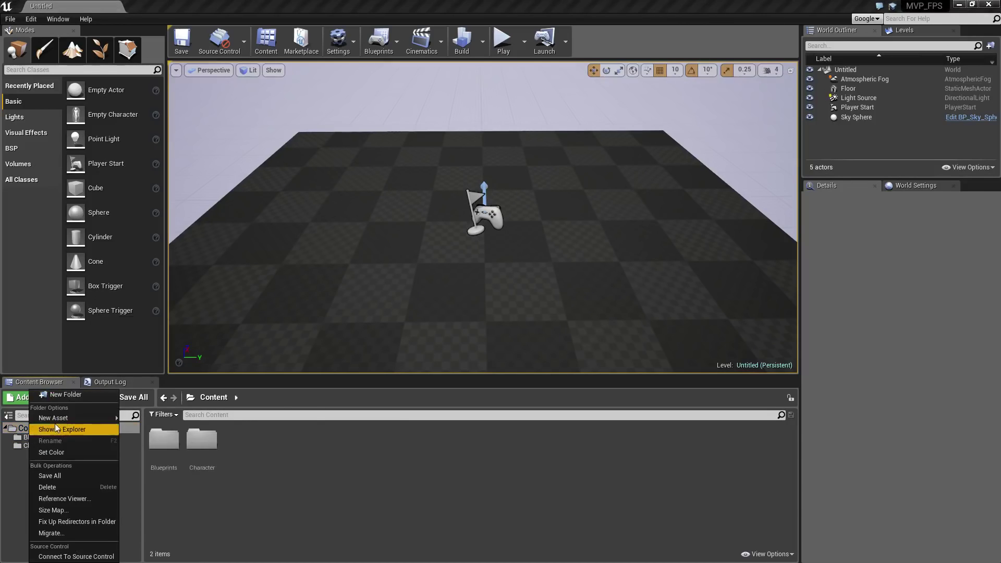
pyautogui.click(62, 395)
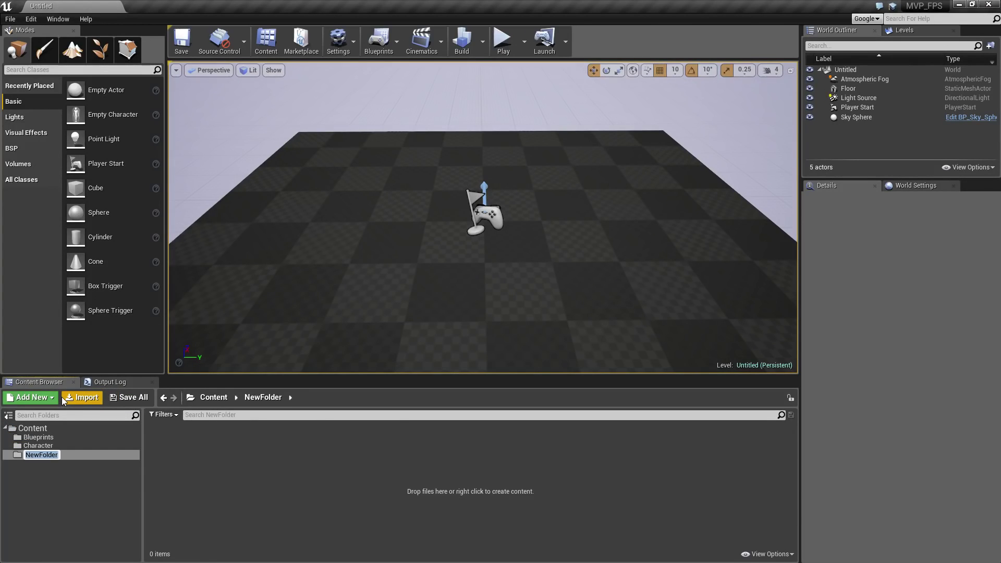
pyautogui.write('Maps')
pyautogui.press('Return')
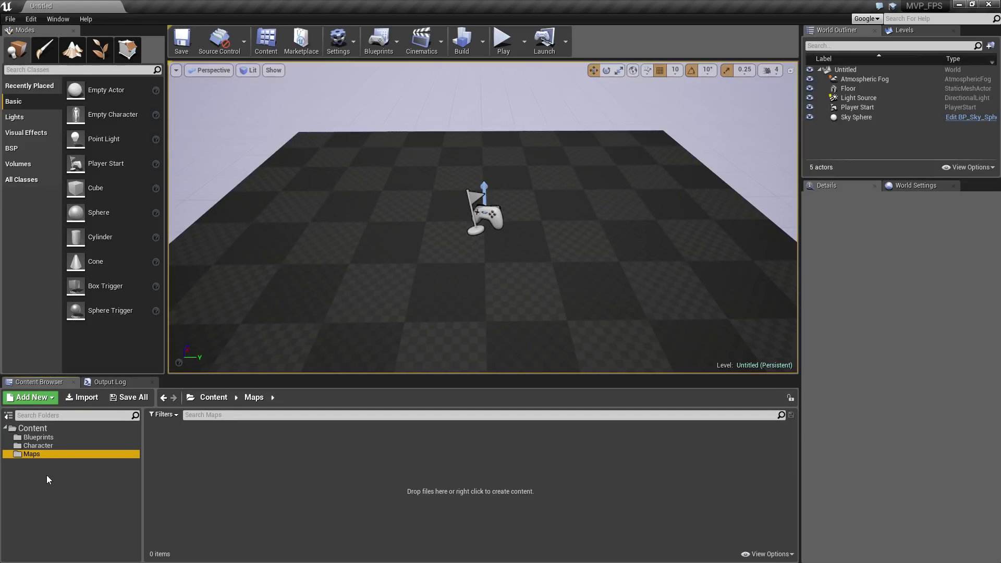
# Create a Blueprint Class with Game Mode as parent in the Blueprints folder and name it FPS-GameMode
pyautogui.click(48, 437)
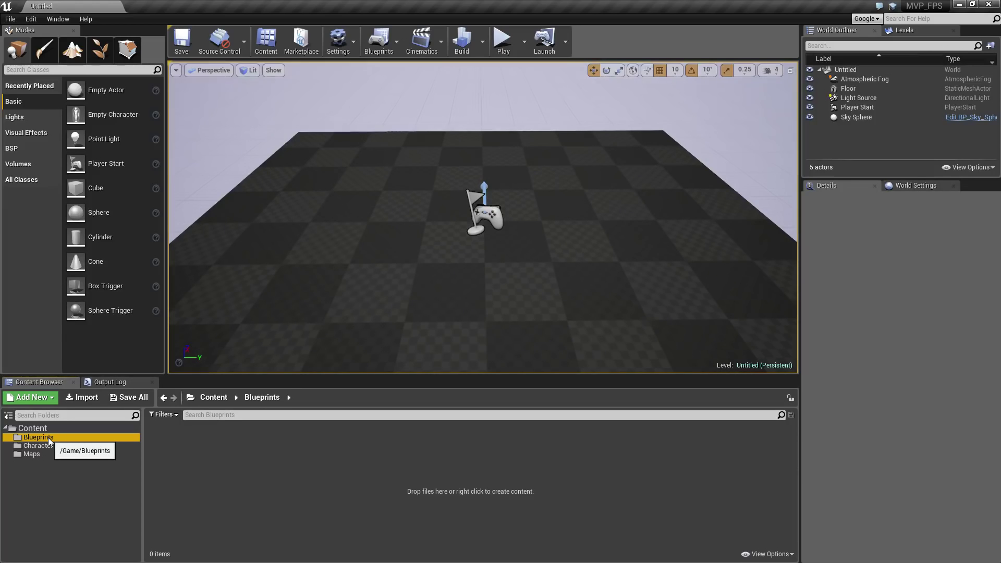
pyautogui.click(51, 445)
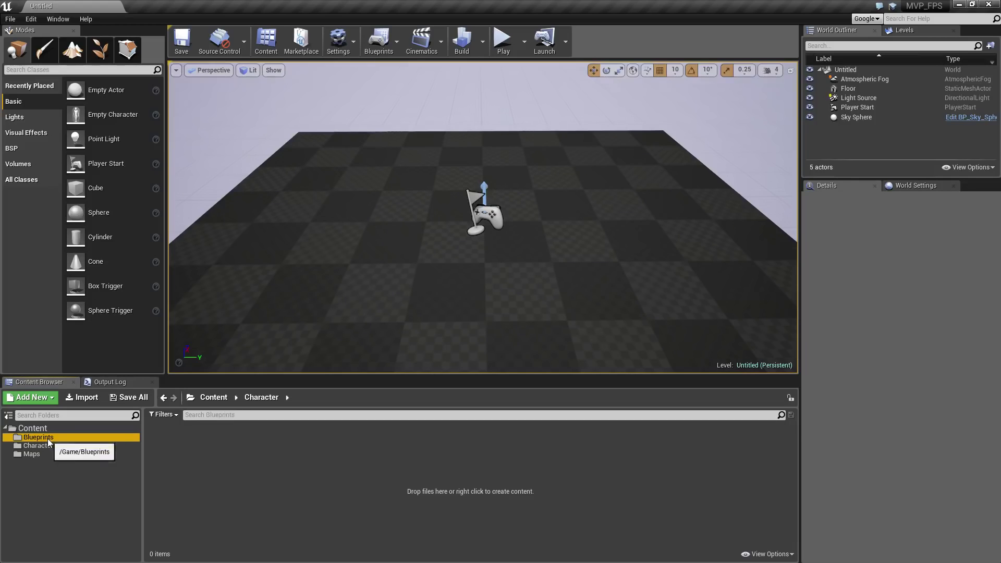
pyautogui.click(37, 438)
pyautogui.rightClick(184, 442)
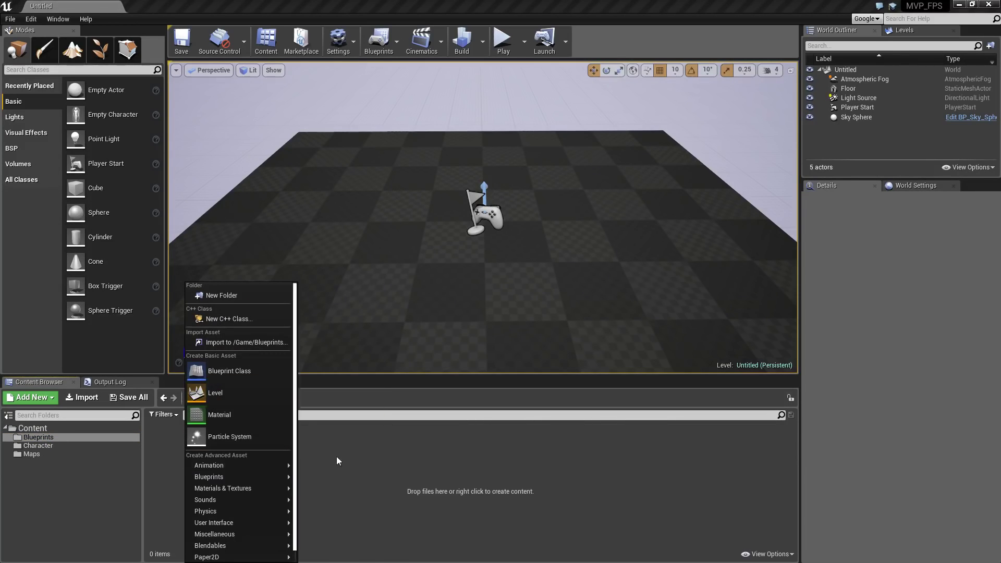
pyautogui.click(359, 452)
pyautogui.rightClick(285, 458)
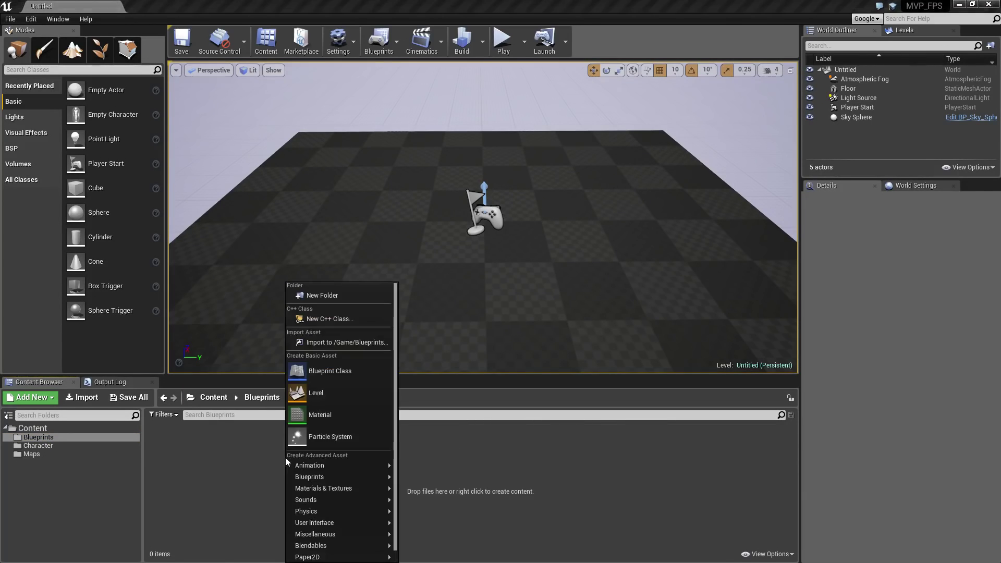
pyautogui.click(324, 371)
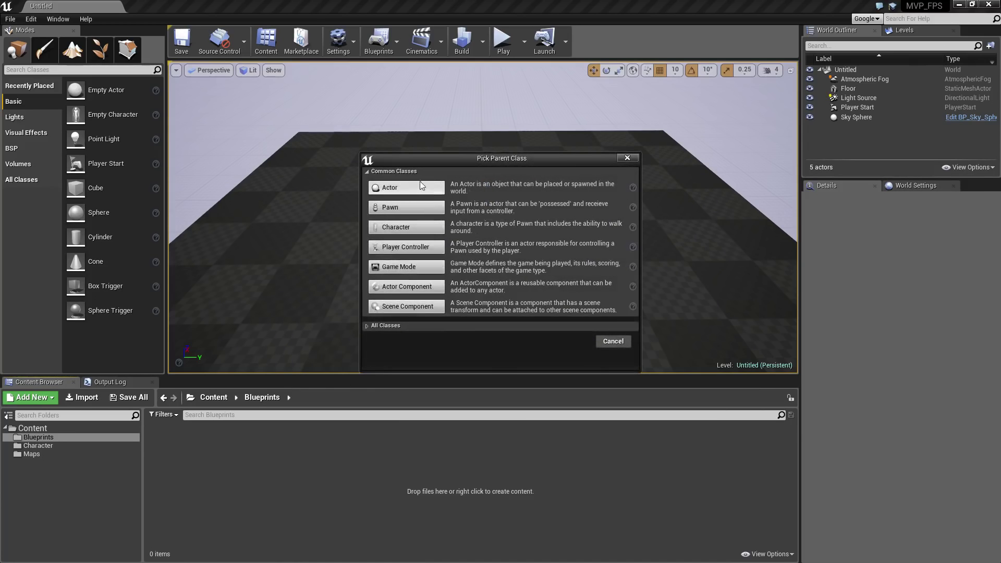
pyautogui.click(409, 267)
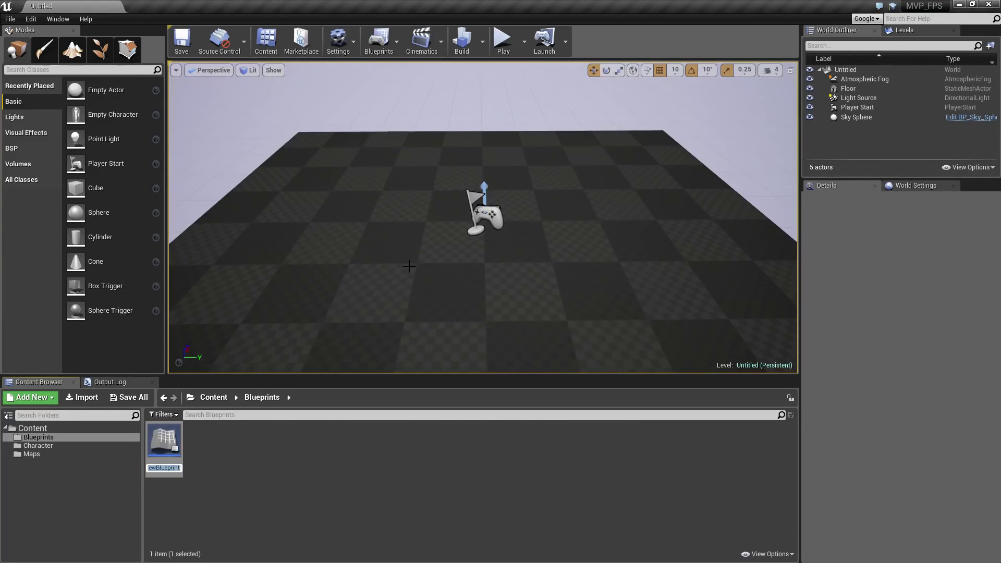
pyautogui.write('FPS-GameMode')
pyautogui.press('Return')
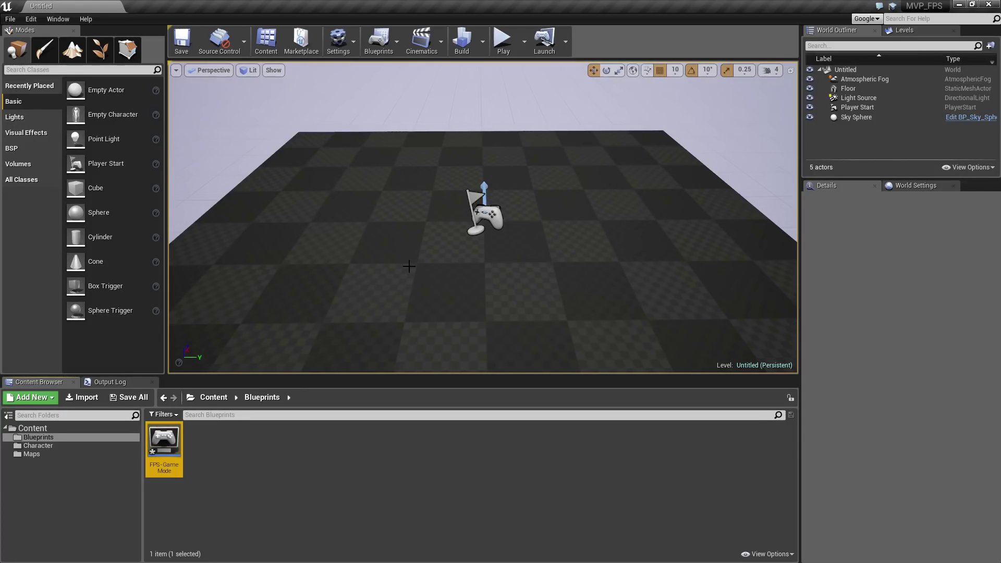
# Open the FPS-GameMode blueprint and examine its class defaults, including the pawn and player controller classes
pyautogui.doubleClick(165, 441)
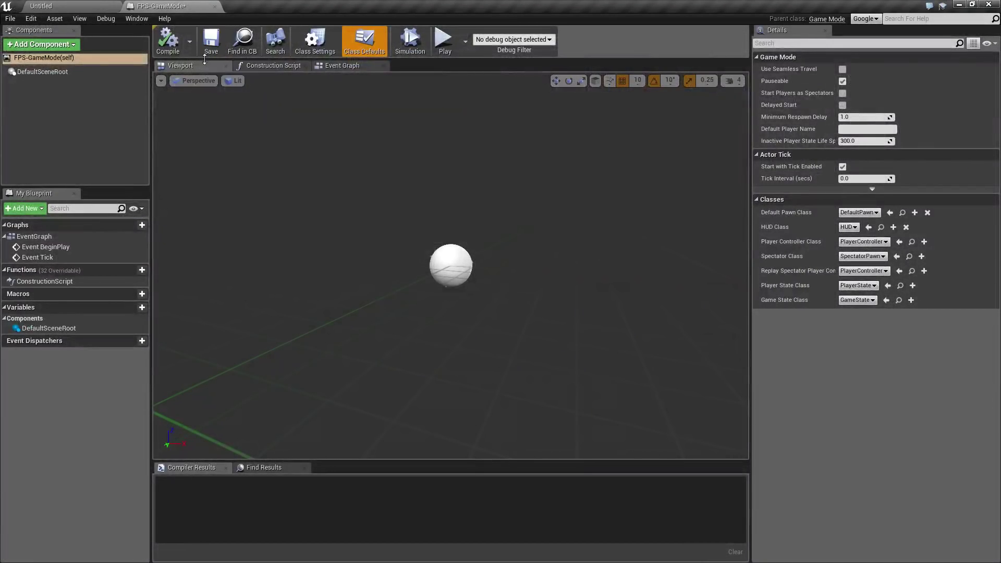
pyautogui.click(315, 42)
pyautogui.click(354, 42)
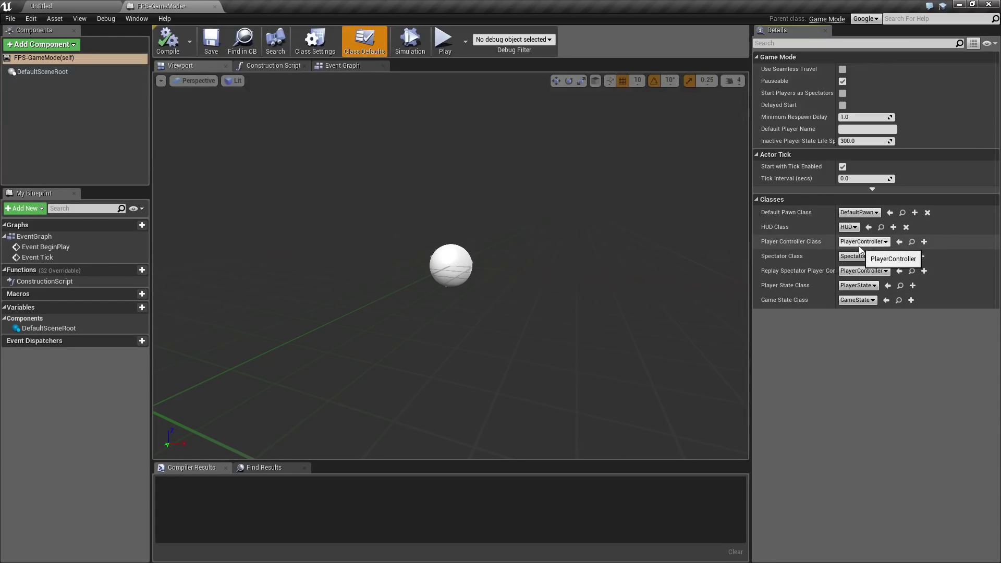
# Create a Blueprint Class with Character as parent in the Character folder and name it FPS-Character
pyautogui.click(73, 7)
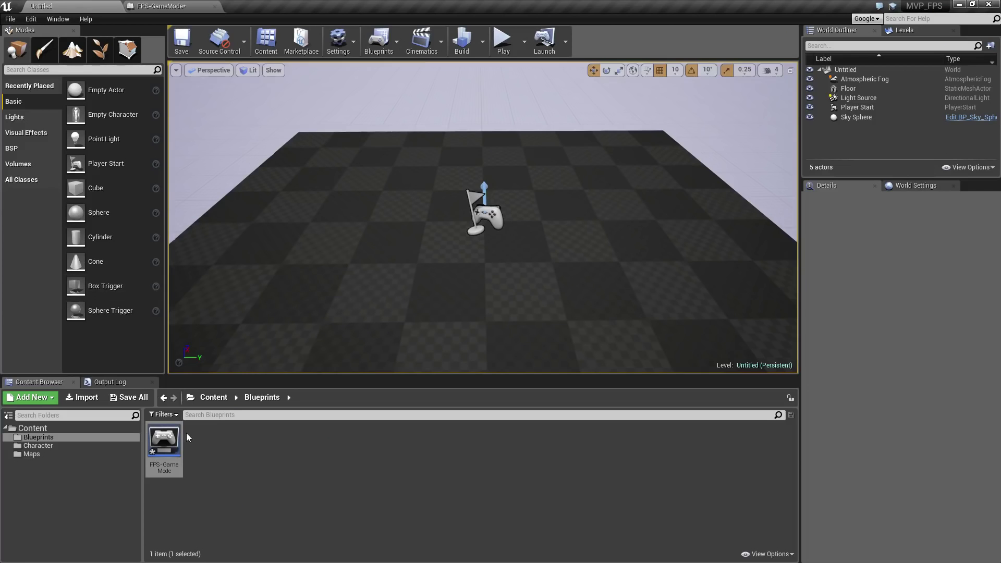
pyautogui.click(53, 445)
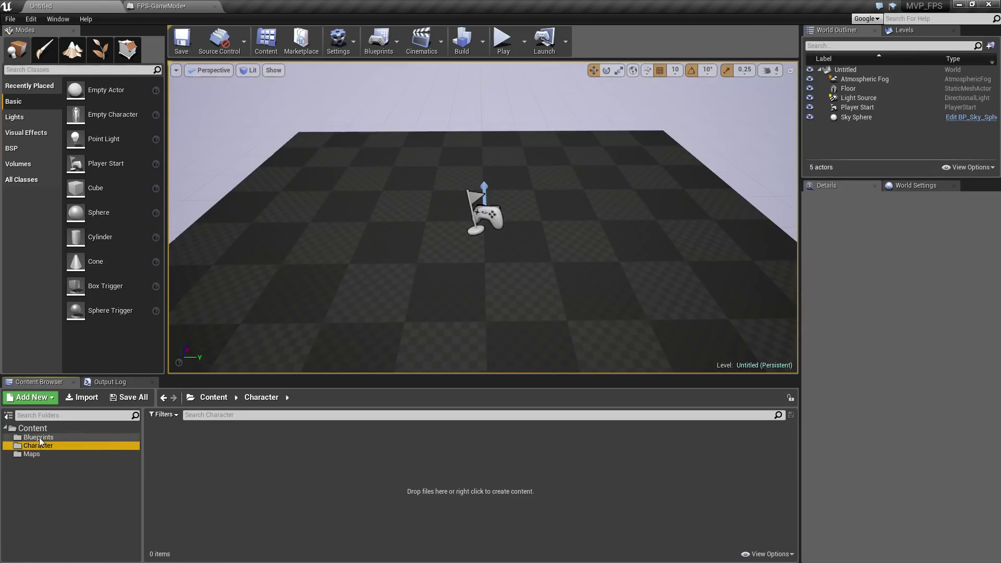
pyautogui.click(39, 437)
pyautogui.click(39, 446)
pyautogui.rightClick(198, 462)
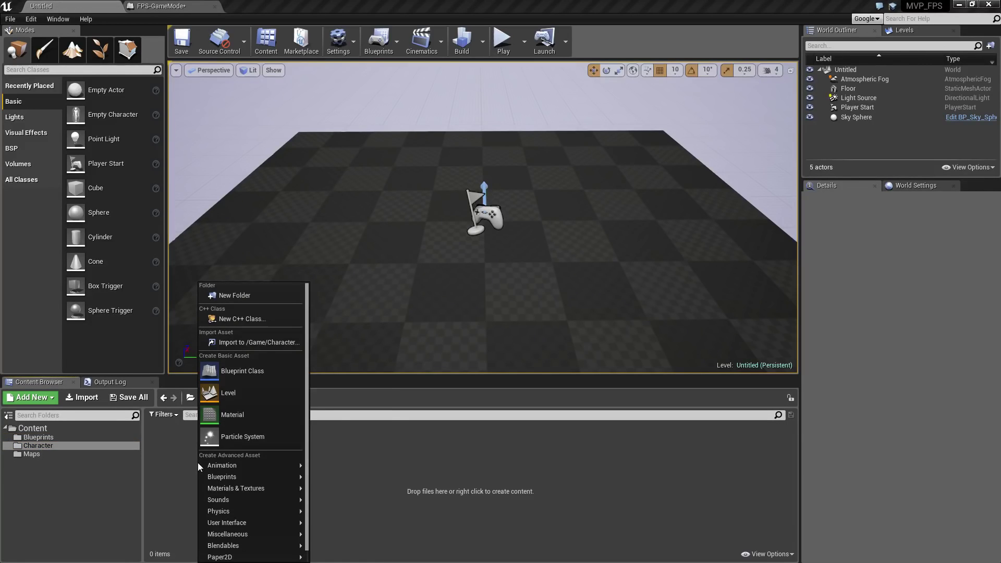
pyautogui.click(246, 373)
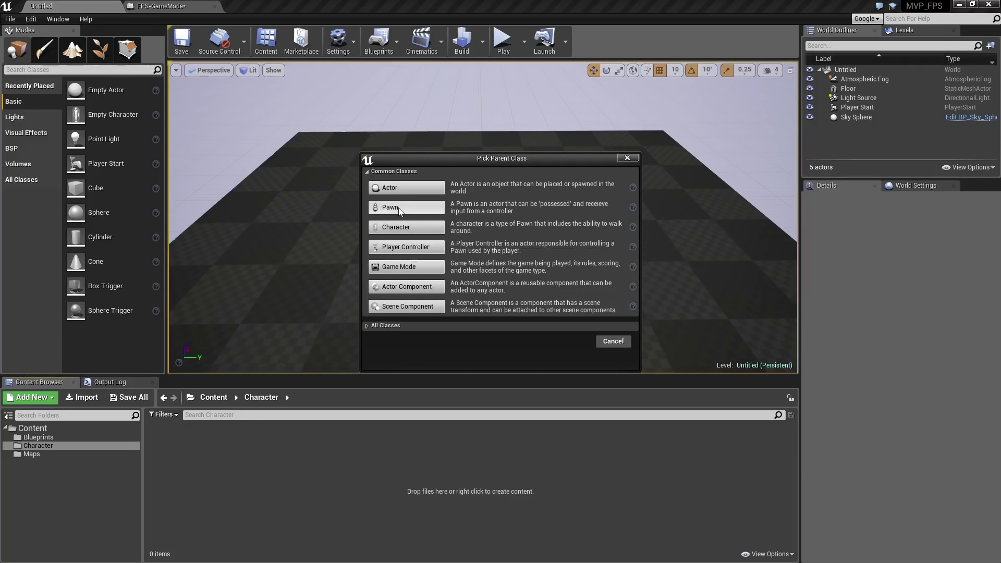
pyautogui.click(399, 228)
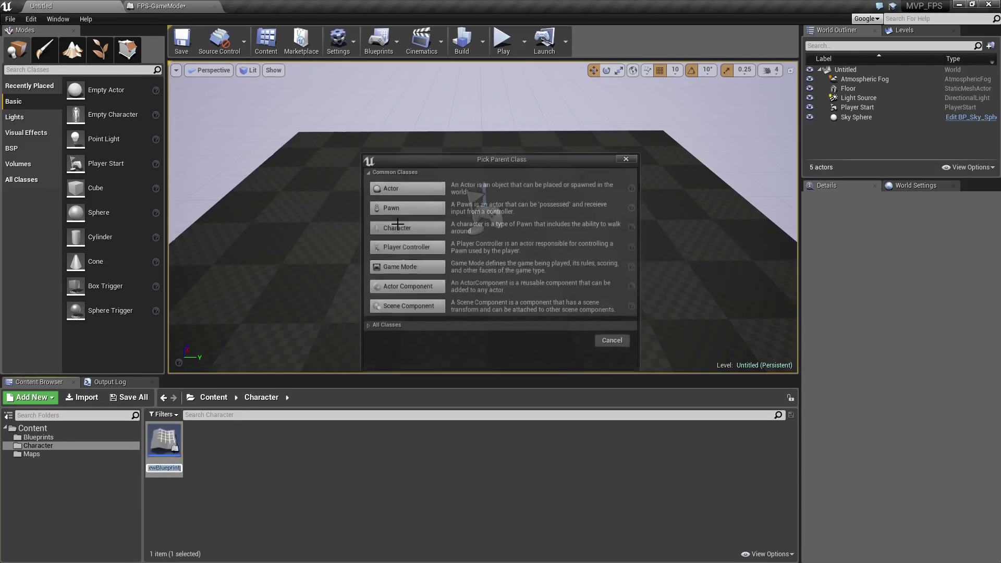
pyautogui.write('FPS-')
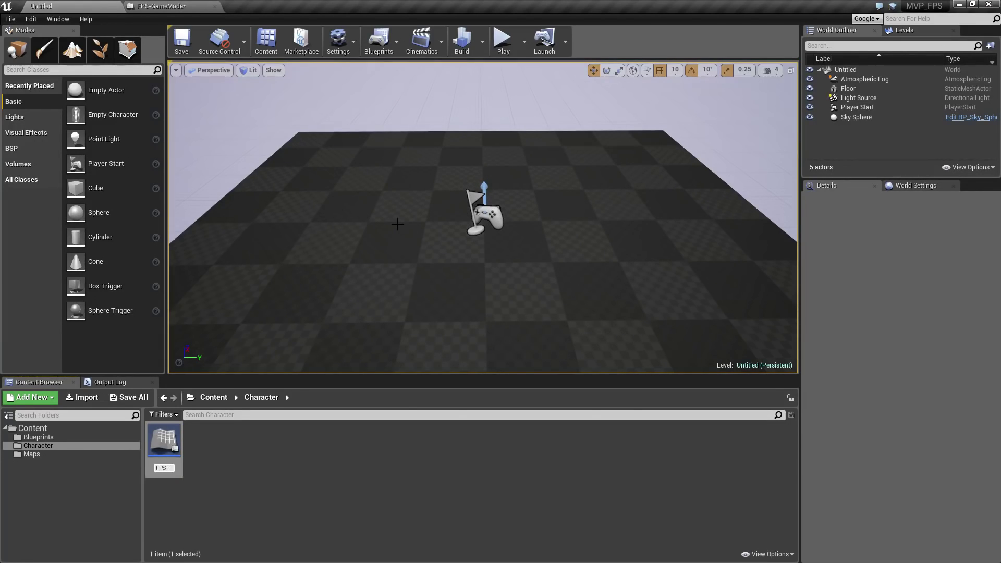
pyautogui.write('Character')
pyautogui.press('Return')
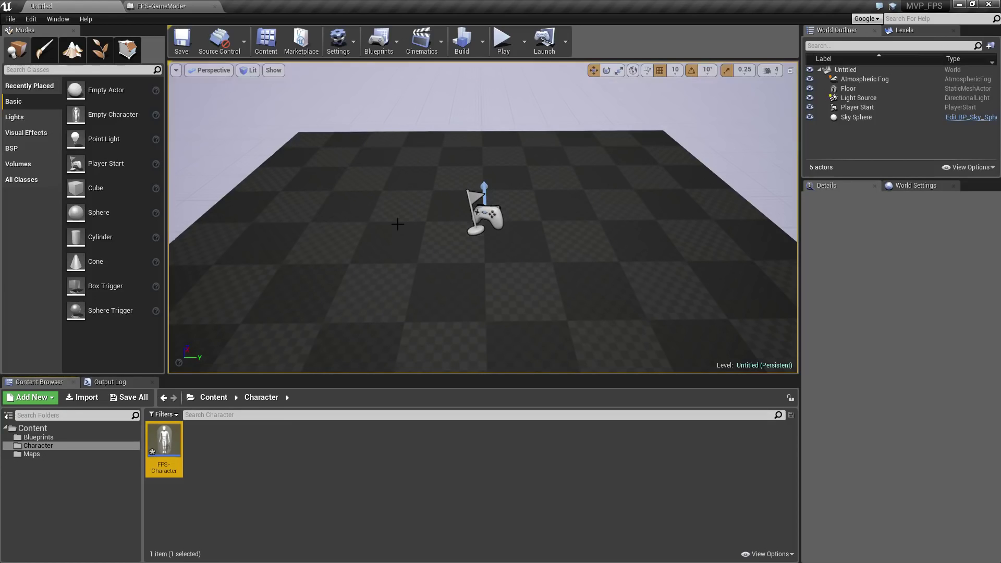
# Create a Blueprint Class with Player Controller as parent in the Character folder and name it FPS-Controller
pyautogui.rightClick(222, 445)
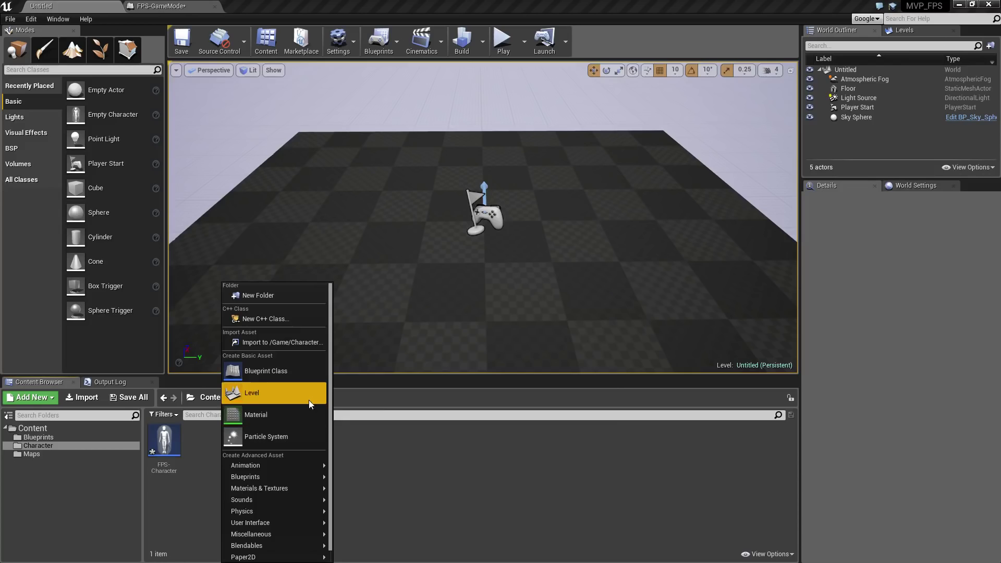
pyautogui.click(275, 374)
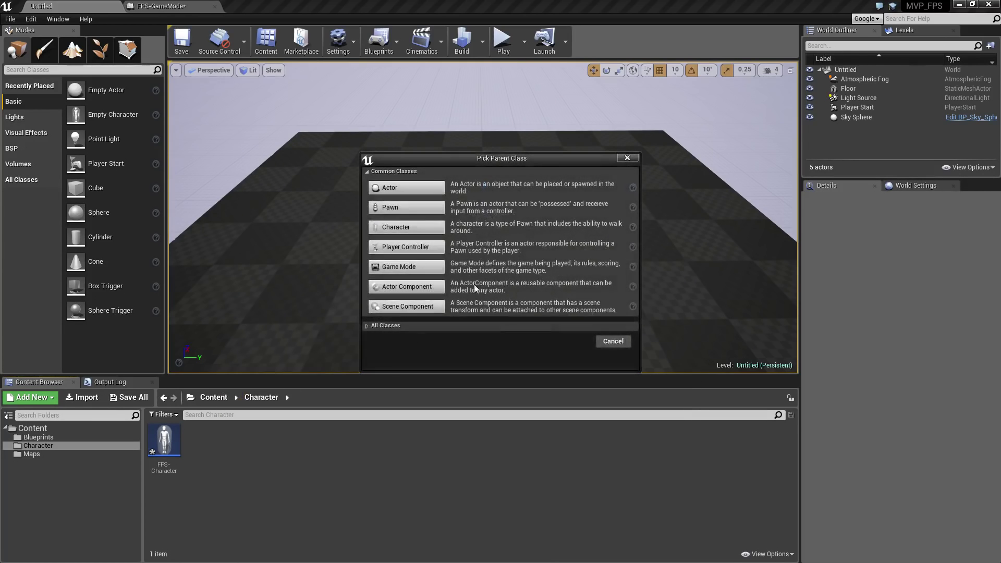
pyautogui.click(404, 248)
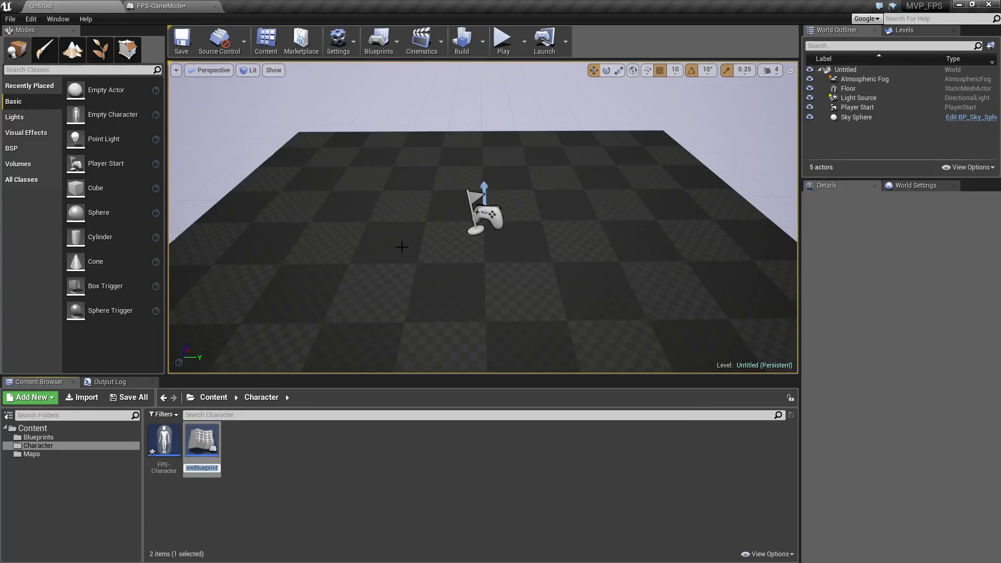
pyautogui.write('FPS-Controller')
pyautogui.press('Return')
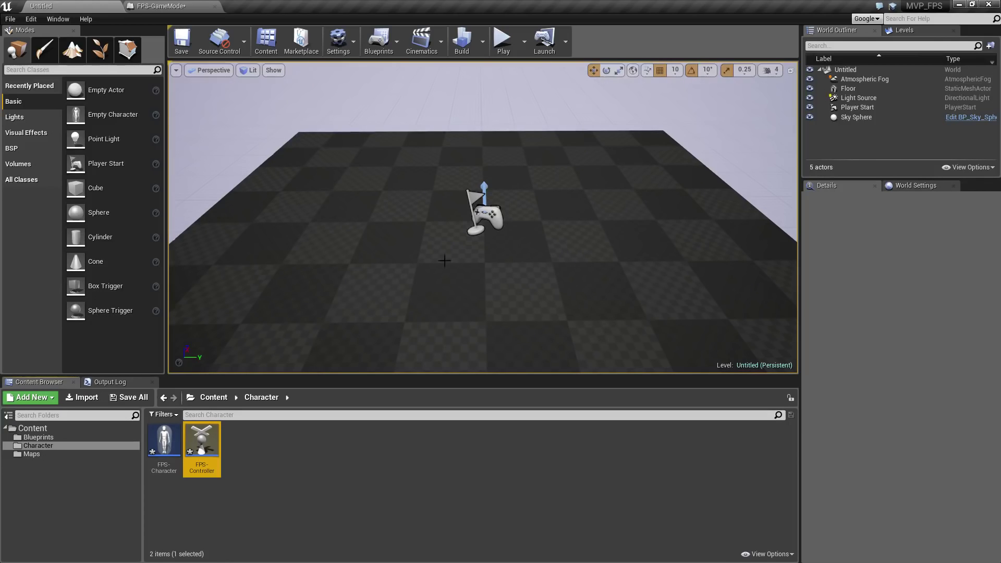
# Play the level in the editor, fly around the floor to test the default pawn's movement, and end the play session
pyautogui.moveTo(573, 226); pyautogui.dragTo(569, 194, button='right')
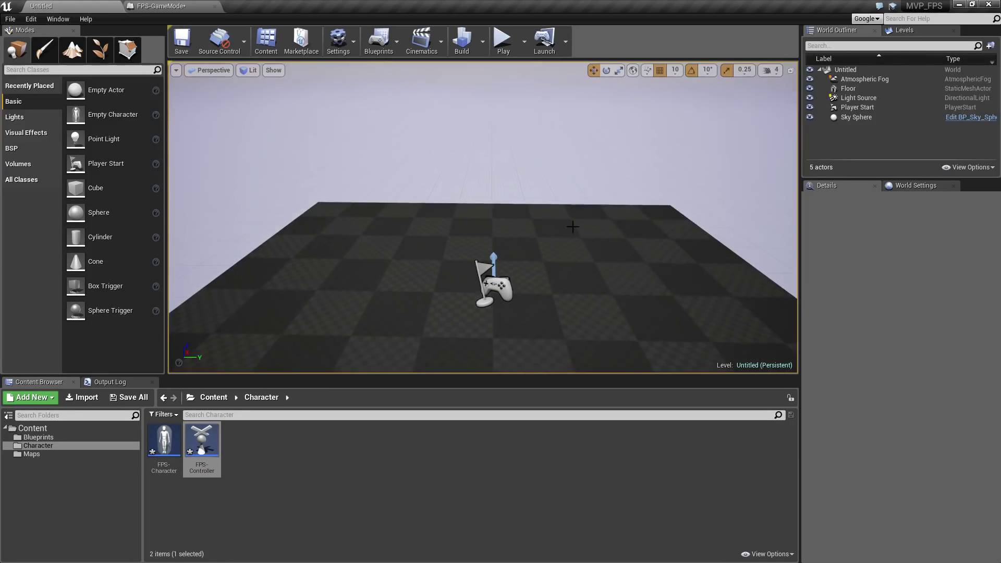
pyautogui.click(502, 52)
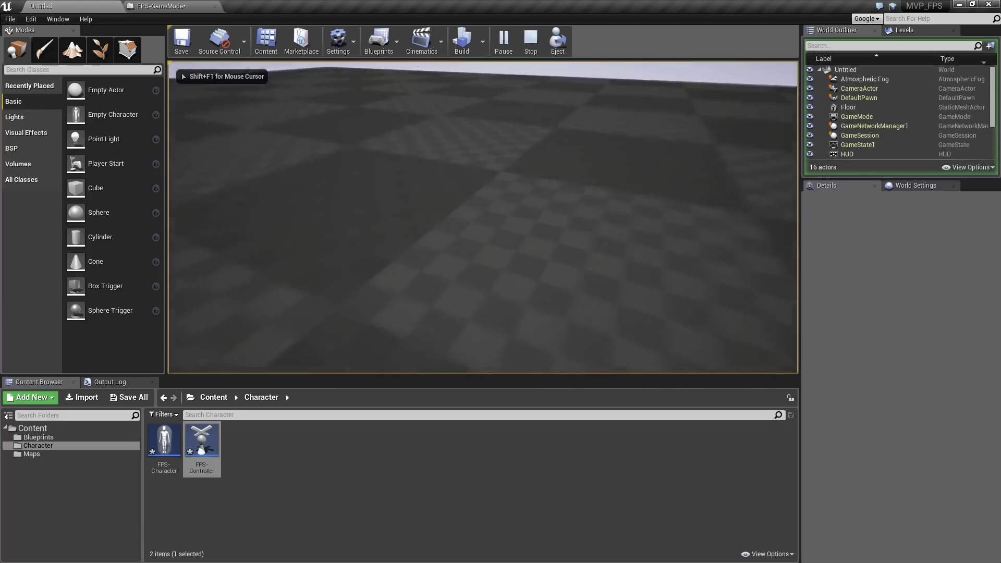
pyautogui.press('s')
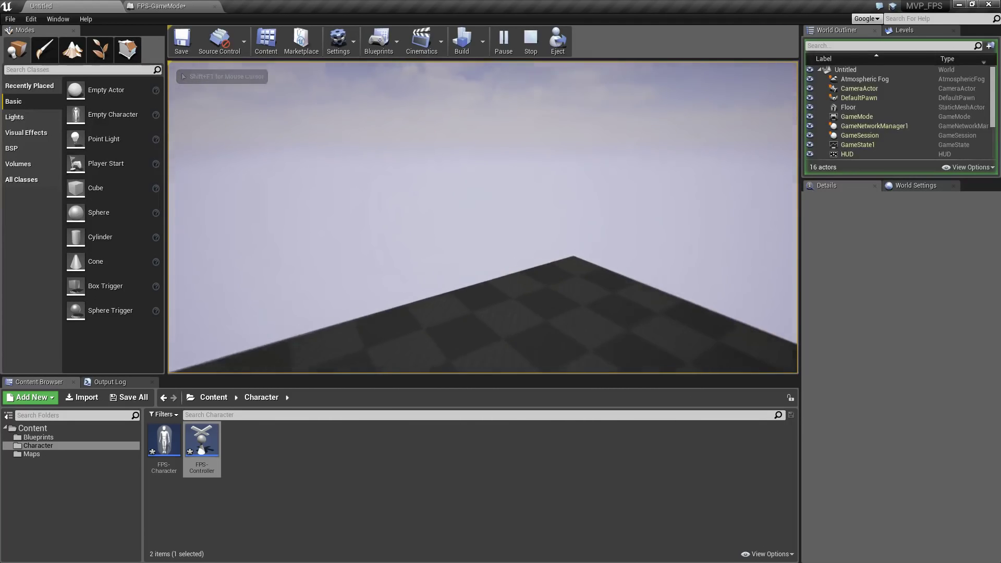
pyautogui.press('d')
pyautogui.press('w')
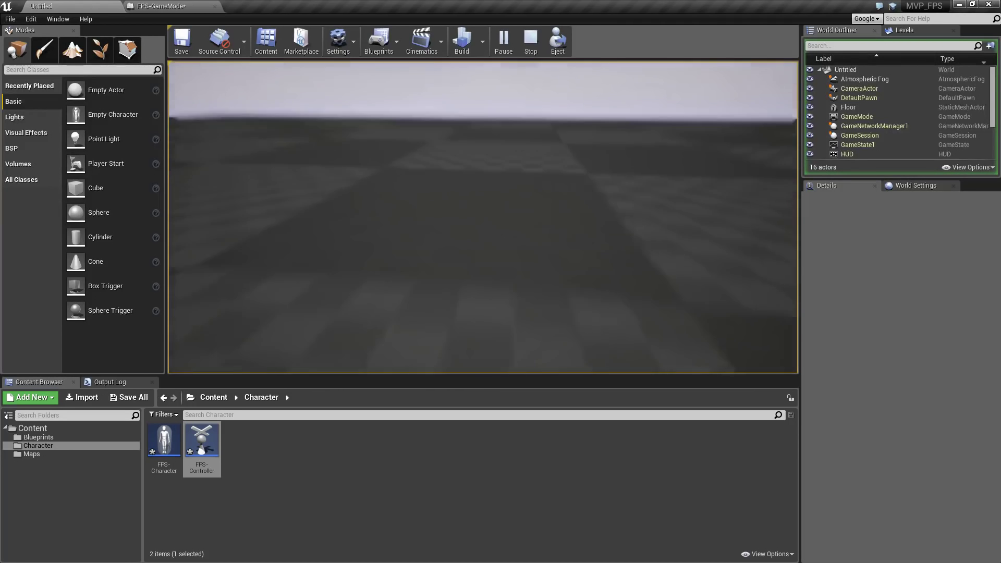
pyautogui.press('s')
pyautogui.press('s')
pyautogui.press('d')
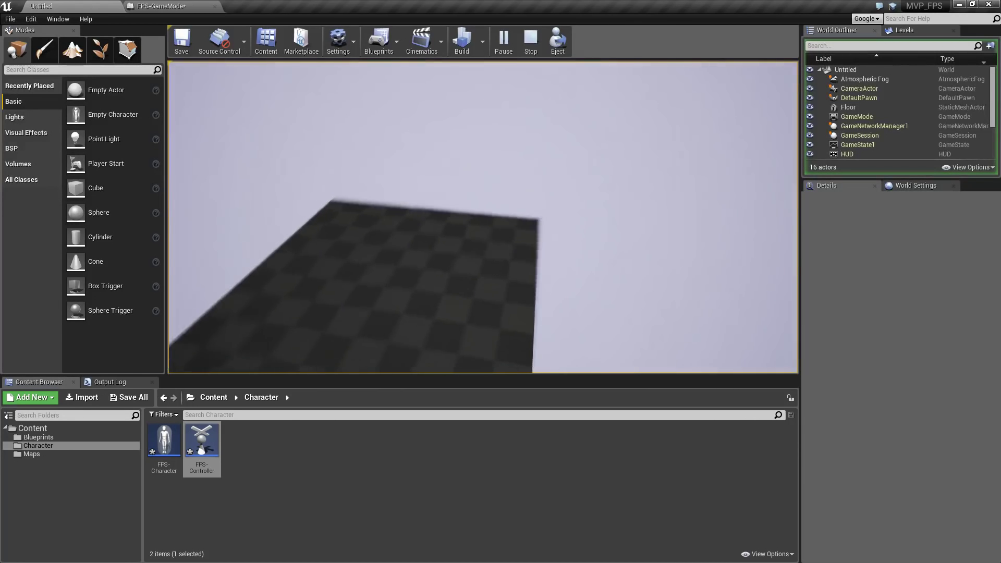
pyautogui.press('w')
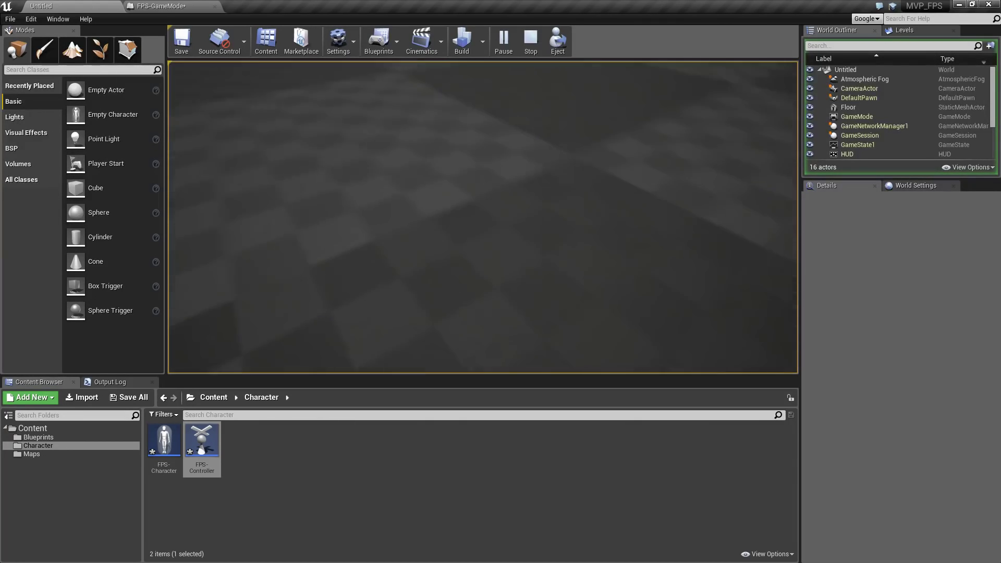
pyautogui.press('s')
pyautogui.press('w')
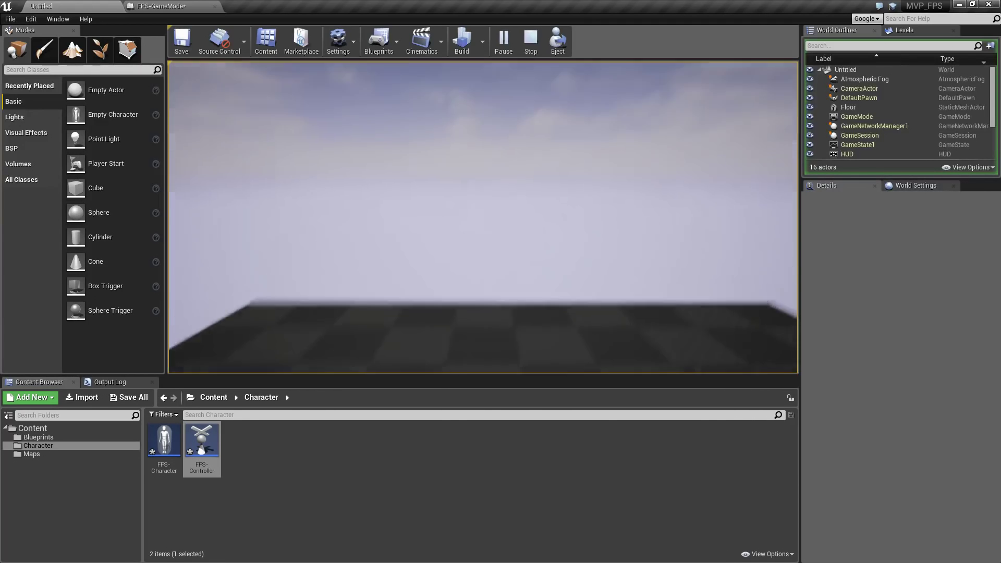
pyautogui.press('Escape')
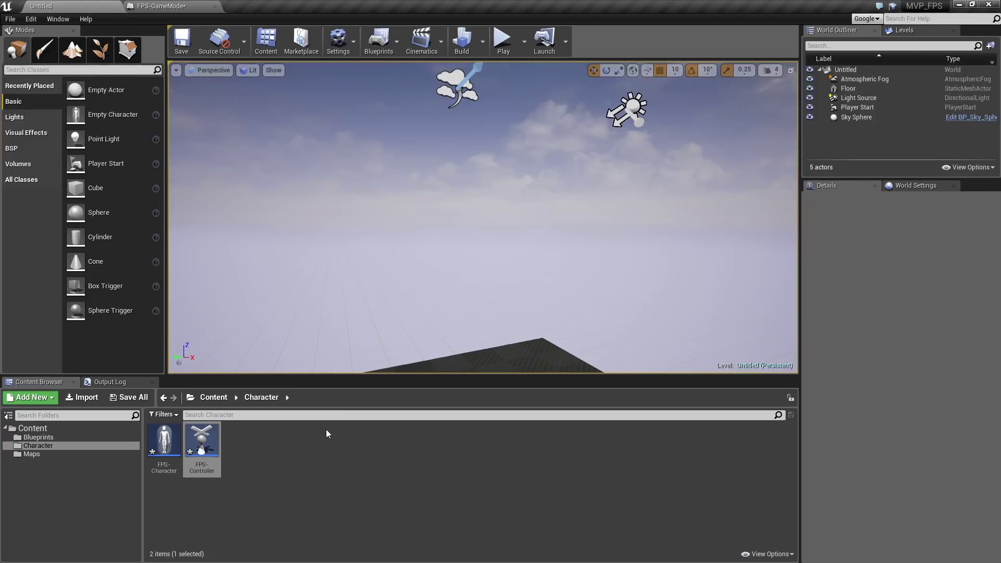
# Review the default classes of the FPS-GameMode blueprint, and return to the level editor with the Character folder's contents shown
pyautogui.click(38, 437)
pyautogui.click(163, 441)
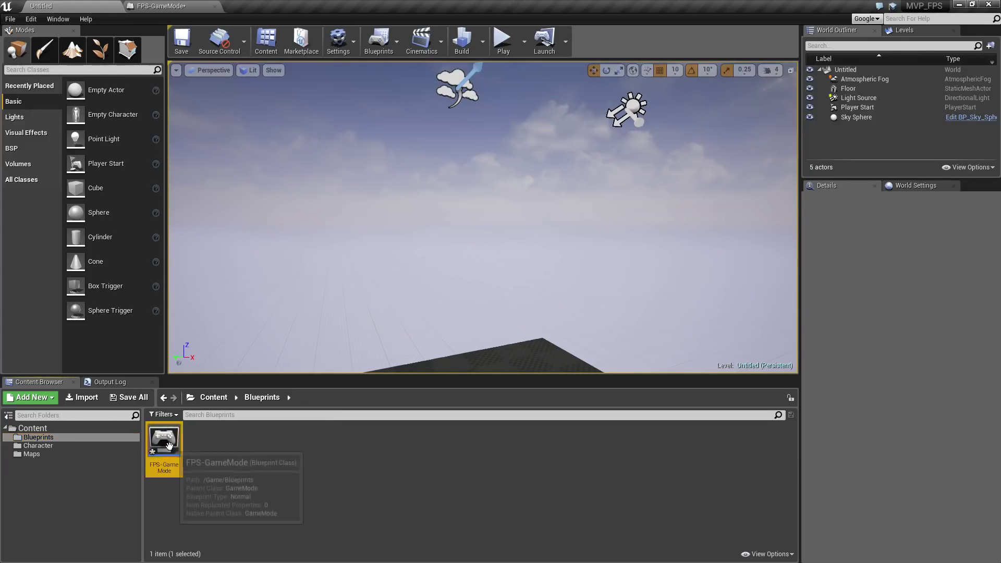
pyautogui.doubleClick(164, 441)
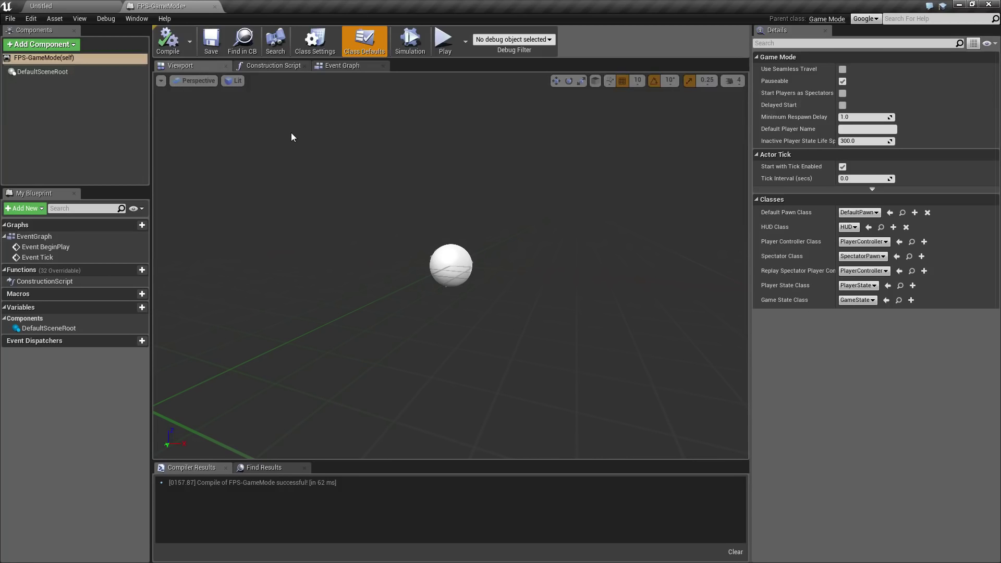
pyautogui.click(82, 5)
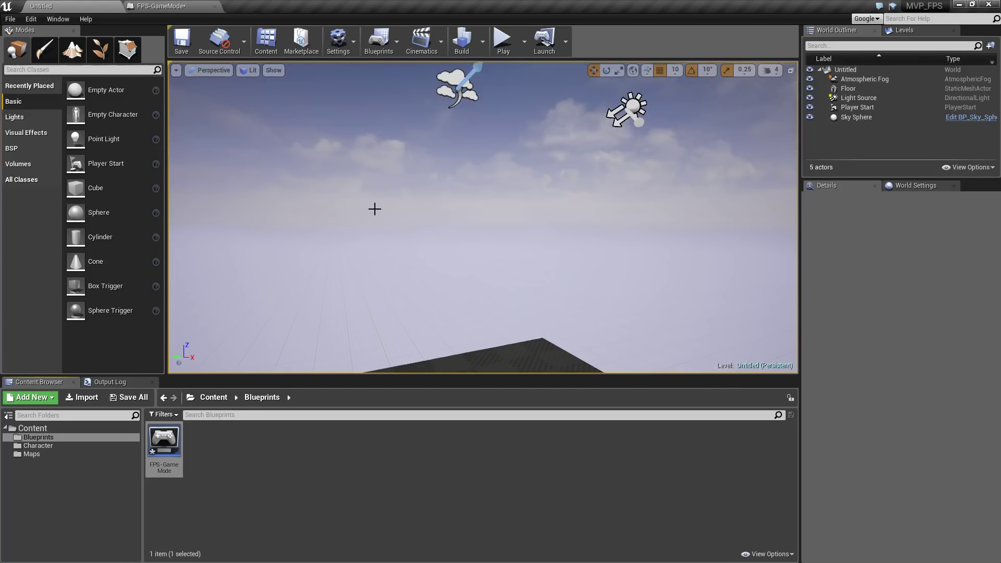
pyautogui.click(72, 445)
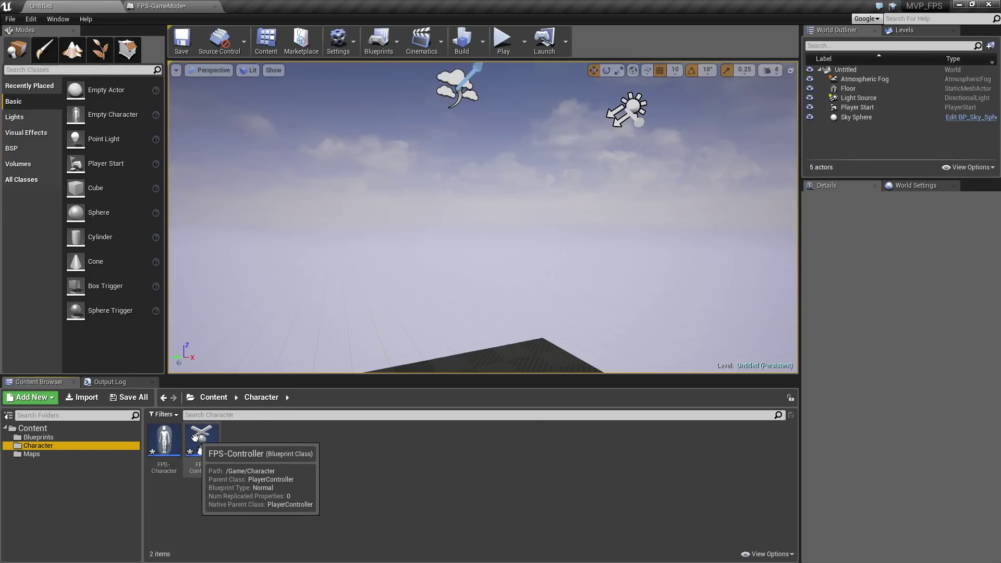
# Save all unsaved blueprints in the project
pyautogui.click(10, 20)
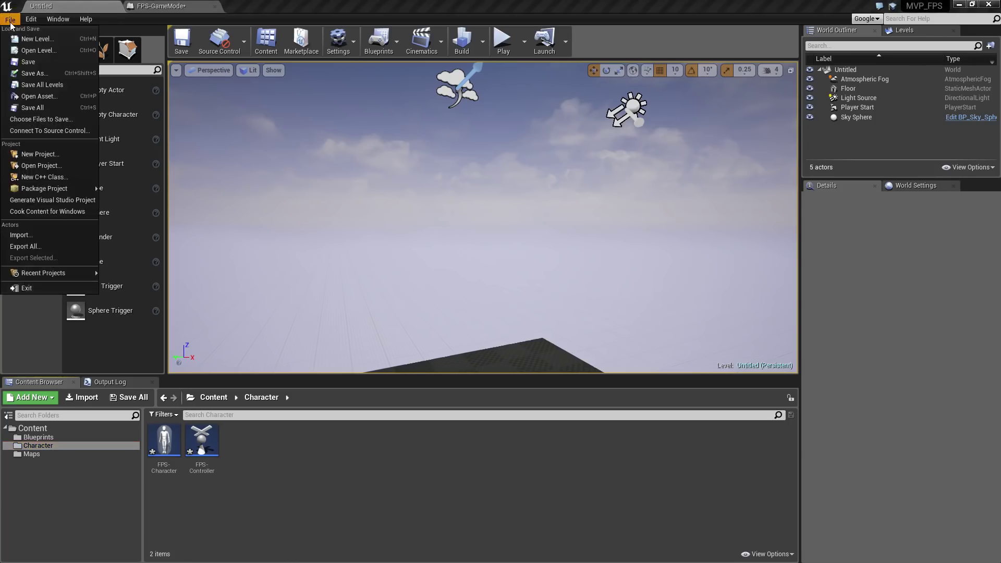
pyautogui.click(48, 106)
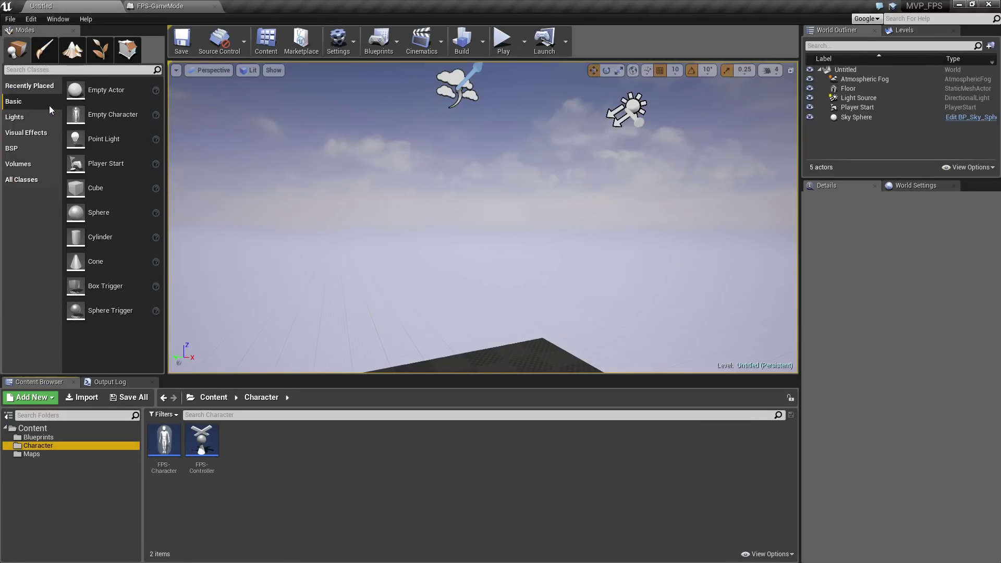
pyautogui.click(285, 454)
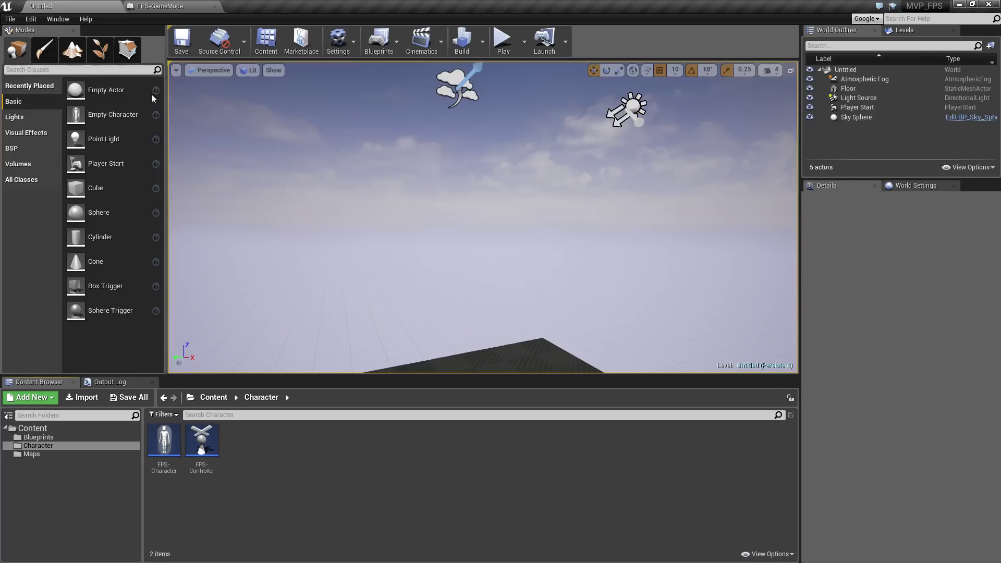
# Open the project's engine Input settings, add one action mapping and one axis mapping, and expand both to show their key bindings
pyautogui.click(31, 20)
pyautogui.click(60, 166)
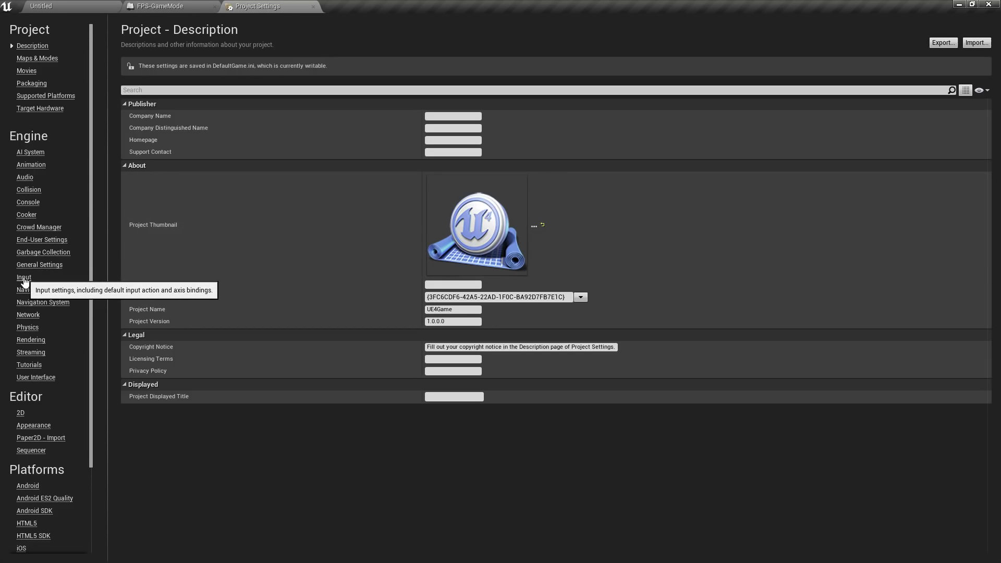
pyautogui.click(24, 277)
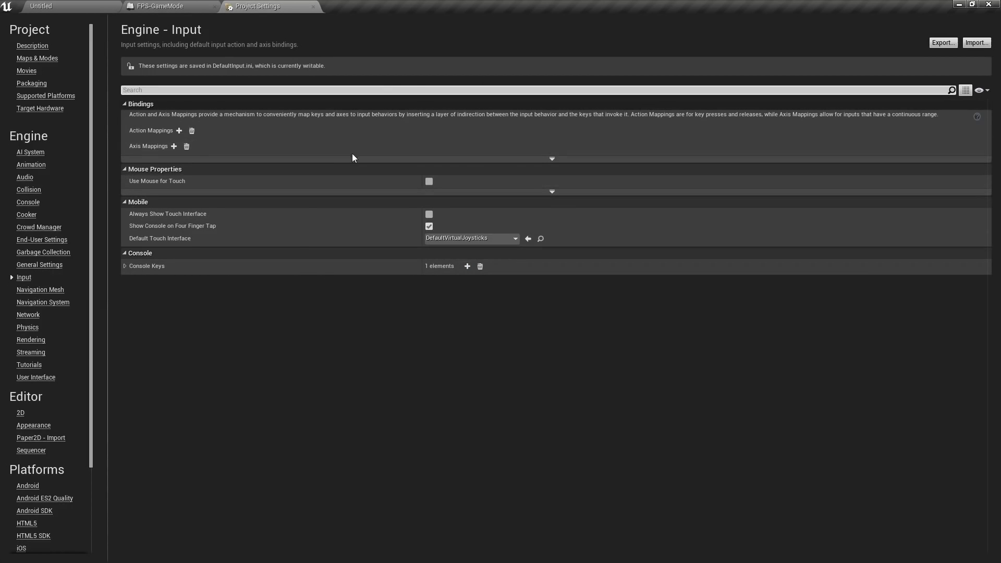
pyautogui.click(179, 130)
pyautogui.click(174, 147)
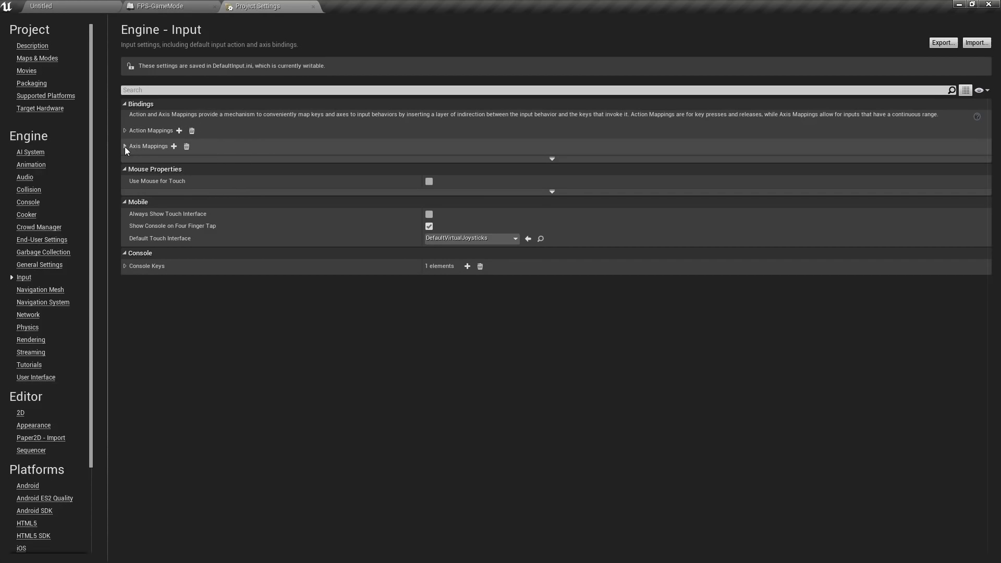
pyautogui.click(124, 146)
pyautogui.click(125, 130)
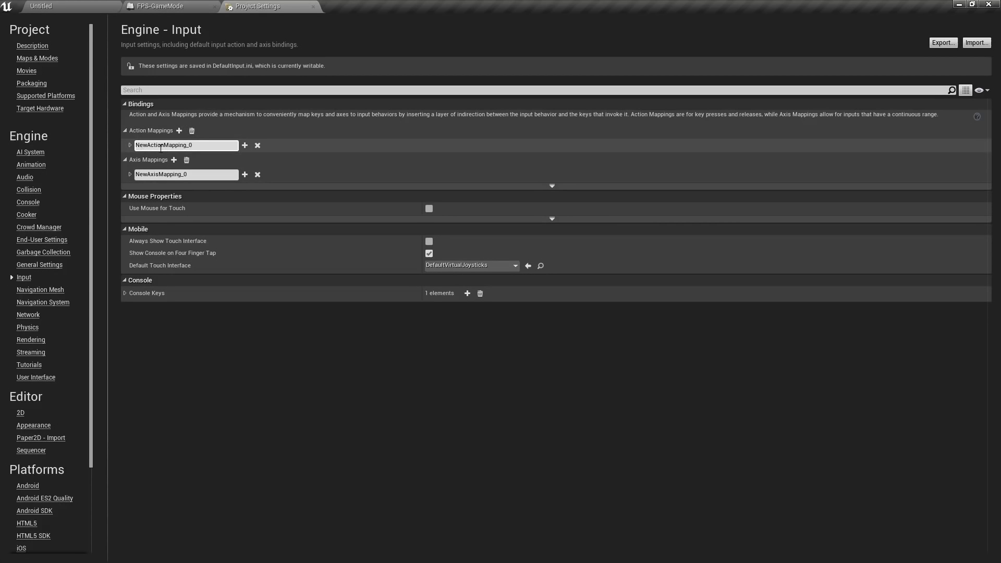
pyautogui.click(130, 145)
pyautogui.click(129, 187)
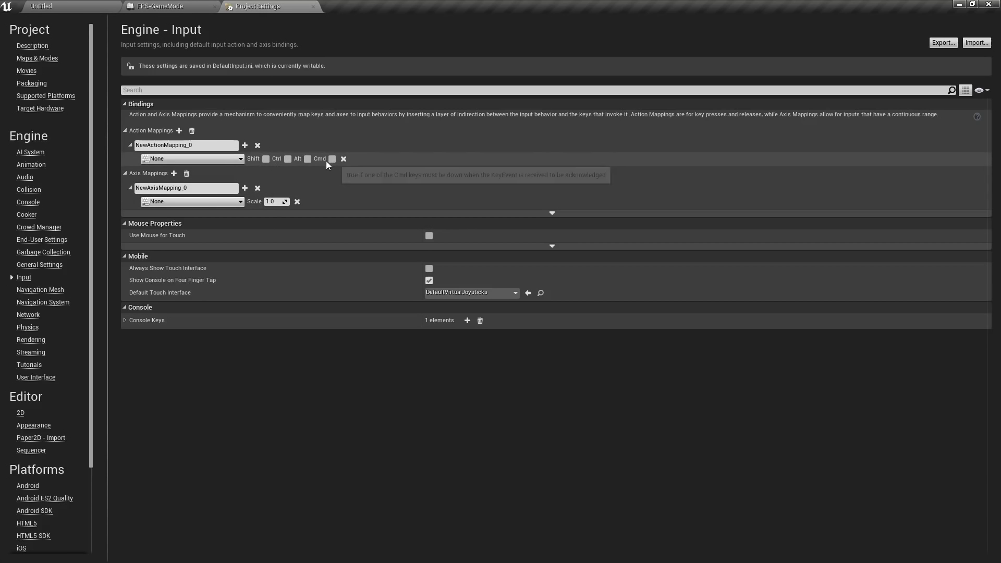
# Remove the new action mapping and rename the new axis mapping MoveForward
pyautogui.click(260, 146)
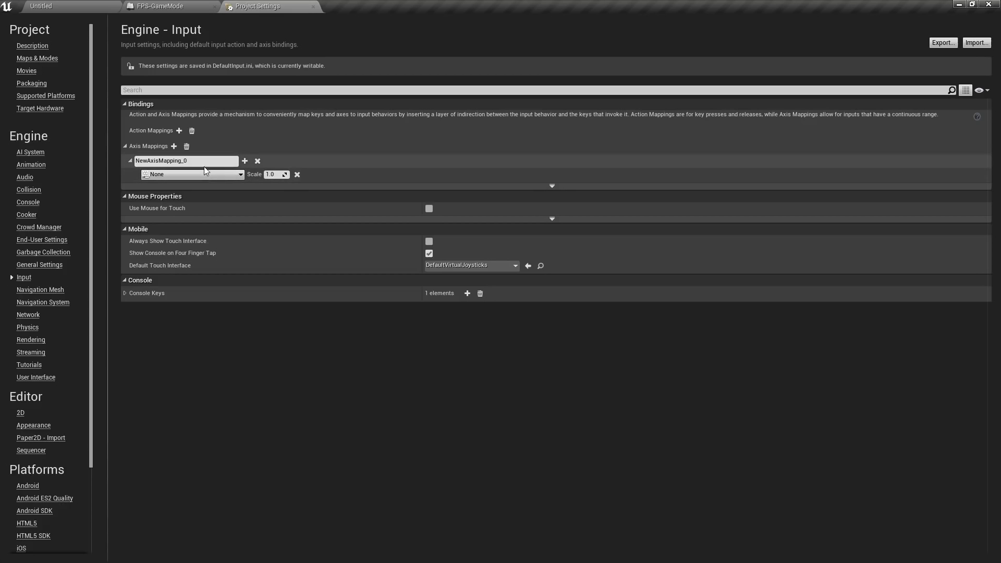
pyautogui.click(183, 161)
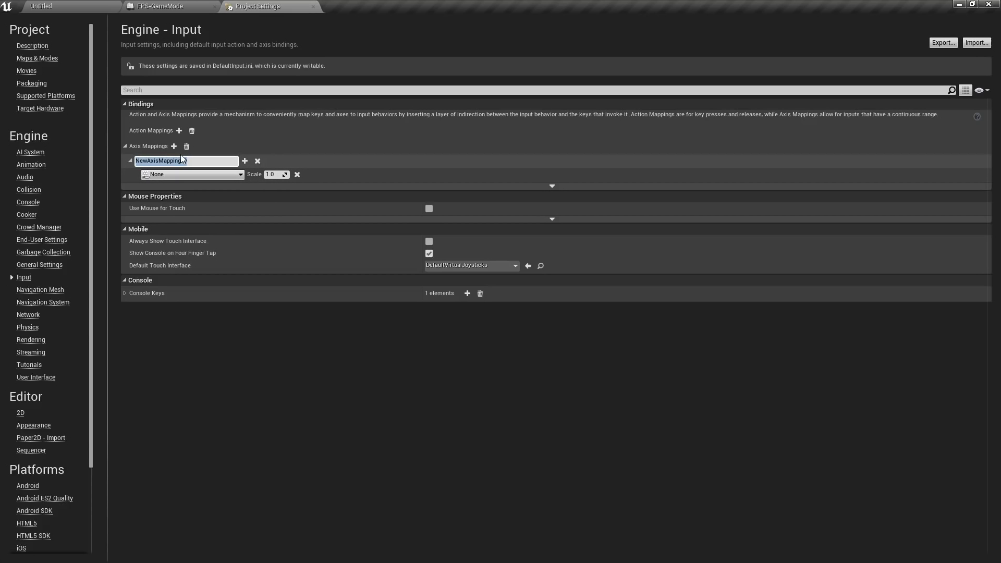
pyautogui.write('MoveForward')
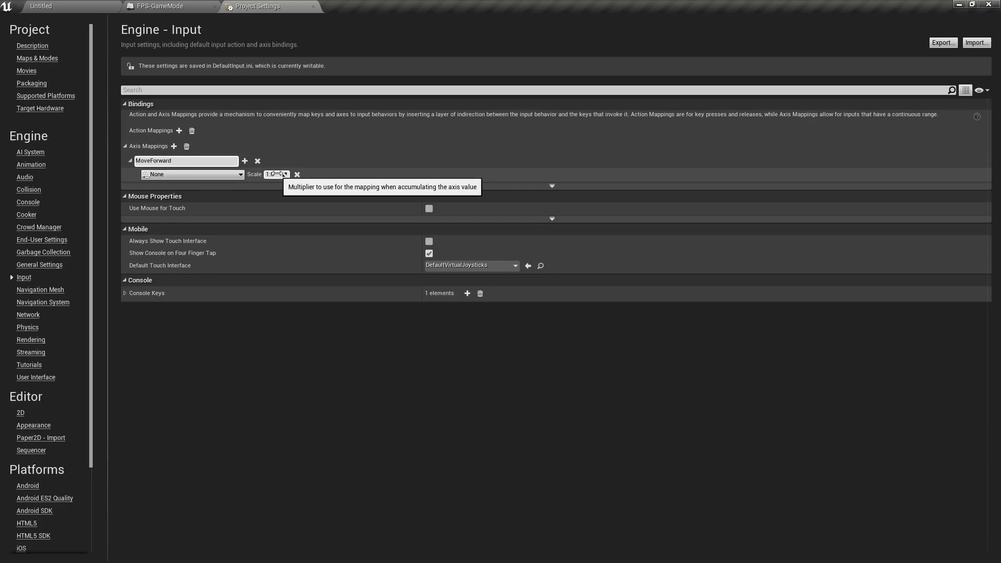
pyautogui.press('Return')
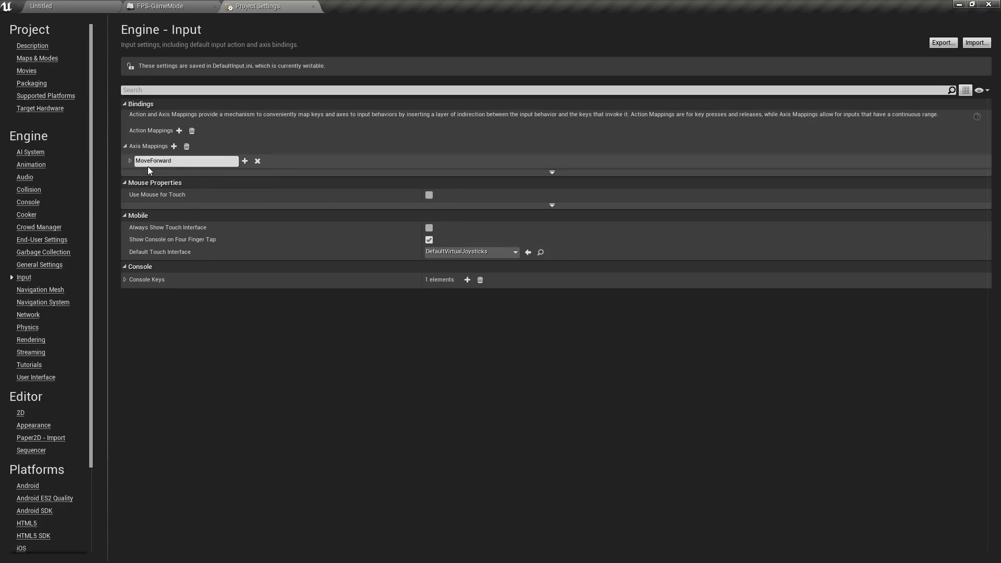
# Expand the MoveForward axis mapping and bind it to the keyboard W key
pyautogui.click(132, 164)
pyautogui.click(161, 175)
pyautogui.write('w')
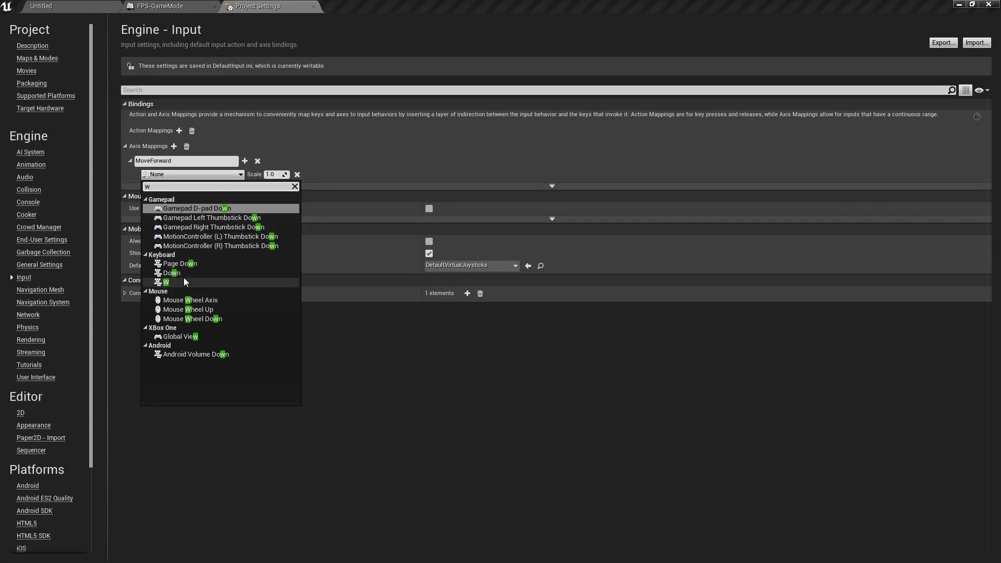
pyautogui.click(170, 279)
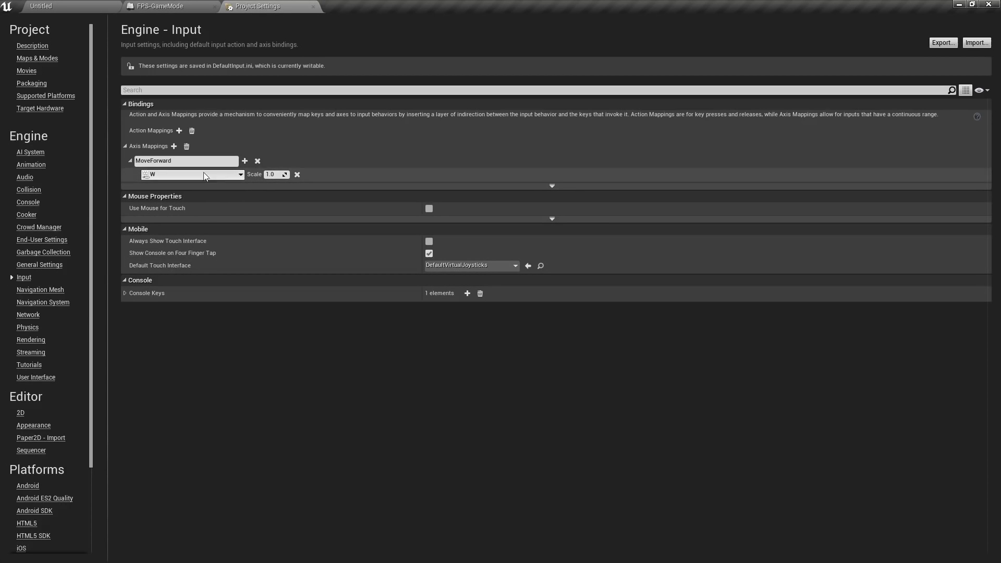
# Add another axis mapping and name it MoveRight
pyautogui.click(174, 147)
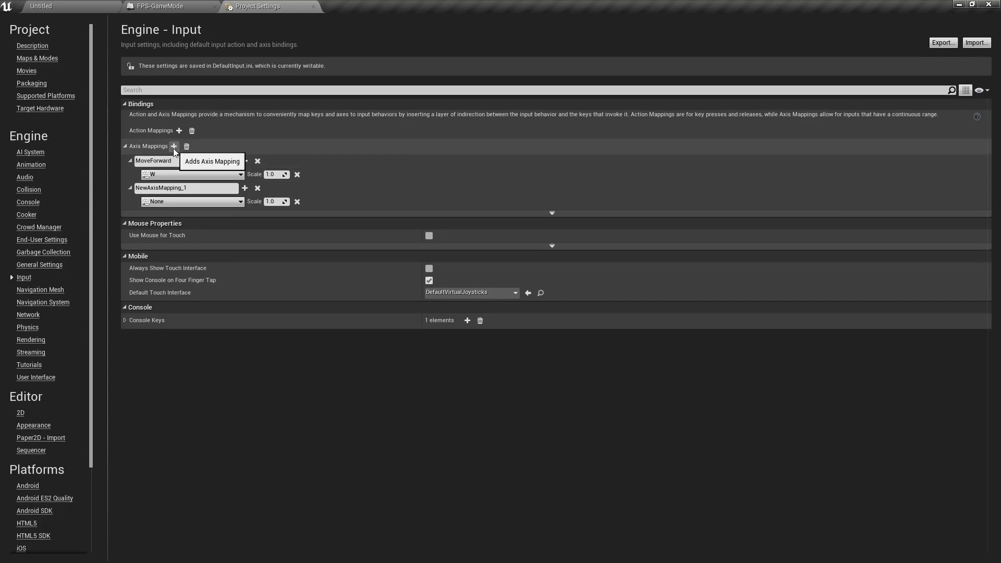
pyautogui.click(193, 187)
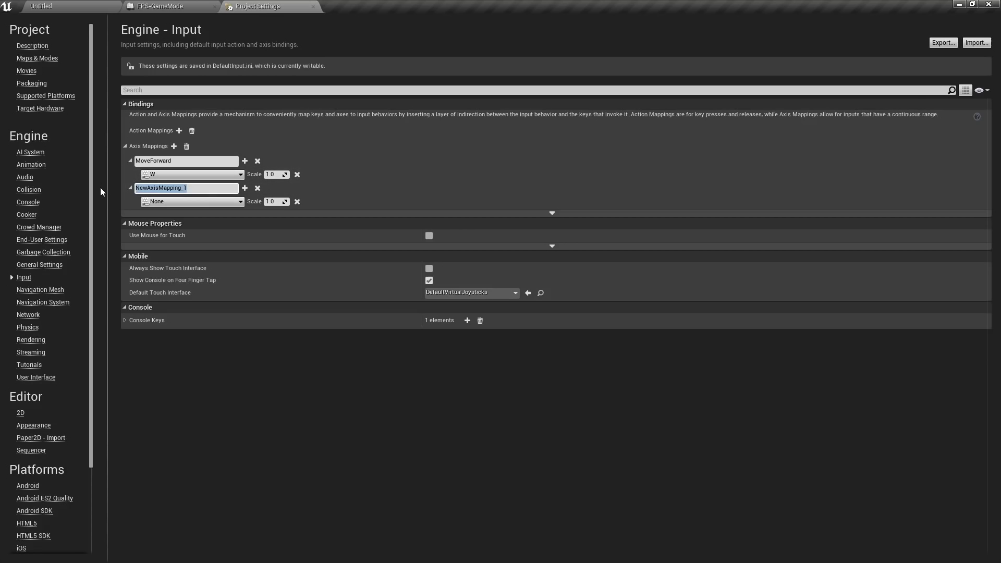
pyautogui.write('MoveRight')
pyautogui.press('Return')
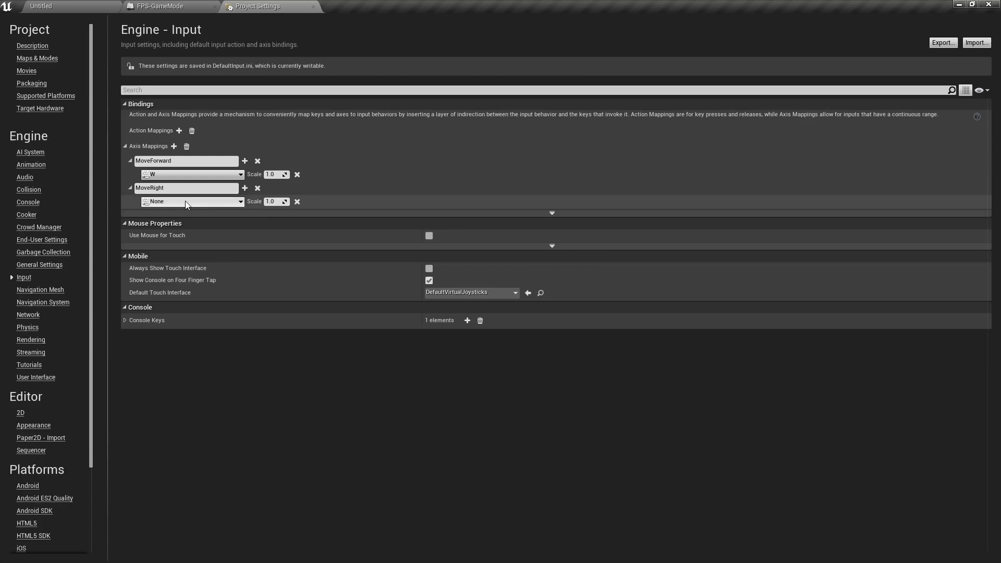
pyautogui.click(192, 201)
pyautogui.write('d')
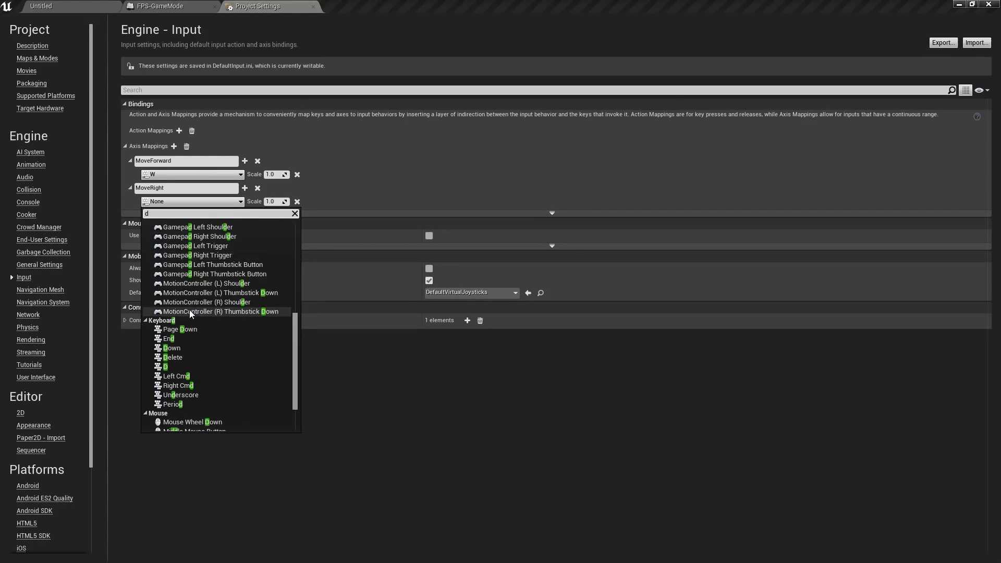
pyautogui.scroll(-1, 191, 314)
pyautogui.click(171, 315)
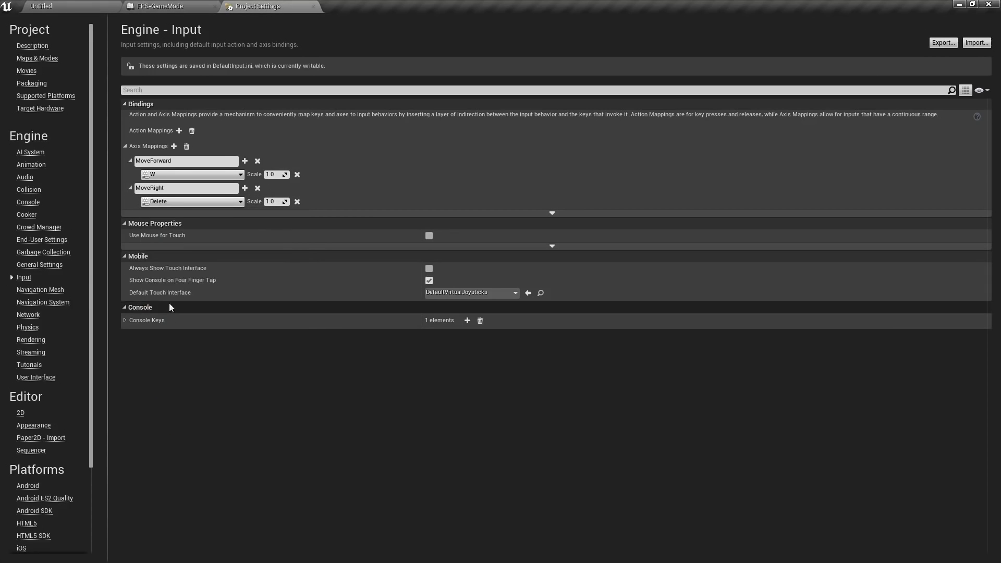
# Bind the MoveRight axis mapping to the keyboard D key
pyautogui.click(169, 207)
pyautogui.write('d')
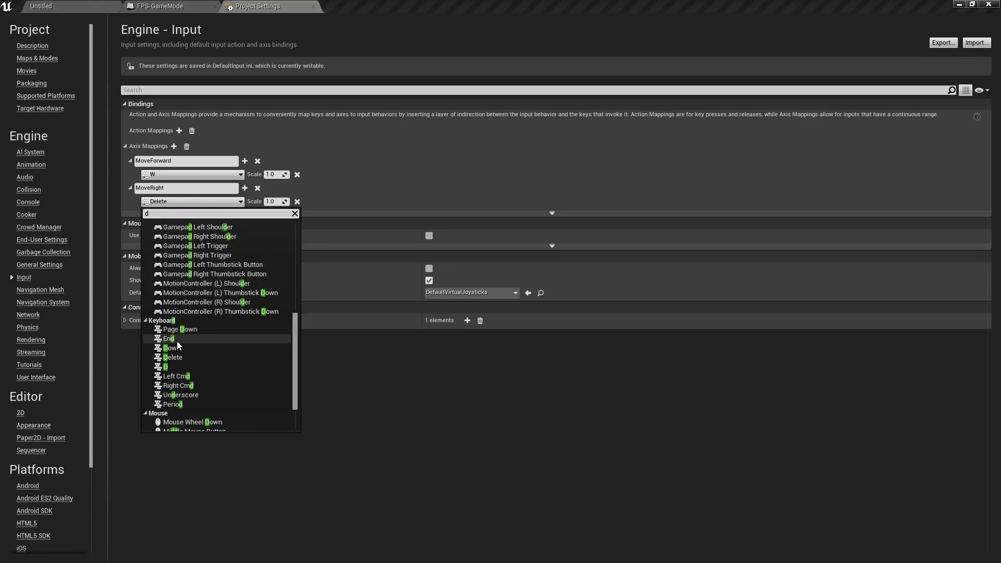
pyautogui.scroll(-1, 178, 345)
pyautogui.click(178, 317)
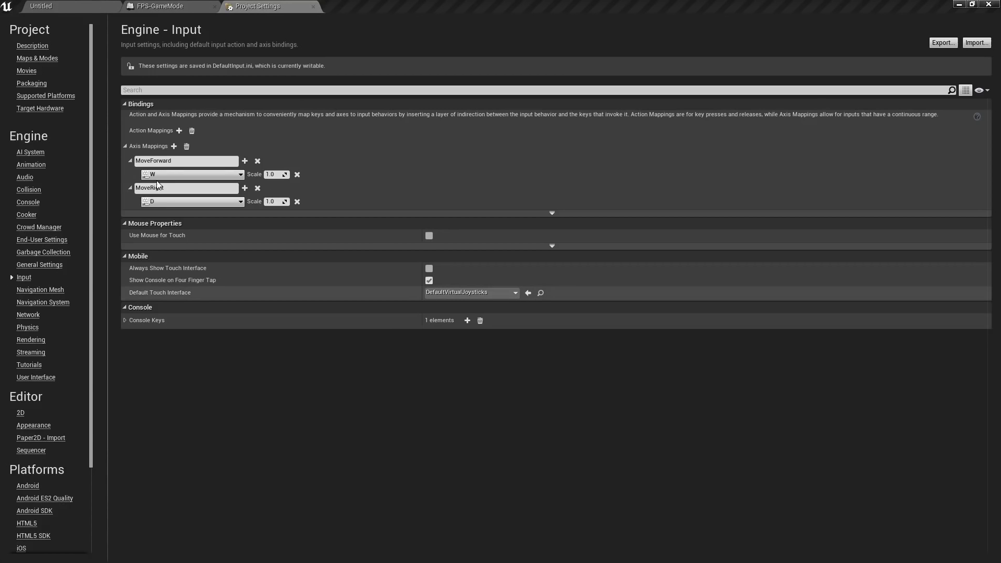
# Add a second key binding to MoveForward, using the keyboard S key with a scale of -1.0
pyautogui.click(244, 161)
pyautogui.click(185, 188)
pyautogui.write('s')
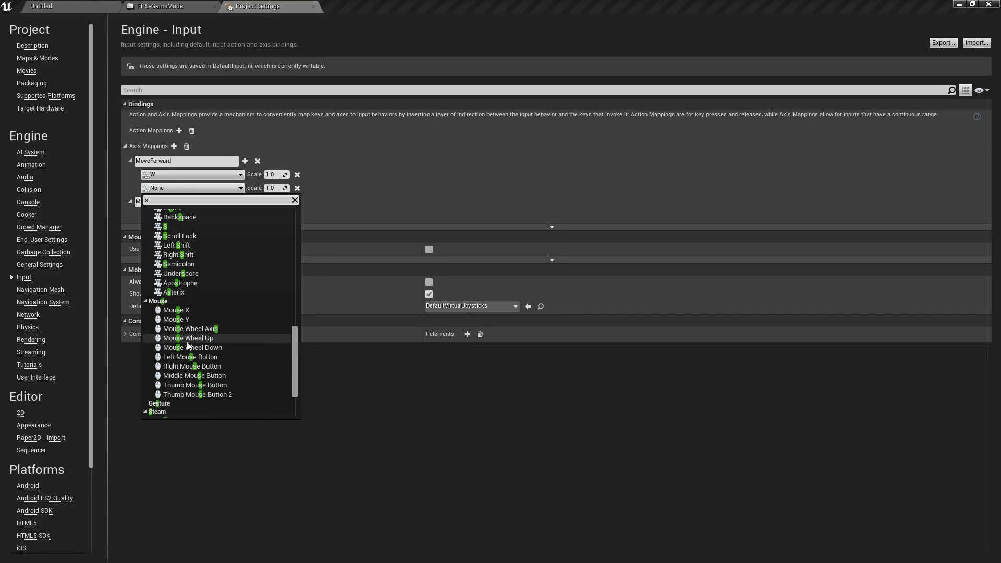
pyautogui.click(166, 226)
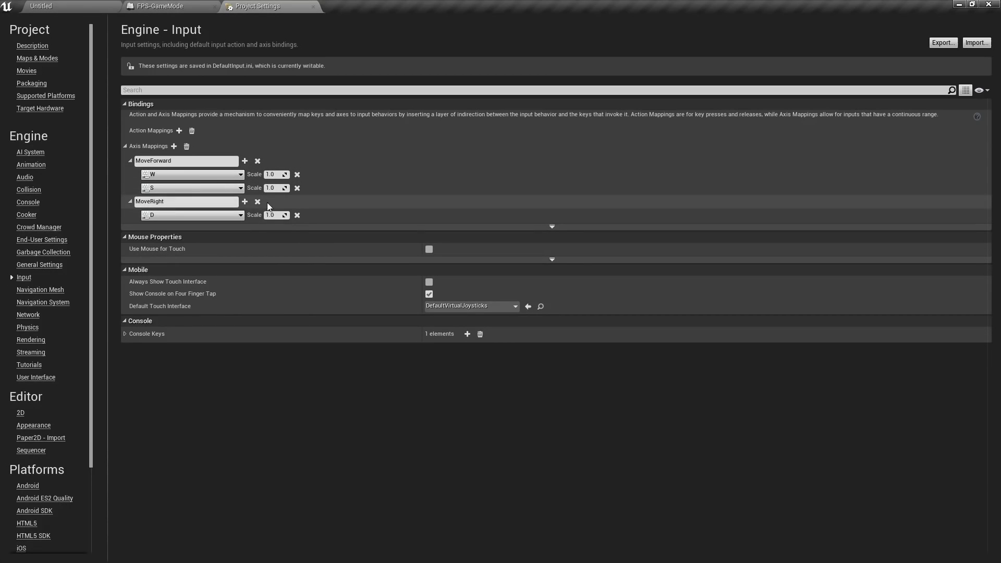
pyautogui.click(273, 188)
pyautogui.write('-1.0')
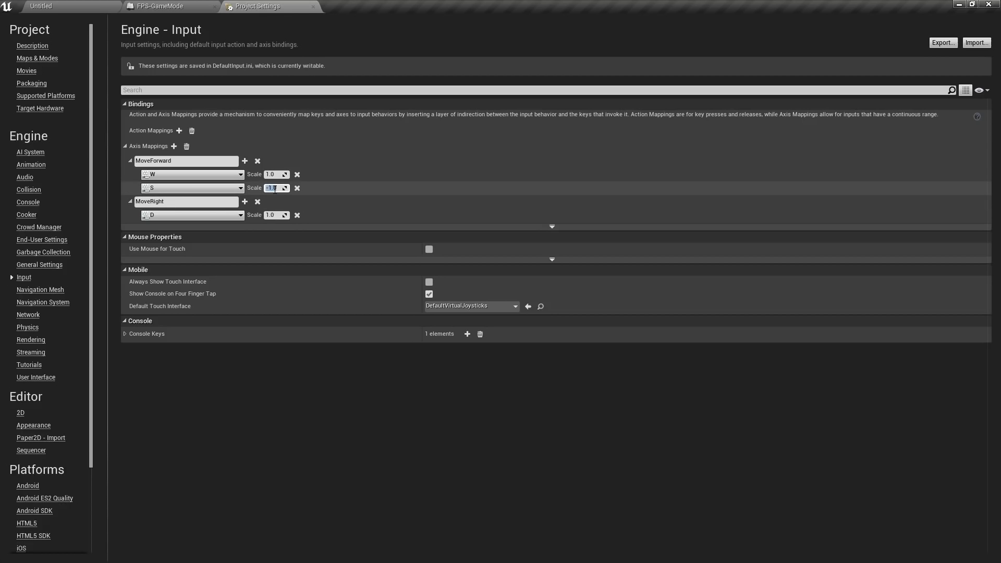
# Add a second key binding to MoveRight, using the keyboard A key with a scale of -1.0
pyautogui.click(244, 202)
pyautogui.click(183, 229)
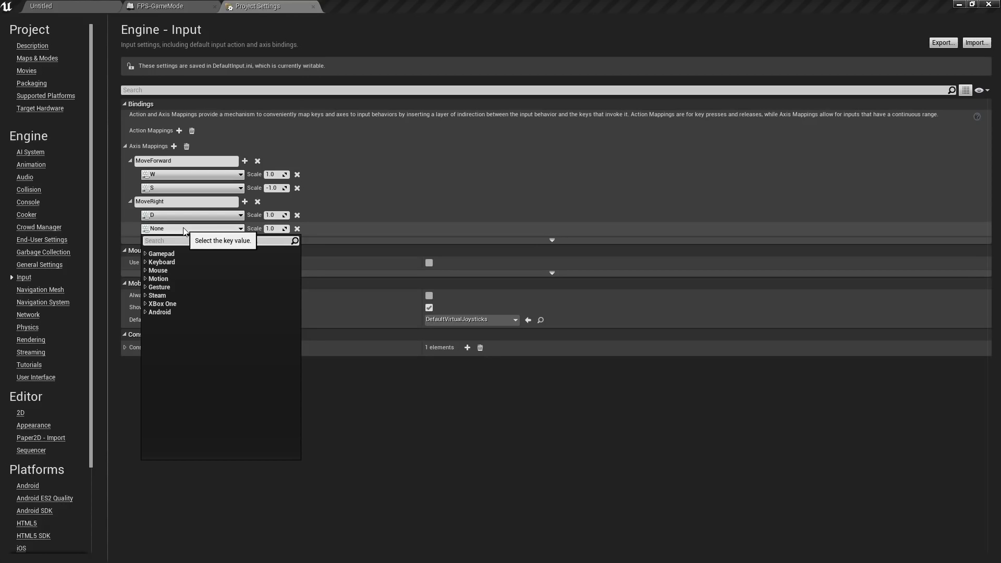
pyautogui.write('a')
pyautogui.scroll(-10, 178, 303)
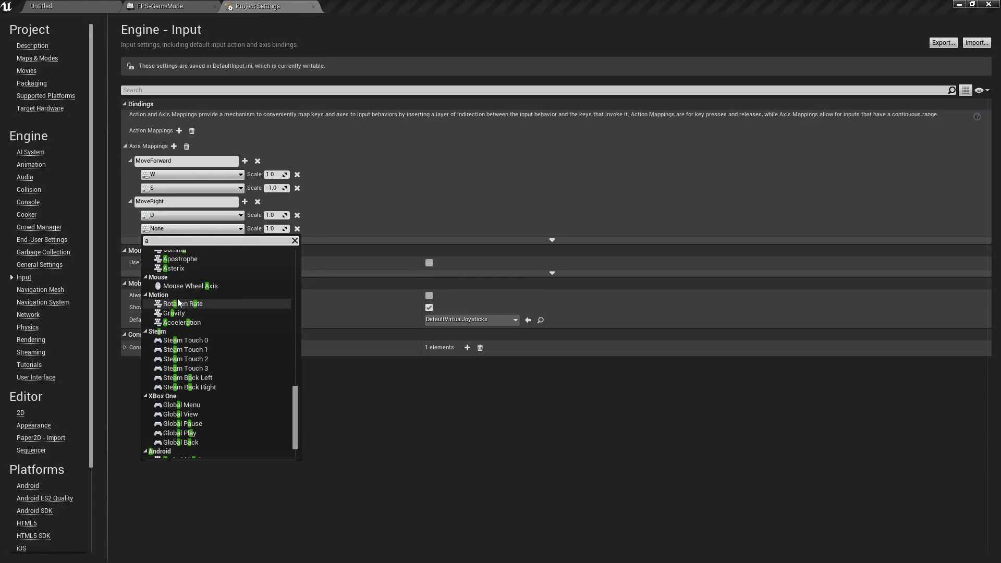
pyautogui.scroll(6, 177, 303)
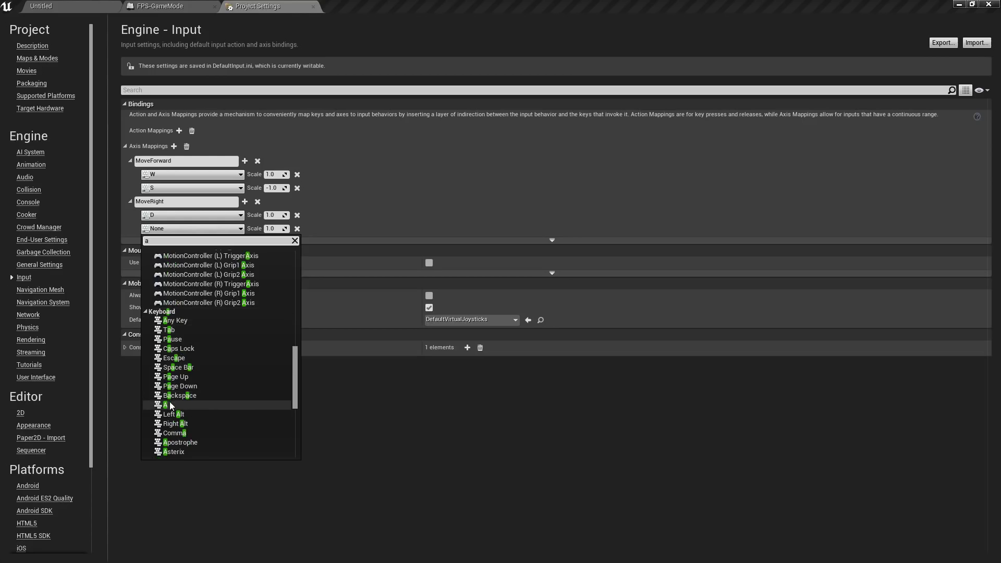
pyautogui.click(172, 406)
pyautogui.click(277, 228)
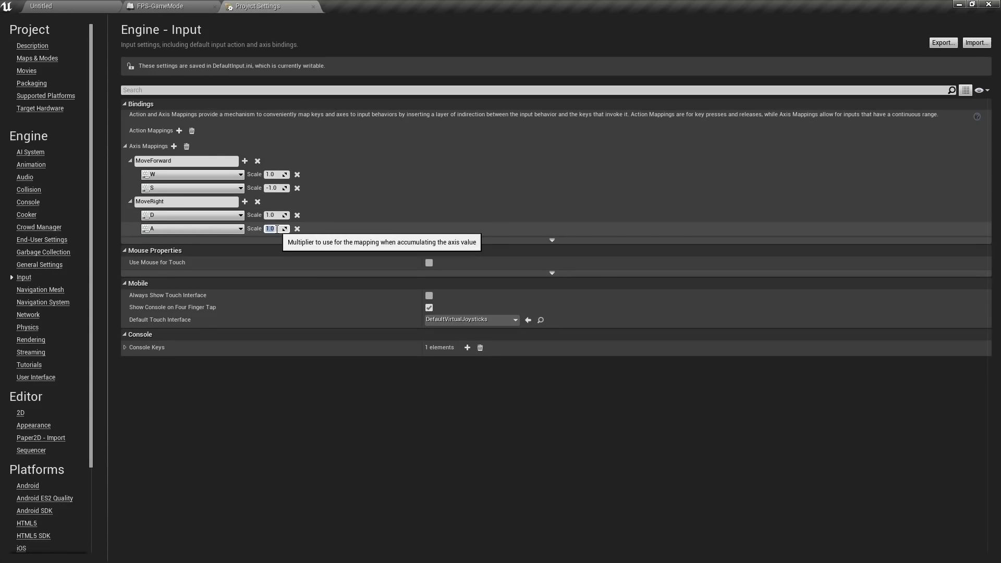
pyautogui.write('-1.0')
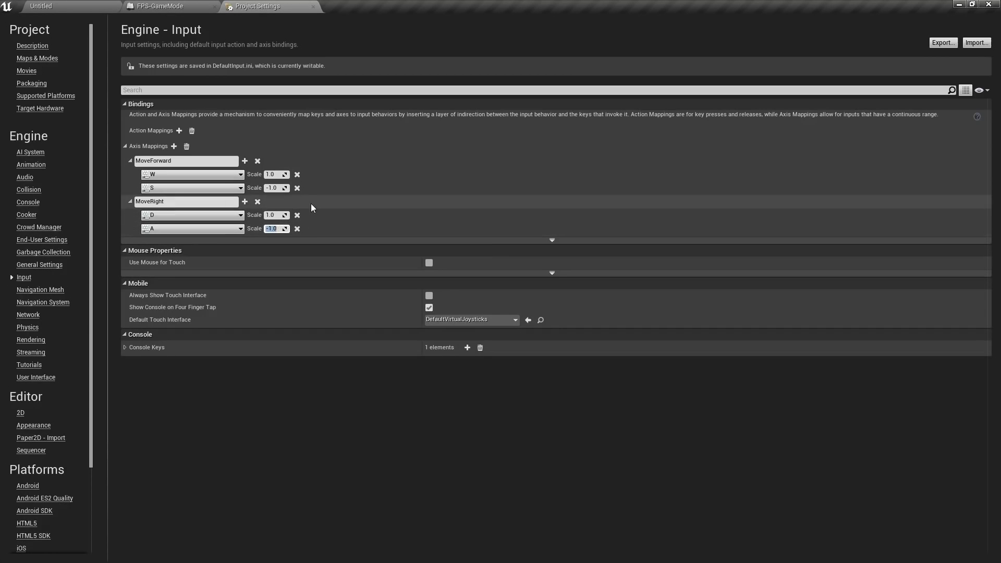
pyautogui.press('Return')
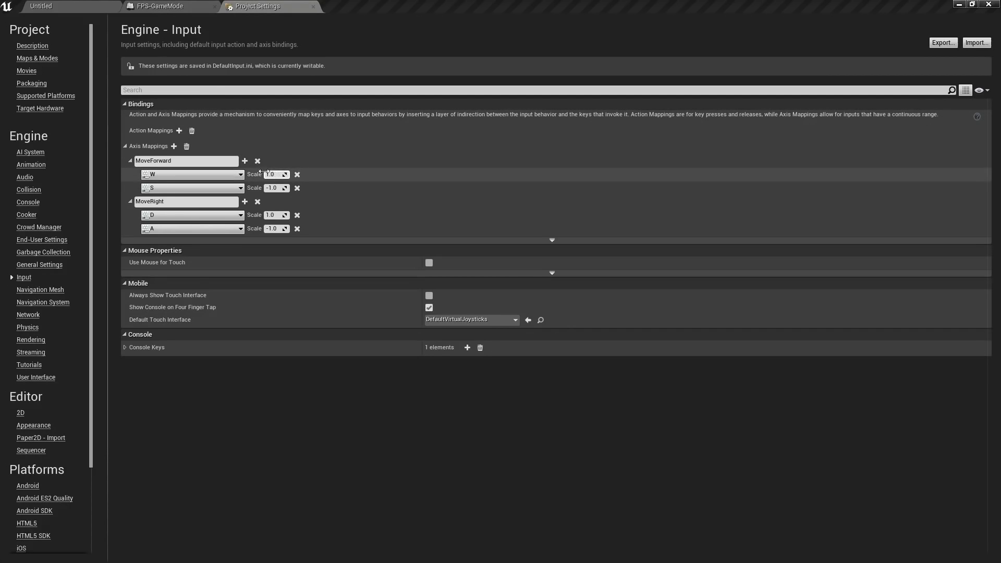
# Close the project settings and the FPS-GameMode blueprint to return to the level editor
pyautogui.click(313, 6)
pyautogui.click(212, 38)
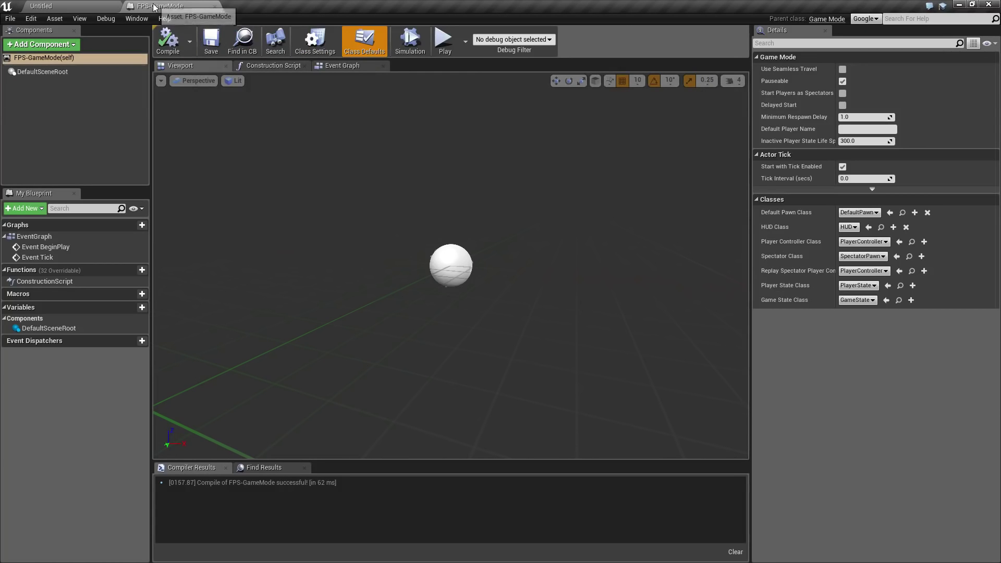
pyautogui.click(215, 6)
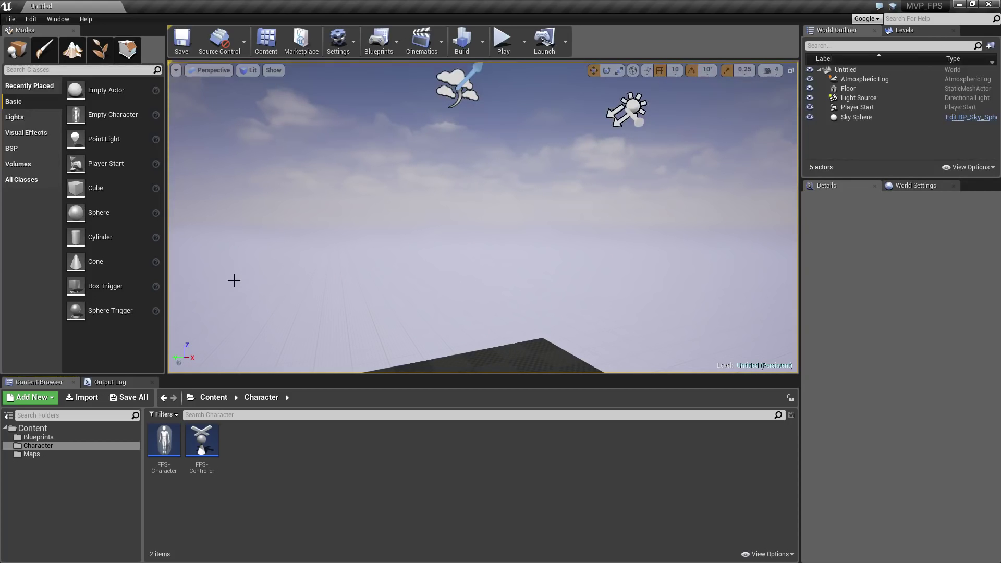
# Open the FPS-Controller blueprint from the Character folder and look at its root and TransformComponent
pyautogui.click(159, 442)
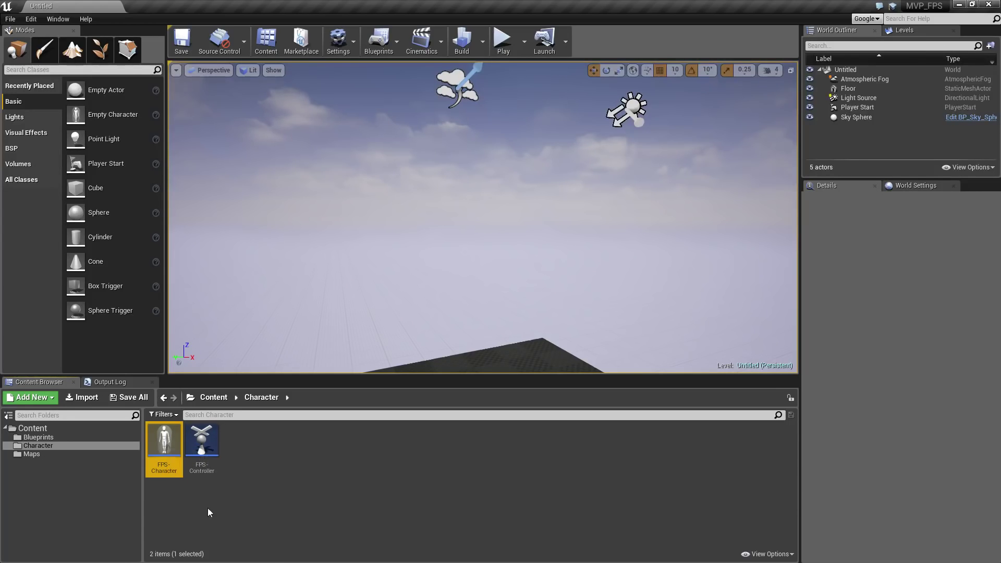
pyautogui.click(202, 438)
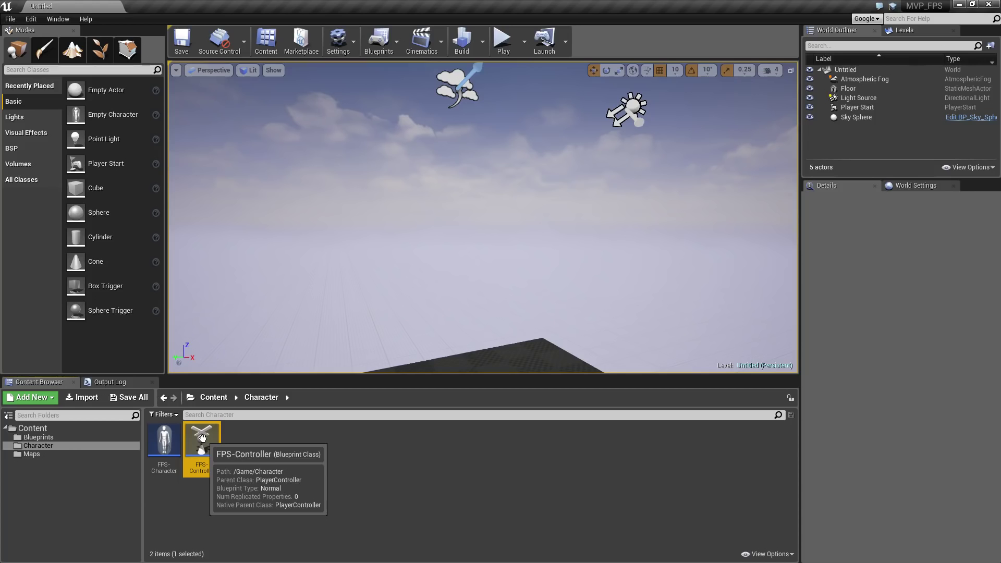
pyautogui.doubleClick(202, 438)
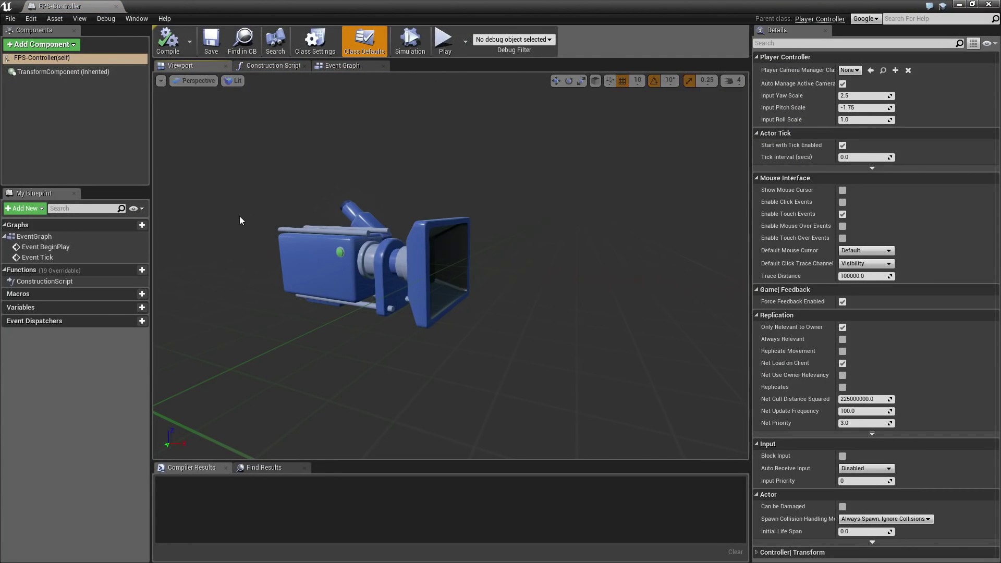
pyautogui.click(65, 73)
pyautogui.click(55, 59)
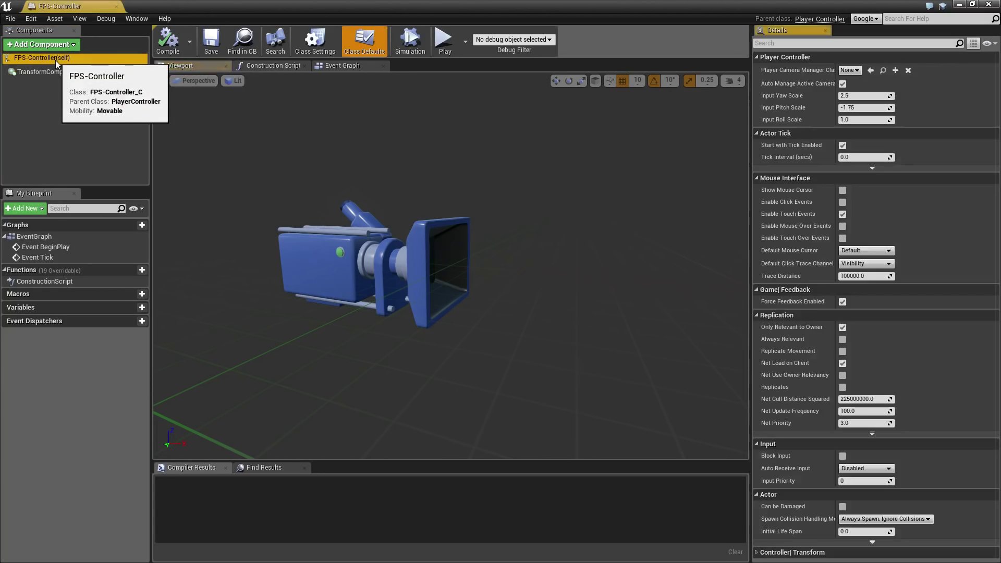
pyautogui.click(55, 72)
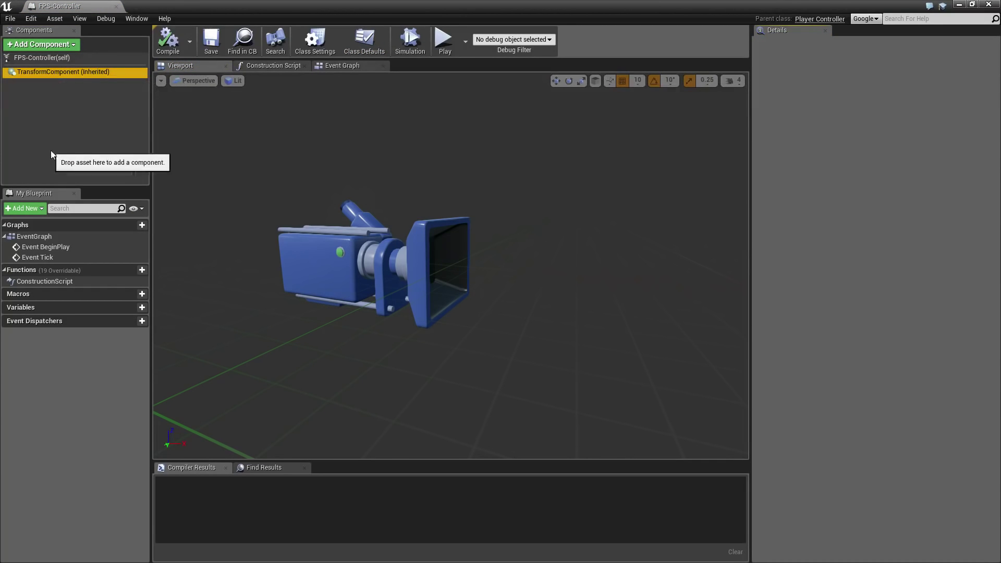
# Delete the default Event BeginPlay and Event Tick nodes from the FPS-Controller event graph
pyautogui.click(359, 66)
pyautogui.moveTo(566, 262); pyautogui.dragTo(440, 248, button='right')
pyautogui.moveTo(308, 200); pyautogui.dragTo(500, 393)
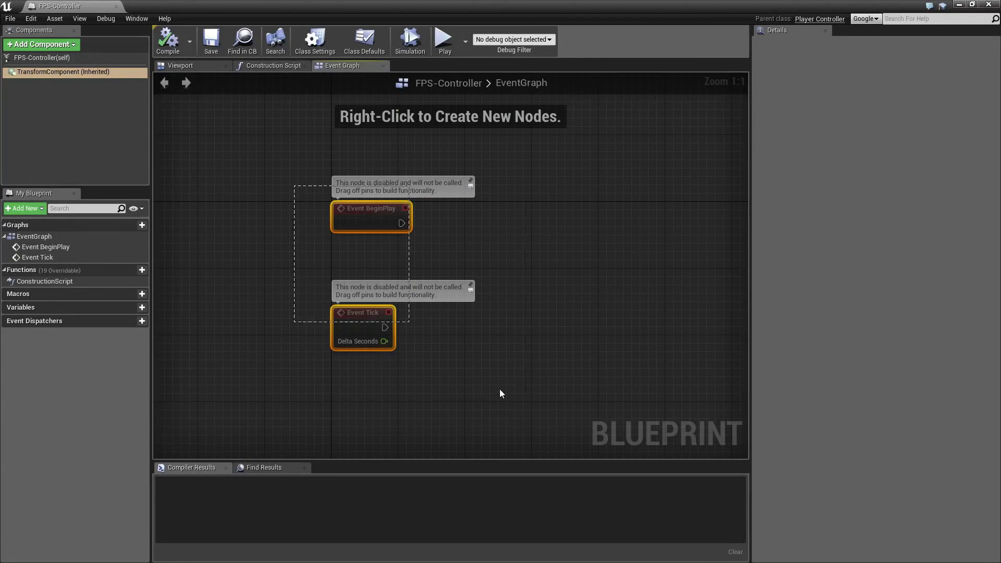
pyautogui.press('Delete')
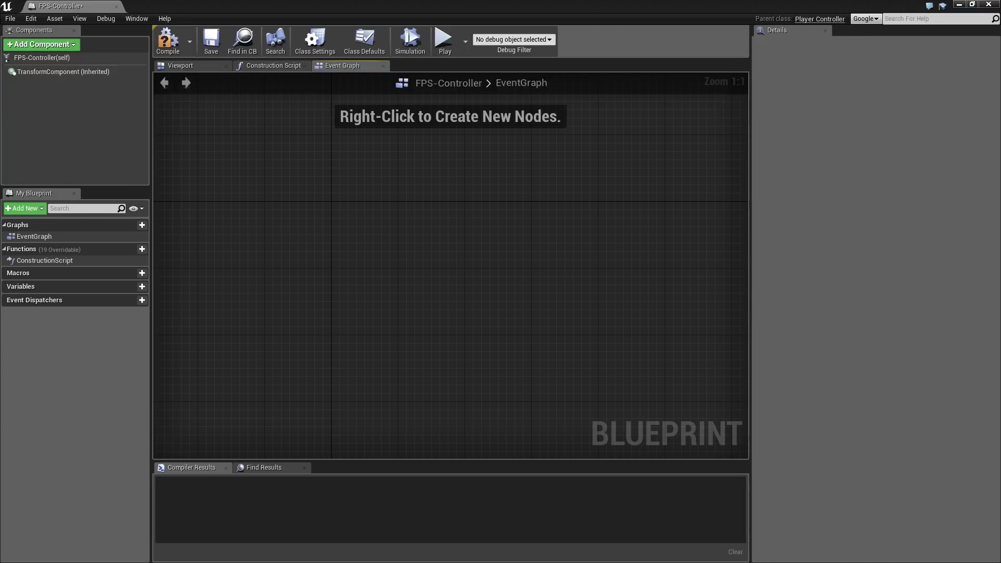
# Add the MoveForward input axis event node to the empty event graph
pyautogui.rightClick(593, 332)
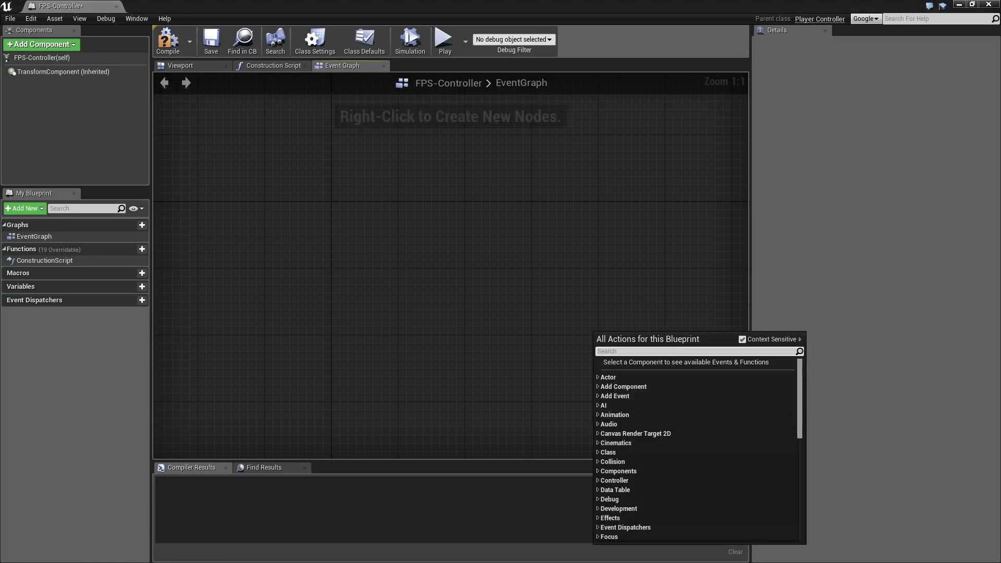
pyautogui.press('Escape')
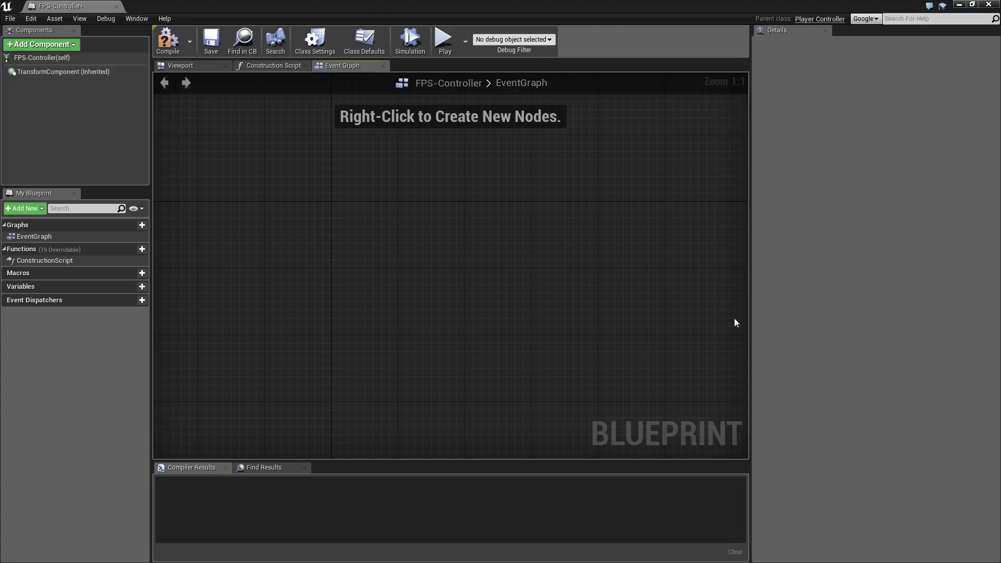
pyautogui.rightClick(263, 227)
pyautogui.write('forw')
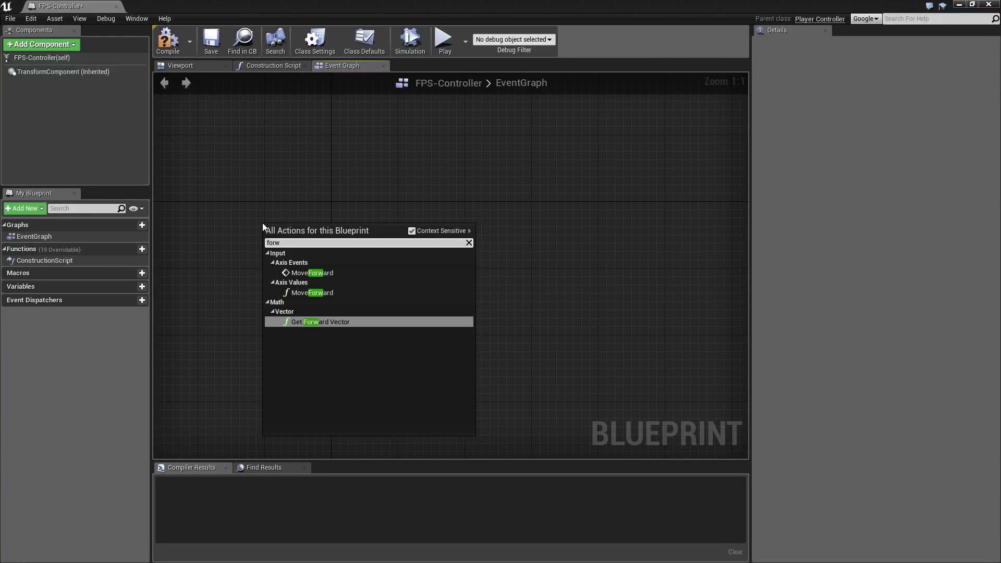
pyautogui.click(317, 272)
# Add a Get MoveForward axis value node and place it below the InputAxis MoveForward event
pyautogui.rightClick(286, 312)
pyautogui.write('fo')
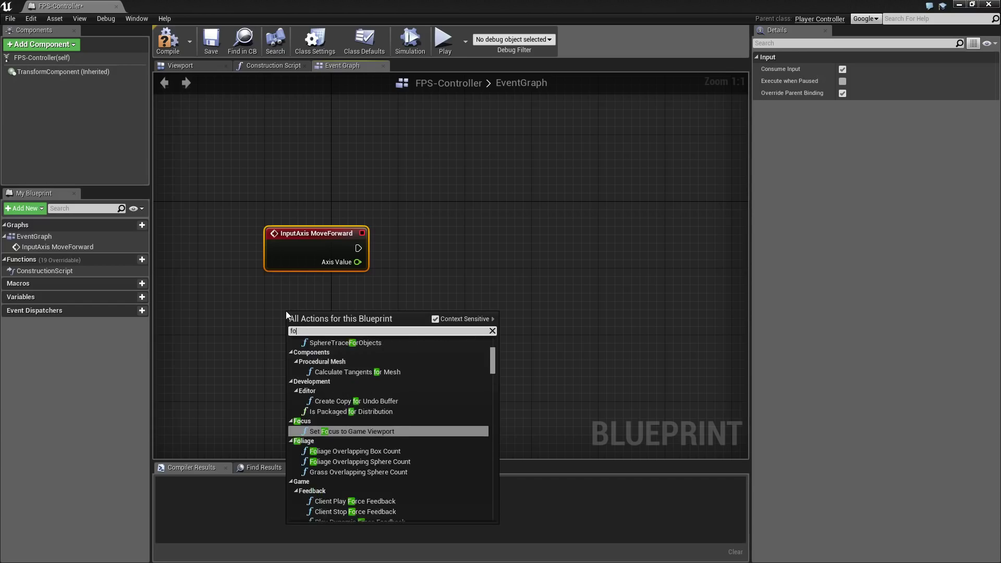
pyautogui.write('rward')
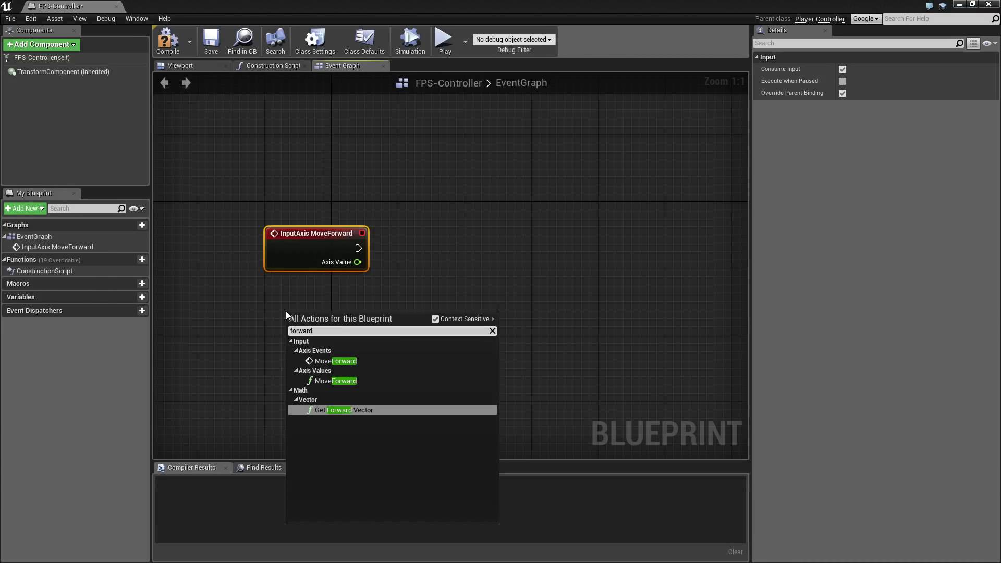
pyautogui.click(337, 380)
pyautogui.moveTo(384, 382); pyautogui.dragTo(390, 346, button='right')
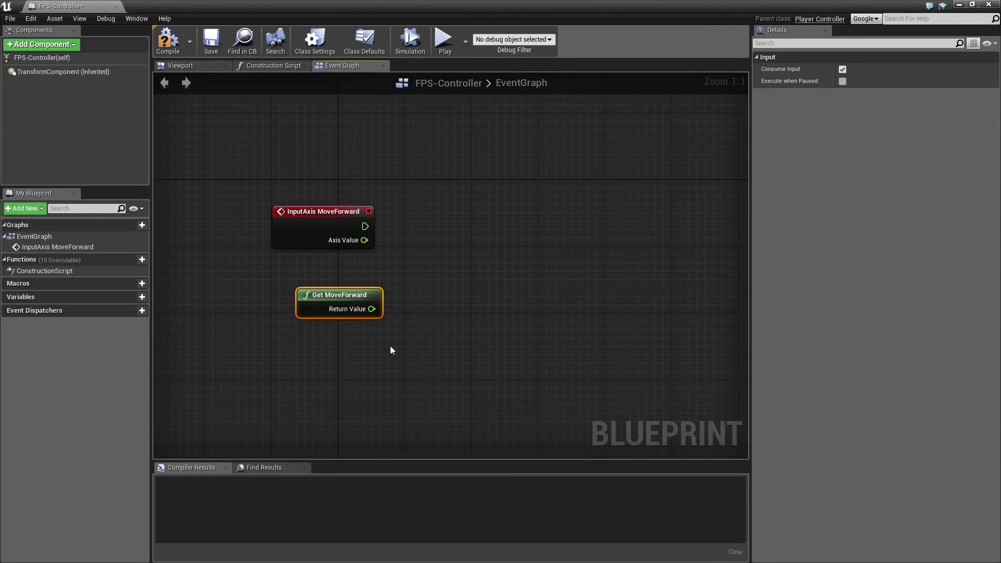
pyautogui.moveTo(349, 305); pyautogui.dragTo(324, 321)
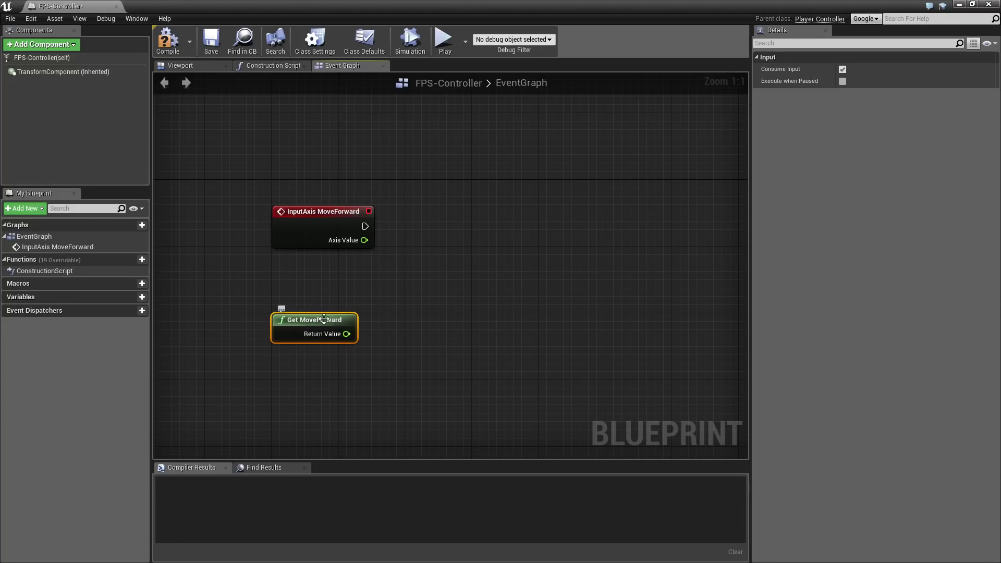
# Delete the Get MoveForward axis value node from the FPS-Controller event graph
pyautogui.moveTo(247, 284); pyautogui.dragTo(391, 328)
pyautogui.rightClick(400, 317)
pyautogui.write('forward')
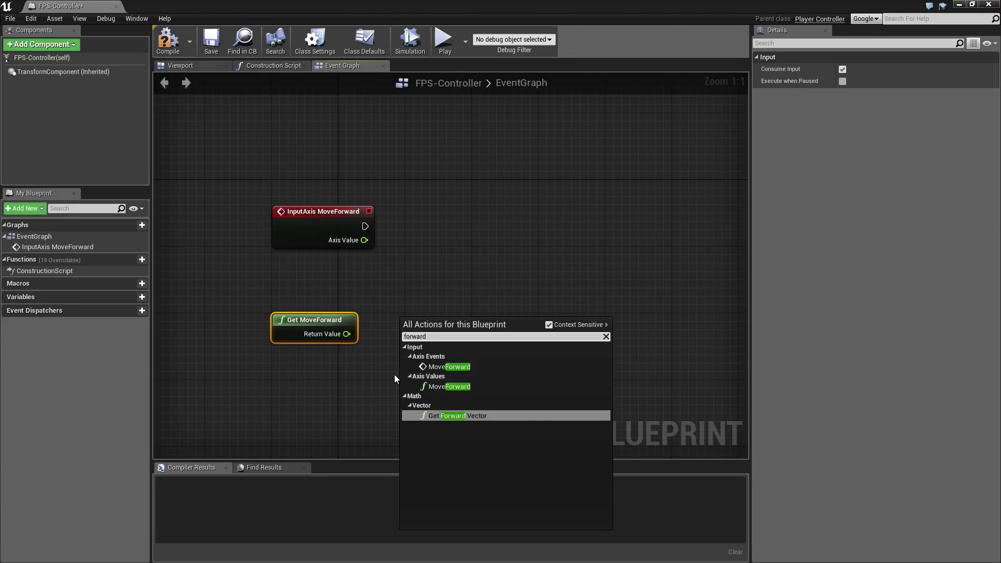
pyautogui.moveTo(377, 377); pyautogui.dragTo(295, 320)
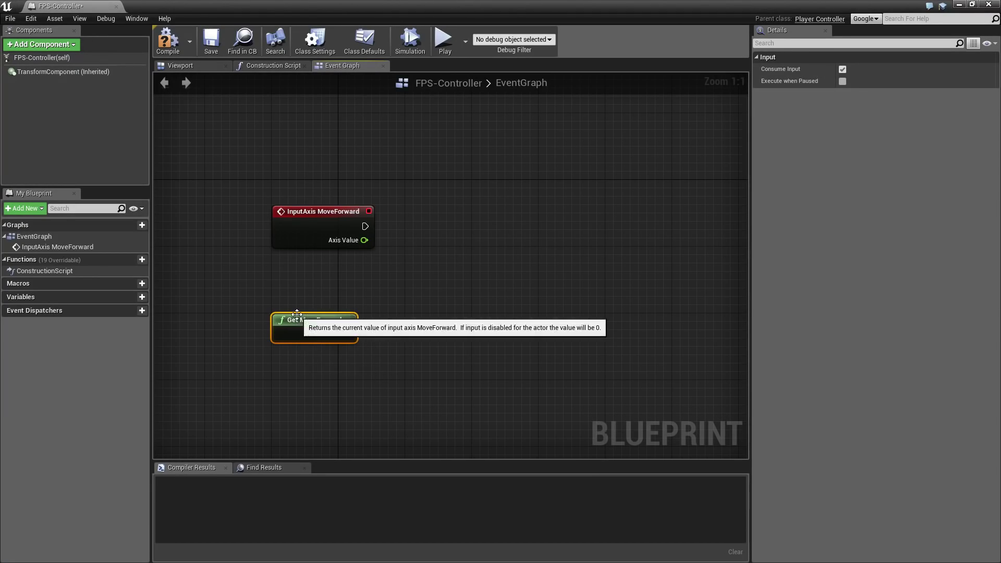
pyautogui.press('Delete')
pyautogui.click(302, 221)
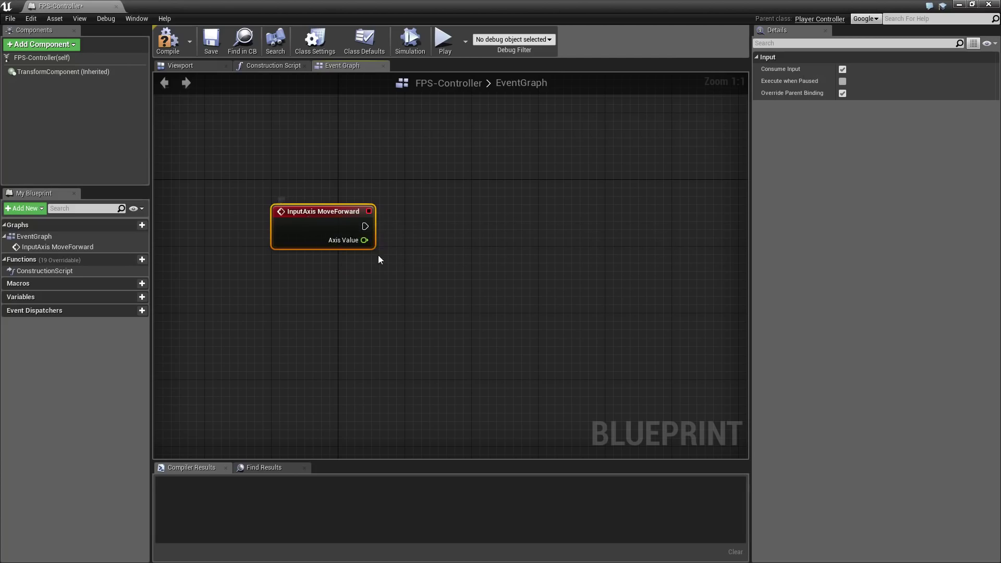
# Compile and save the FPS-Controller blueprint
pyautogui.moveTo(403, 260); pyautogui.dragTo(383, 277, button='right')
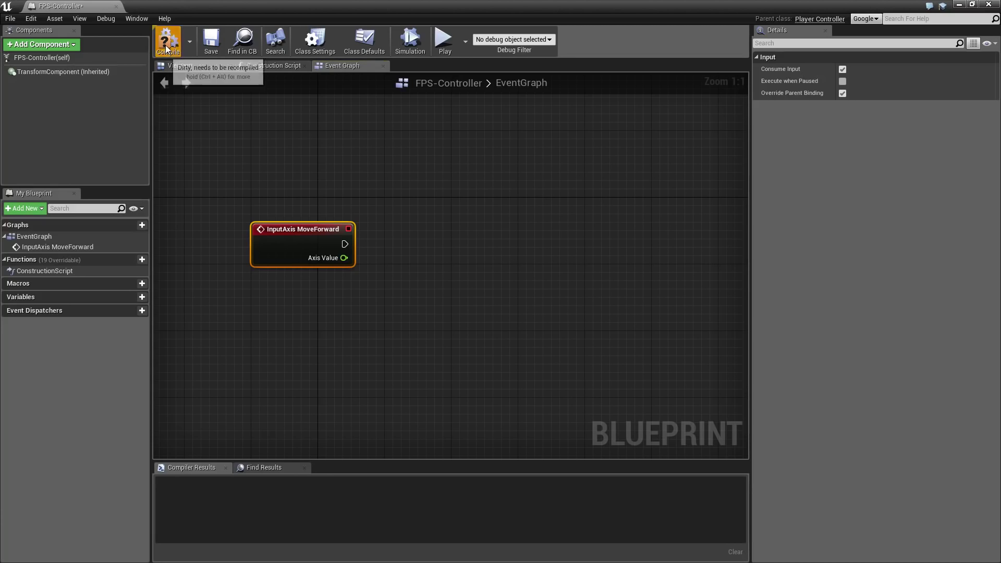
pyautogui.click(167, 41)
pyautogui.click(211, 41)
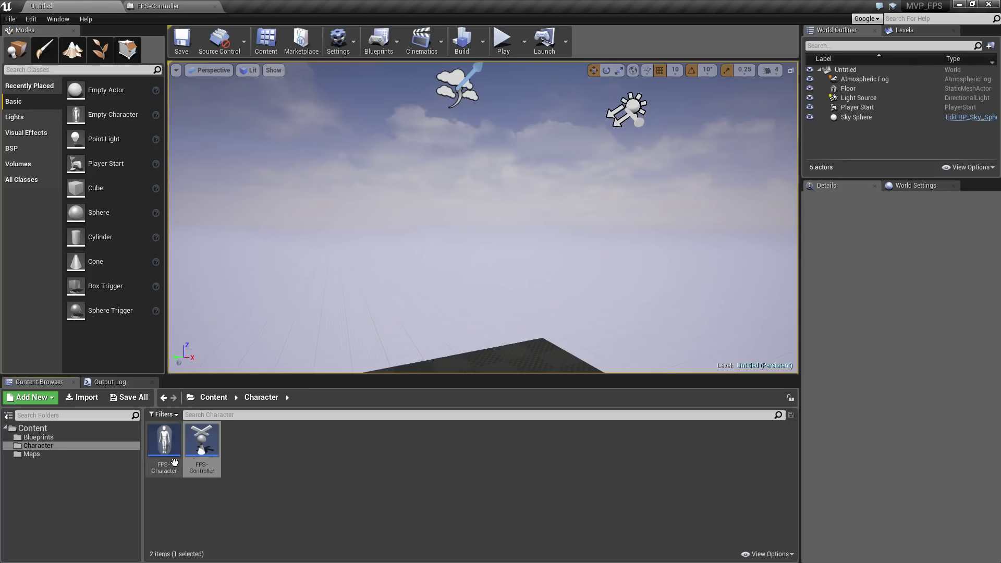
# Open the FPS-Character blueprint from the Character folder and look through its CharacterMovement component's settings
pyautogui.doubleClick(172, 449)
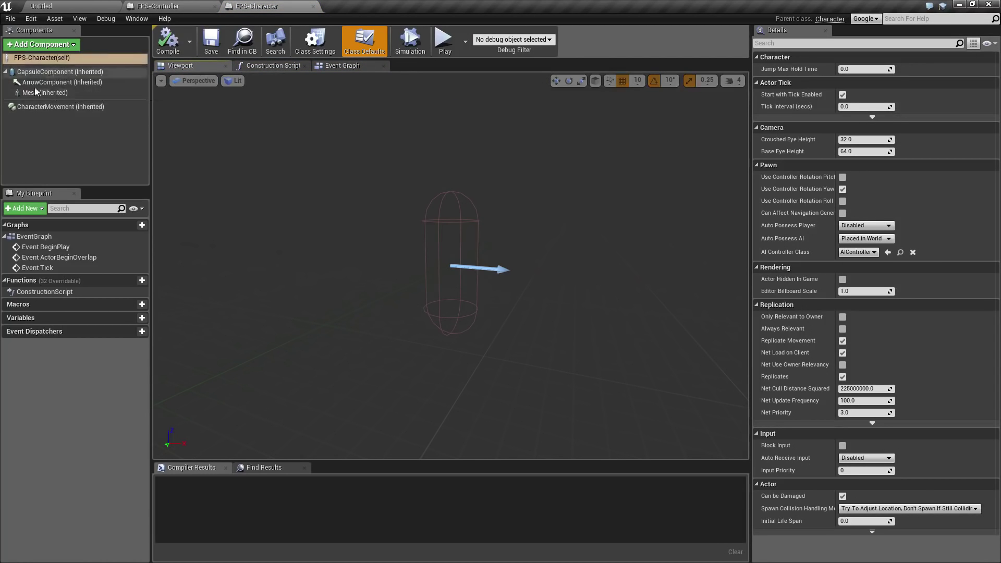
pyautogui.click(60, 108)
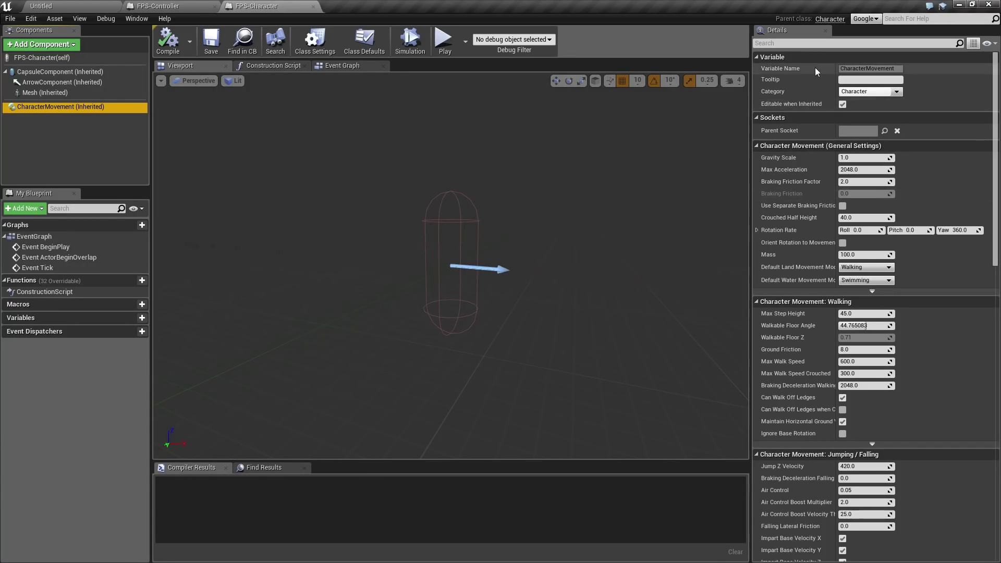
pyautogui.scroll(-15, 810, 186)
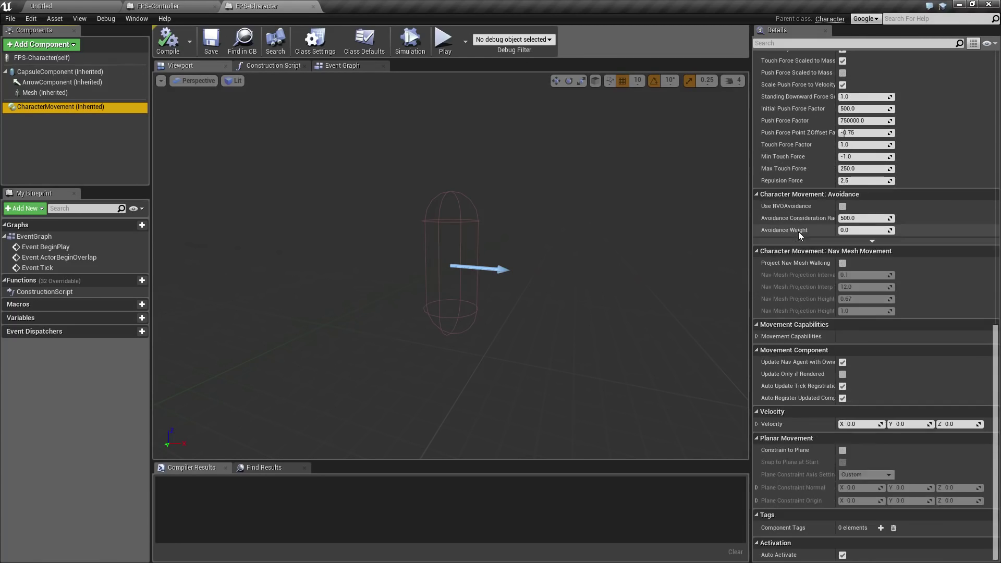
pyautogui.scroll(15, 793, 252)
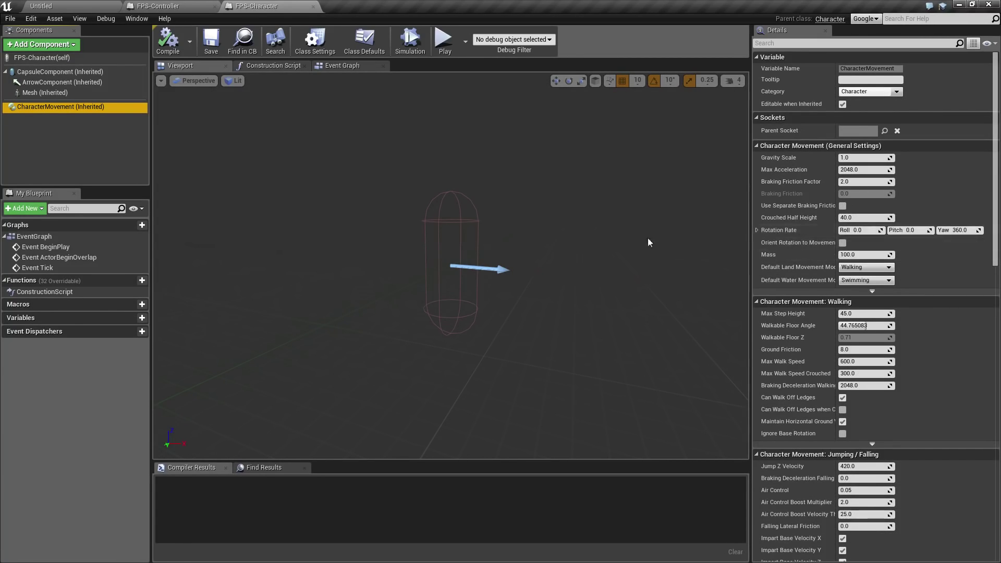
# Look at the capsule, arrow and mesh components of FPS-Character
pyautogui.click(48, 76)
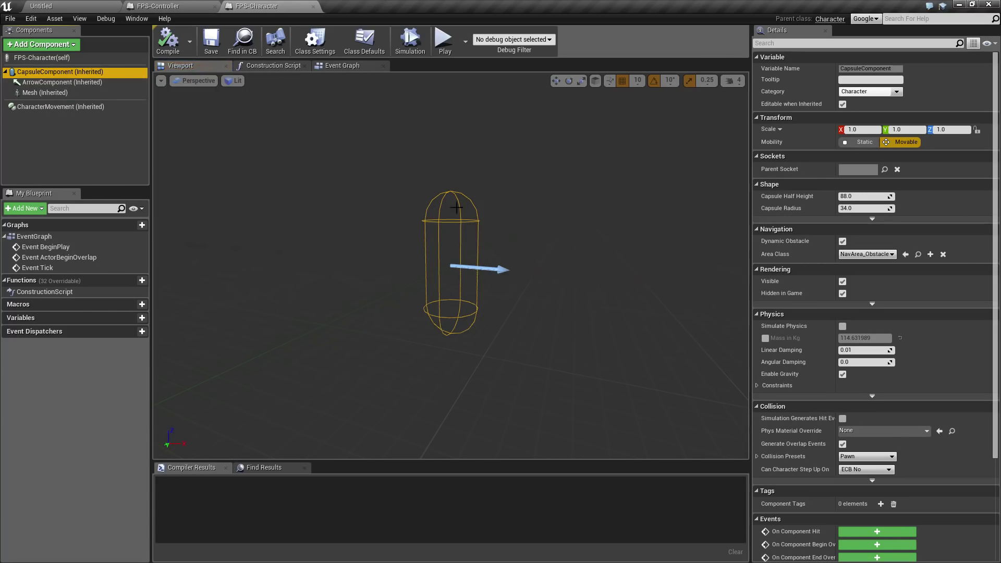
pyautogui.click(43, 82)
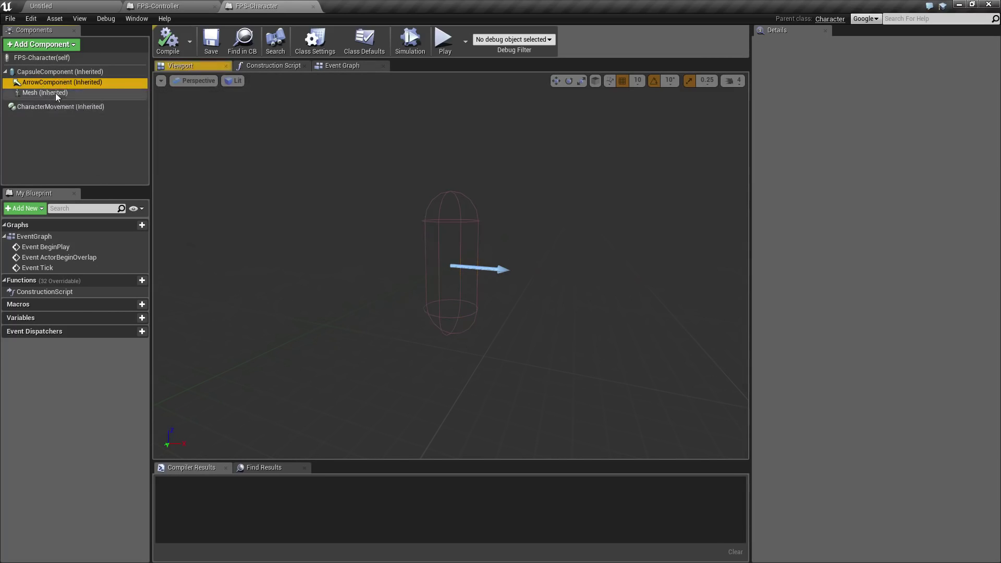
pyautogui.click(32, 92)
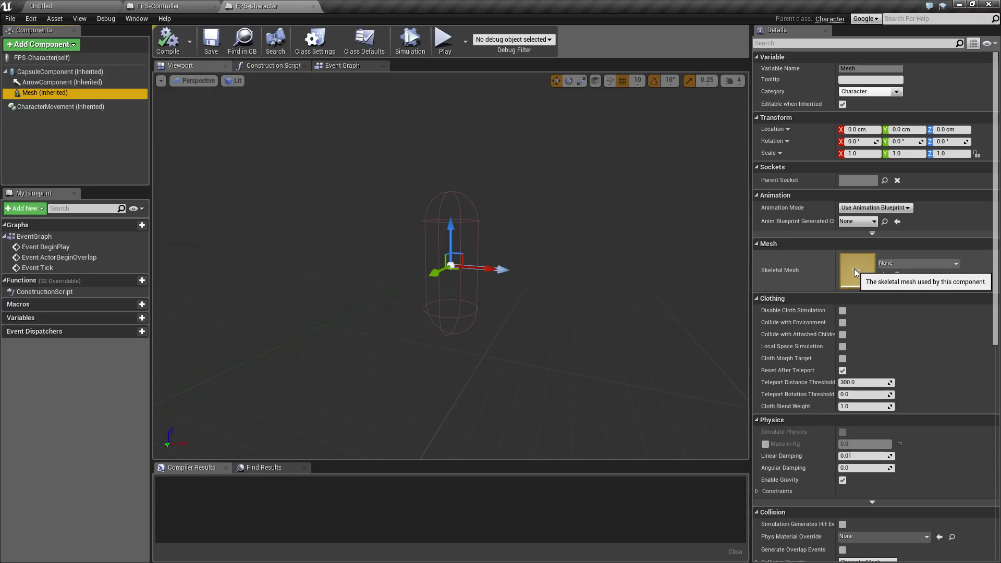
# Examine the CharacterMovement component's general, walking and jumping settings in FPS-Character
pyautogui.click(105, 108)
pyautogui.scroll(-2, 833, 223)
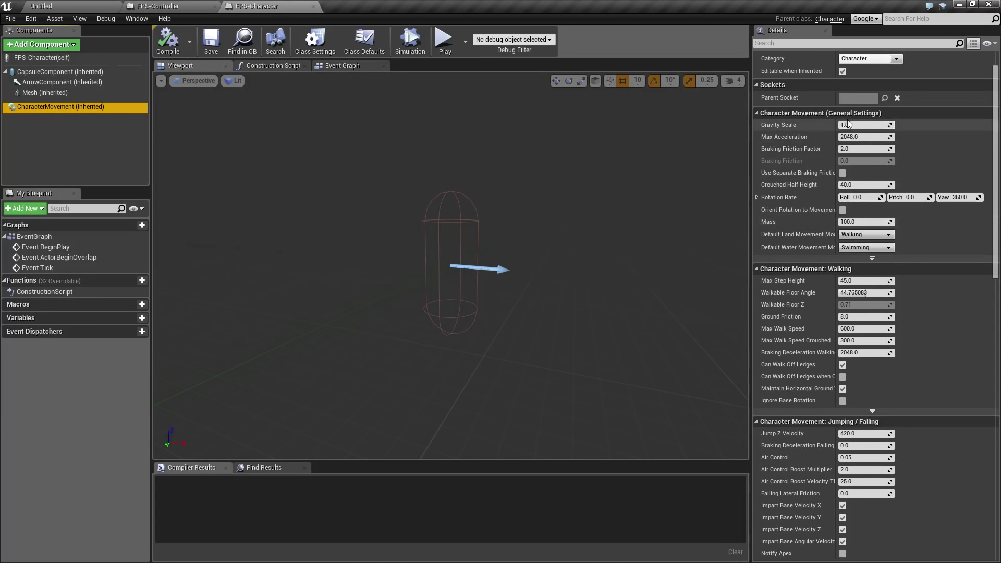
pyautogui.scroll(2, 841, 267)
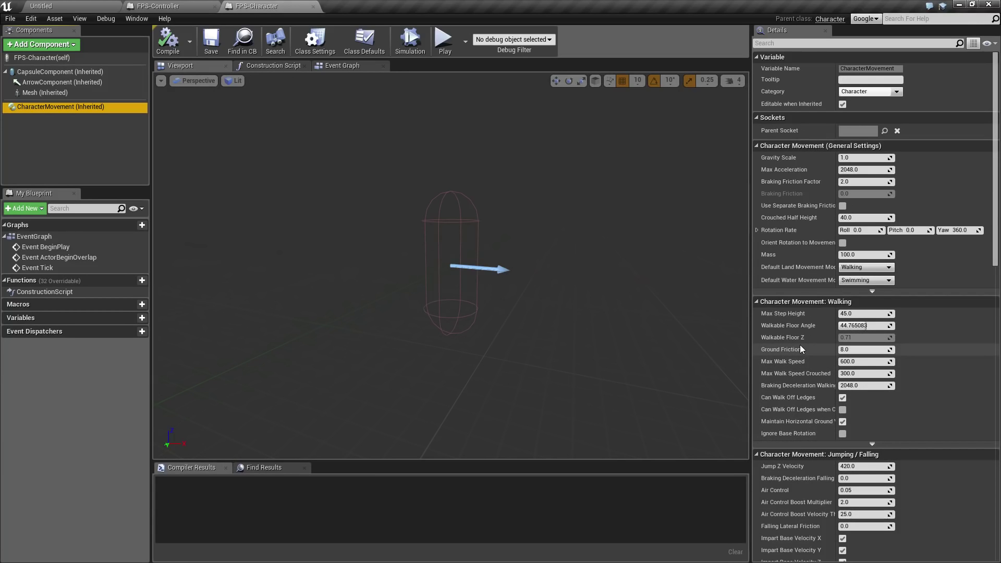
pyautogui.scroll(-12, 800, 345)
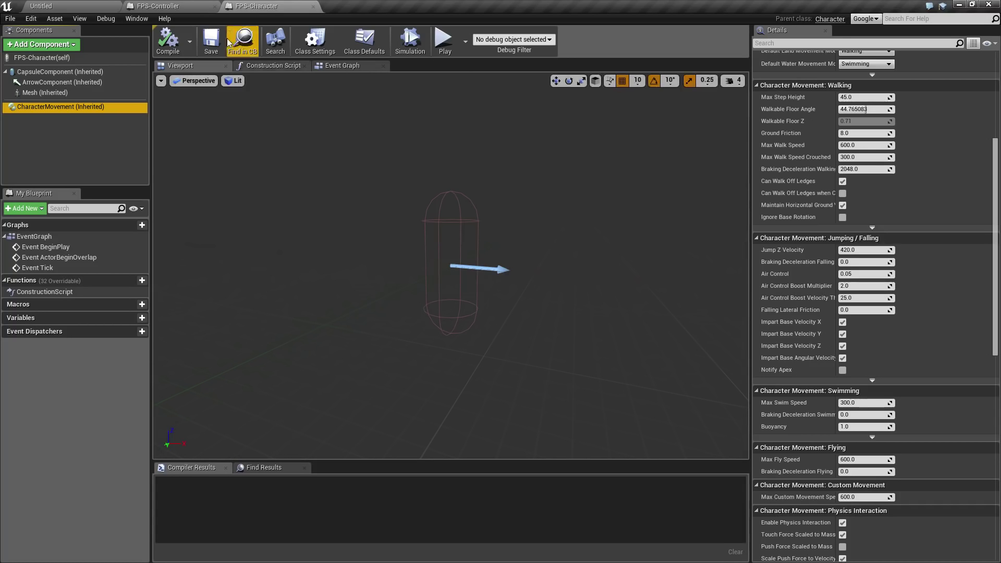
# Return to the FPS-Controller event graph and search its available blueprint actions for "movement"
pyautogui.click(166, 6)
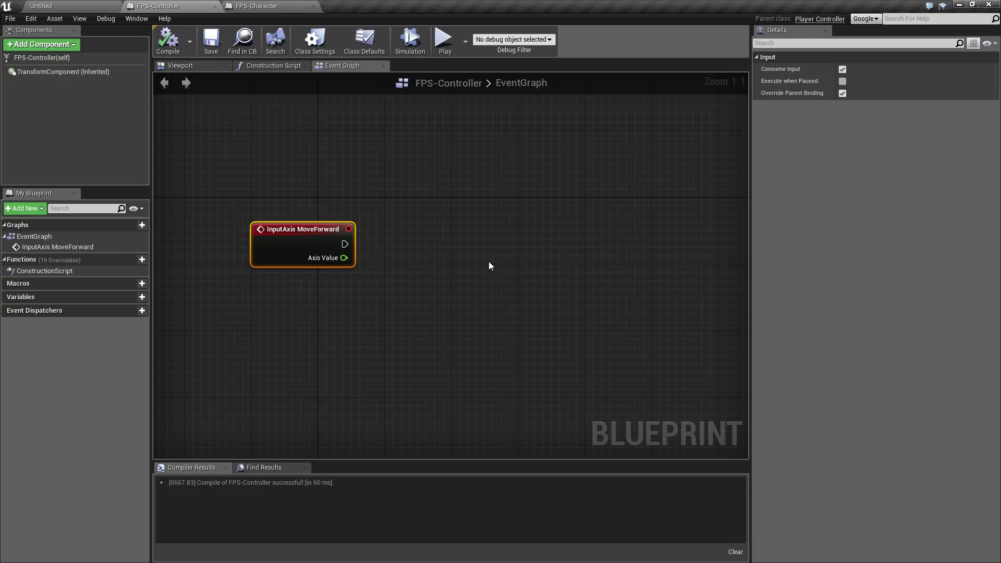
pyautogui.rightClick(474, 230)
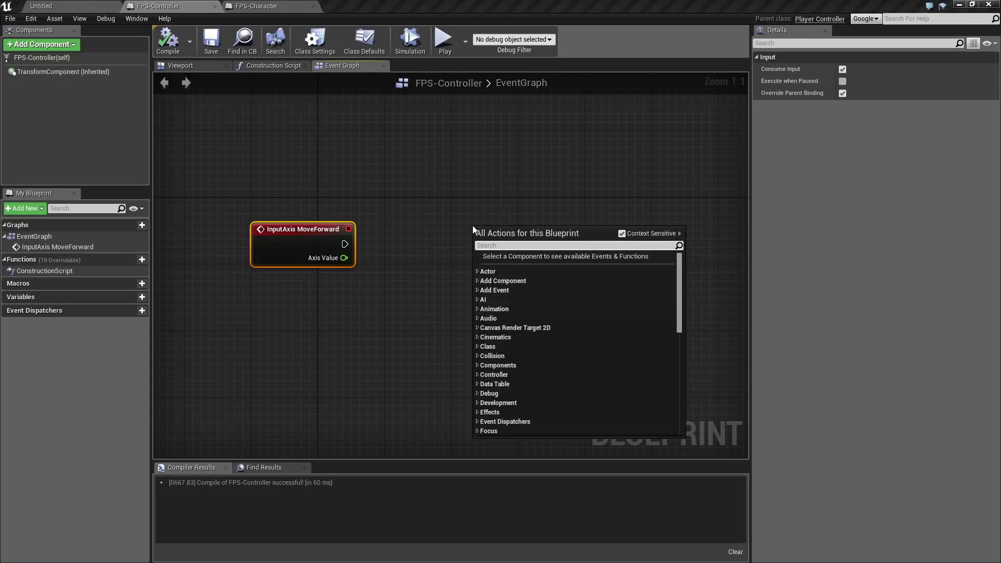
pyautogui.write('mov')
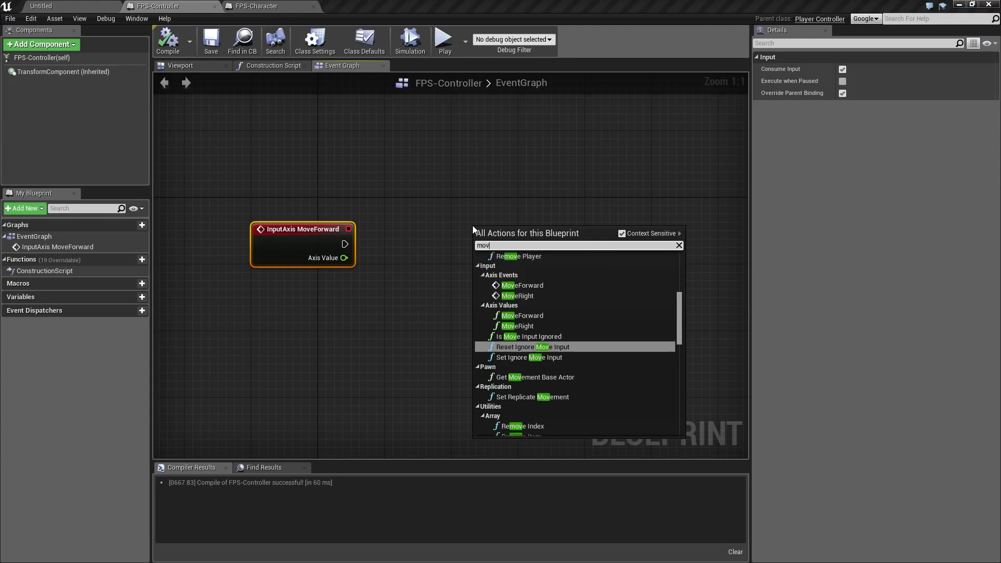
pyautogui.write('ement')
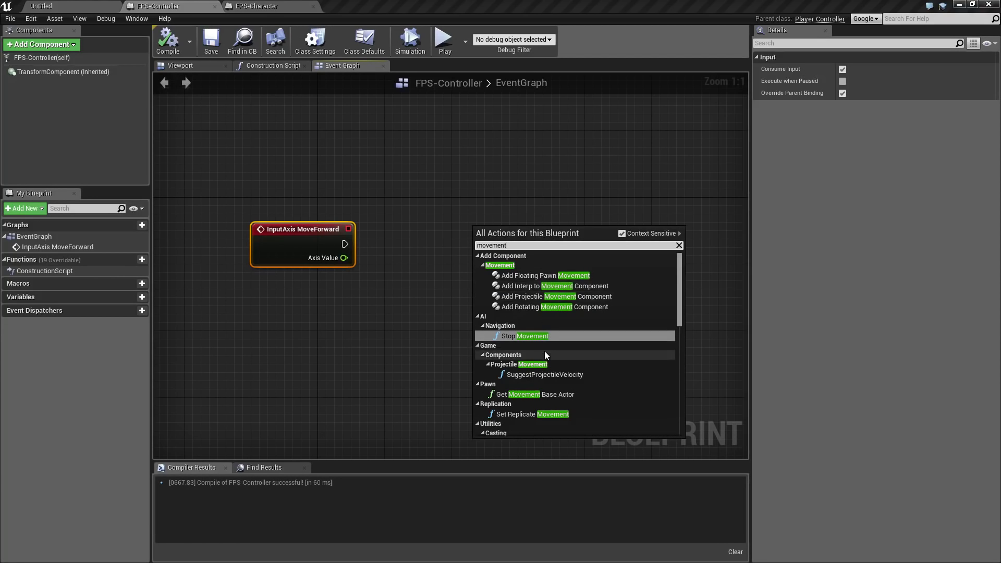
pyautogui.scroll(-10, 544, 352)
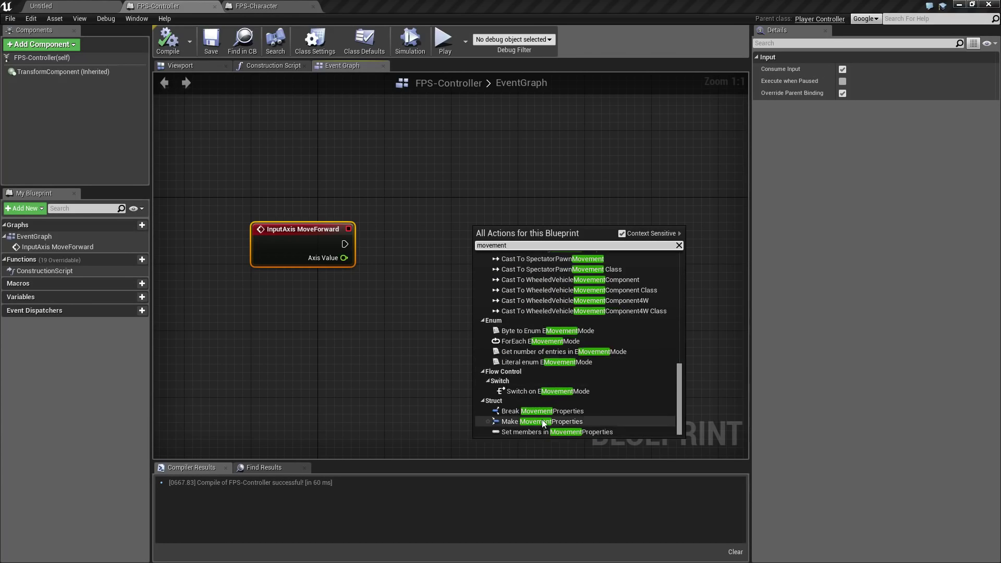
pyautogui.scroll(10, 556, 414)
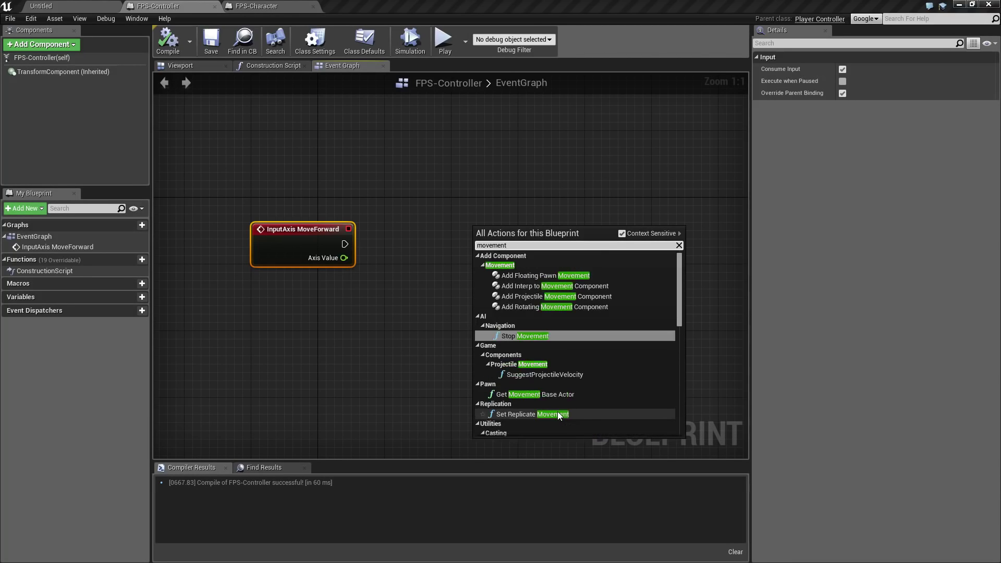
pyautogui.click(393, 314)
# Add a Get Controlled Pawn node below the InputAxis MoveForward event
pyautogui.rightClick(350, 316)
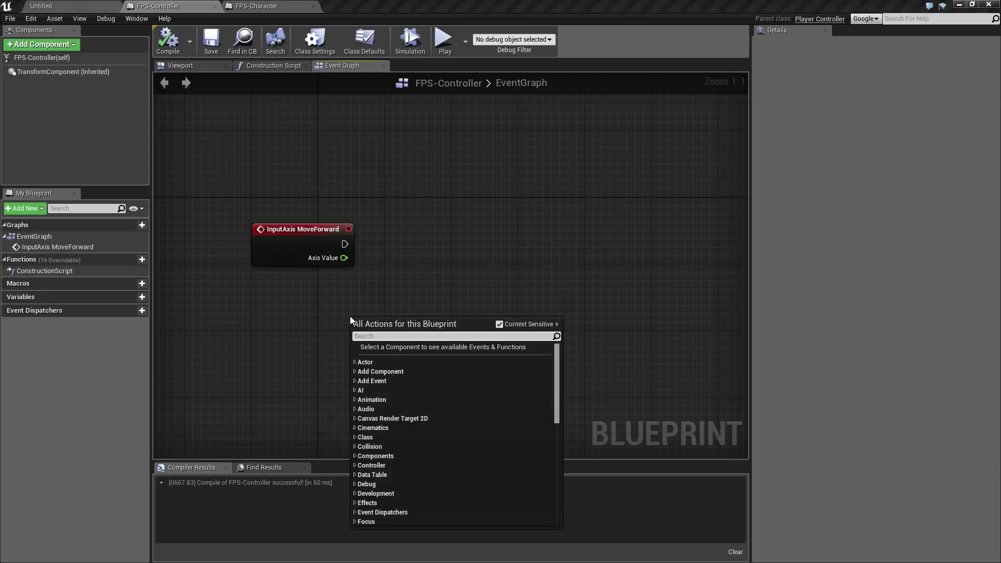
pyautogui.write('pawn')
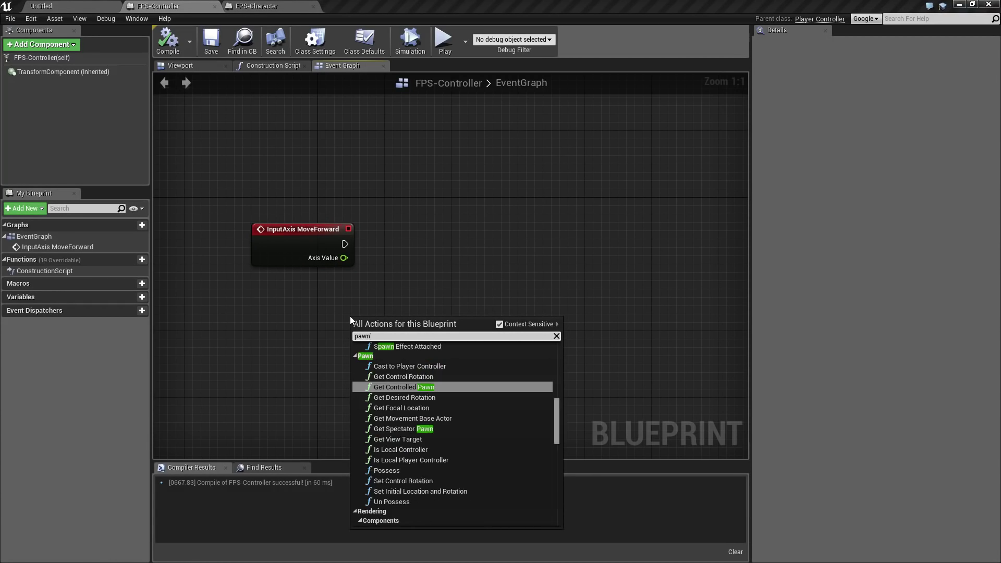
pyautogui.click(428, 386)
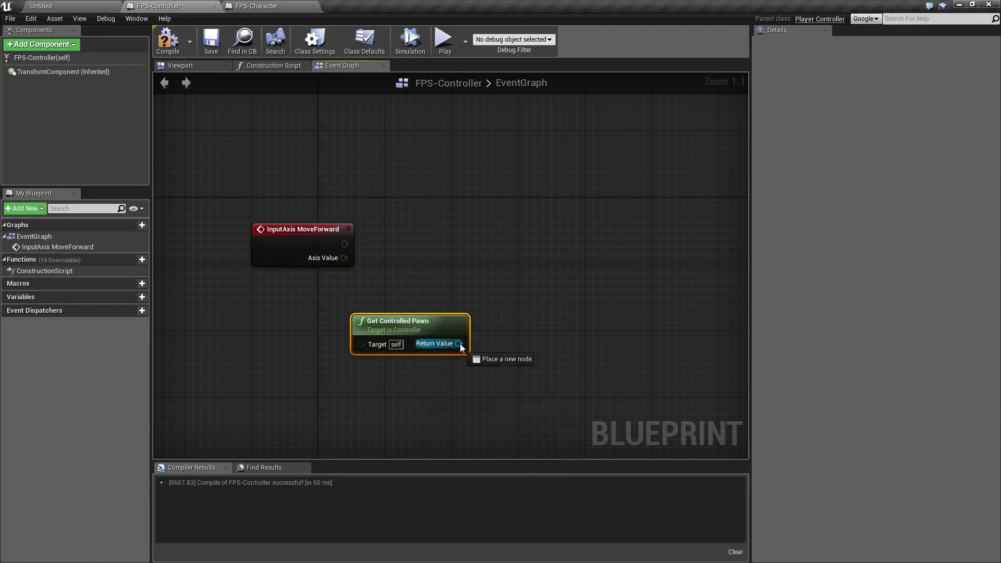
# Add an Add Movement Input node with Get Controlled Pawn's return value as its target, level with the InputAxis MoveForward event
pyautogui.moveTo(459, 344); pyautogui.dragTo(522, 287)
pyautogui.write('movement')
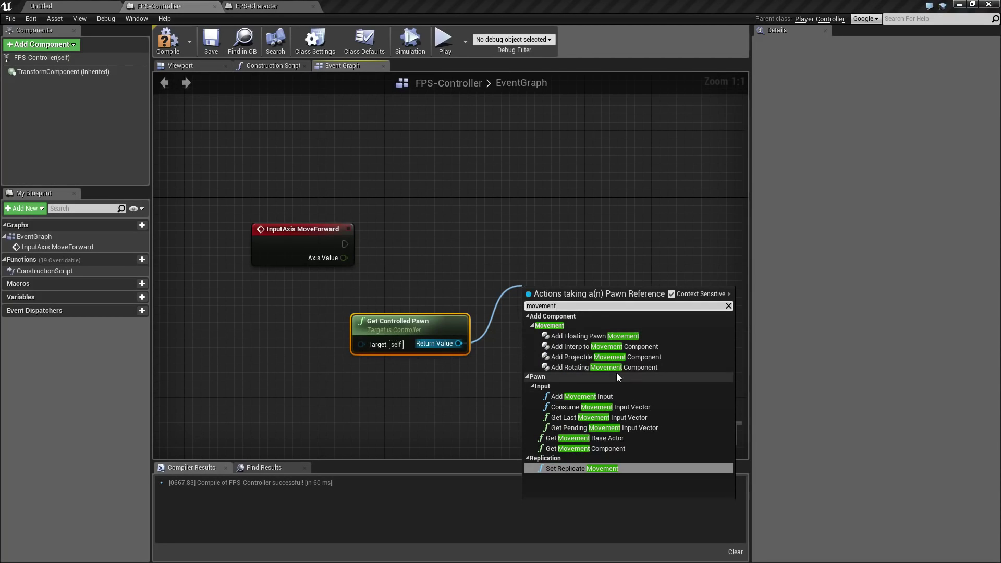
pyautogui.click(581, 397)
pyautogui.moveTo(582, 268); pyautogui.dragTo(575, 235)
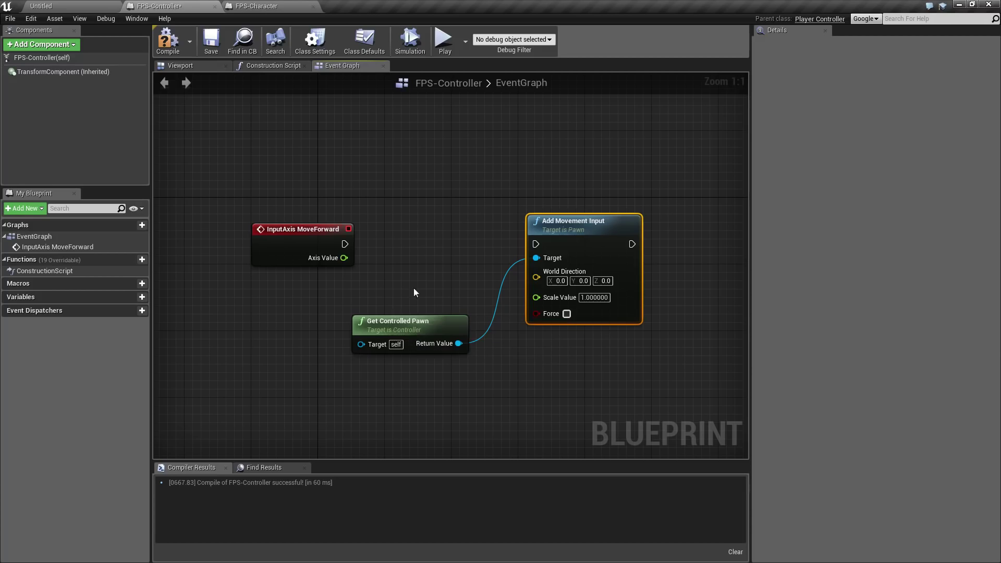
# Run the pending autosave immediately and deselect the Get Controlled Pawn node
pyautogui.moveTo(392, 287); pyautogui.dragTo(424, 362)
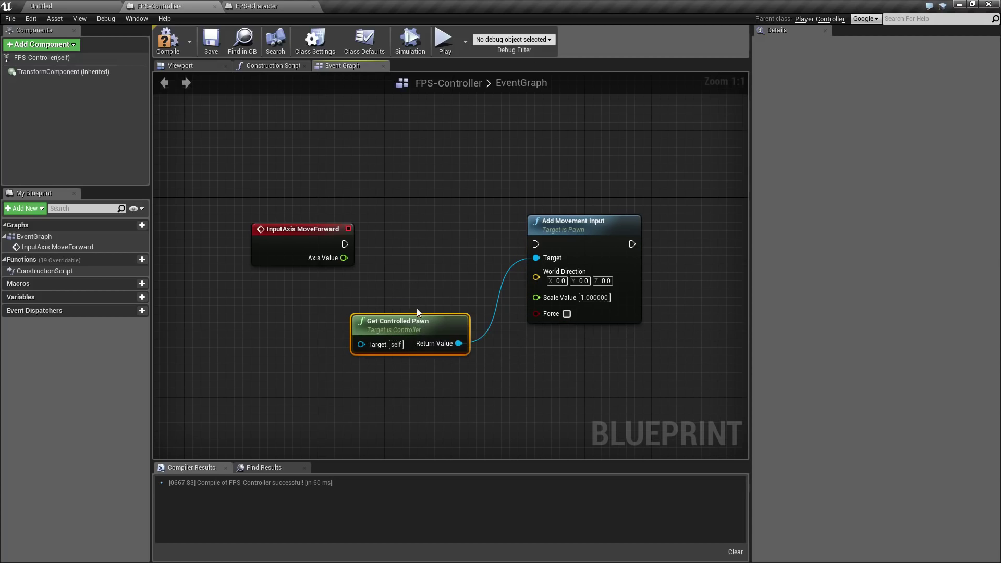
pyautogui.moveTo(417, 309); pyautogui.dragTo(491, 208, button='right')
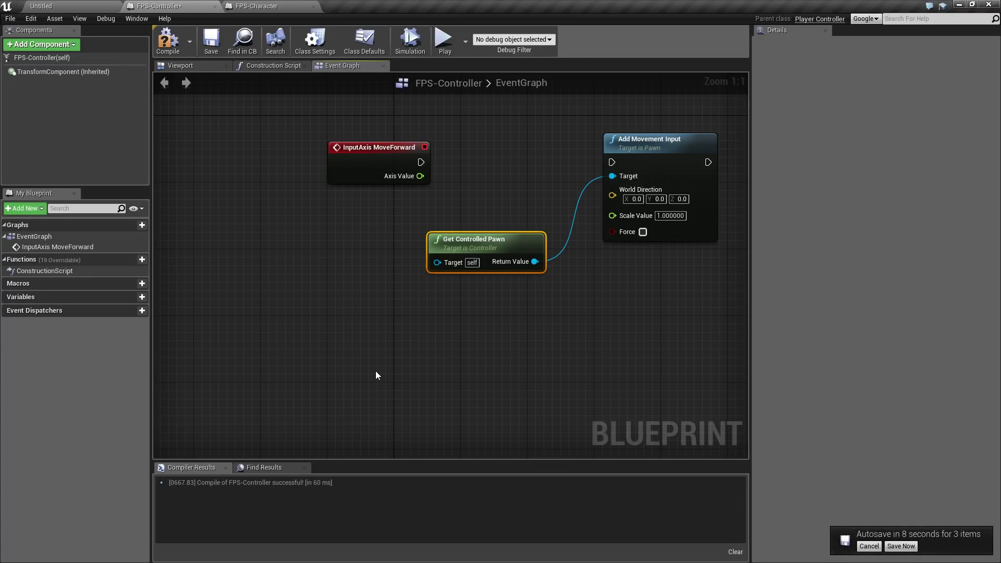
pyautogui.click(892, 549)
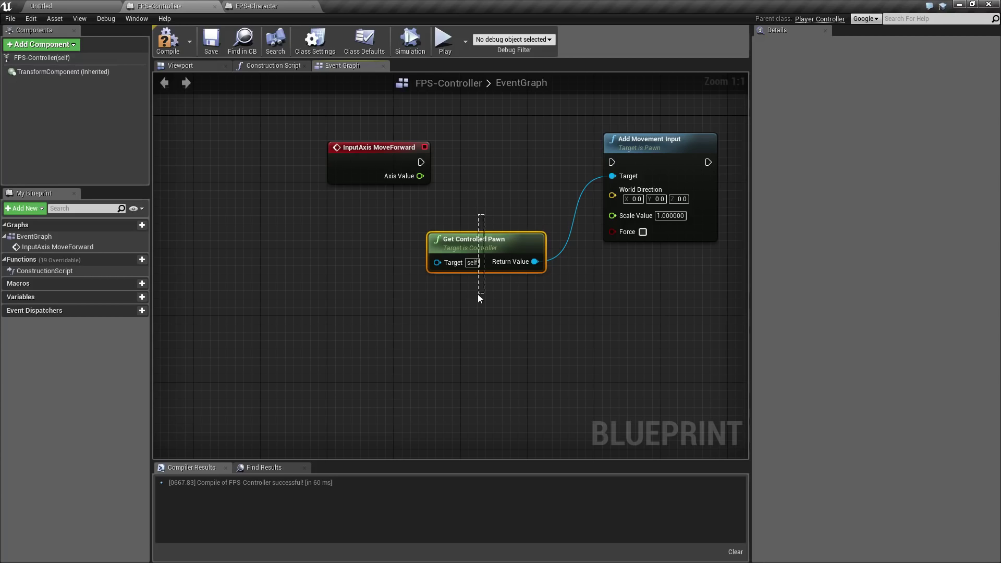
pyautogui.moveTo(478, 294); pyautogui.dragTo(477, 294)
pyautogui.click(422, 283)
# Add a Get Controller node to the FPS-Character blueprint's event graph
pyautogui.click(244, 5)
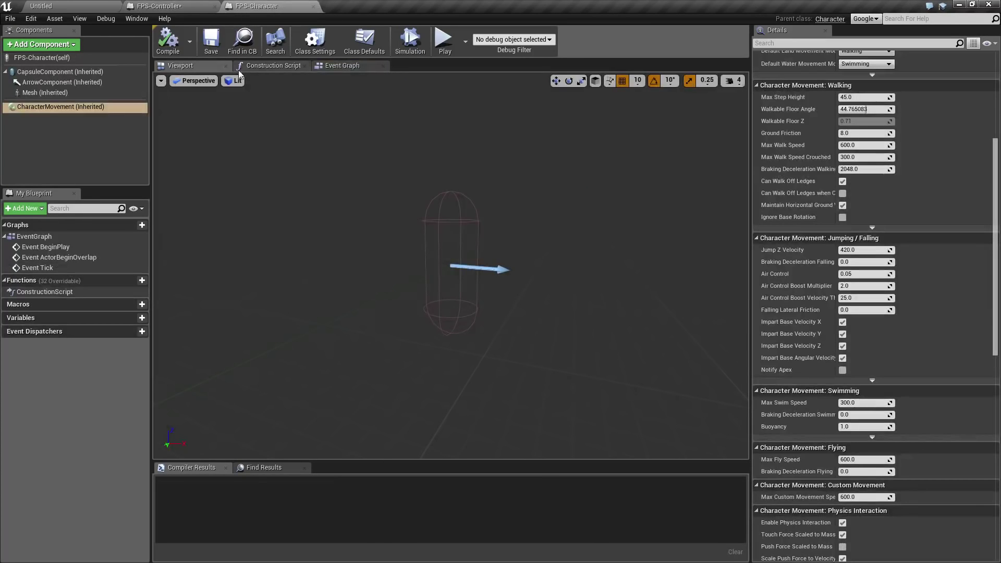
pyautogui.click(339, 66)
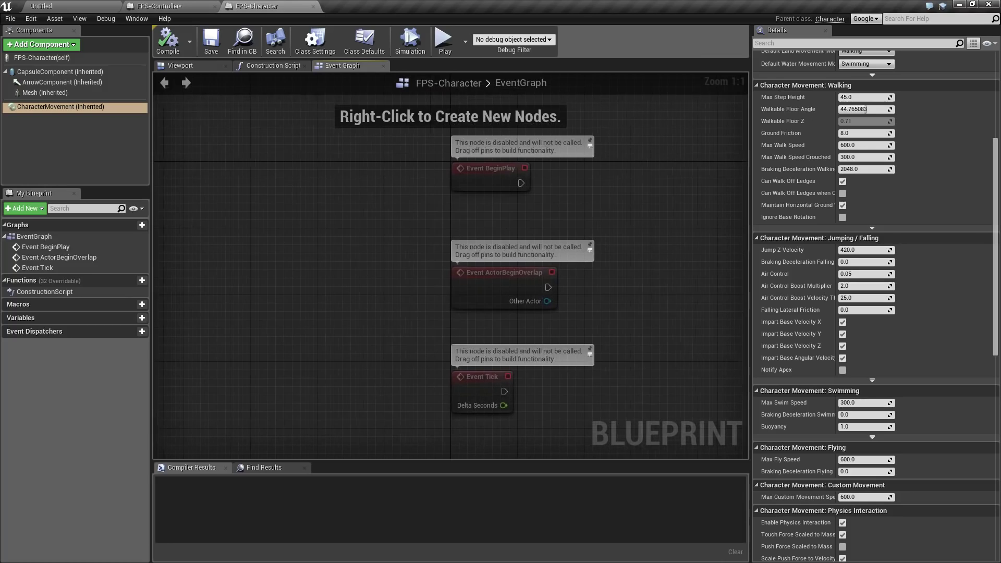
pyautogui.moveTo(665, 237); pyautogui.dragTo(518, 233, button='right')
pyautogui.rightClick(518, 233)
pyautogui.write('controller')
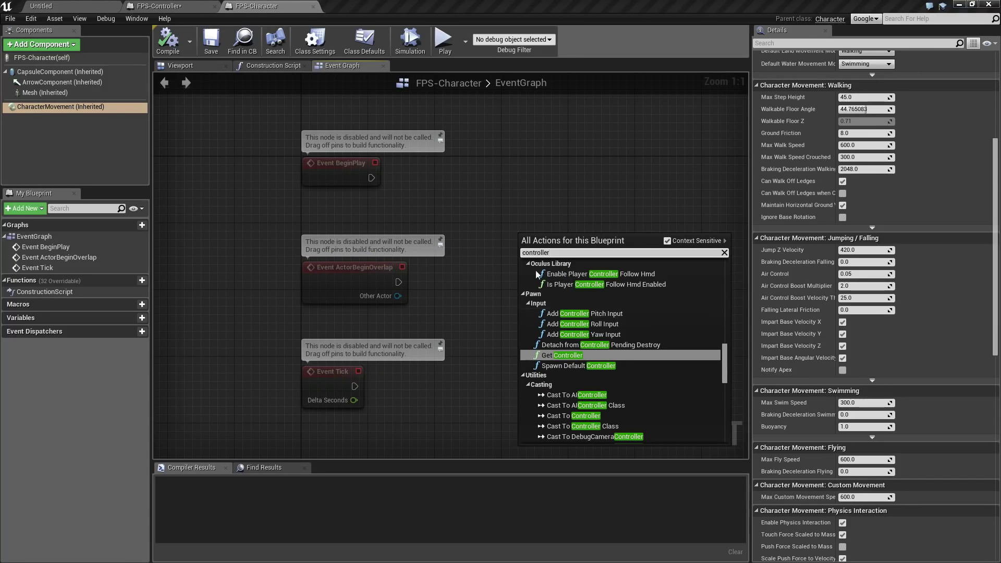
pyautogui.click(564, 355)
# Delete the Get Controller node from the FPS-Character event graph and save that blueprint
pyautogui.moveTo(579, 324); pyautogui.dragTo(496, 337, button='right')
pyautogui.moveTo(473, 199); pyautogui.dragTo(475, 316)
pyautogui.press('Delete')
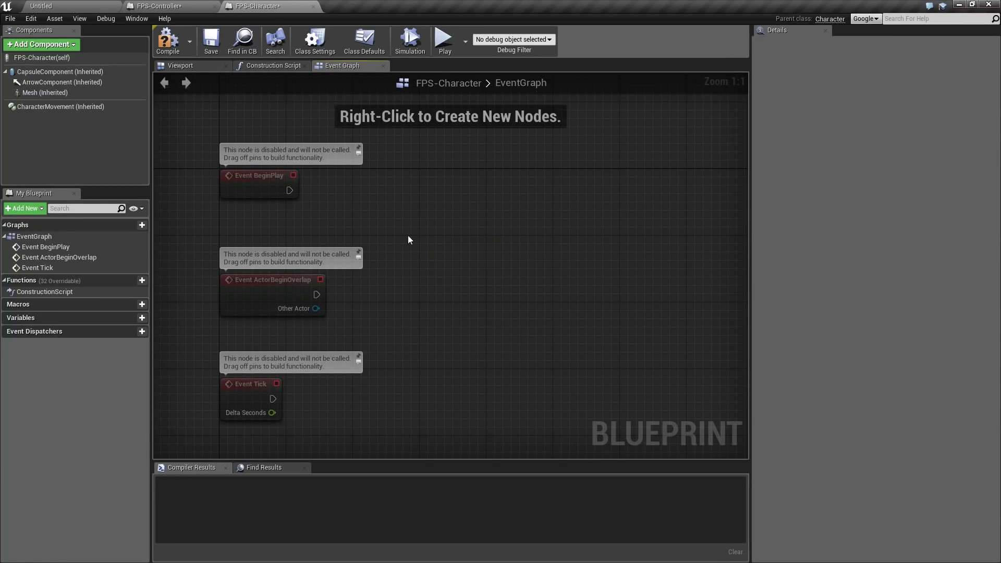
pyautogui.click(211, 41)
# Return to the FPS-Controller event graph and move the Get Controlled Pawn node closer beneath the InputAxis MoveForward event
pyautogui.click(159, 5)
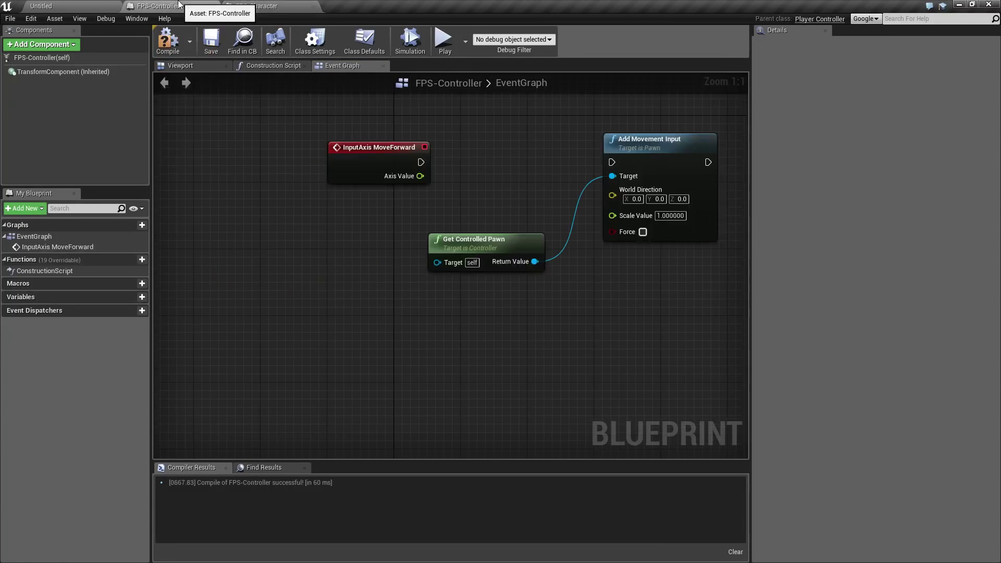
pyautogui.moveTo(497, 339); pyautogui.dragTo(438, 372, button='right')
pyautogui.moveTo(433, 273); pyautogui.dragTo(408, 265)
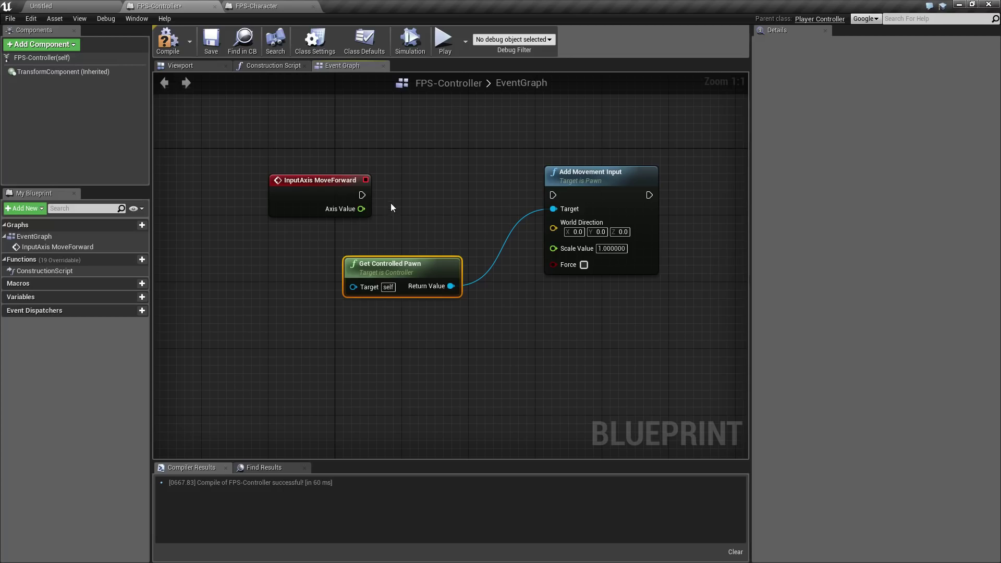
# Compile and save the FPS-Controller blueprint
pyautogui.click(168, 41)
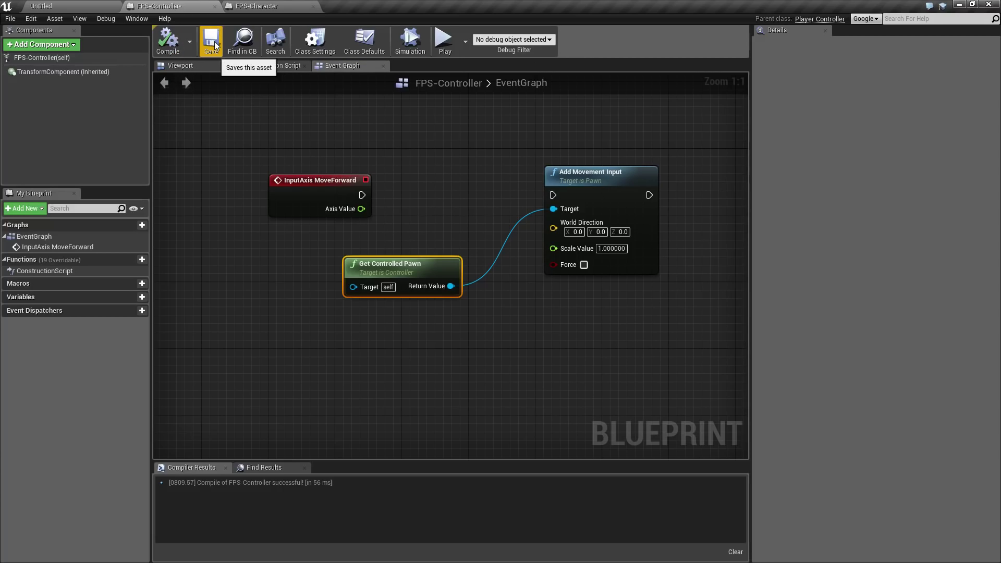
pyautogui.click(214, 44)
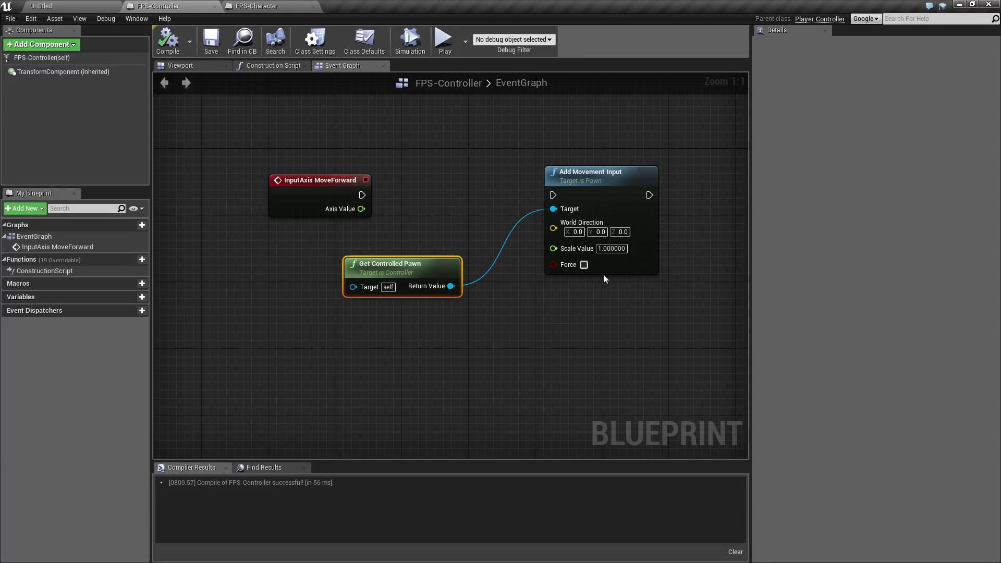
# Open FPS-GameMode from the Blueprints folder and set its Default Pawn Class to FPS-Character and Player Controller Class to FPS-Controller
pyautogui.click(79, 5)
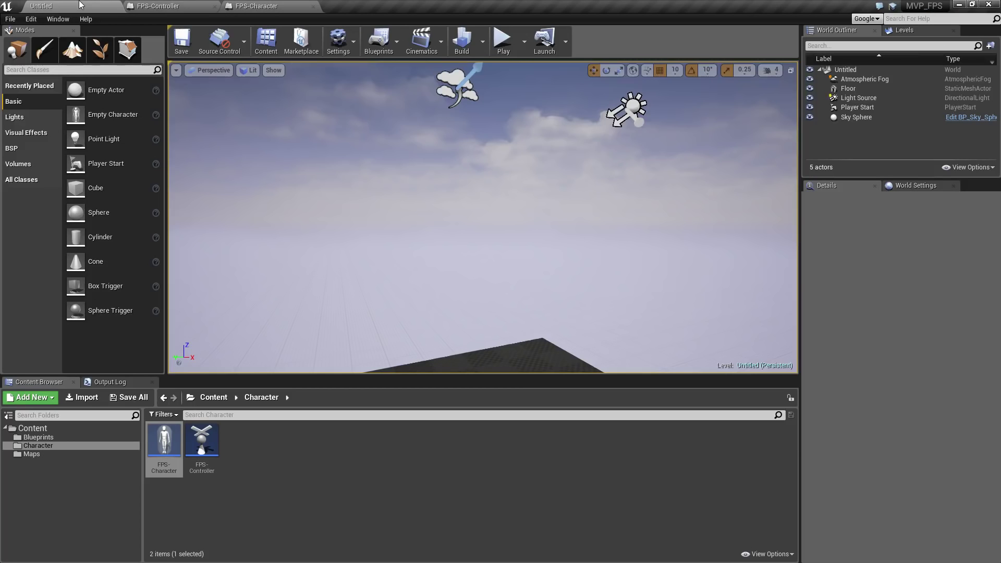
pyautogui.click(47, 438)
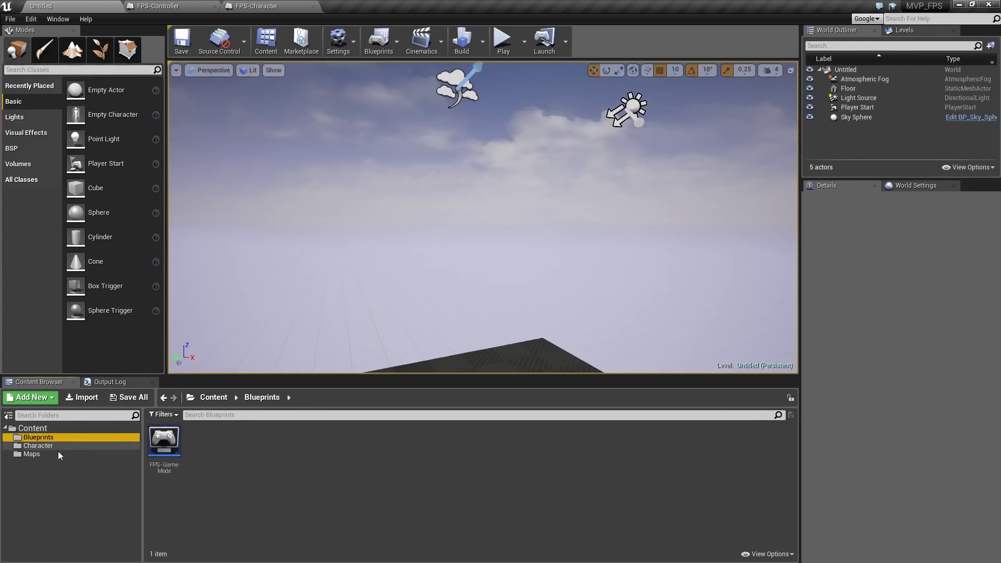
pyautogui.click(168, 444)
pyautogui.doubleClick(168, 445)
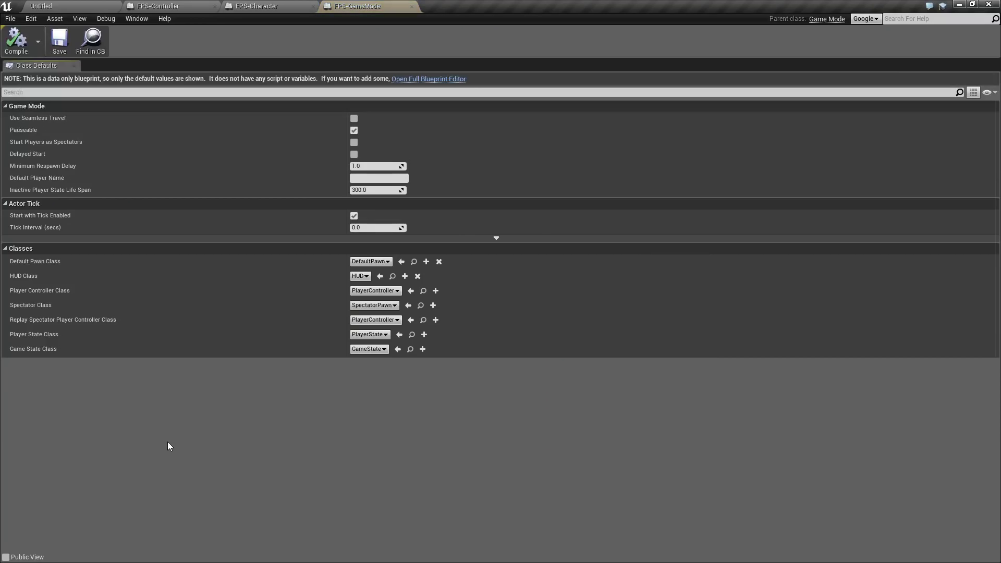
pyautogui.click(369, 263)
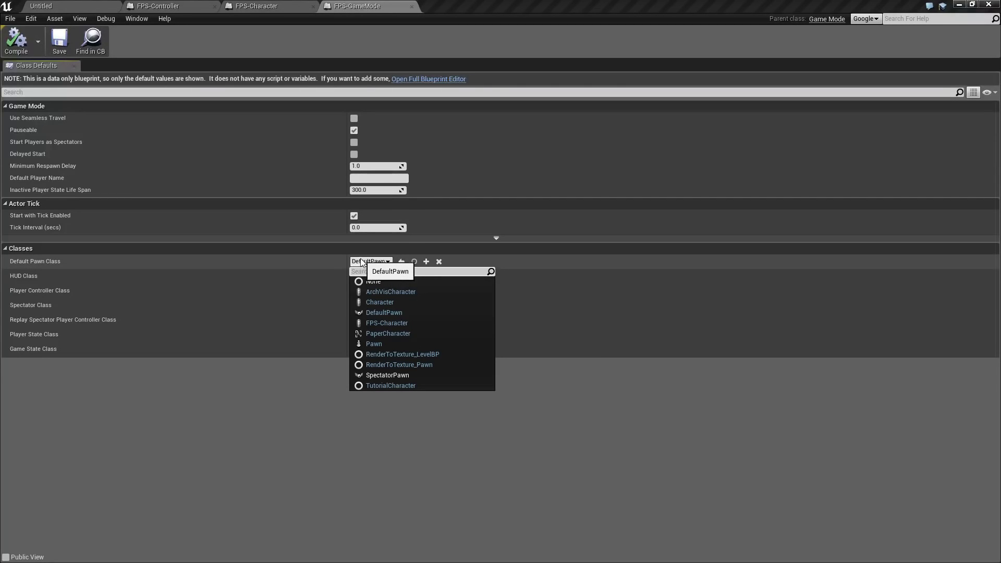
pyautogui.click(386, 323)
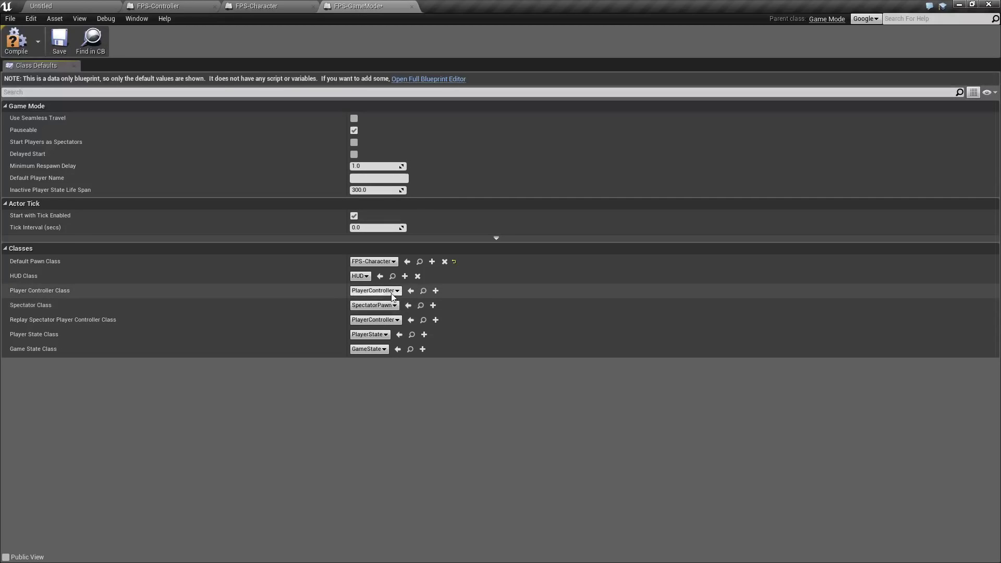
pyautogui.click(375, 290)
pyautogui.click(386, 313)
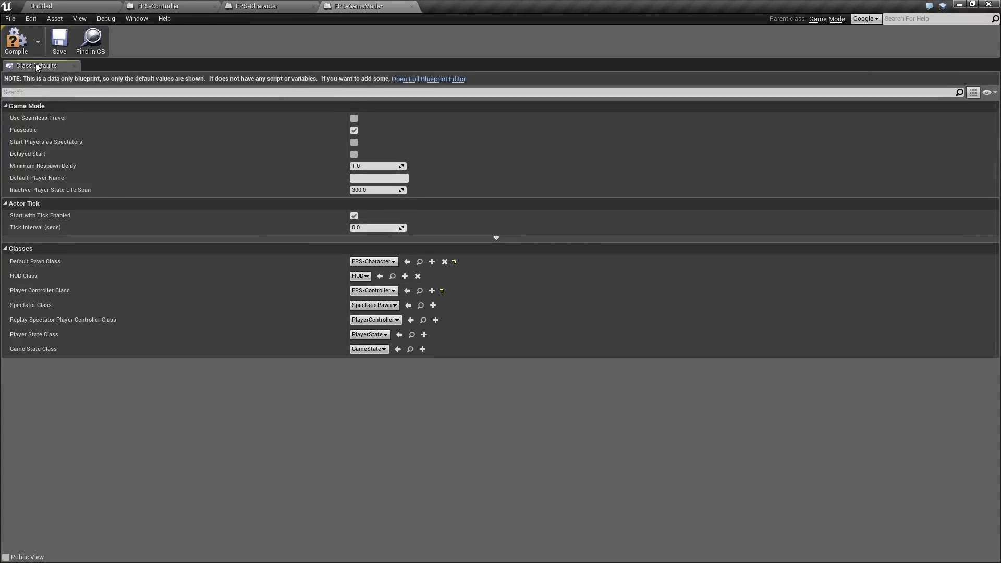
# Compile, save and close the FPS-GameMode blueprint, returning to the level editor
pyautogui.click(15, 40)
pyautogui.click(59, 41)
pyautogui.click(412, 6)
pyautogui.click(57, 6)
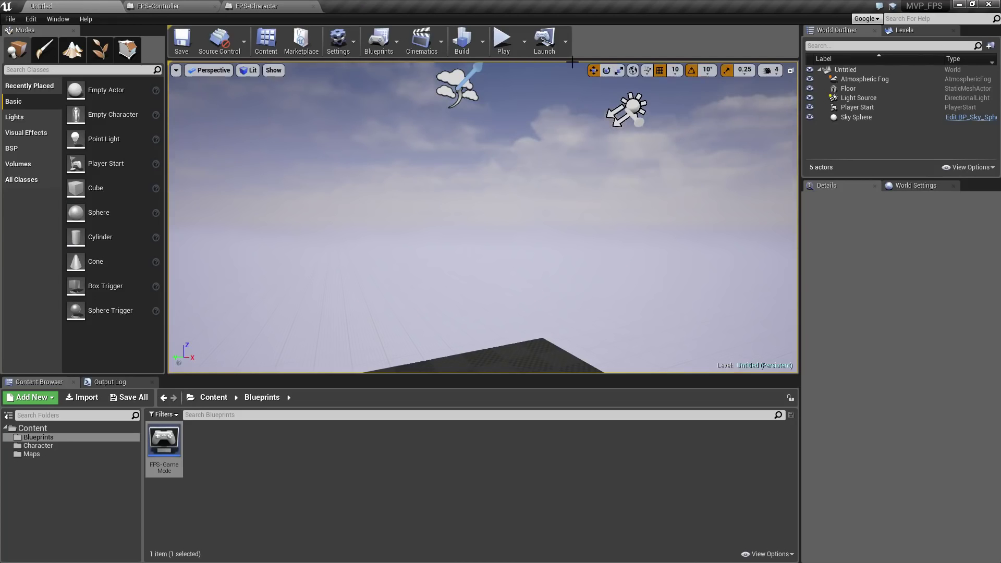
# Play the level, inspect the spawned pawn and player controller in the World Outliner, and stop the session
pyautogui.click(502, 43)
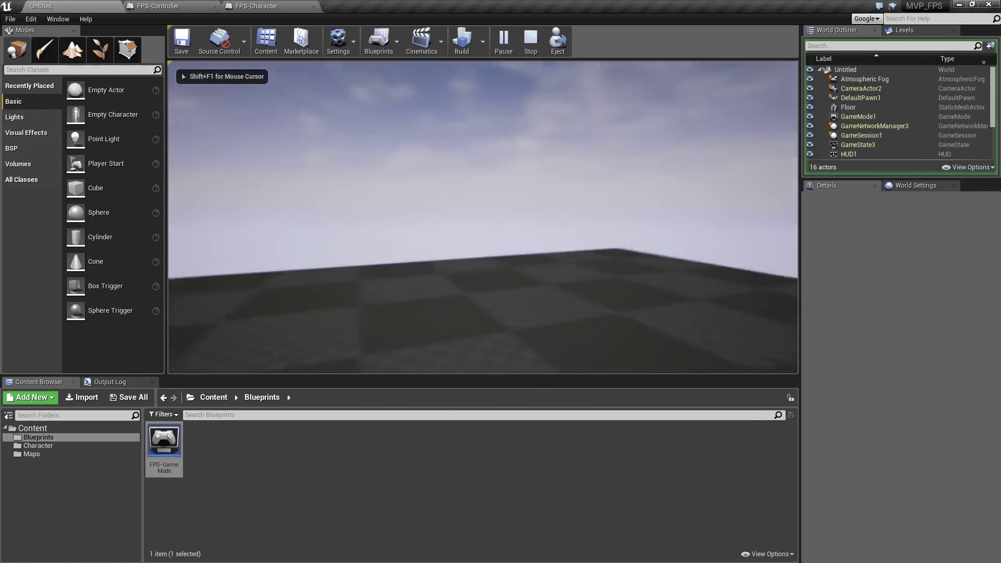
pyautogui.hotkey('shift', 'F1')
pyautogui.scroll(-3, 880, 136)
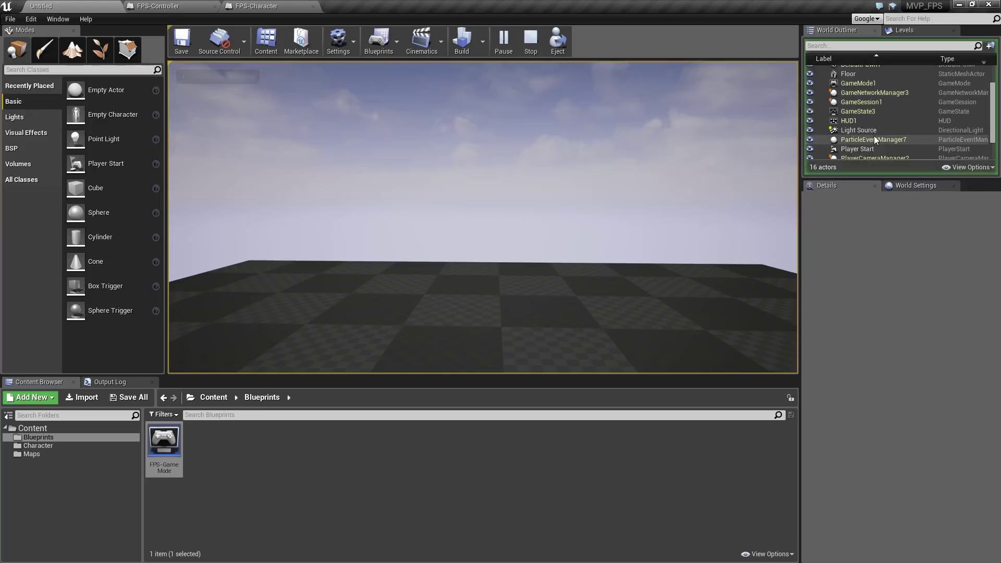
pyautogui.scroll(3, 874, 136)
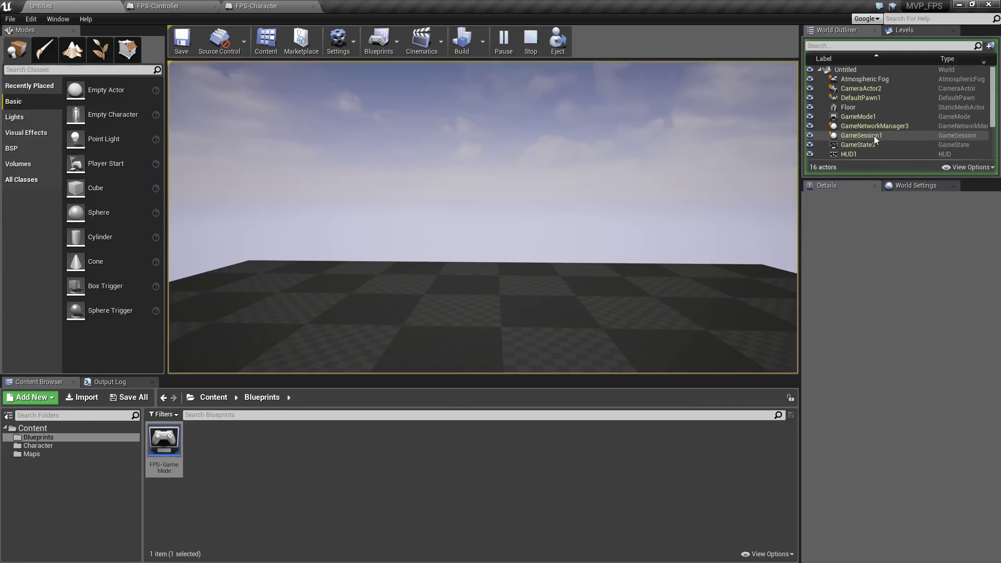
pyautogui.click(865, 97)
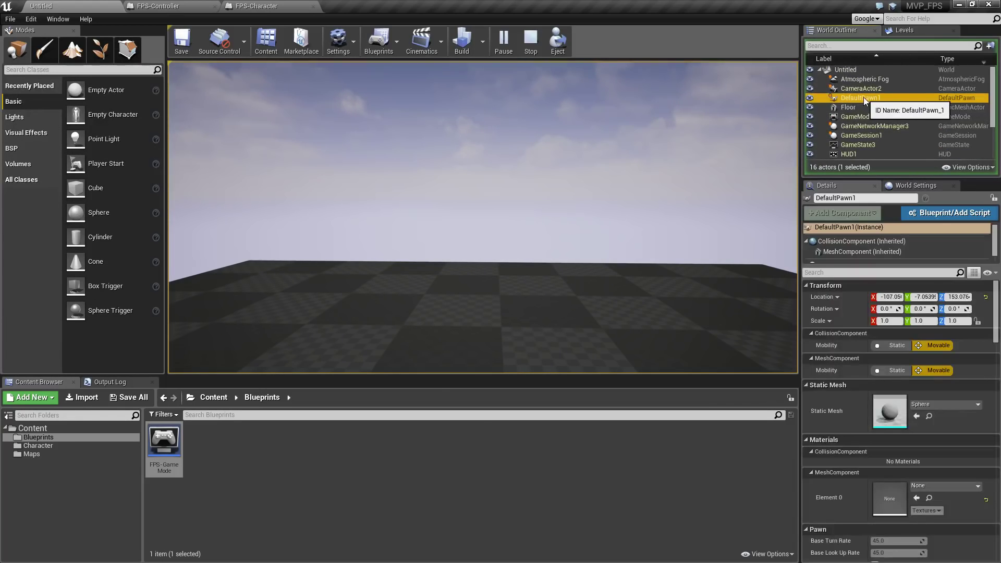
pyautogui.scroll(-3, 873, 135)
pyautogui.click(850, 137)
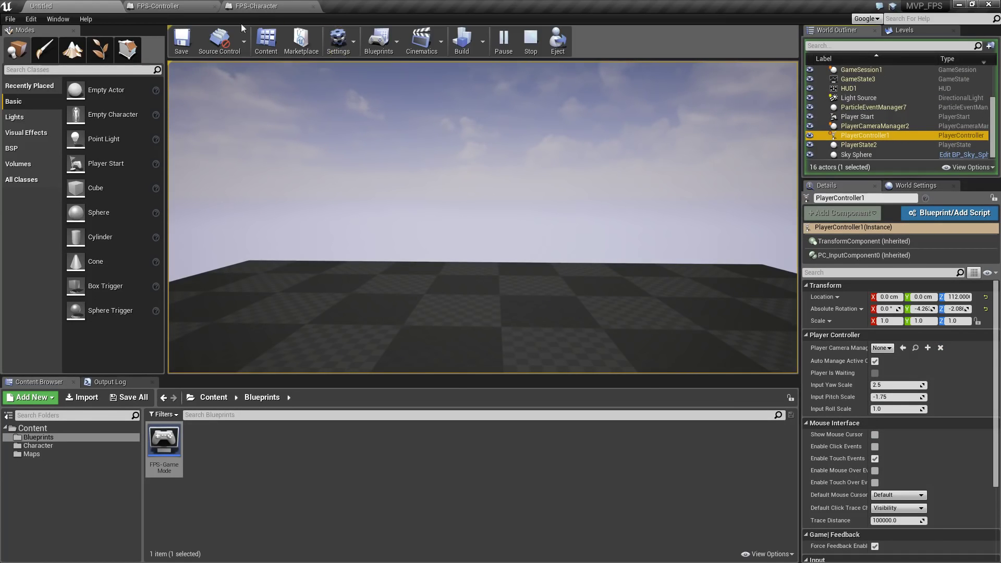
pyautogui.click(531, 42)
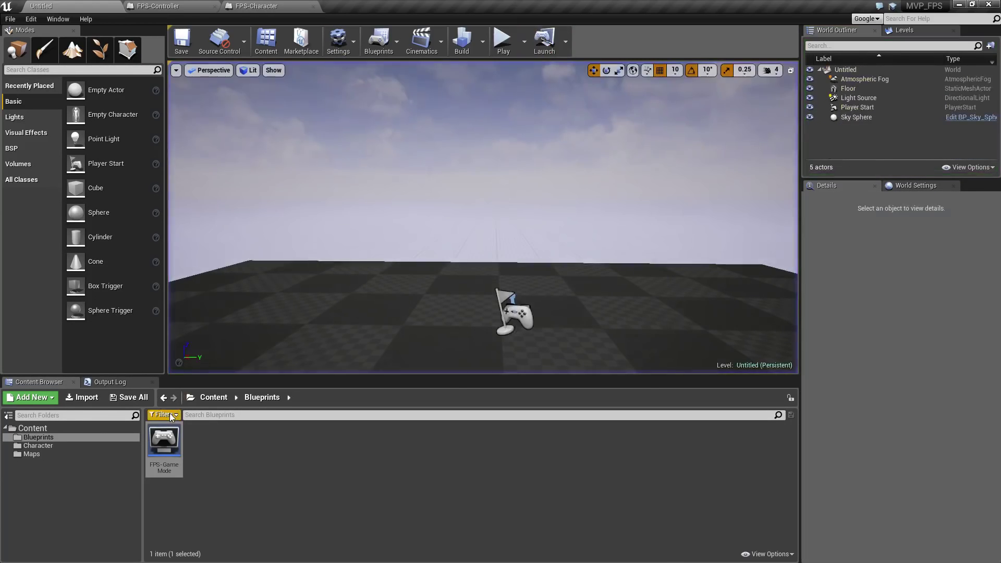
# Reopen FPS-GameMode to check its pawn and controller class assignments, and return to the level editor
pyautogui.doubleClick(164, 441)
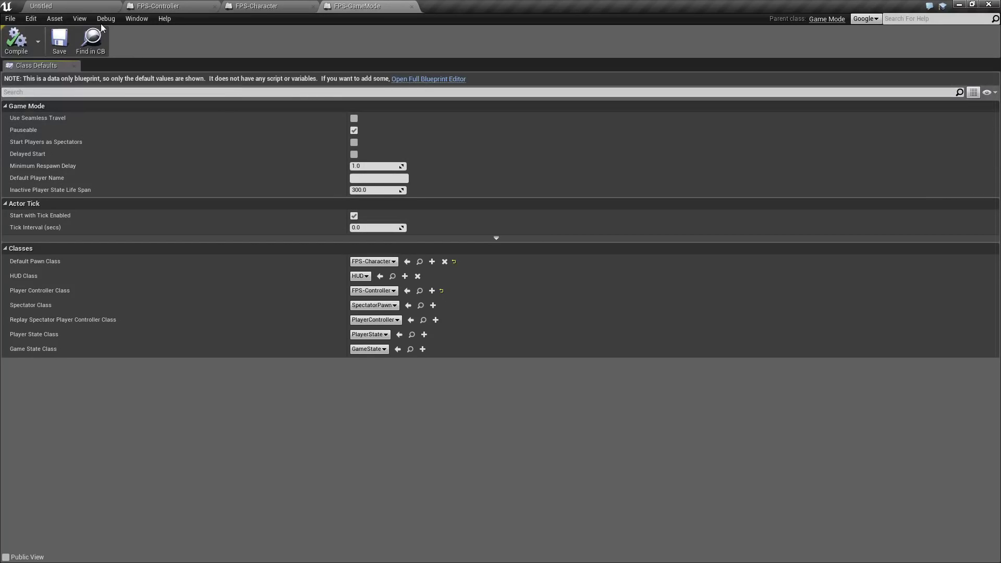
pyautogui.click(63, 5)
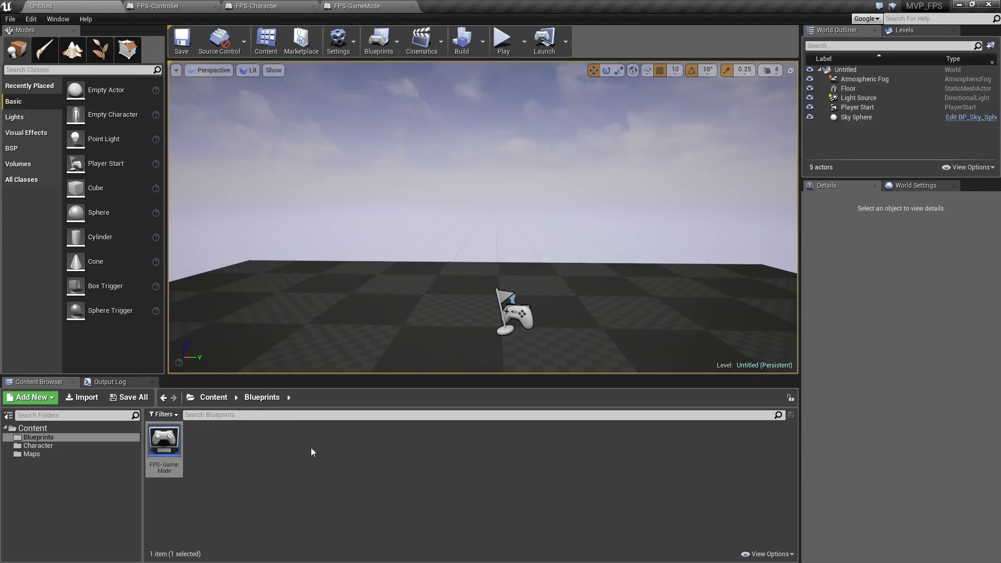
# Set the level's GameMode Override to FPS-GameMode in the World Settings
pyautogui.click(917, 186)
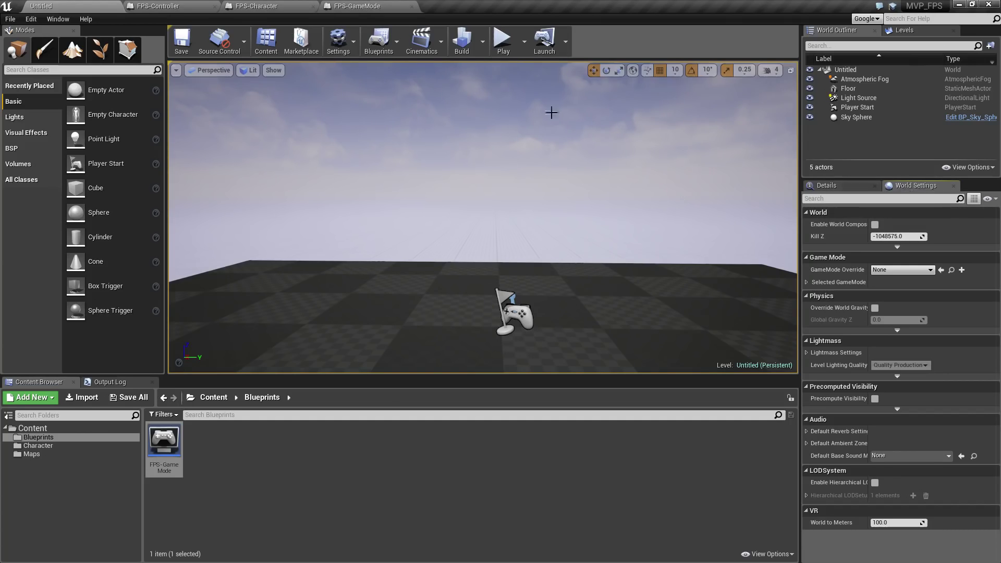
pyautogui.click(68, 20)
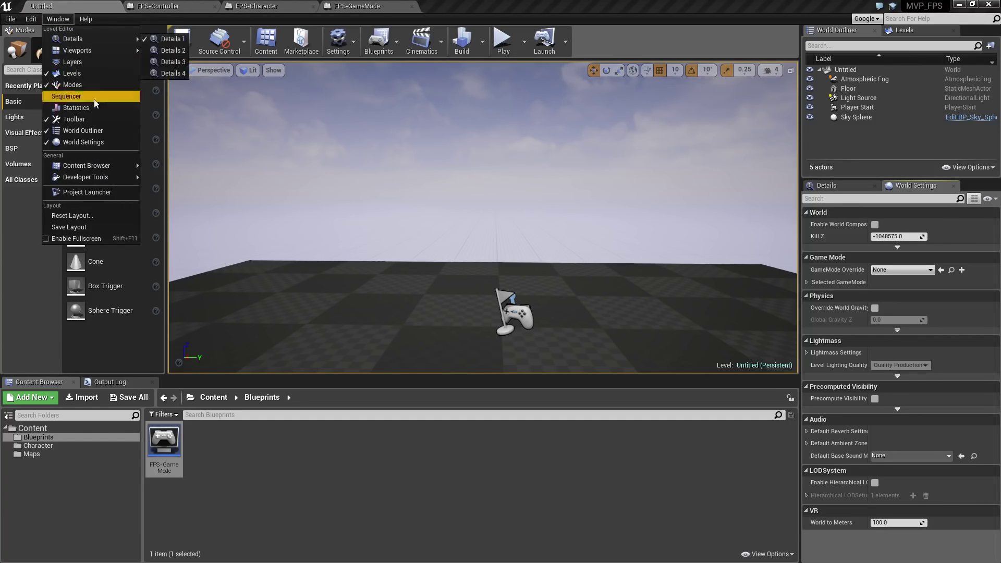
pyautogui.click(901, 186)
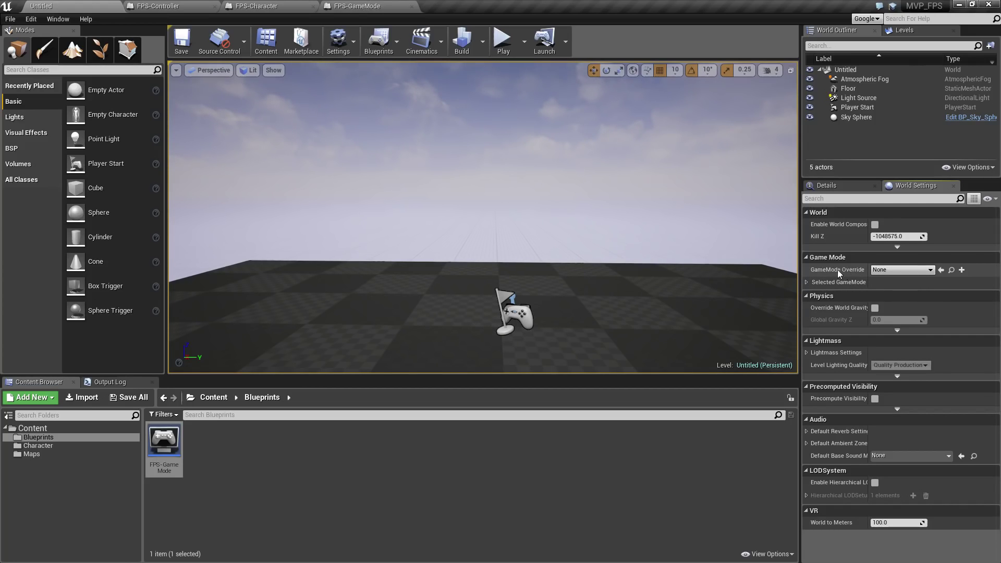
pyautogui.click(901, 270)
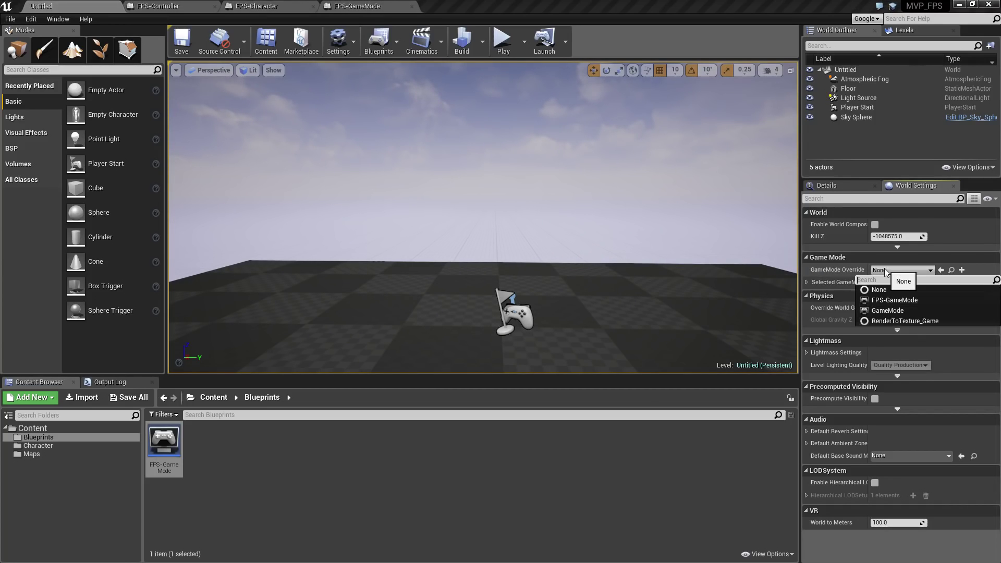
pyautogui.click(888, 304)
# Play the level, check which character, controller and game mode actors spawn in the World Outliner, and stop the session
pyautogui.click(503, 40)
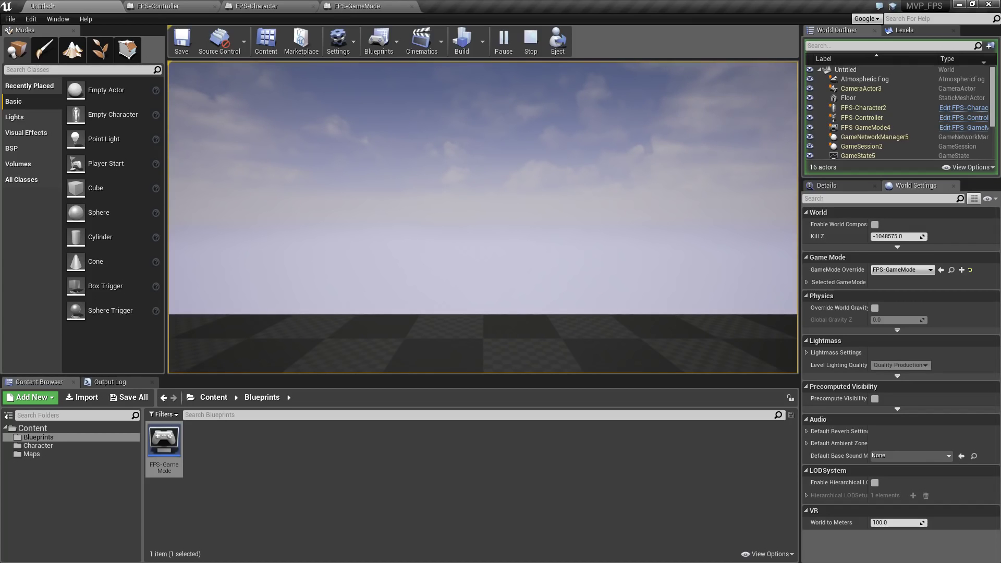
pyautogui.hotkey('shift', 'F1')
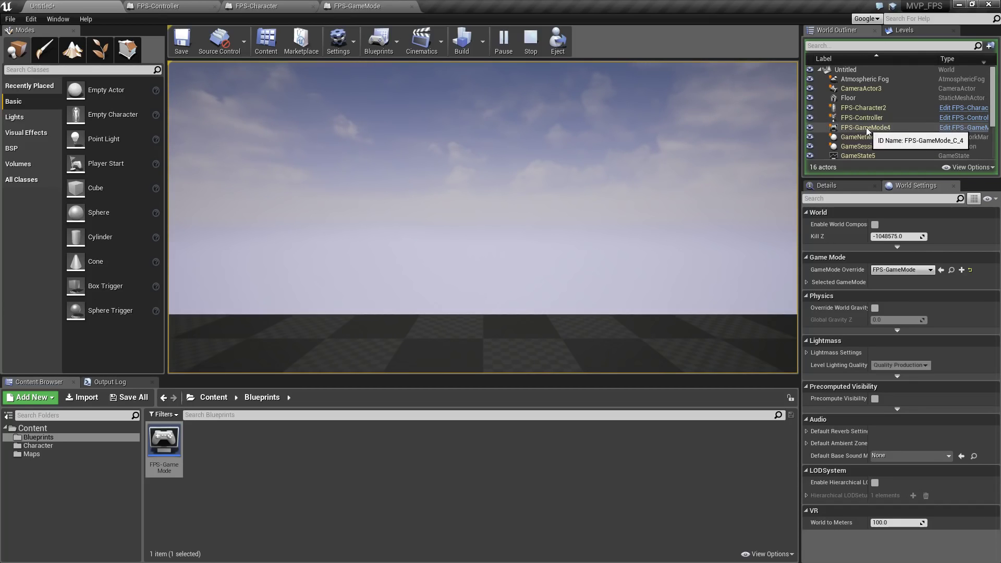
pyautogui.click(531, 41)
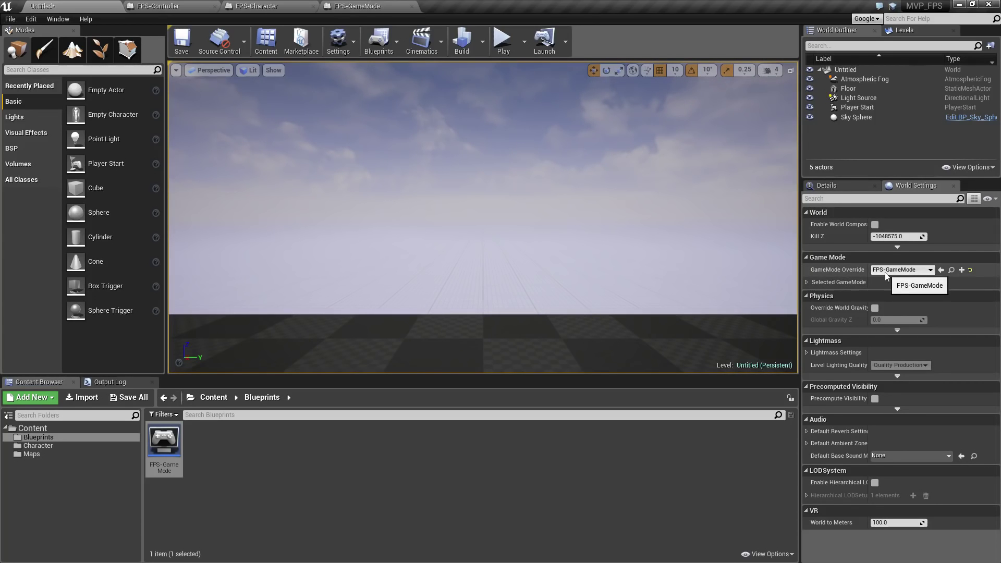
# Reset the level's GameMode Override and set the project's Default GameMode to FPS-GameMode in the Maps & Modes settings
pyautogui.click(970, 270)
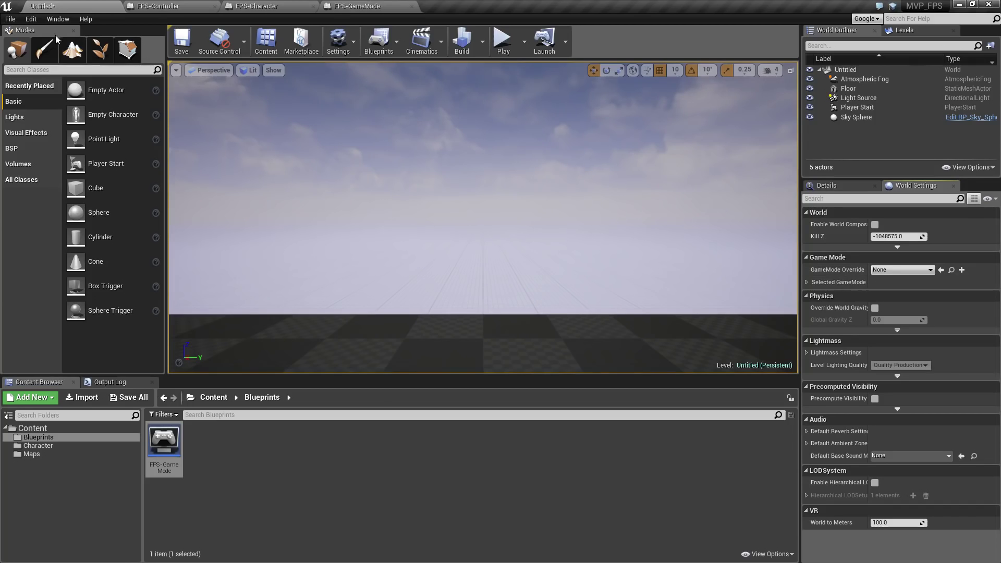
pyautogui.click(31, 19)
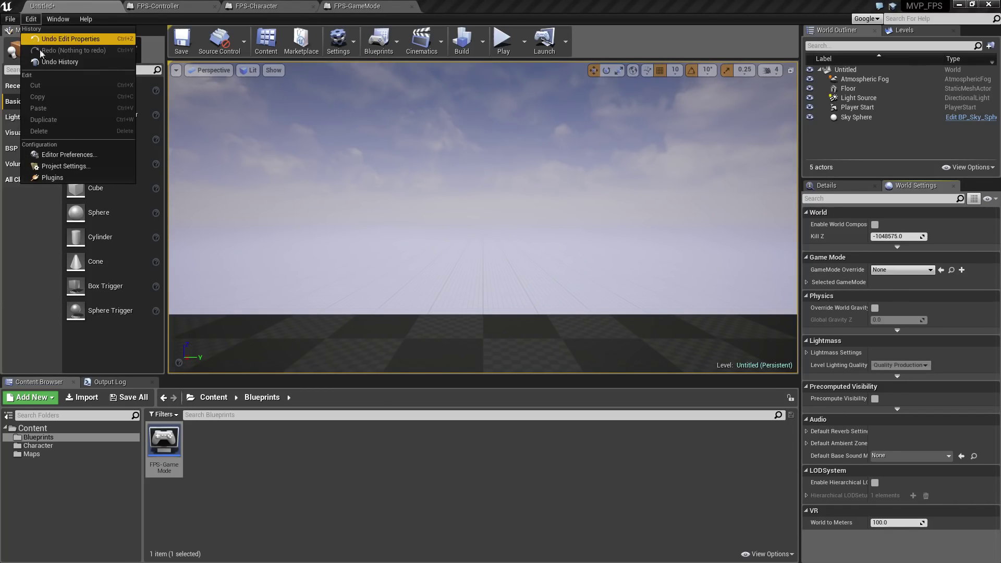
pyautogui.click(64, 165)
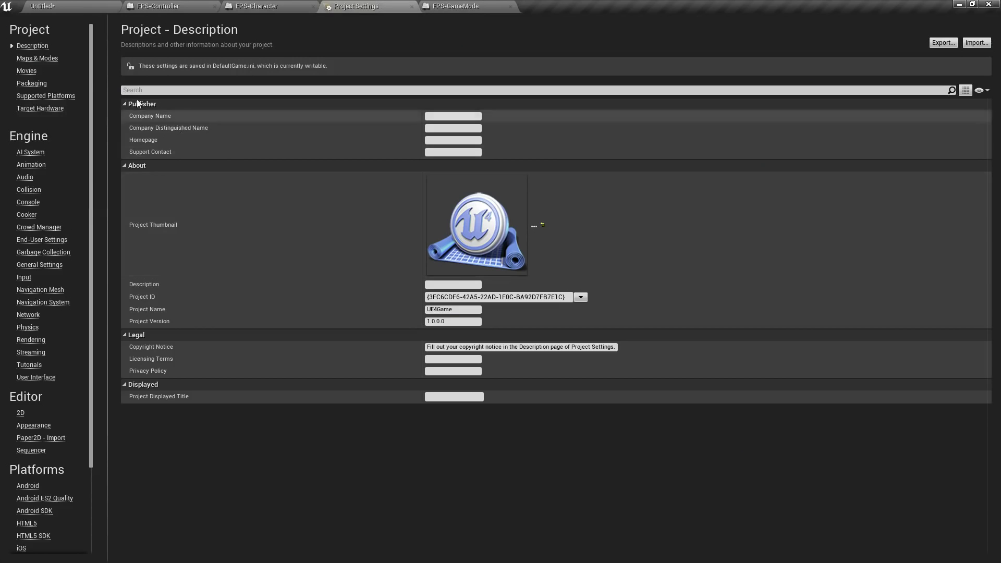
pyautogui.click(33, 59)
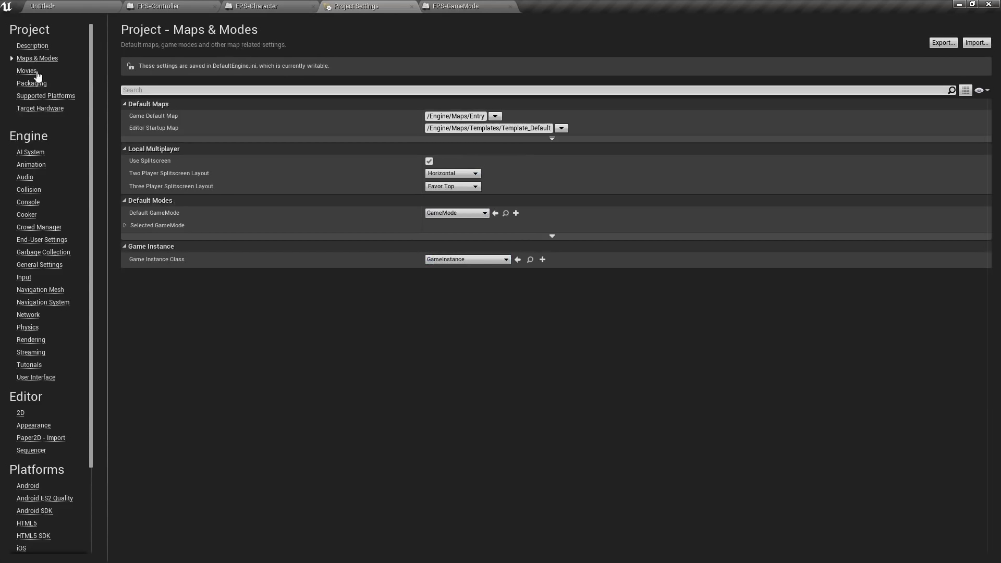
pyautogui.click(443, 213)
pyautogui.click(455, 235)
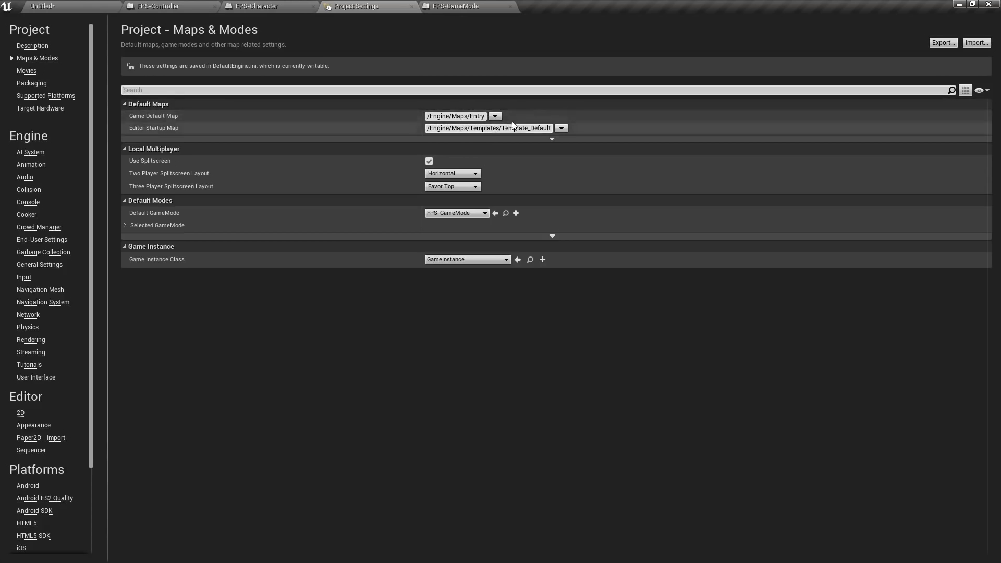
# Check the maps available for Game Default Map and Editor Startup Map without changing either one
pyautogui.click(495, 117)
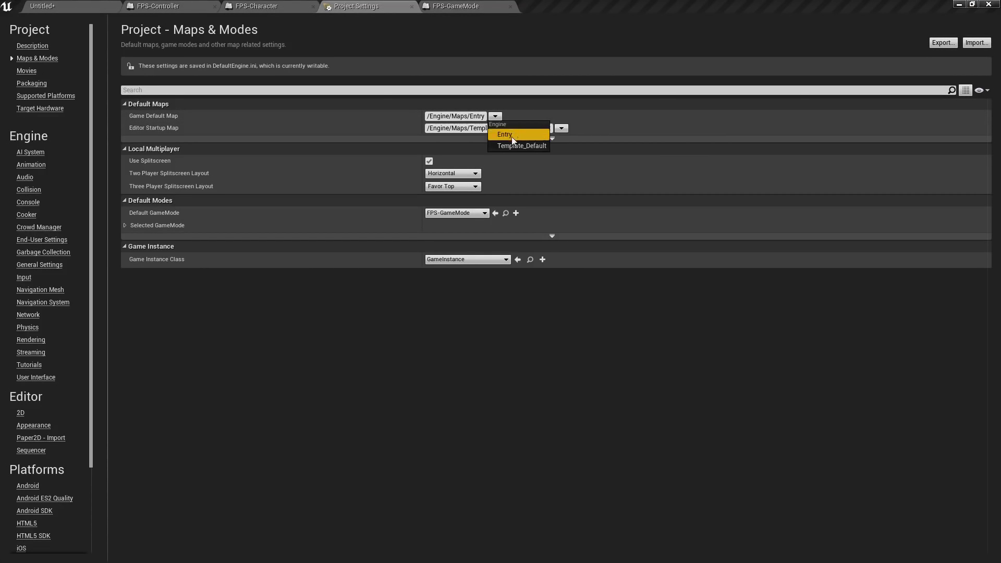
pyautogui.click(499, 115)
pyautogui.click(557, 129)
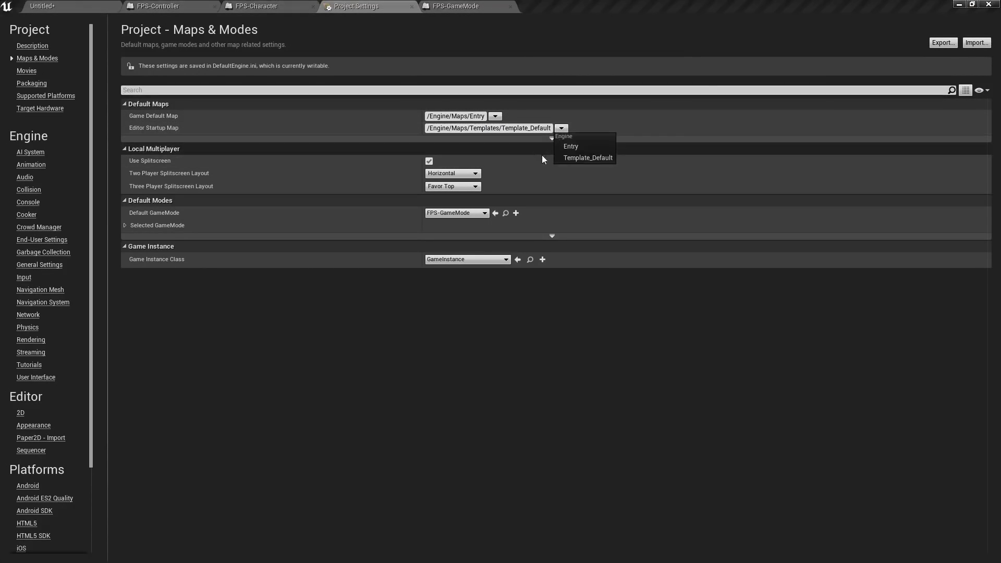
pyautogui.click(569, 129)
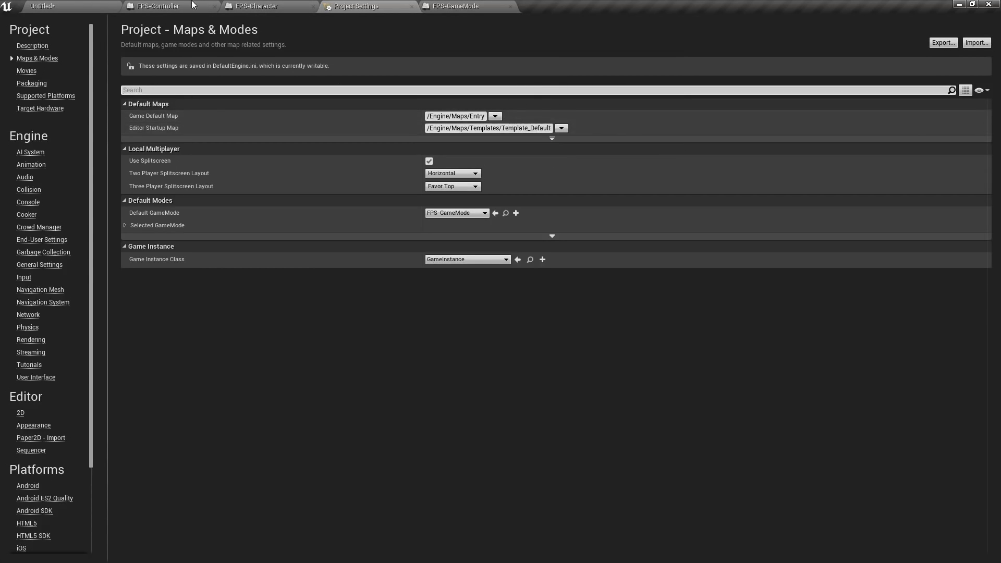
# Save the current level as FPS-Map in the Maps folder and show that folder's contents
pyautogui.click(95, 6)
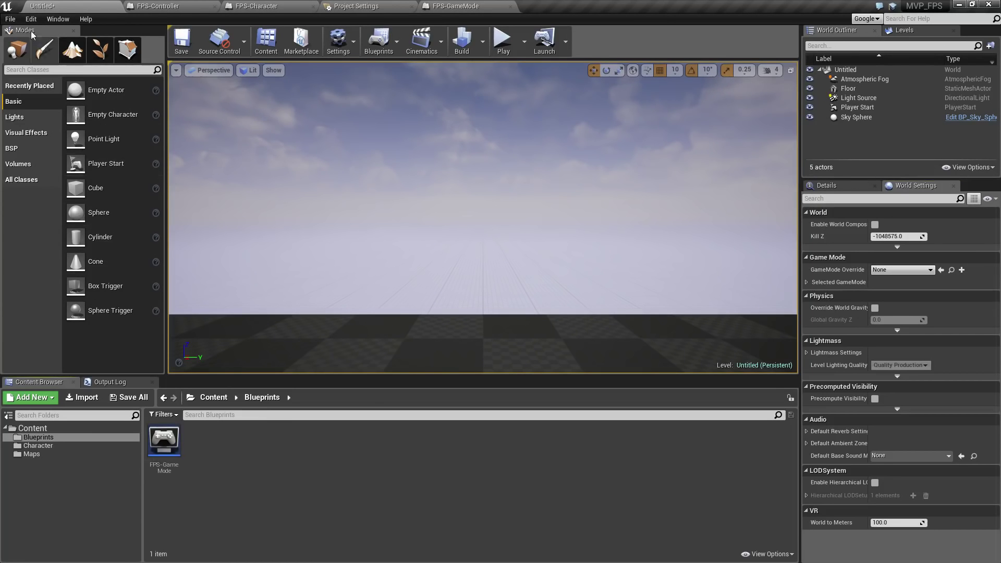
pyautogui.click(10, 19)
pyautogui.click(25, 109)
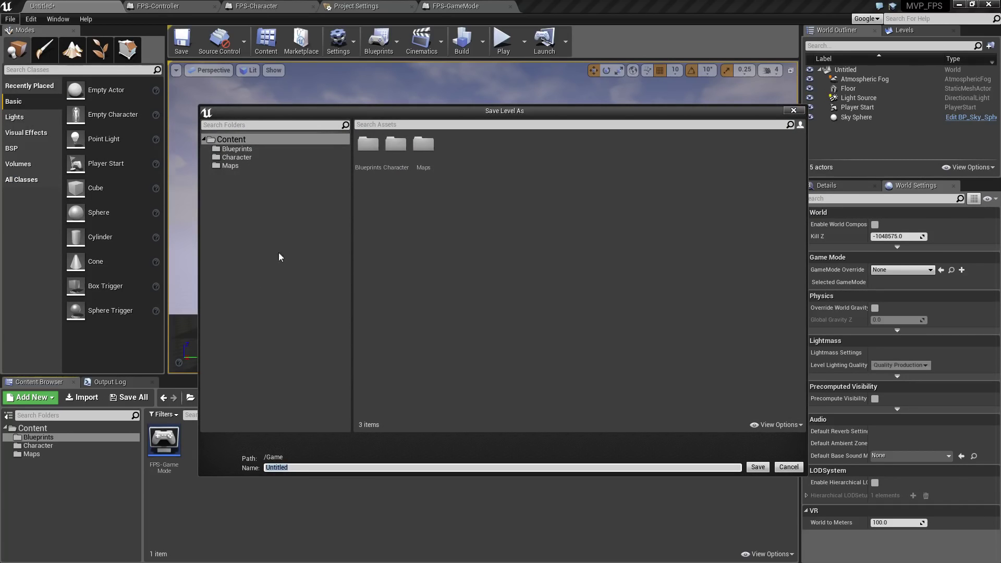
pyautogui.moveTo(486, 111); pyautogui.dragTo(469, 100)
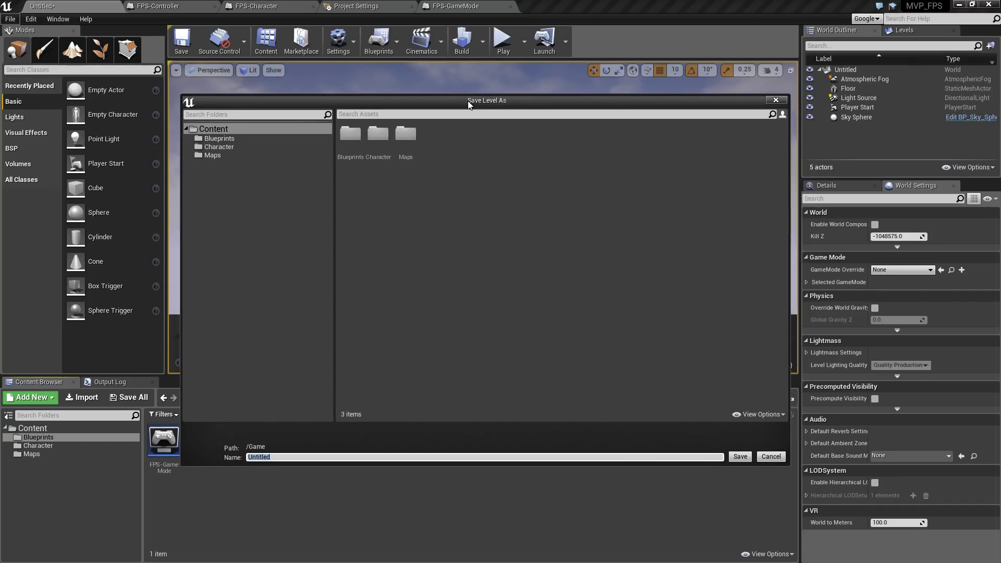
pyautogui.click(212, 155)
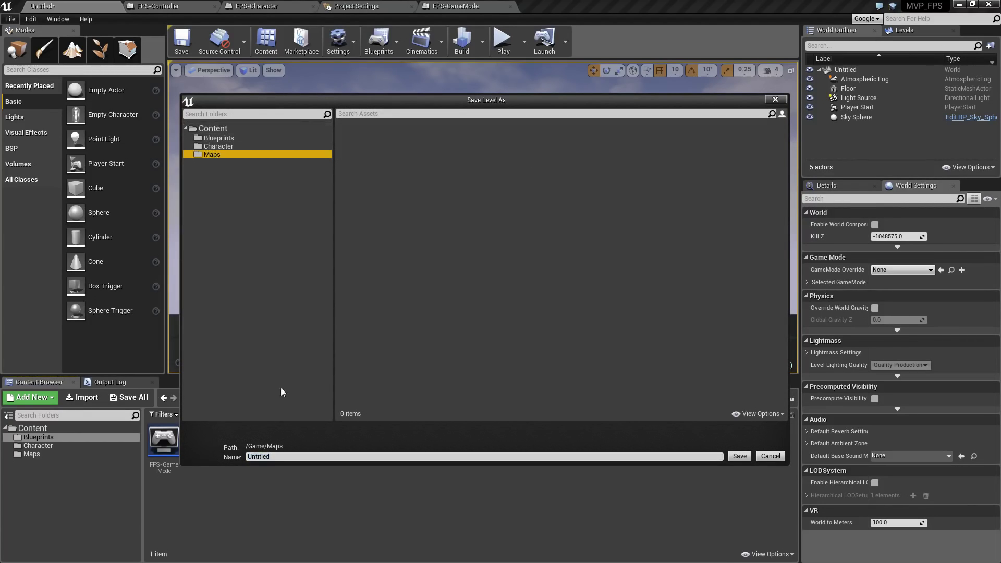
pyautogui.moveTo(280, 454); pyautogui.dragTo(244, 458)
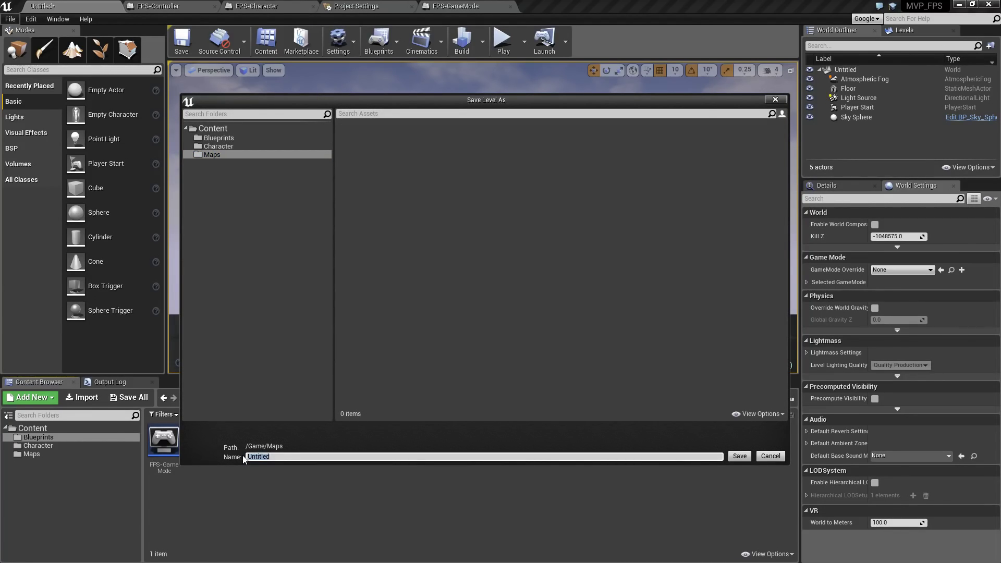
pyautogui.write('FPS-Map')
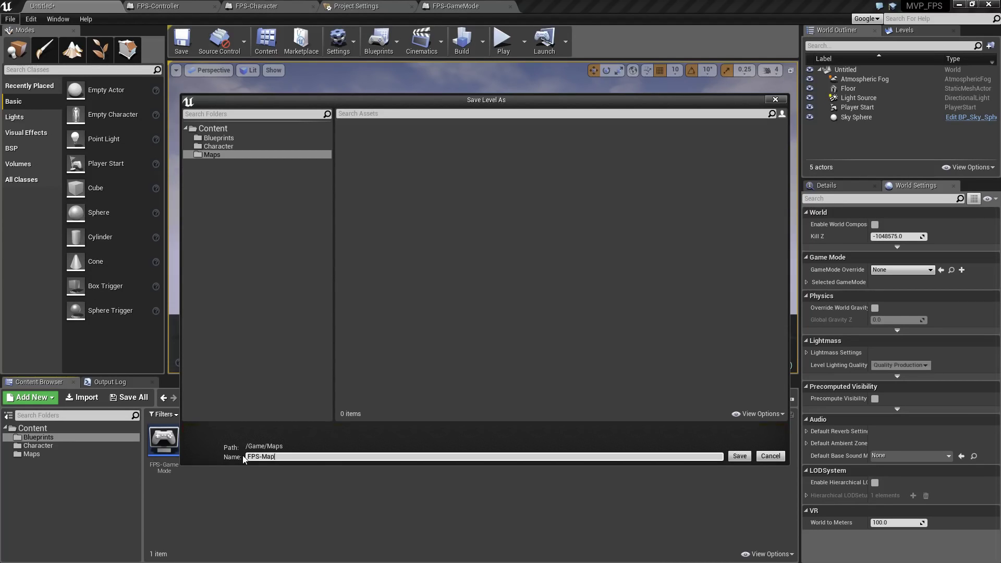
pyautogui.press('Return')
pyautogui.click(49, 453)
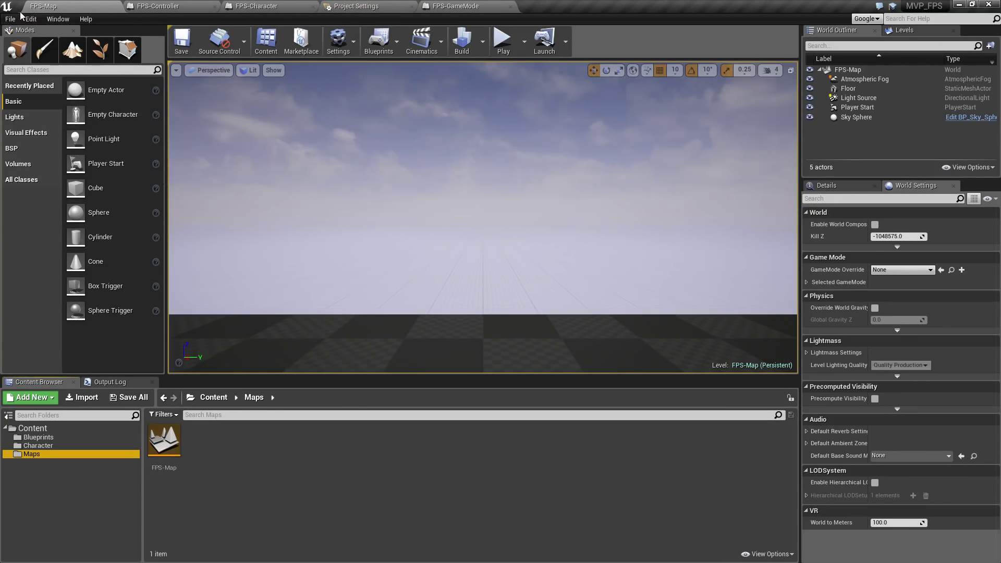
pyautogui.click(372, 6)
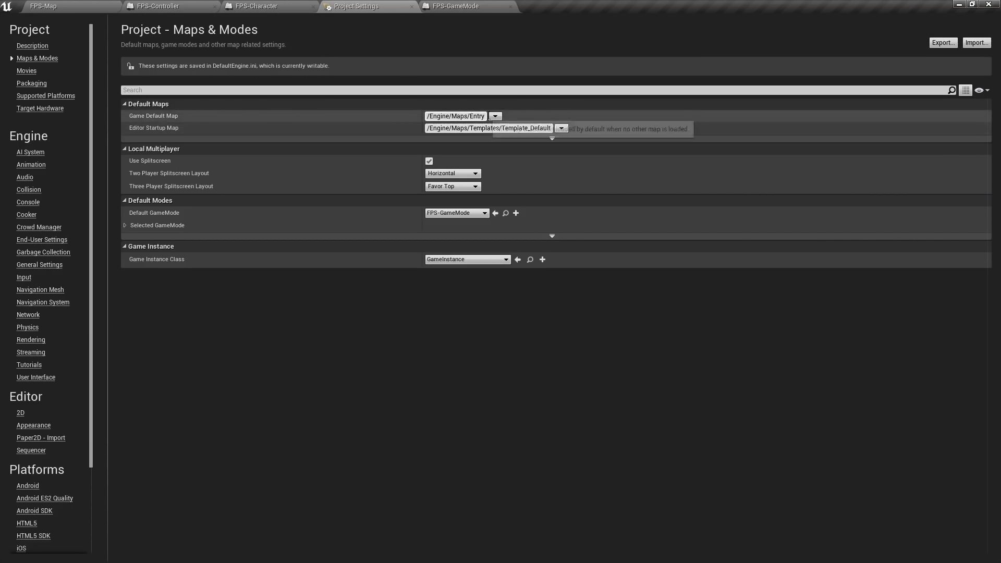
pyautogui.click(495, 117)
pyautogui.click(498, 108)
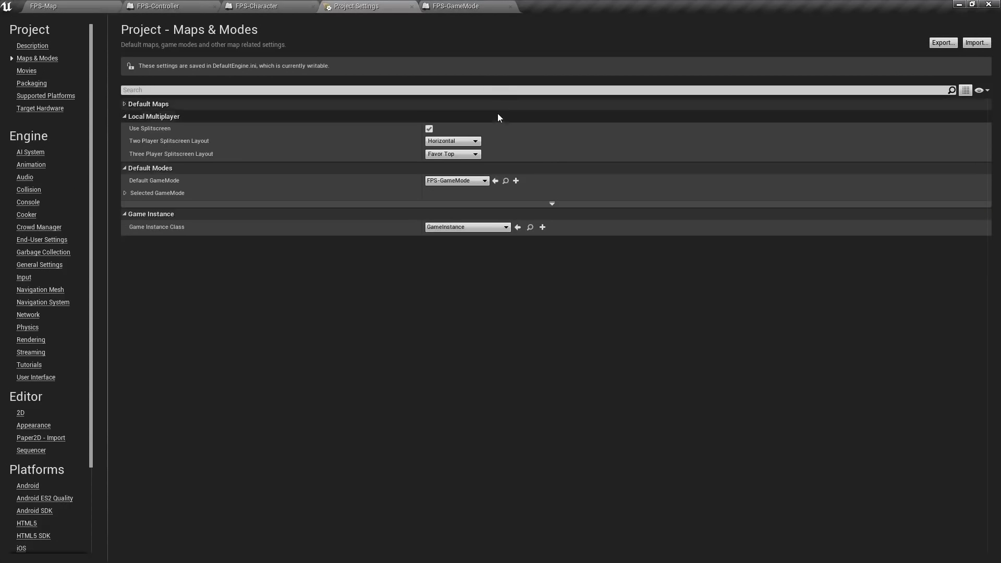
pyautogui.click(447, 105)
pyautogui.click(410, 6)
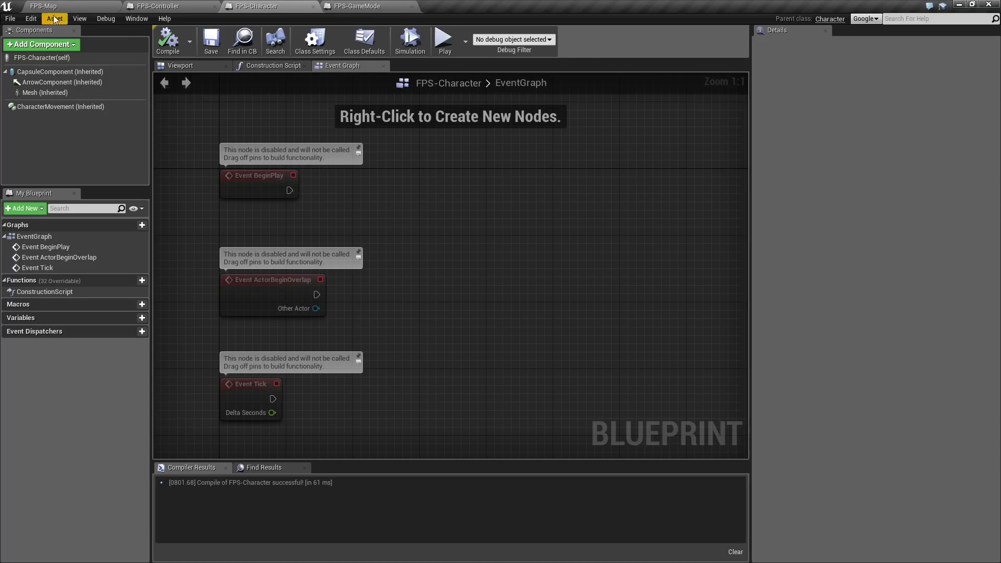
# Set both Game Default Map and Editor Startup Map to FPS-Map in the project's Maps & Modes settings, then close the settings and FPS-GameMode
pyautogui.click(30, 18)
pyautogui.click(59, 143)
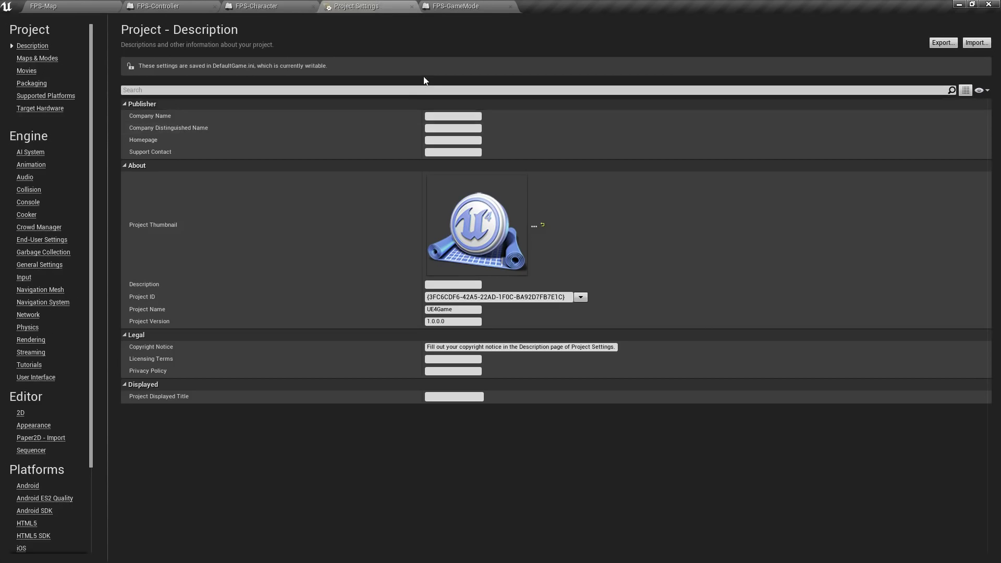
pyautogui.click(31, 58)
pyautogui.click(496, 116)
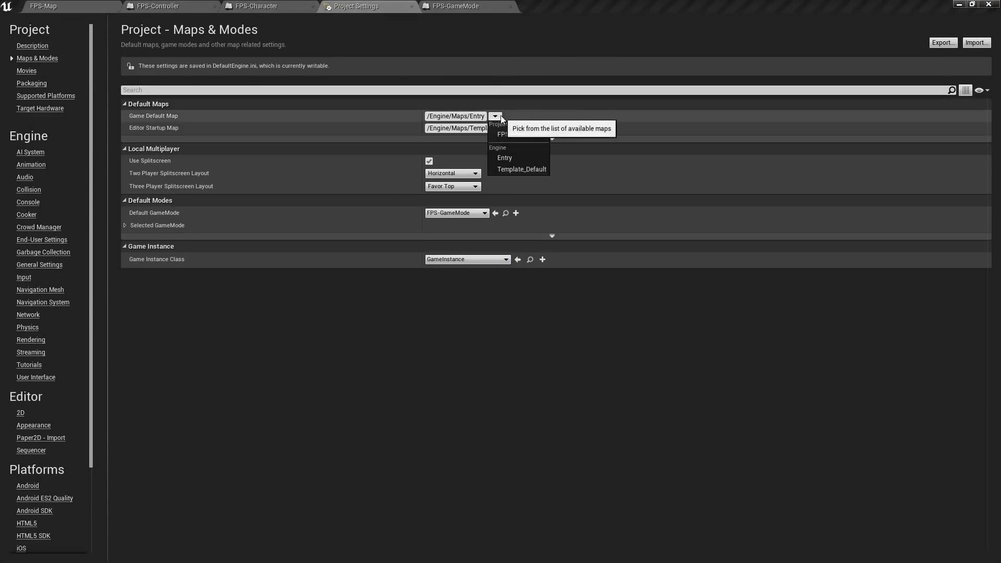
pyautogui.click(522, 136)
pyautogui.click(562, 129)
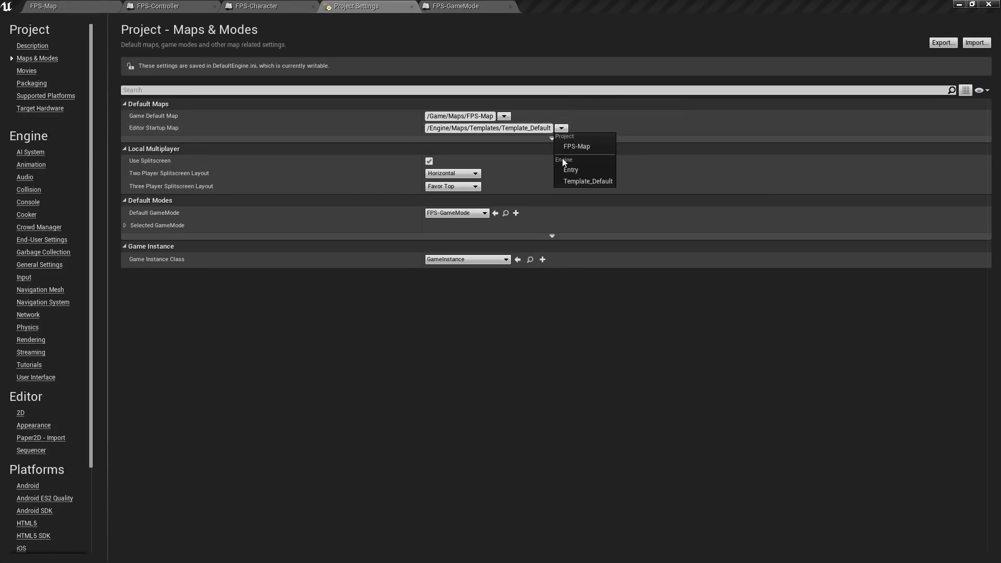
pyautogui.click(569, 146)
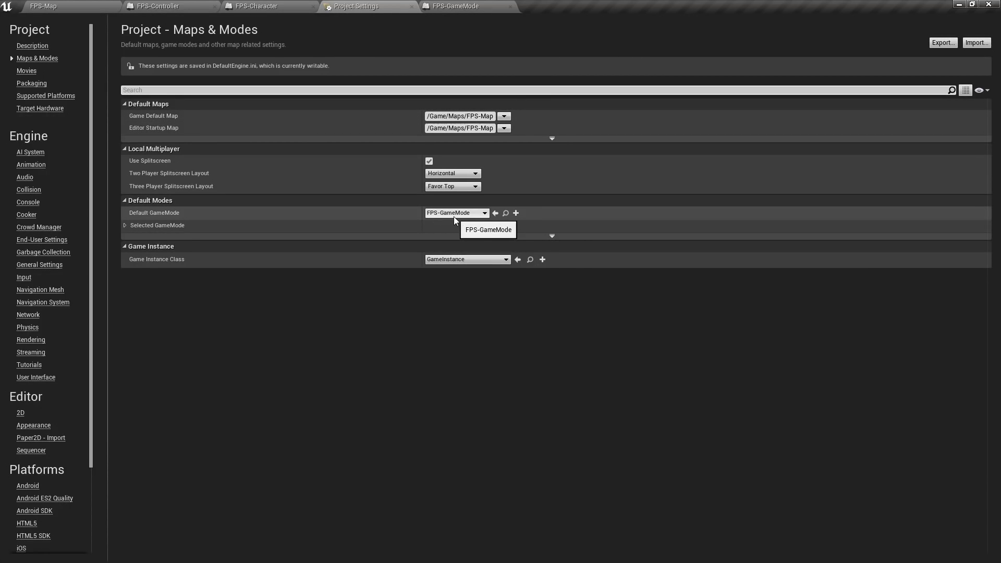
pyautogui.click(412, 7)
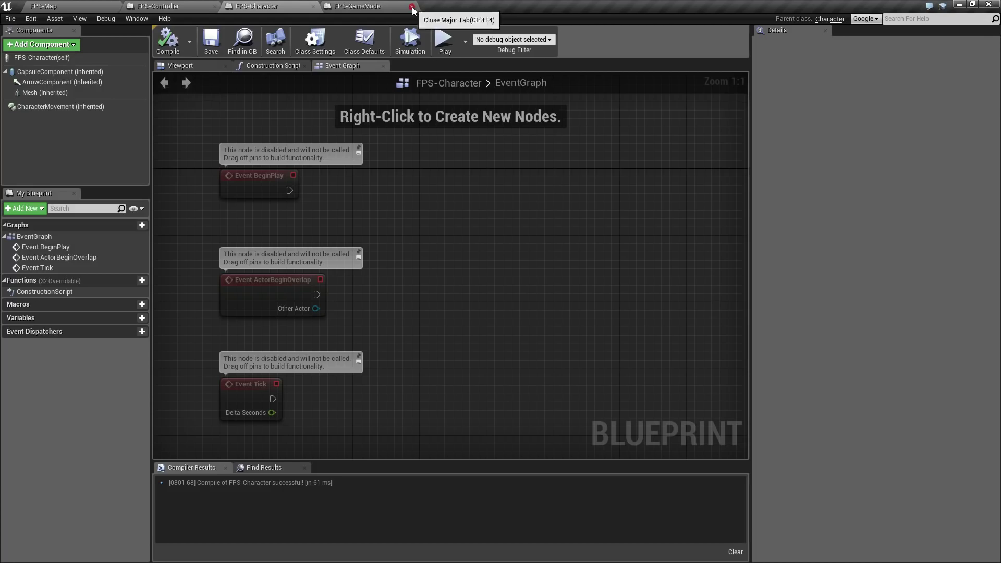
pyautogui.click(412, 6)
# Play FPS-Map, free the mouse cursor to check the spawned FPS actors in the World Outliner, and stop the session
pyautogui.click(504, 39)
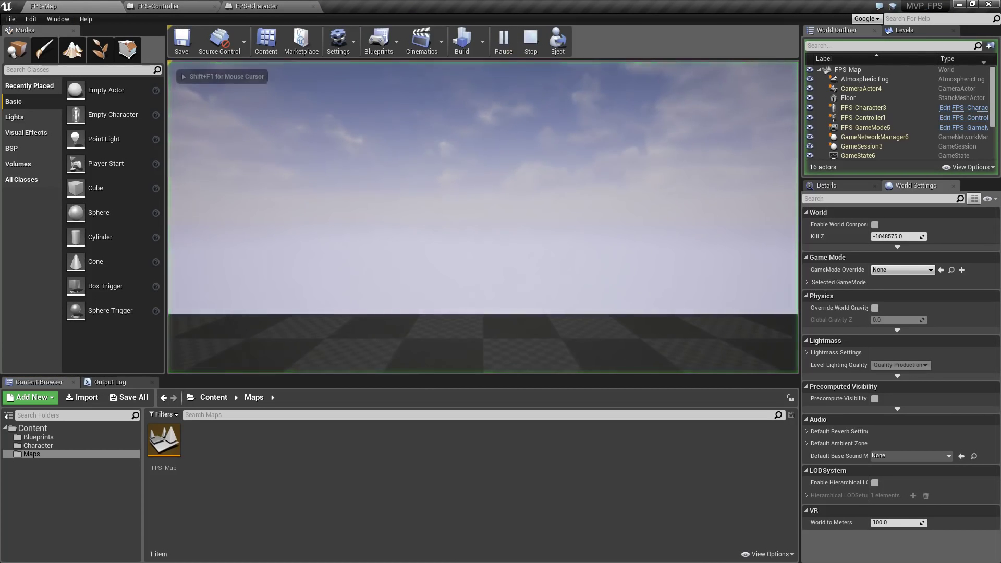
pyautogui.hotkey('shift', 'F1')
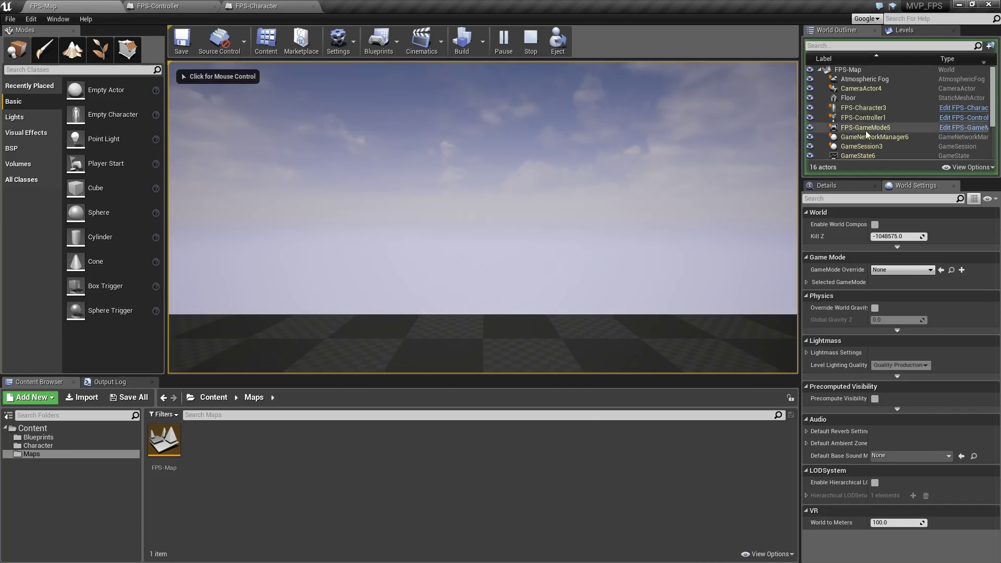
pyautogui.click(557, 39)
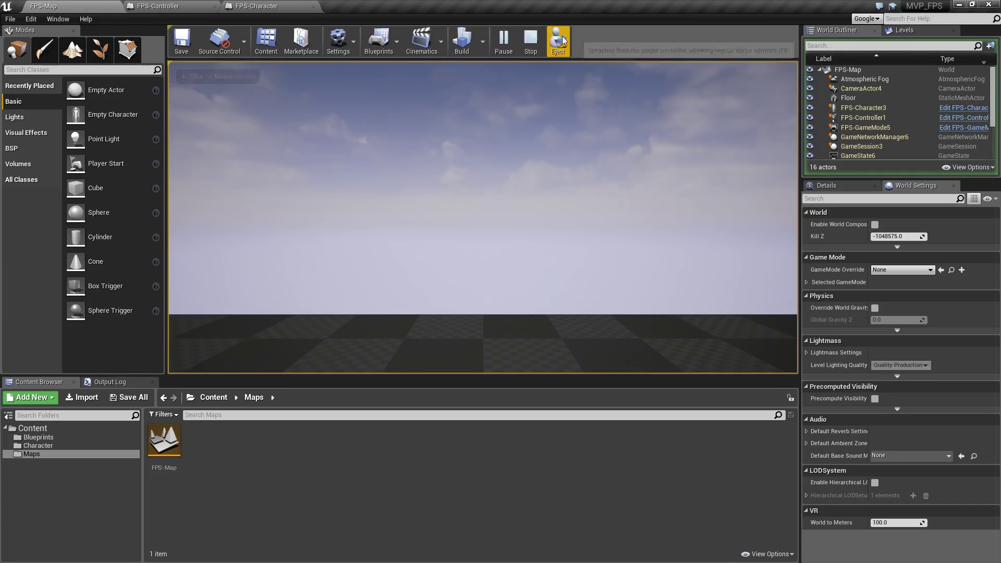
pyautogui.click(531, 41)
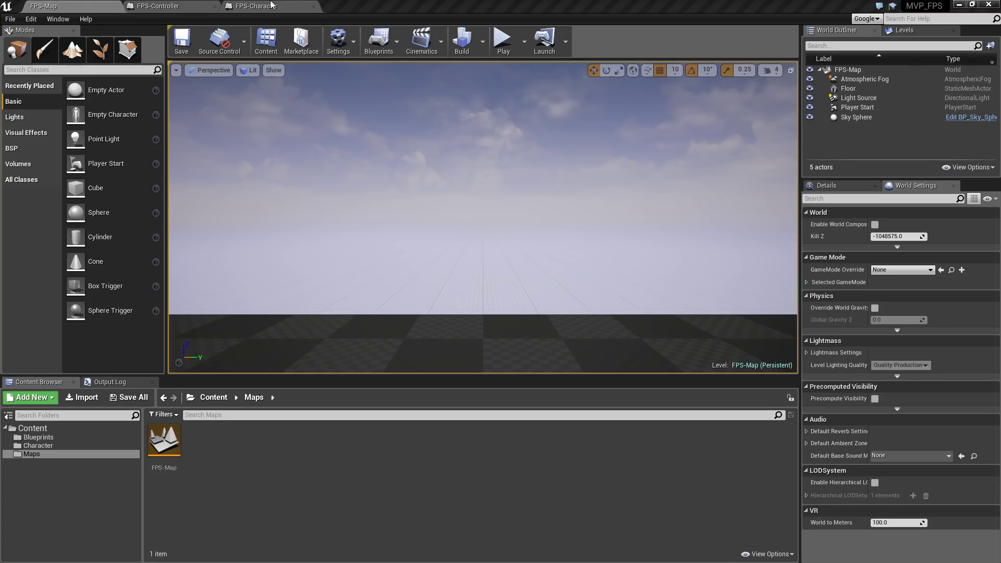
# In the FPS-Controller event graph, connect InputAxis MoveForward's execution output to Add Movement Input and its Axis Value to Scale Value
pyautogui.click(176, 5)
pyautogui.moveTo(417, 179); pyautogui.dragTo(411, 223, button='right')
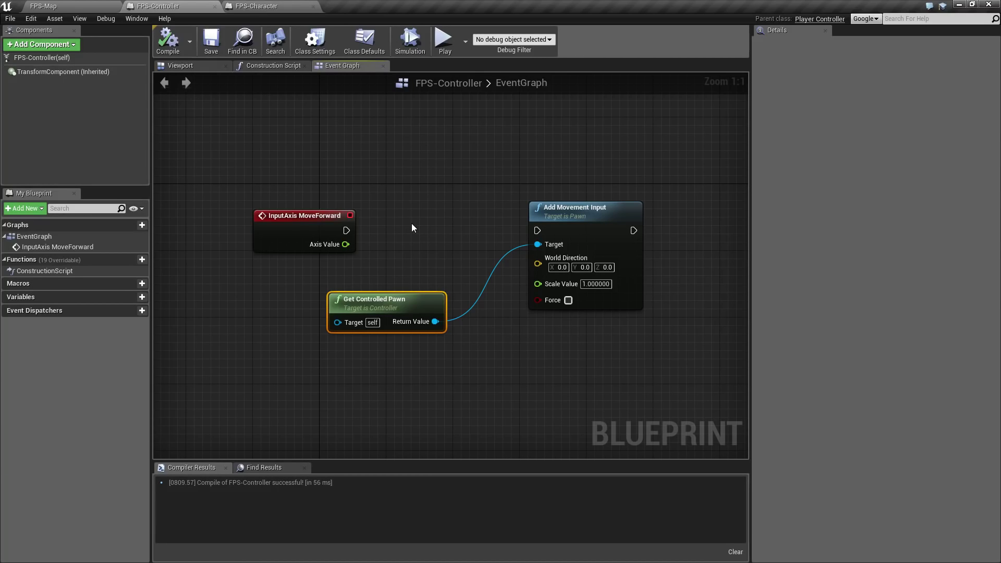
pyautogui.moveTo(346, 230); pyautogui.dragTo(537, 230)
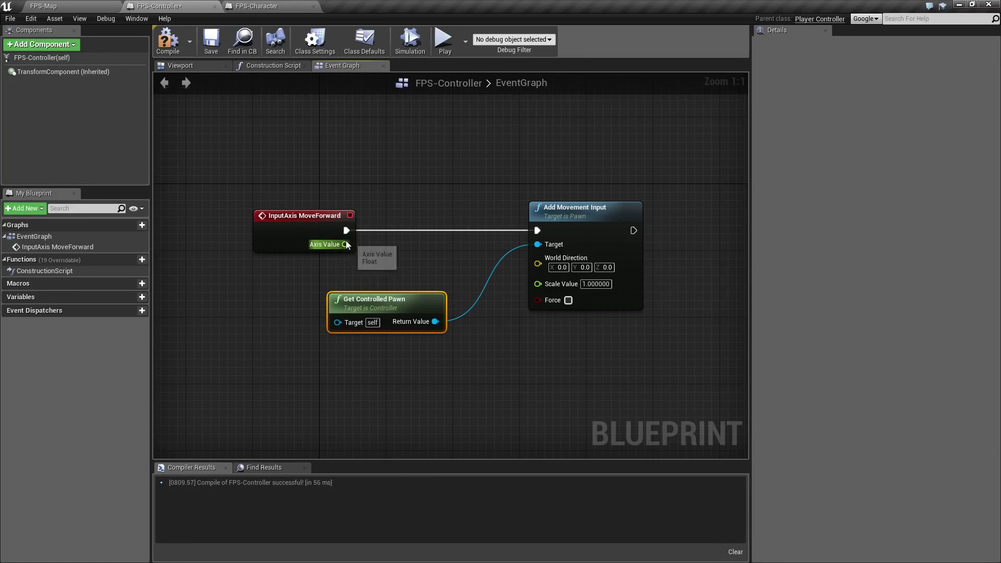
pyautogui.moveTo(346, 244); pyautogui.dragTo(542, 286)
pyautogui.moveTo(438, 299); pyautogui.dragTo(455, 292)
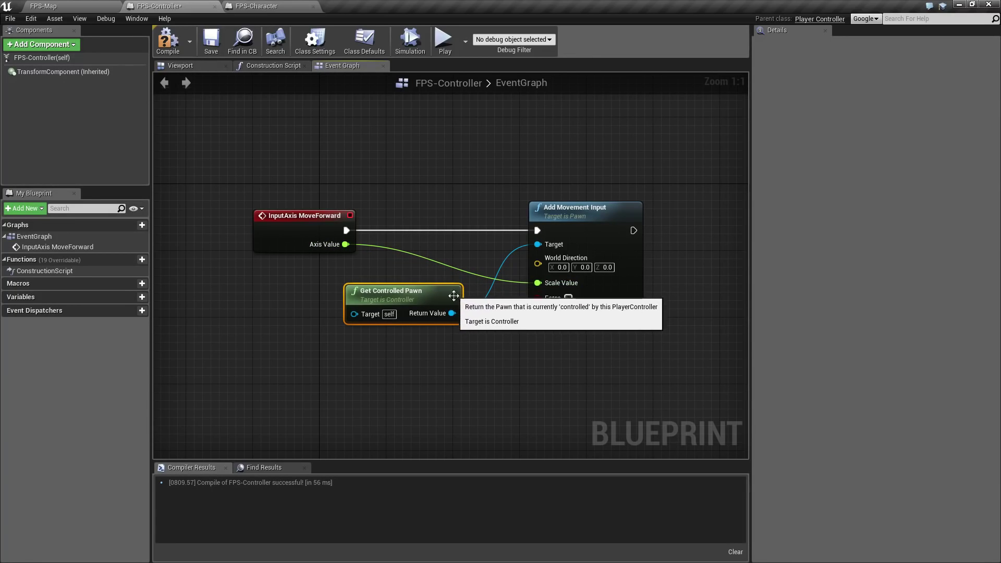
# Examine how the InputAxis MoveForward, Get Controlled Pawn and Add Movement Input nodes are linked, including the World Direction input
pyautogui.moveTo(540, 336); pyautogui.dragTo(526, 275, button='right')
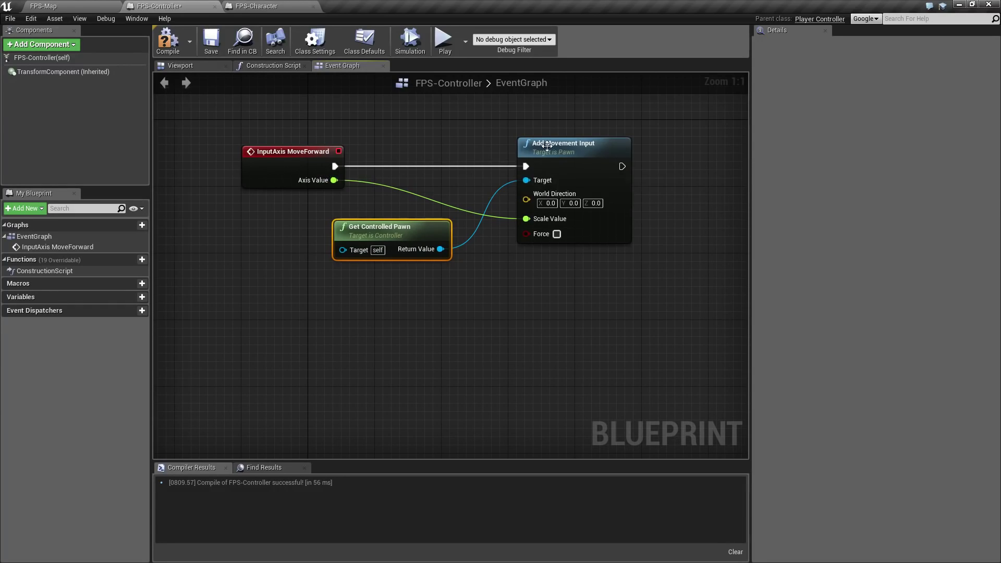
pyautogui.click(554, 165)
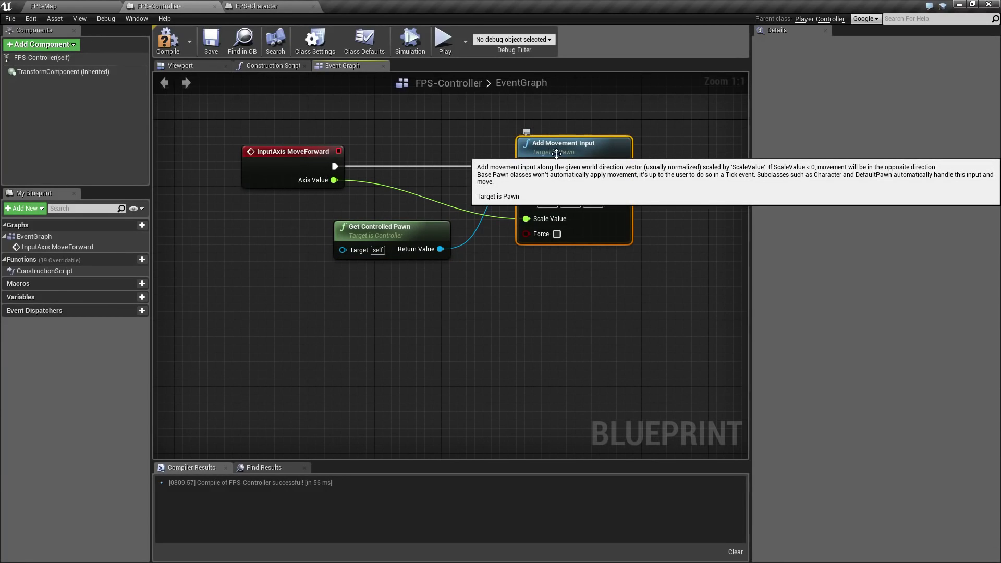
pyautogui.click(380, 232)
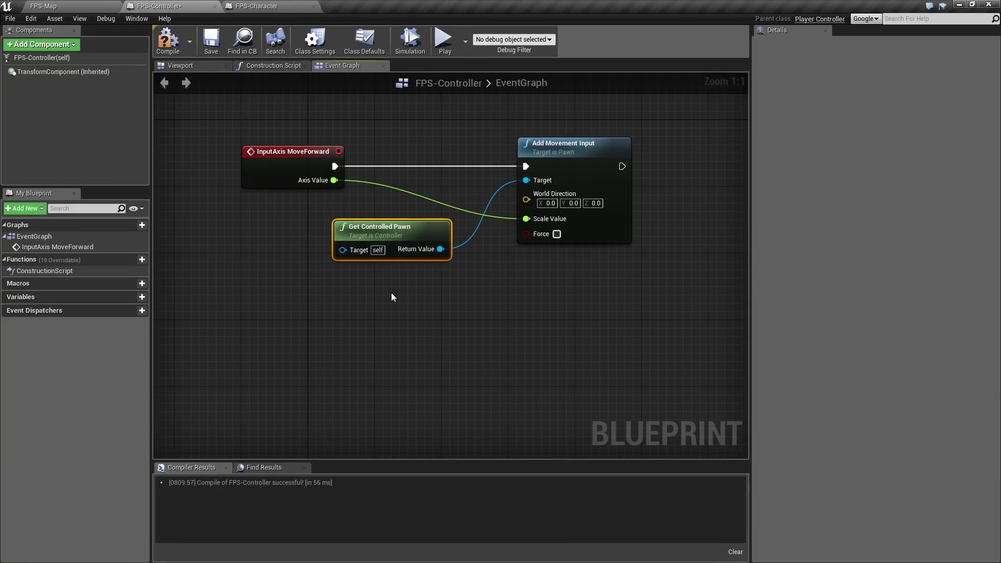
pyautogui.click(394, 292)
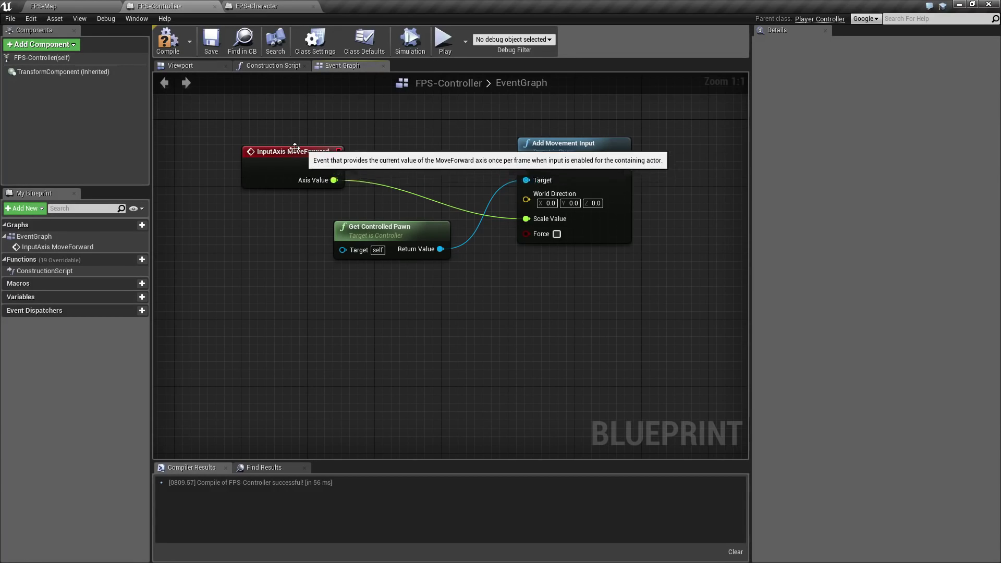
pyautogui.click(298, 171)
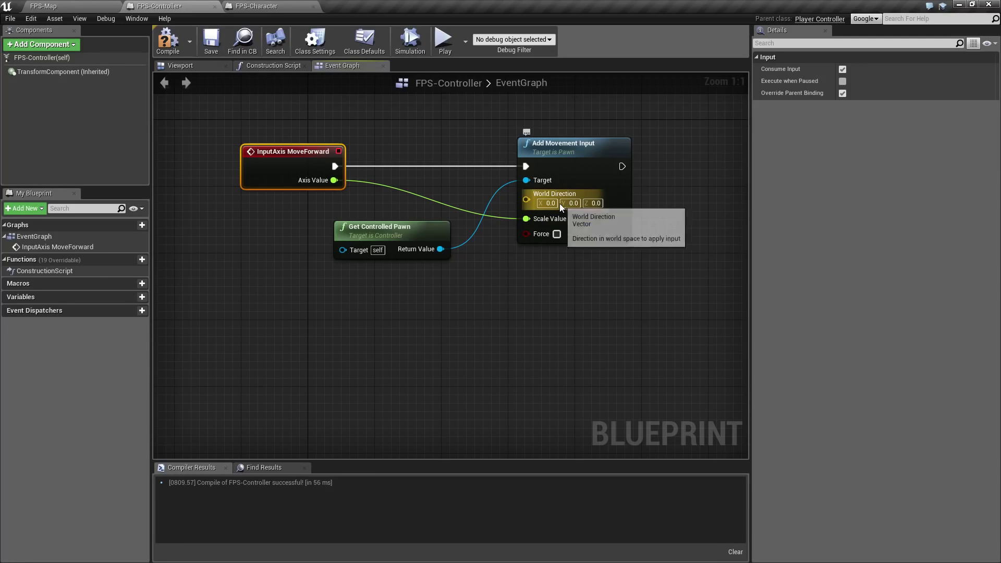
pyautogui.moveTo(502, 135); pyautogui.dragTo(594, 253)
pyautogui.click(301, 155)
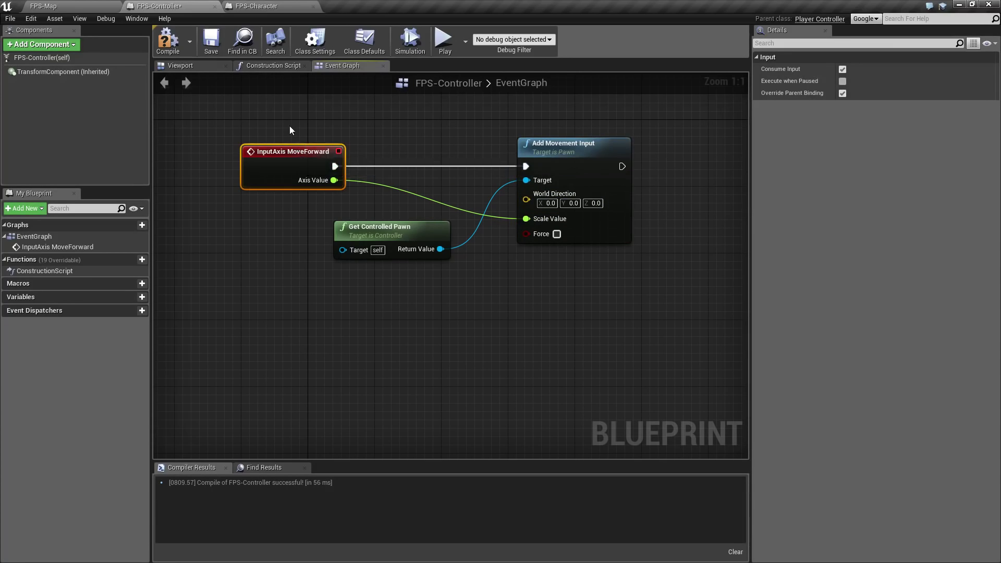
pyautogui.moveTo(289, 126); pyautogui.dragTo(573, 204)
pyautogui.click(449, 191)
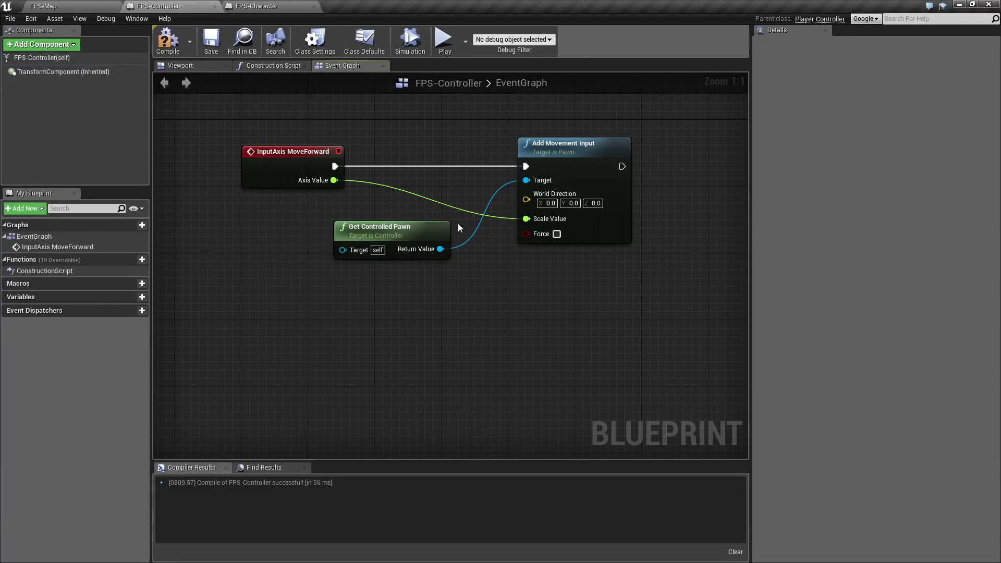
# Place Get Controlled Pawn between the MoveForward event and Add Movement Input, routing the Axis Value wire beneath it with a reroute node
pyautogui.moveTo(443, 227); pyautogui.dragTo(419, 219)
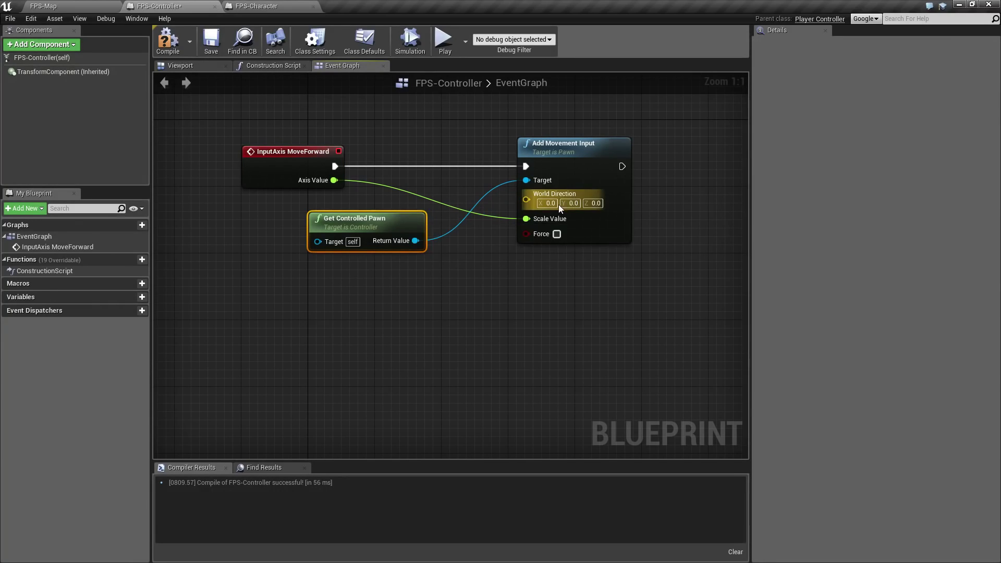
pyautogui.moveTo(481, 259); pyautogui.dragTo(502, 273, button='right')
pyautogui.moveTo(457, 220); pyautogui.dragTo(541, 186)
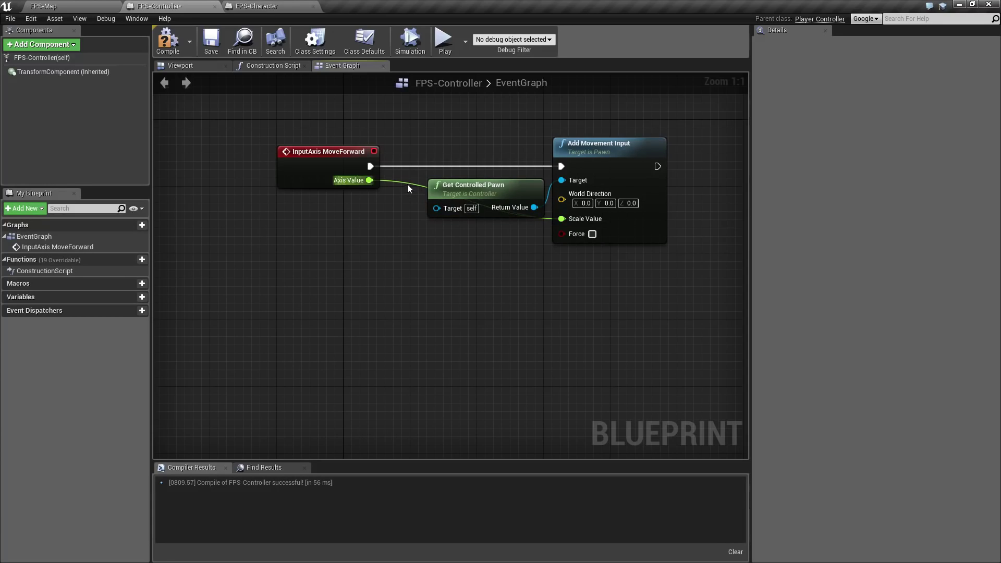
pyautogui.doubleClick(408, 185)
pyautogui.moveTo(407, 185); pyautogui.dragTo(445, 236)
pyautogui.moveTo(344, 154); pyautogui.dragTo(277, 154)
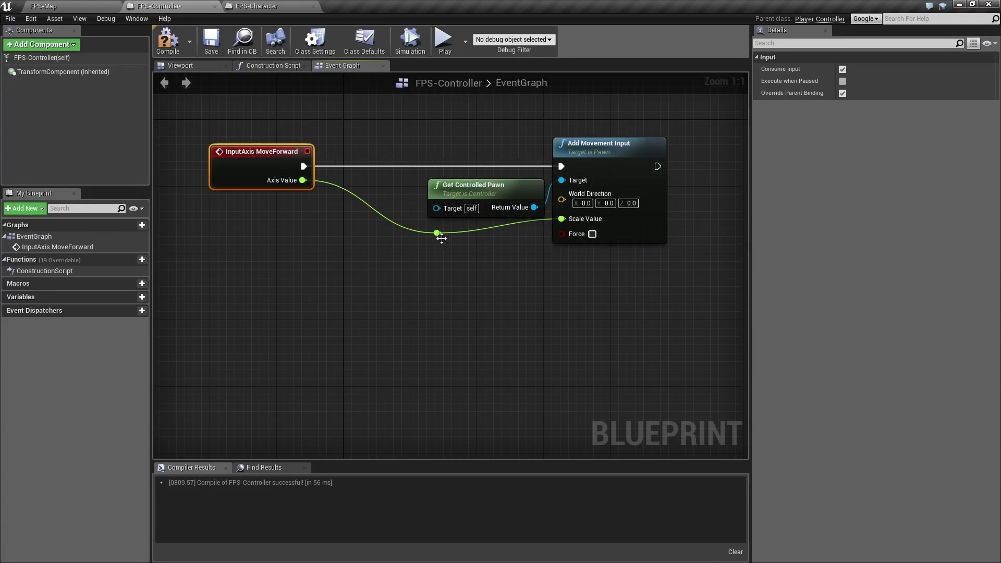
pyautogui.moveTo(459, 190); pyautogui.dragTo(433, 191)
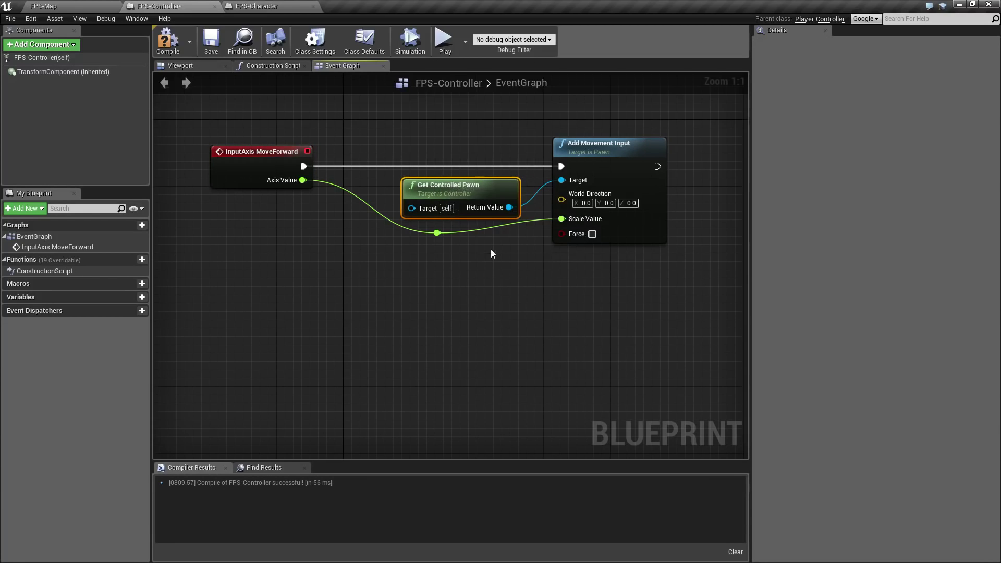
# Add a second reroute node near Scale Value, level with the first, and compile and save the FPS-Controller blueprint
pyautogui.doubleClick(530, 221)
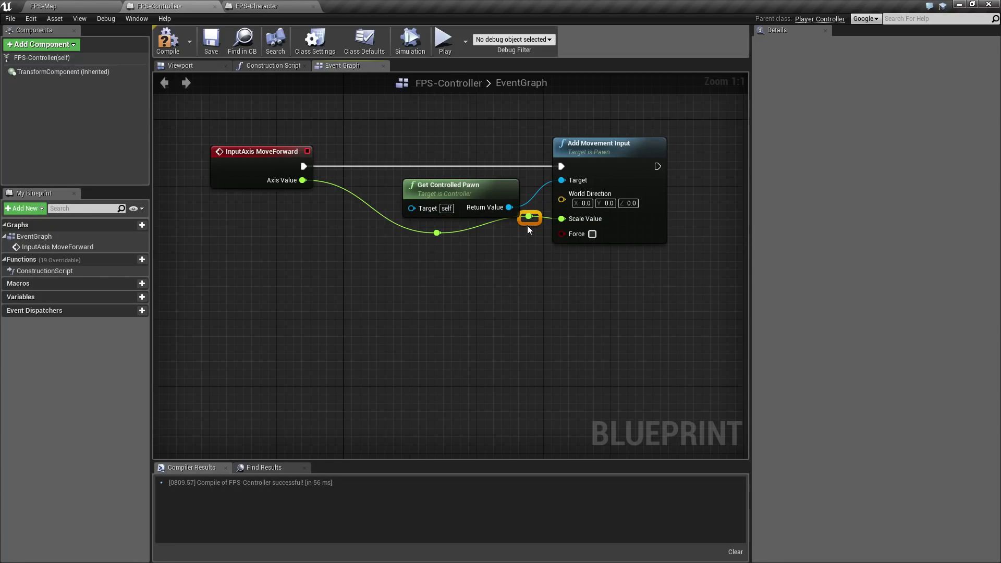
pyautogui.moveTo(527, 227); pyautogui.dragTo(525, 241)
pyautogui.click(210, 46)
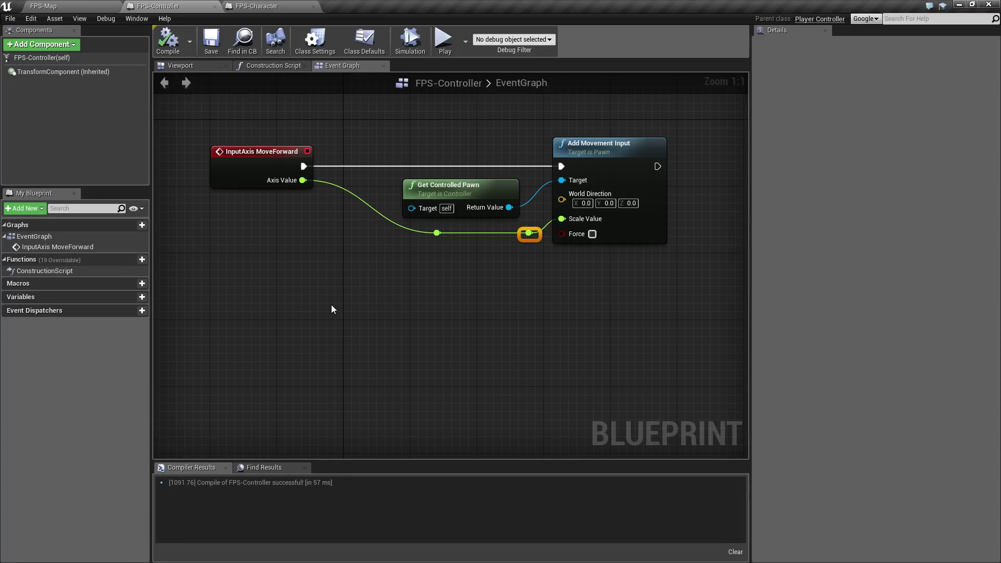
# Add a Get Control Rotation node below the InputAxis MoveForward event and compile the FPS-Controller blueprint
pyautogui.moveTo(267, 334); pyautogui.dragTo(364, 313, button='right')
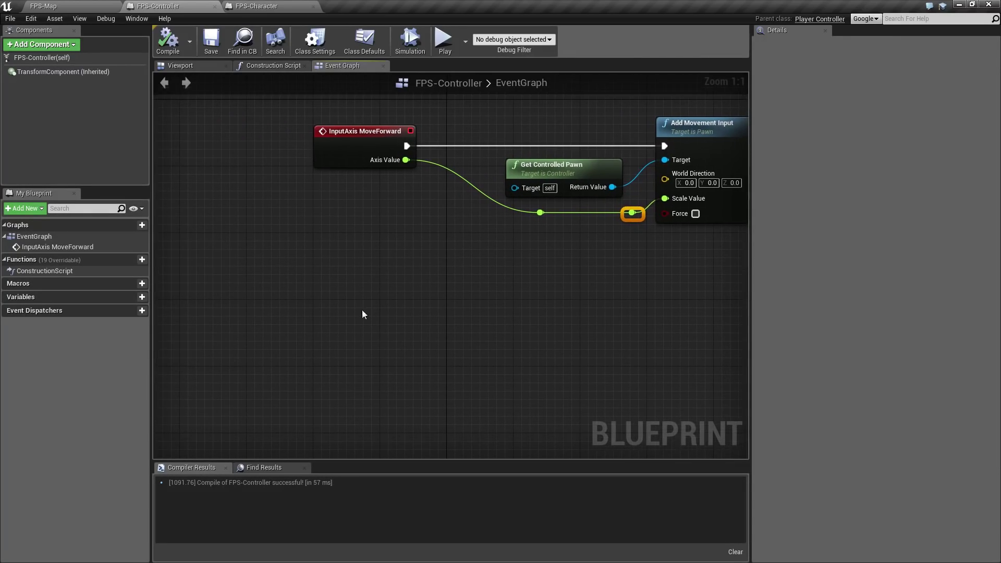
pyautogui.rightClick(261, 270)
pyautogui.write('control')
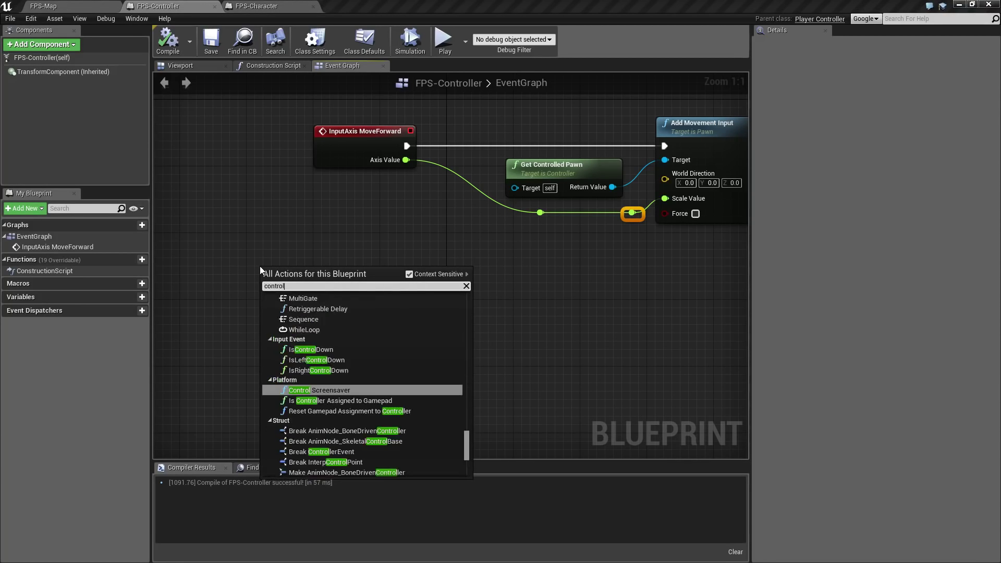
pyautogui.write('ler rotat')
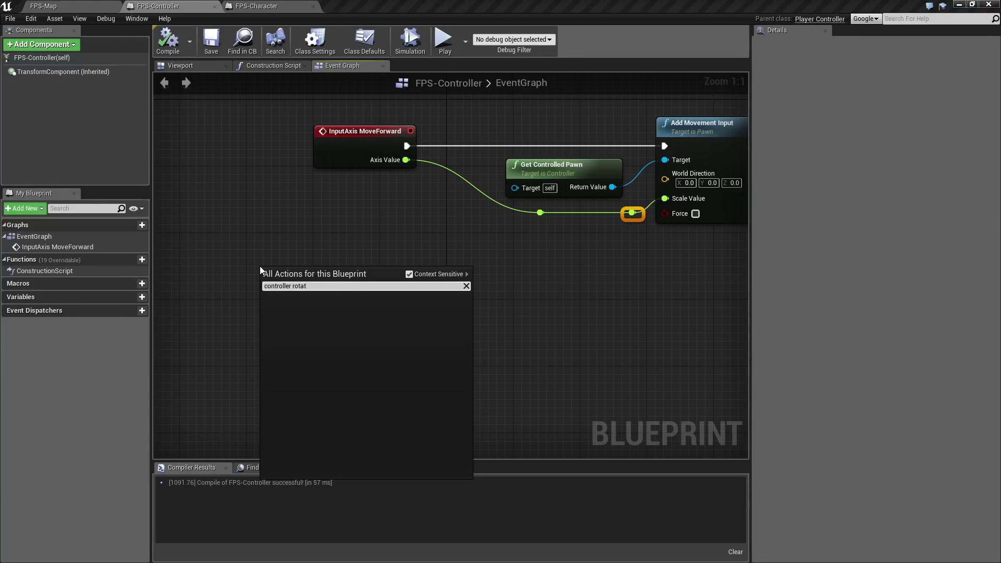
pyautogui.hotkey('ctrl', 'a')
pyautogui.write('c')
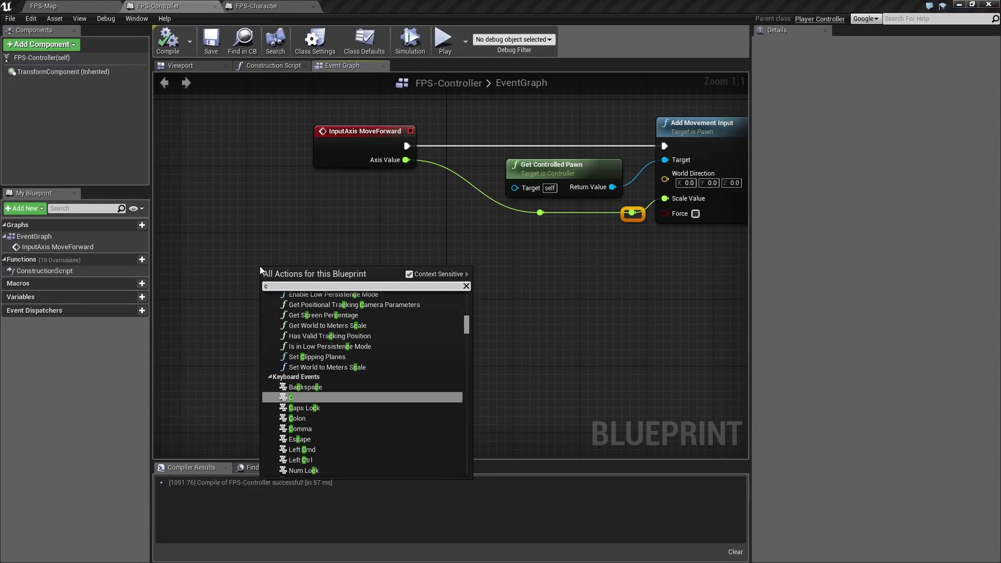
pyautogui.write('ontrolrot')
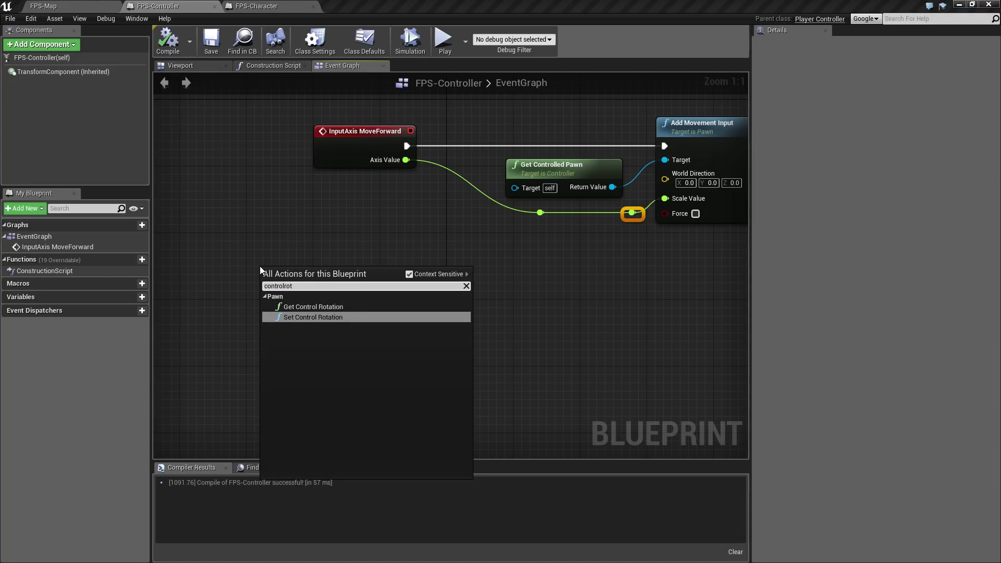
pyautogui.press('Up')
pyautogui.press('Return')
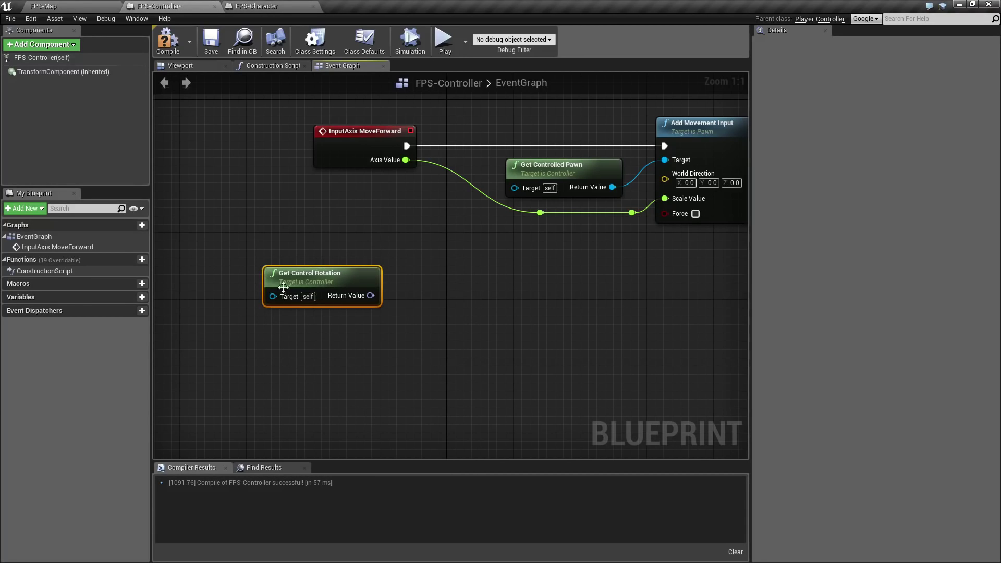
pyautogui.click(318, 245)
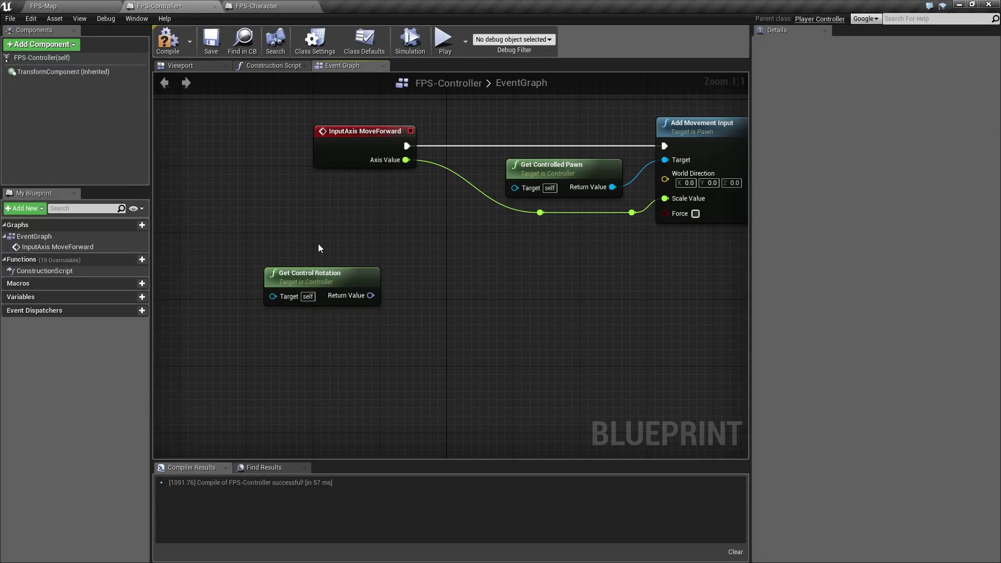
pyautogui.click(170, 57)
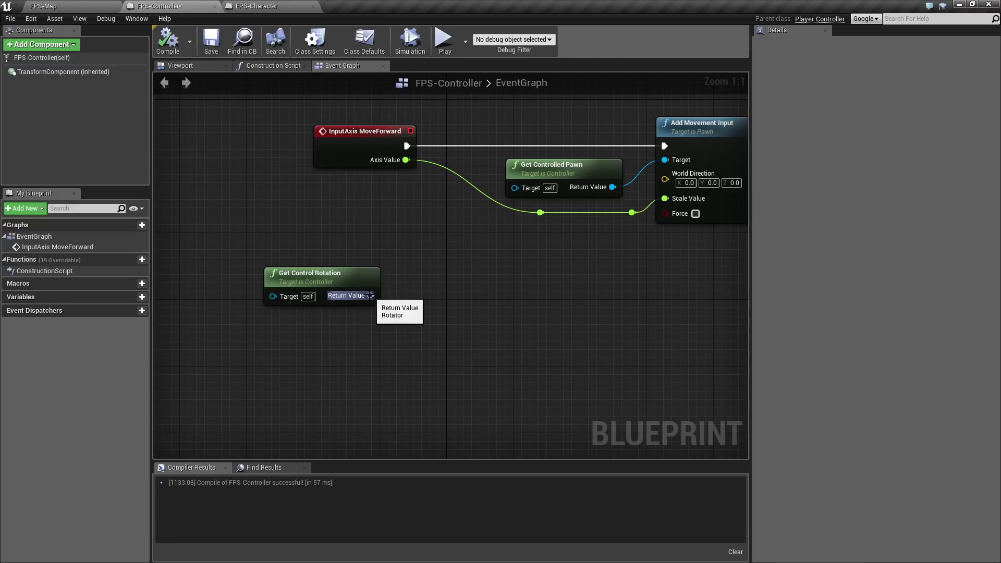
# Create a Get Forward Vector node fed by Get Control Rotation's Return Value
pyautogui.moveTo(370, 295); pyautogui.dragTo(450, 291)
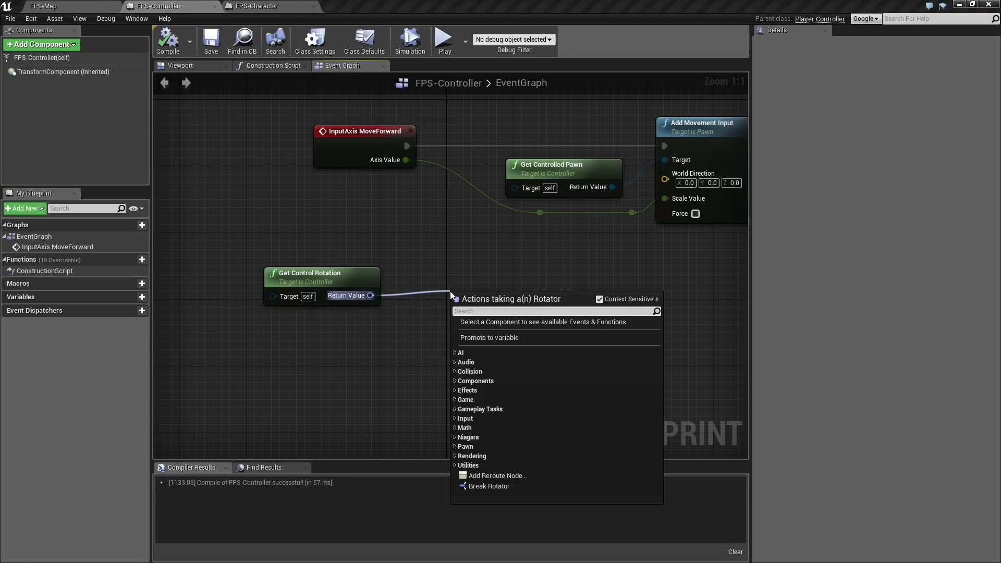
pyautogui.write('get fo')
pyautogui.press('Return')
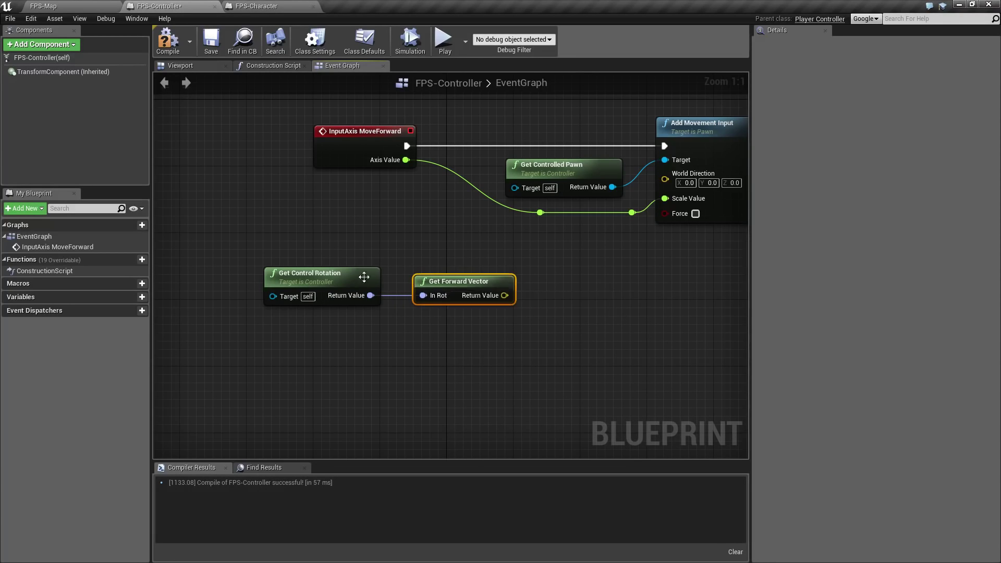
pyautogui.moveTo(338, 249); pyautogui.dragTo(335, 334)
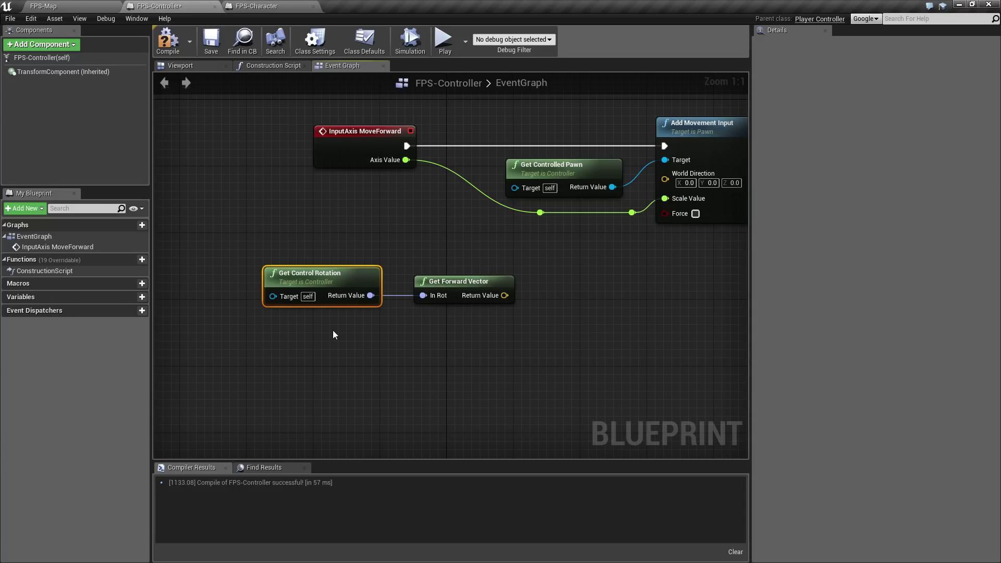
pyautogui.moveTo(467, 256); pyautogui.dragTo(546, 322)
# Connect Get Forward Vector's output to Add Movement Input's World Direction, routing the wire beneath the other nodes with a reroute node
pyautogui.moveTo(548, 324); pyautogui.dragTo(452, 340, button='right')
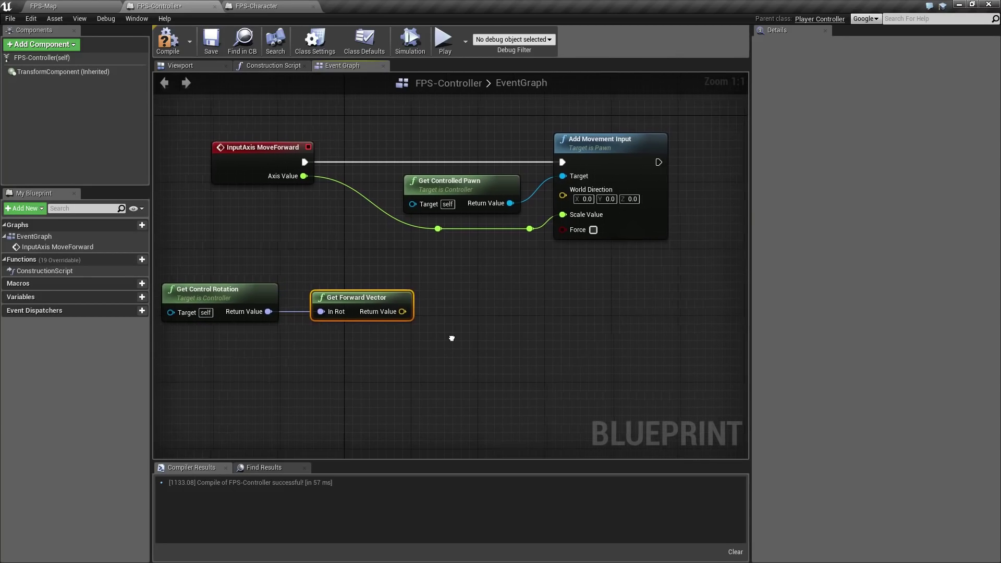
pyautogui.moveTo(402, 312); pyautogui.dragTo(568, 198)
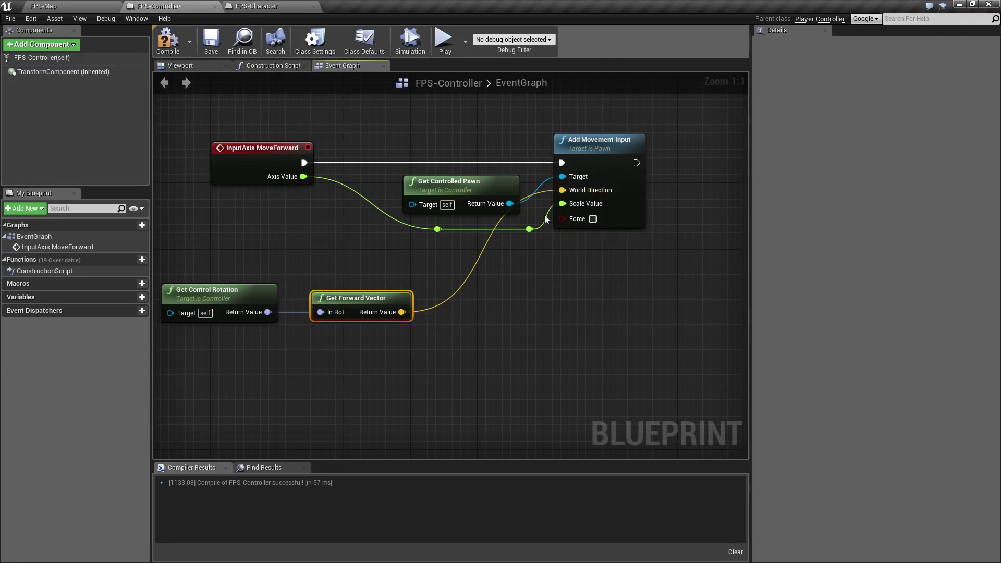
pyautogui.doubleClick(481, 256)
pyautogui.moveTo(481, 260); pyautogui.dragTo(493, 321)
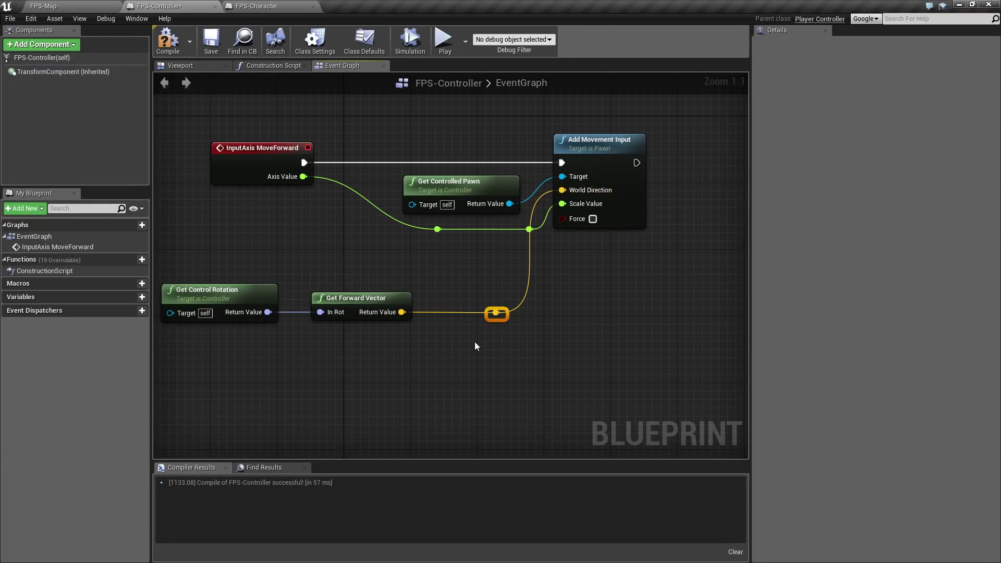
pyautogui.moveTo(475, 342); pyautogui.dragTo(531, 342, button='right')
pyautogui.moveTo(413, 267); pyautogui.dragTo(416, 336)
pyautogui.moveTo(265, 257); pyautogui.dragTo(298, 324)
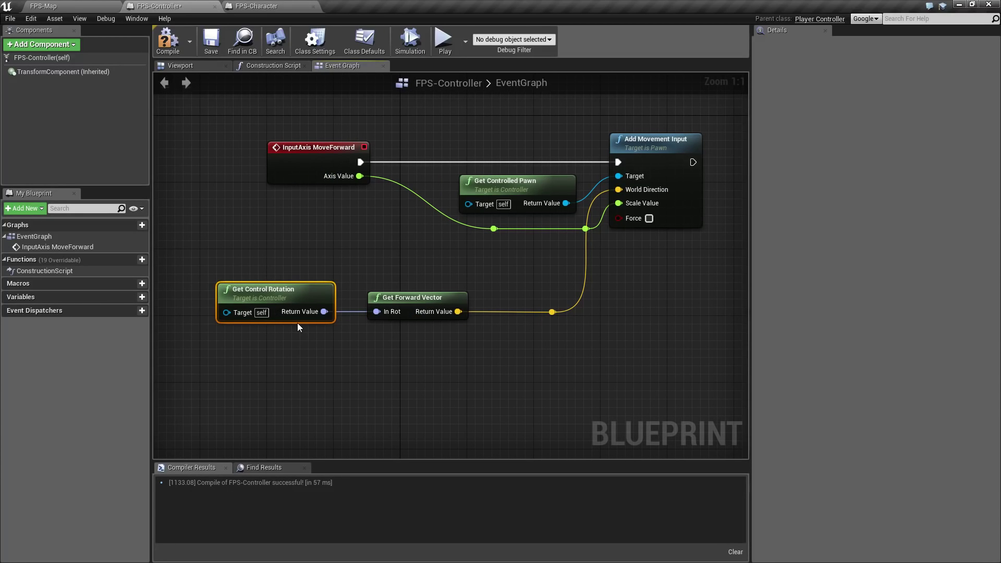
# Play-test FPS-Map, moving the character forward and backward, and stop the session
pyautogui.click(44, 6)
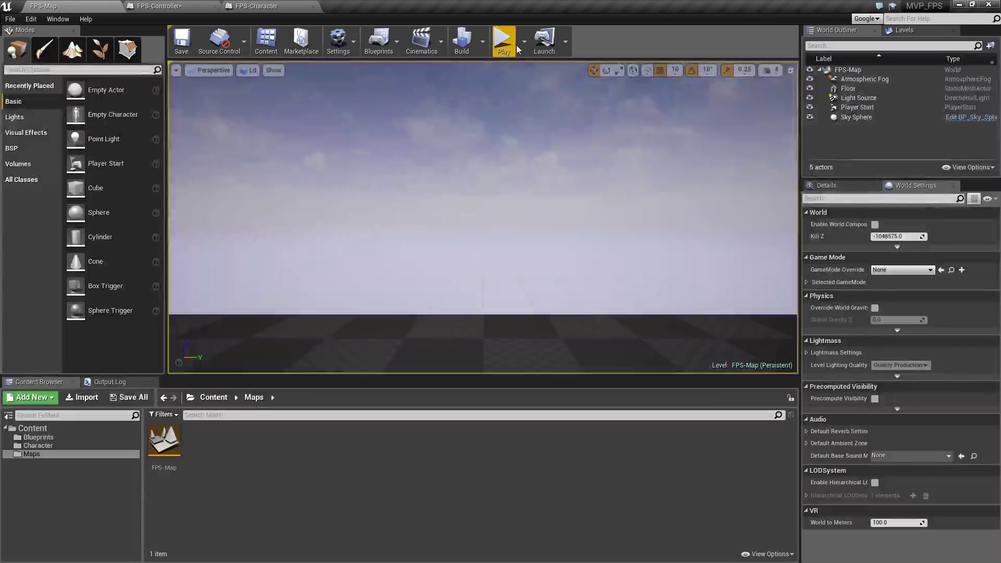
pyautogui.click(502, 47)
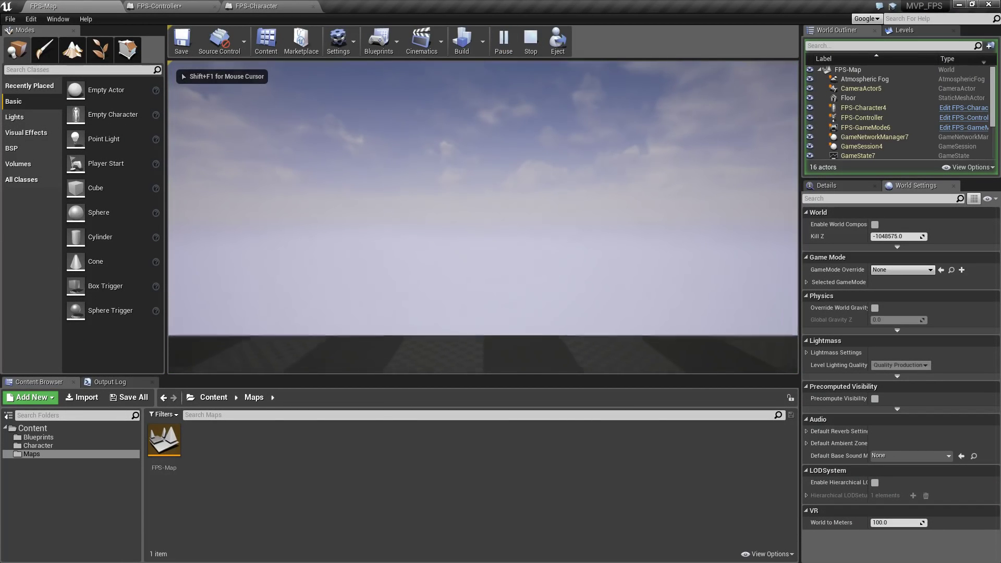
pyautogui.press('w')
pyautogui.press('s')
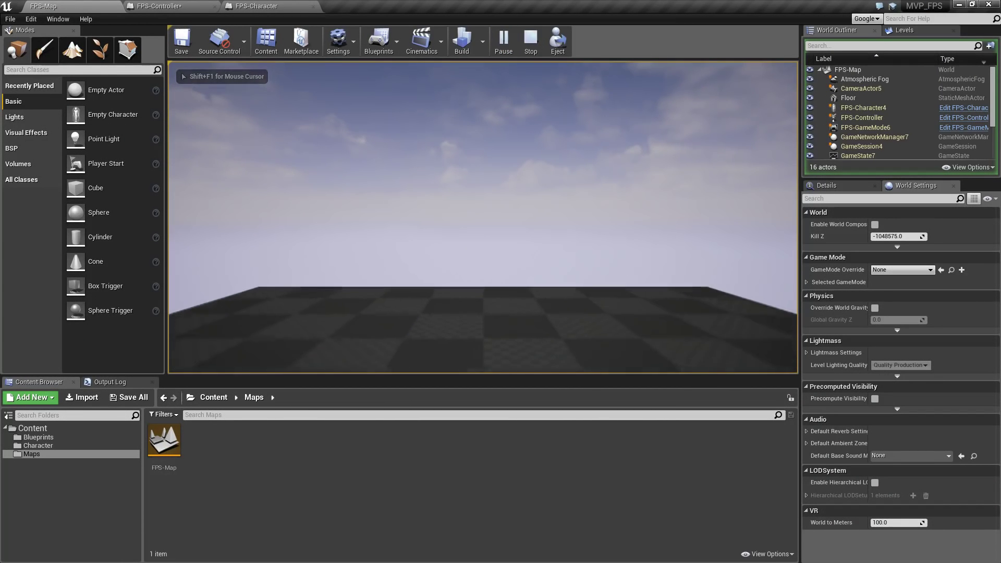
pyautogui.press('w')
pyautogui.press('w')
pyautogui.press('s')
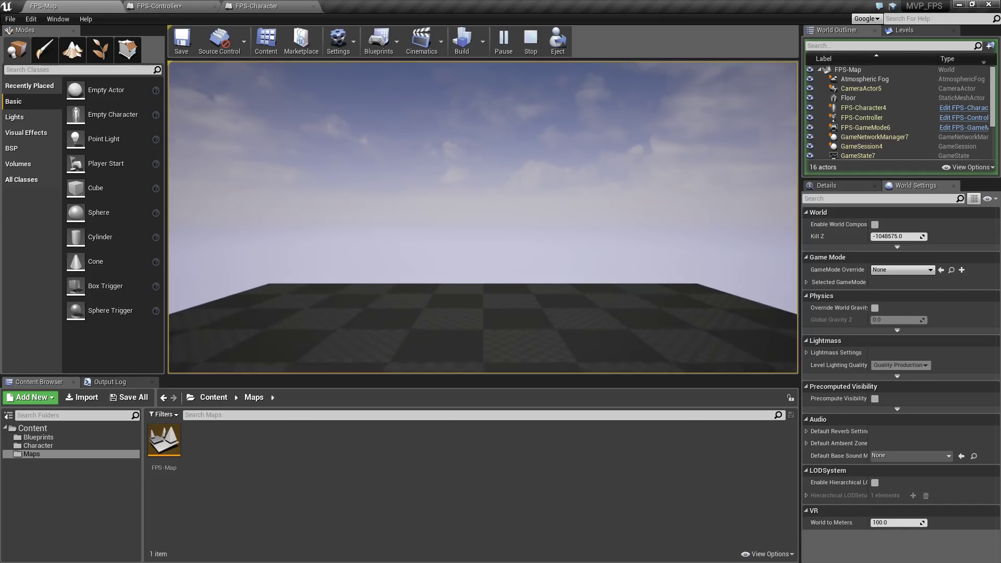
pyautogui.press('w')
pyautogui.press('Escape')
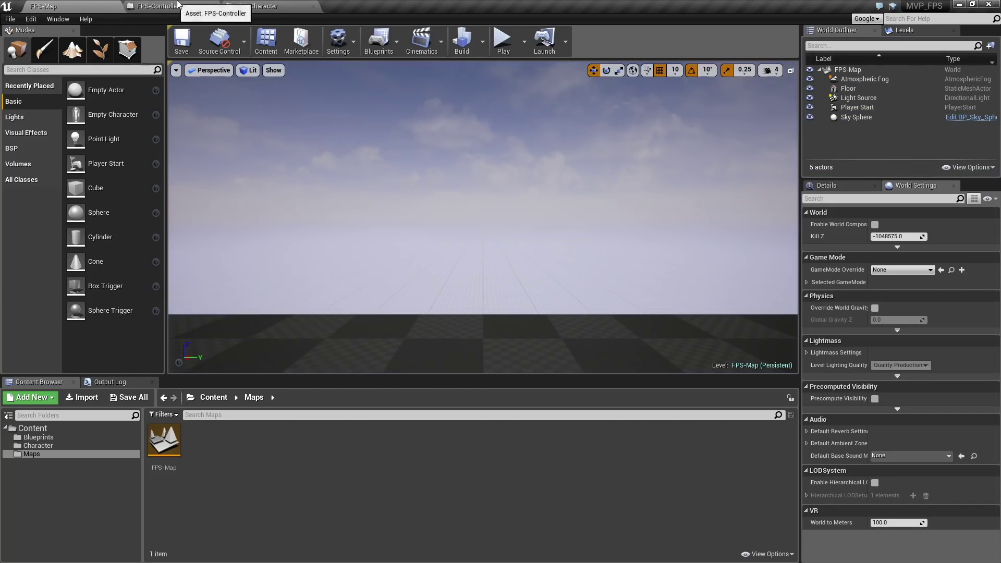
# Return to the FPS-Controller event graph and widen the graph area by narrowing the Details area
pyautogui.click(178, 5)
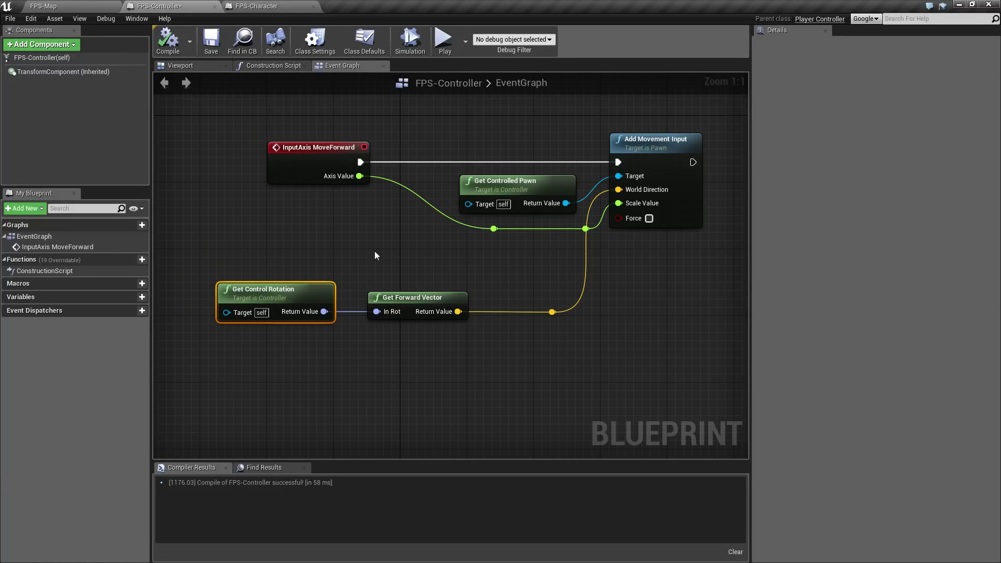
pyautogui.moveTo(225, 113); pyautogui.dragTo(655, 369)
pyautogui.click(527, 365)
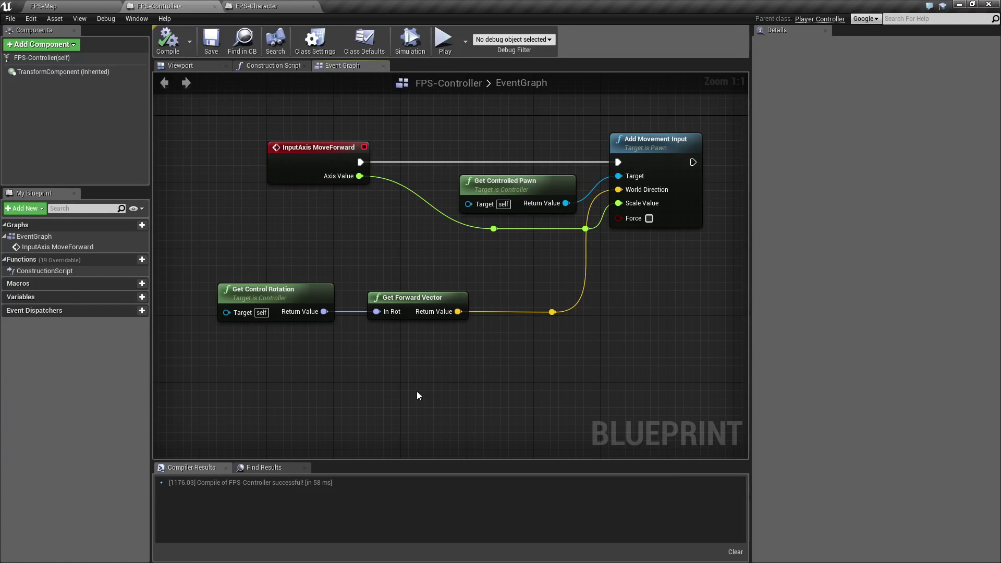
pyautogui.moveTo(417, 402); pyautogui.dragTo(447, 361, button='right')
pyautogui.scroll(-1, 427, 368)
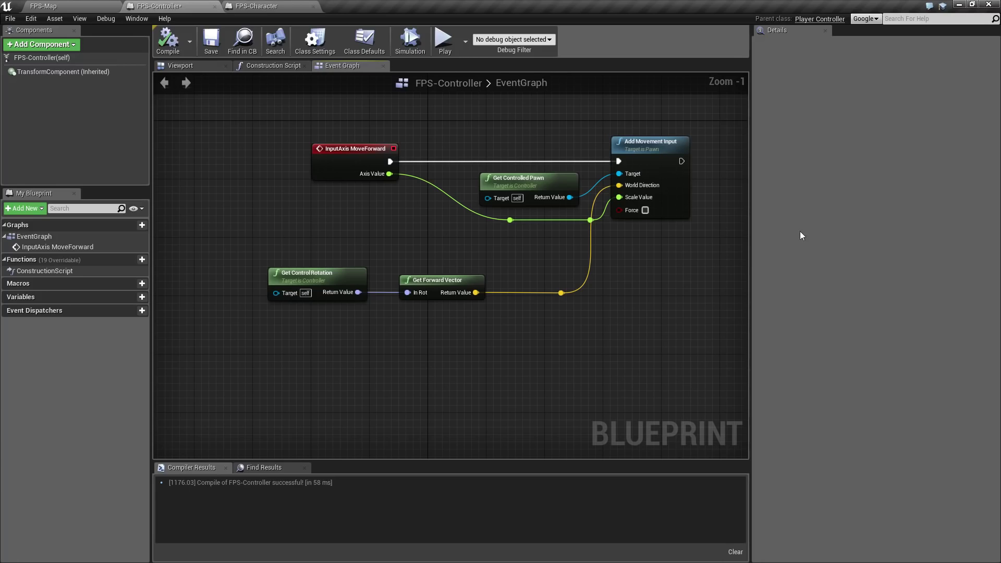
pyautogui.moveTo(750, 270); pyautogui.dragTo(846, 272)
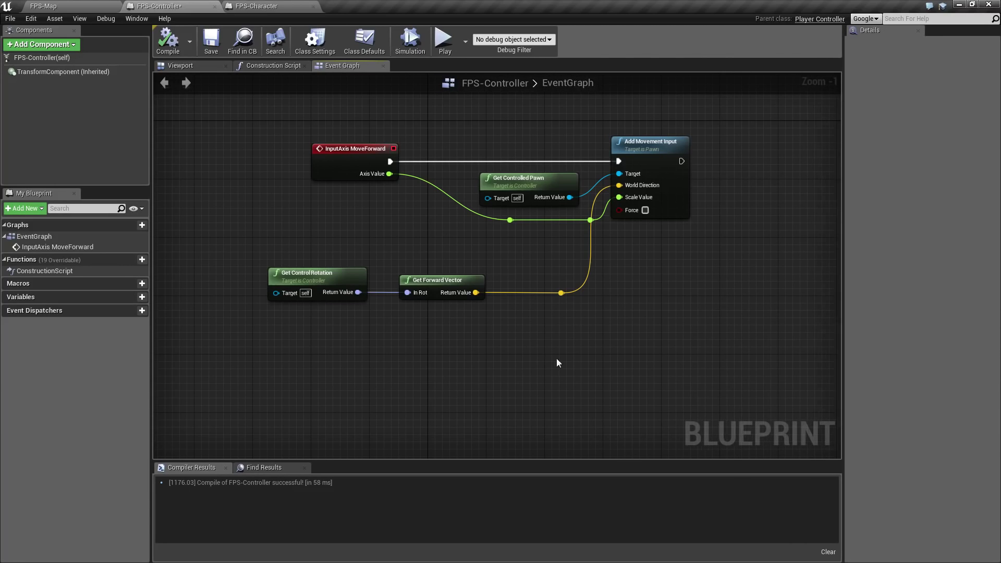
# Add the MoveRight axis event below the MoveForward node group
pyautogui.moveTo(414, 412); pyautogui.dragTo(471, 362, button='right')
pyautogui.rightClick(368, 378)
pyautogui.write('right')
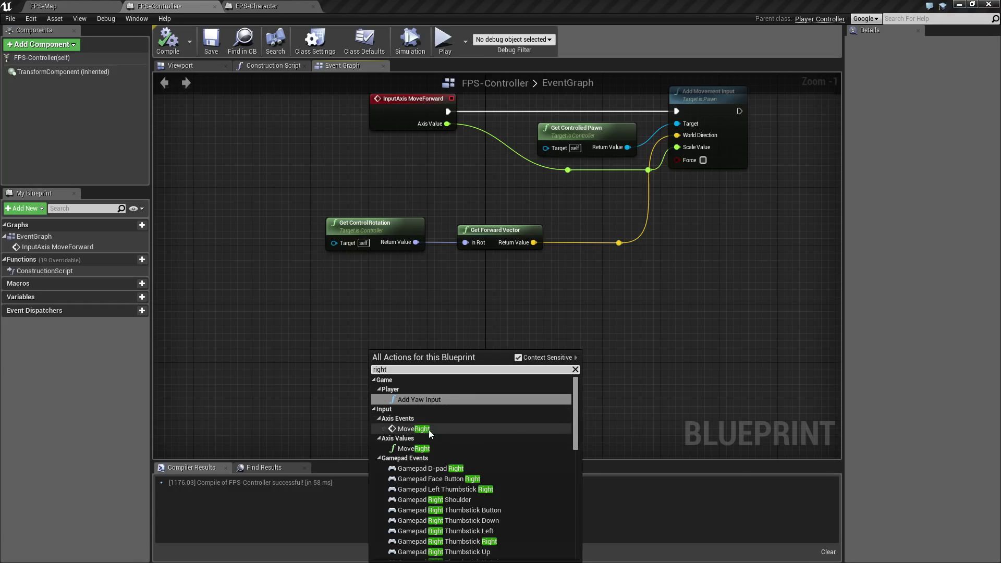
pyautogui.click(414, 428)
pyautogui.moveTo(502, 384); pyautogui.dragTo(439, 394, button='right')
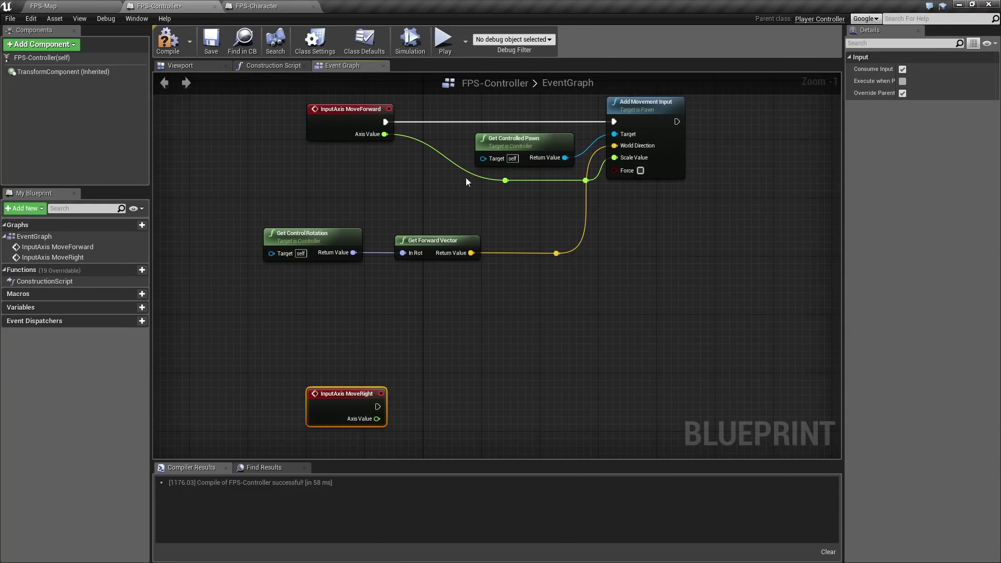
# Duplicate Get Controlled Pawn and Add Movement Input from the MoveForward group next to the InputAxis MoveRight event
pyautogui.click(522, 140)
pyautogui.keyDown('ctrl'); pyautogui.click(637, 109); pyautogui.keyUp('ctrl')
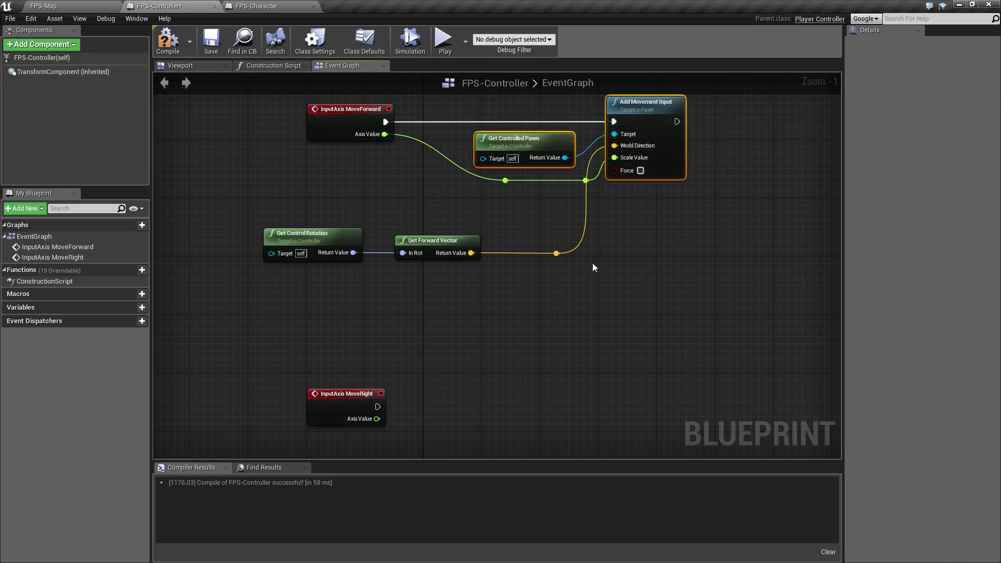
pyautogui.hotkey('ctrl', 'c')
pyautogui.hotkey('ctrl', 'v')
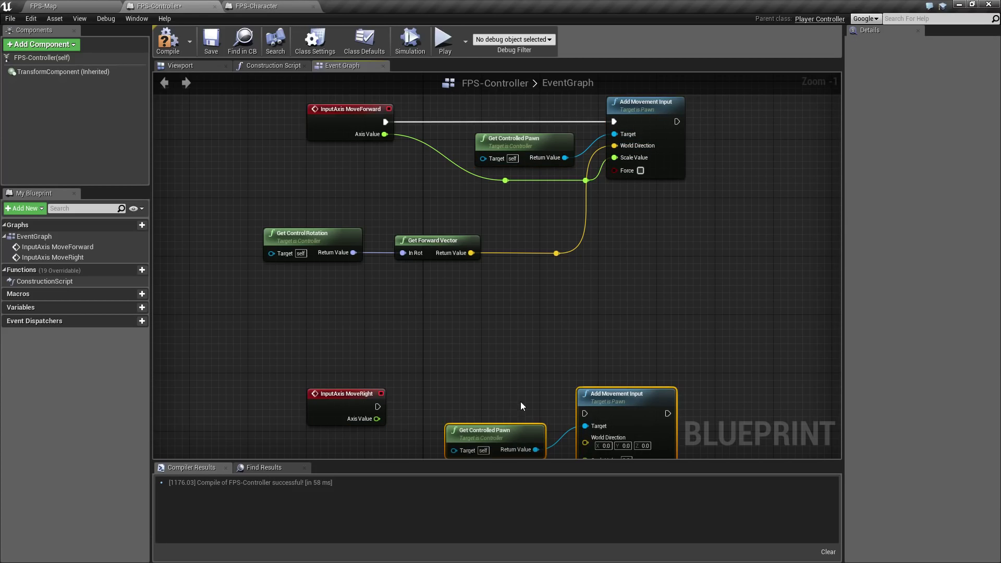
# Connect MoveRight's execution output and Axis Value to the copied Add Movement Input, routing the Scale Value wire beneath Get Controlled Pawn with a reroute node
pyautogui.moveTo(520, 402); pyautogui.dragTo(519, 337, button='right')
pyautogui.moveTo(376, 342); pyautogui.dragTo(593, 330)
pyautogui.moveTo(376, 355); pyautogui.dragTo(584, 388)
pyautogui.doubleClick(430, 359)
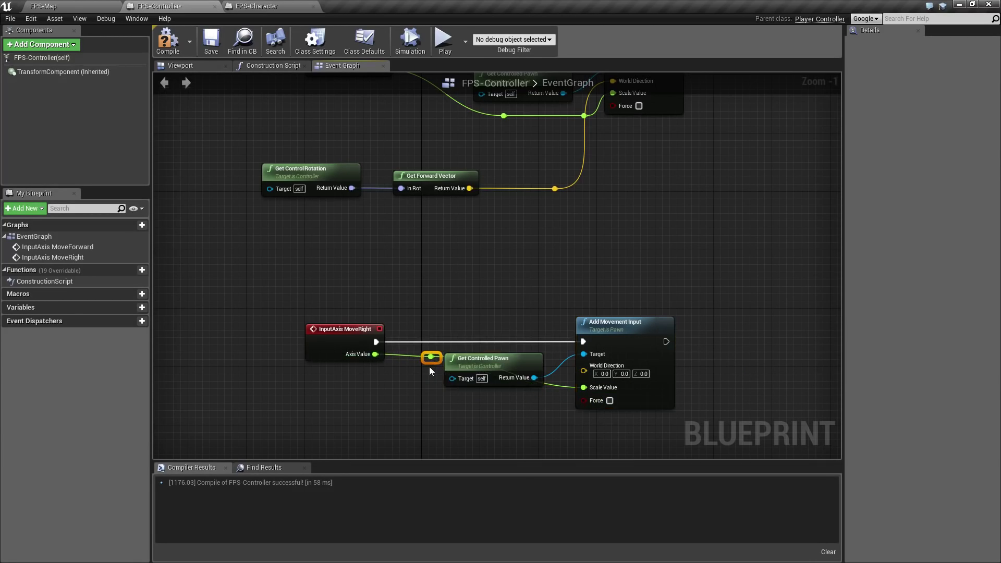
pyautogui.moveTo(430, 362); pyautogui.dragTo(439, 404)
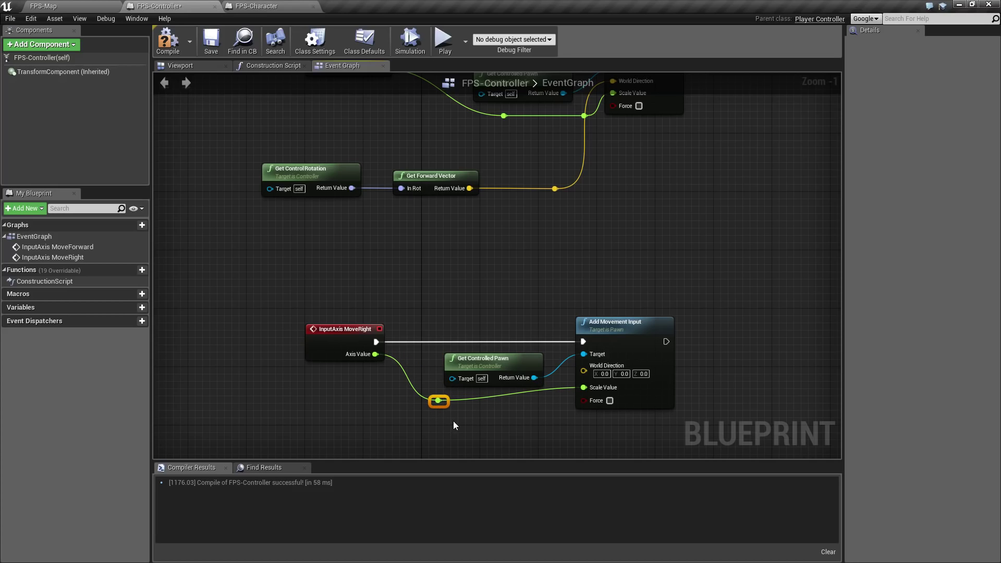
# Duplicate the Get Control Rotation and Get Forward Vector pair below the MoveRight nodes
pyautogui.moveTo(527, 419); pyautogui.dragTo(515, 384, button='right')
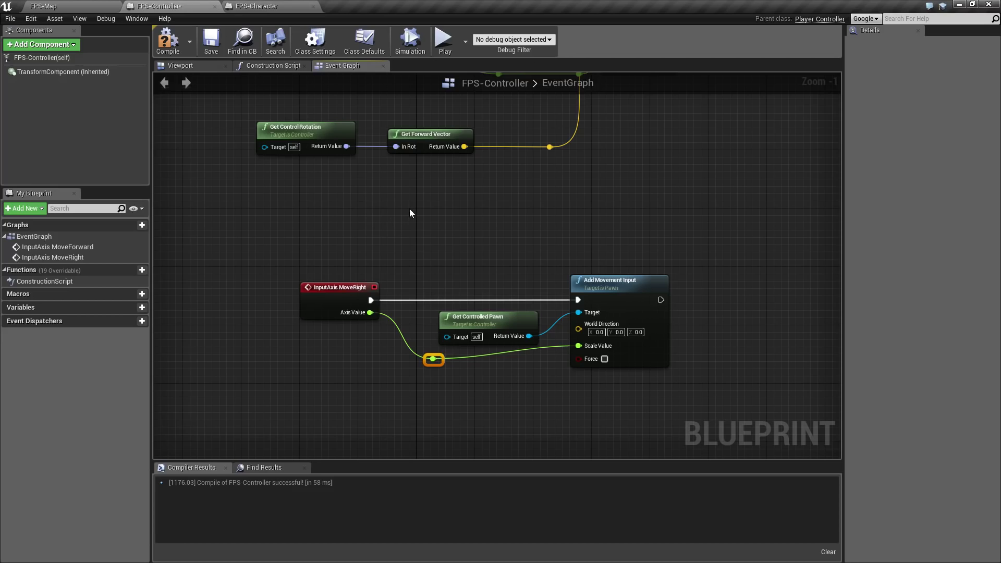
pyautogui.moveTo(389, 202); pyautogui.dragTo(273, 138)
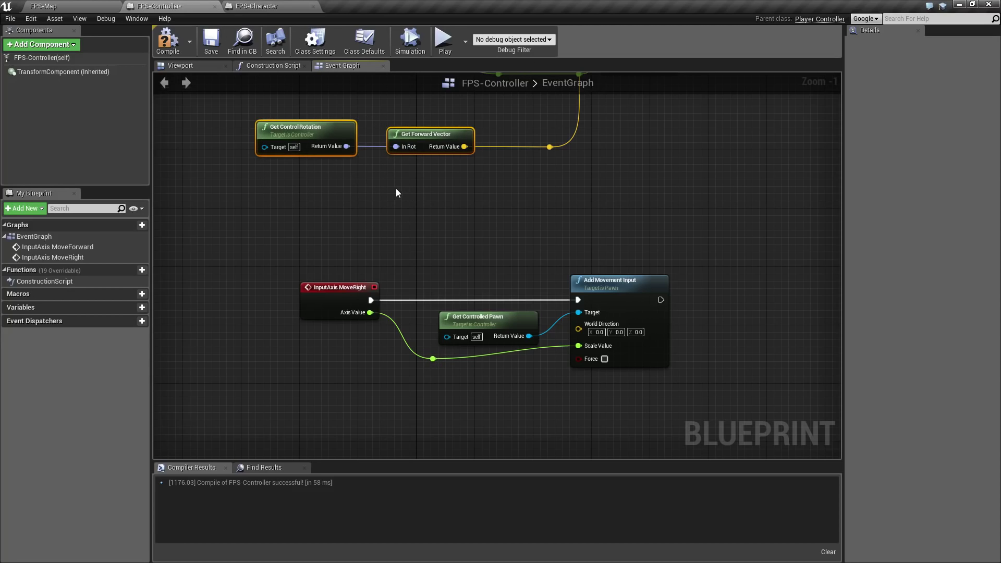
pyautogui.hotkey('ctrl', 'c')
pyautogui.moveTo(393, 316); pyautogui.dragTo(412, 241, button='right')
pyautogui.hotkey('ctrl', 'v')
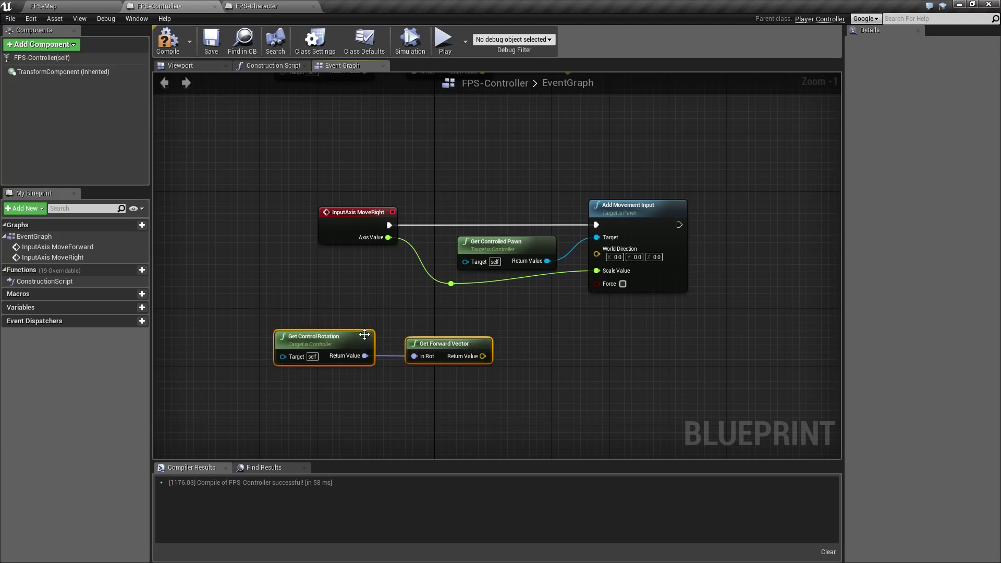
# Delete the copied Get Forward Vector node from the MoveRight group
pyautogui.click(419, 343)
pyautogui.moveTo(428, 344); pyautogui.dragTo(413, 347)
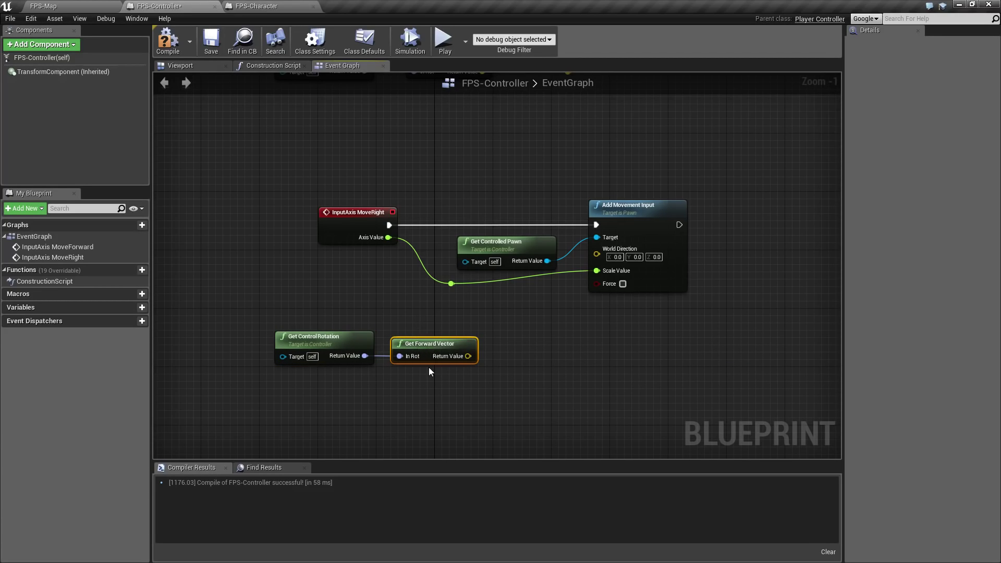
pyautogui.press('Delete')
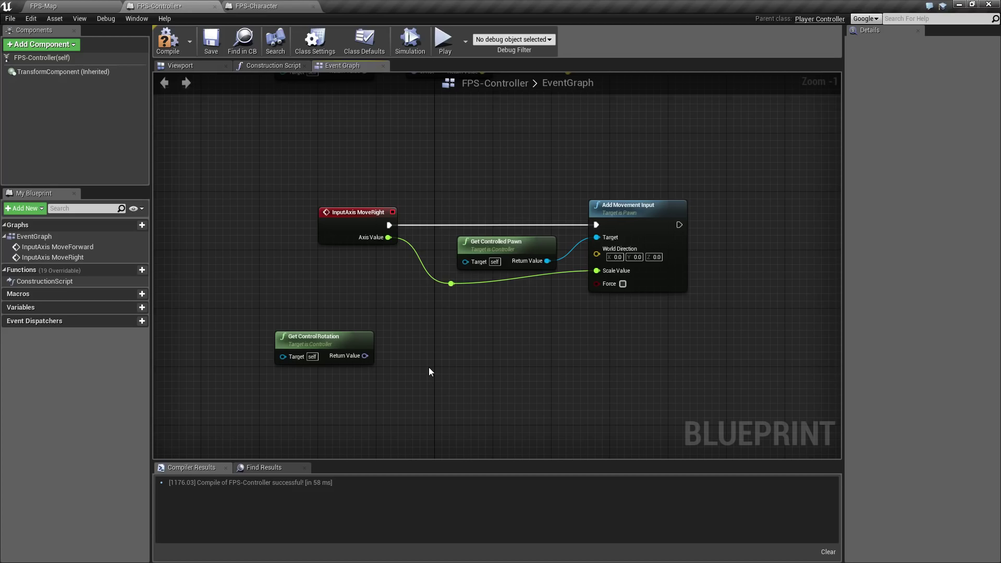
# Add a Get Right Vector node fed by Get Control Rotation and connect its output to the MoveRight Add Movement Input's World Direction
pyautogui.moveTo(365, 356); pyautogui.dragTo(412, 349)
pyautogui.write('get right vector')
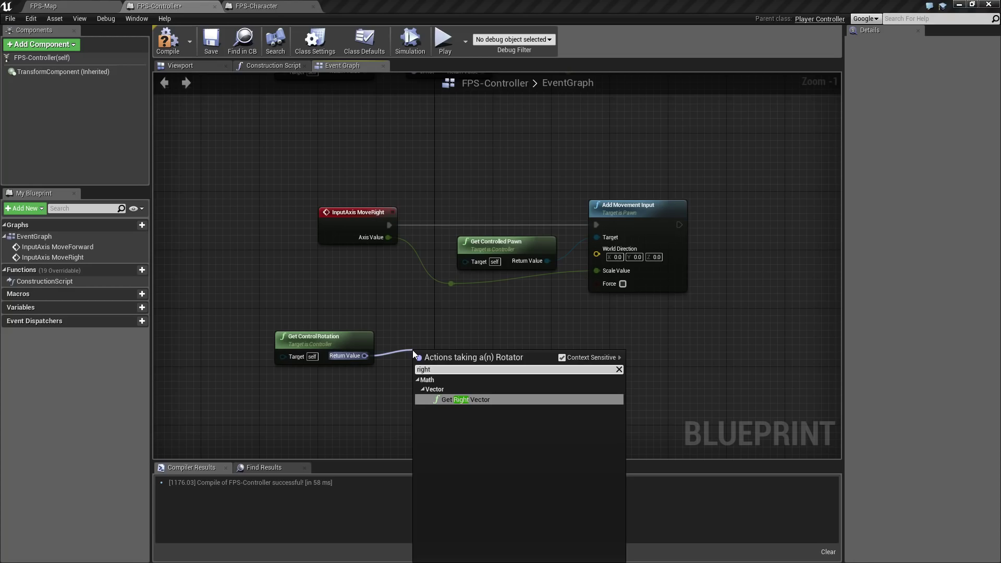
pyautogui.press('Return')
pyautogui.moveTo(464, 366); pyautogui.dragTo(598, 256)
# Insert a reroute node in the World Direction wire, place it level with Get Right Vector, and compile the blueprint
pyautogui.click(530, 305)
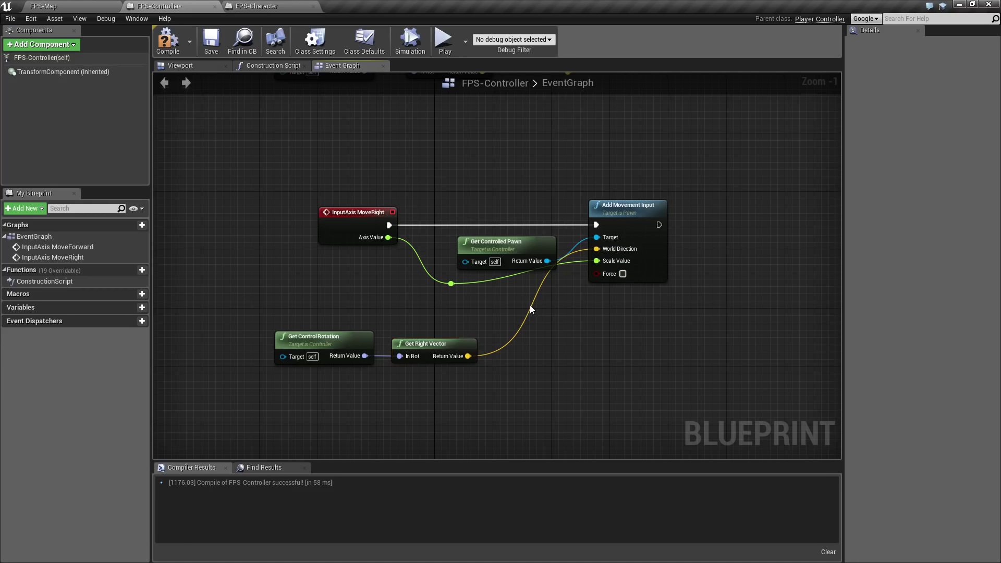
pyautogui.doubleClick(533, 311)
pyautogui.moveTo(532, 316); pyautogui.dragTo(540, 366)
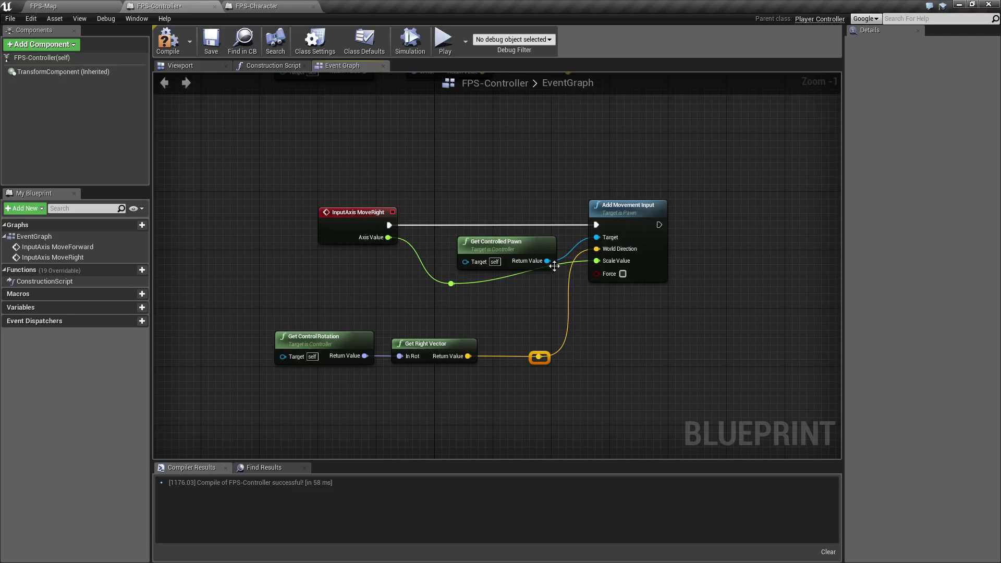
pyautogui.click(168, 41)
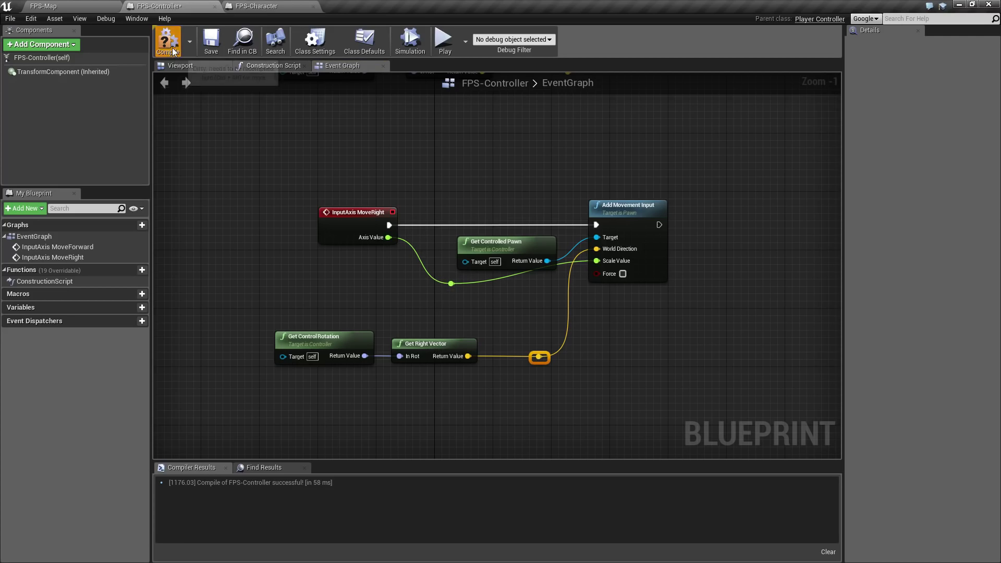
# Play-test the game, moving the pawn forward, backward, left and right, and end the preview
pyautogui.click(443, 42)
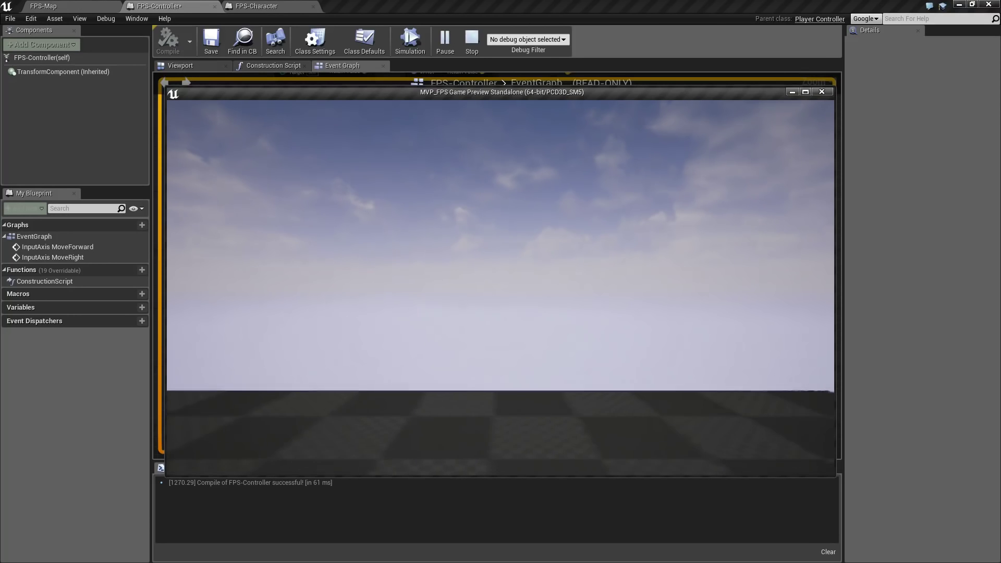
pyautogui.press('d')
pyautogui.press('s')
pyautogui.press('a')
pyautogui.press('w')
pyautogui.press('d')
pyautogui.press('s')
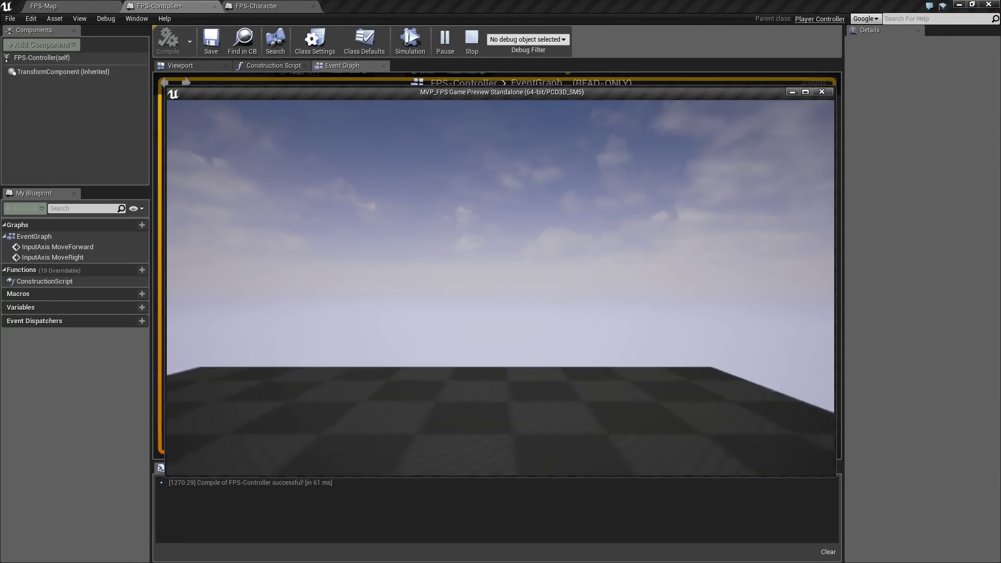
pyautogui.press('a')
pyautogui.press('w')
pyautogui.press('d')
pyautogui.press('s')
pyautogui.press('a')
pyautogui.press('w')
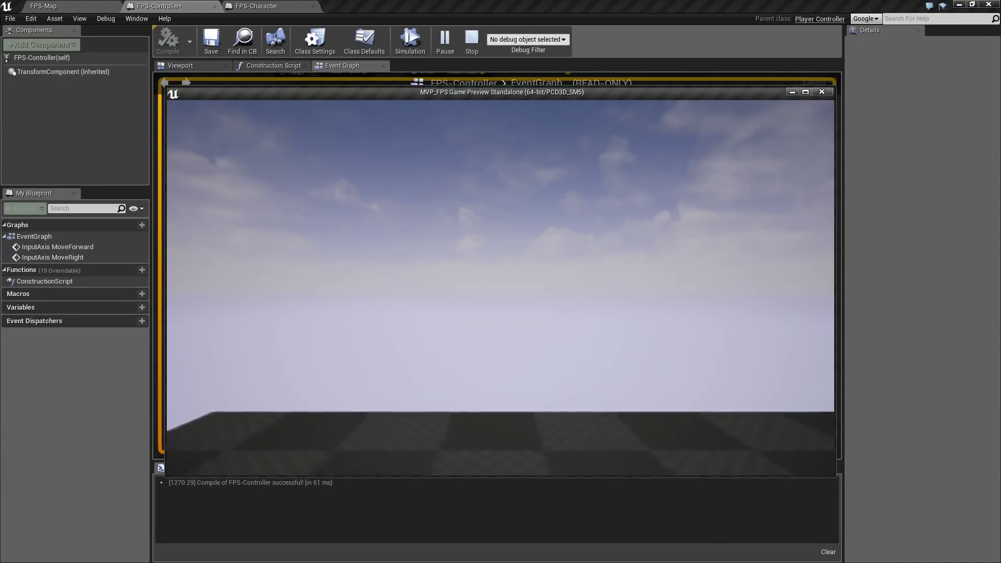
pyautogui.press('s')
pyautogui.press('d')
pyautogui.press('w')
pyautogui.press('a')
pyautogui.press('s')
pyautogui.press('d')
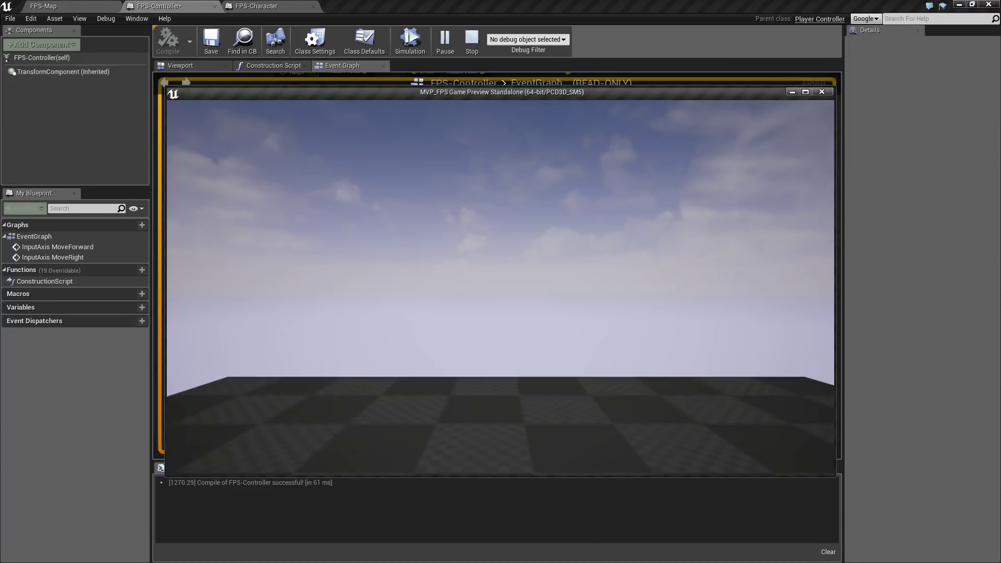
pyautogui.press('w')
pyautogui.press('d')
pyautogui.press('s')
pyautogui.press('w')
pyautogui.press('a')
pyautogui.press('Escape')
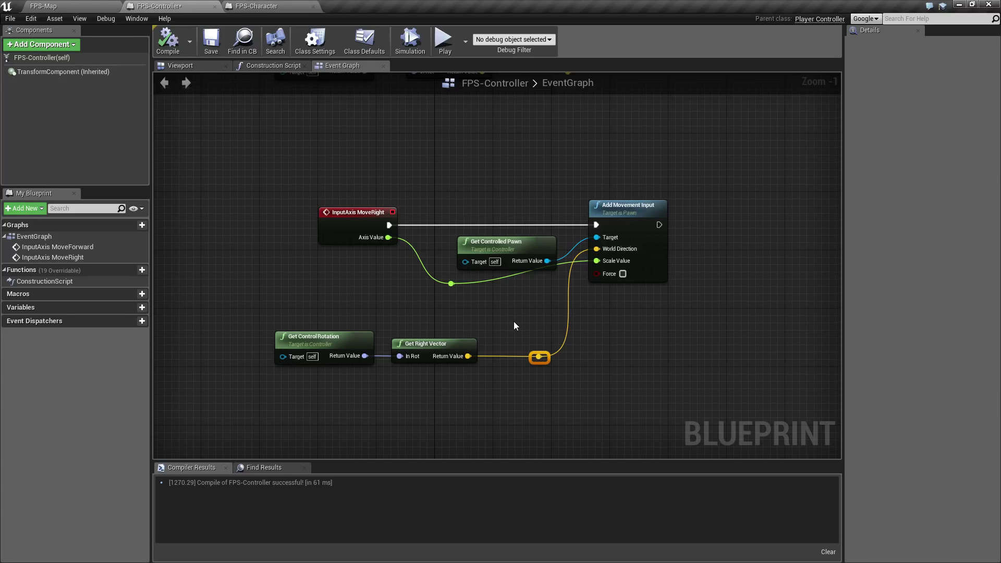
# Move the whole MoveRight node group to sit below the MoveForward group and save the blueprint
pyautogui.moveTo(494, 319); pyautogui.dragTo(534, 329, button='right')
pyautogui.moveTo(291, 196); pyautogui.dragTo(696, 374)
pyautogui.moveTo(695, 375); pyautogui.dragTo(696, 431, button='right')
pyautogui.moveTo(673, 283); pyautogui.dragTo(614, 271)
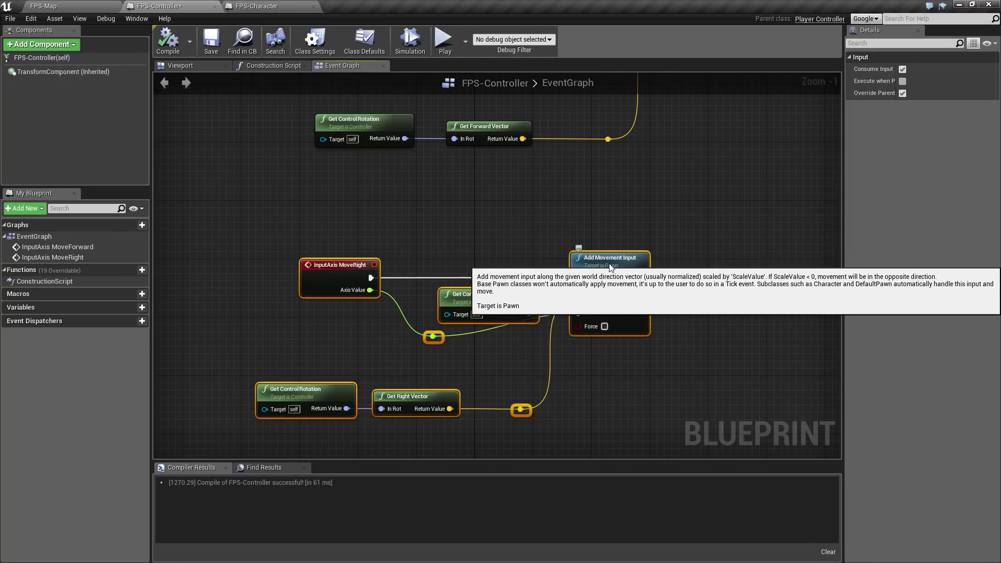
pyautogui.click(475, 214)
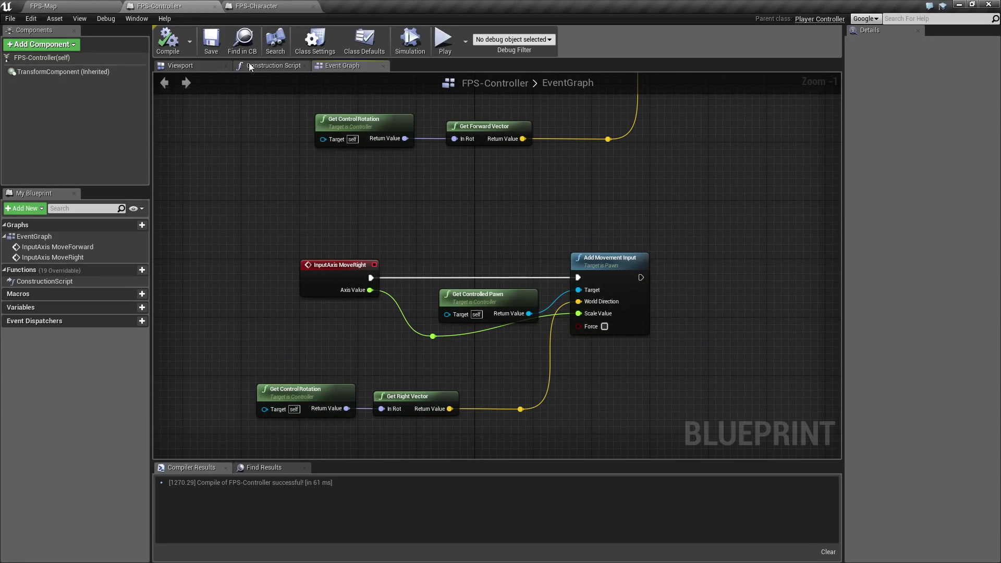
pyautogui.click(212, 41)
# Add two new axis mappings beneath MoveForward and MoveRight in the project's Input settings
pyautogui.click(90, 6)
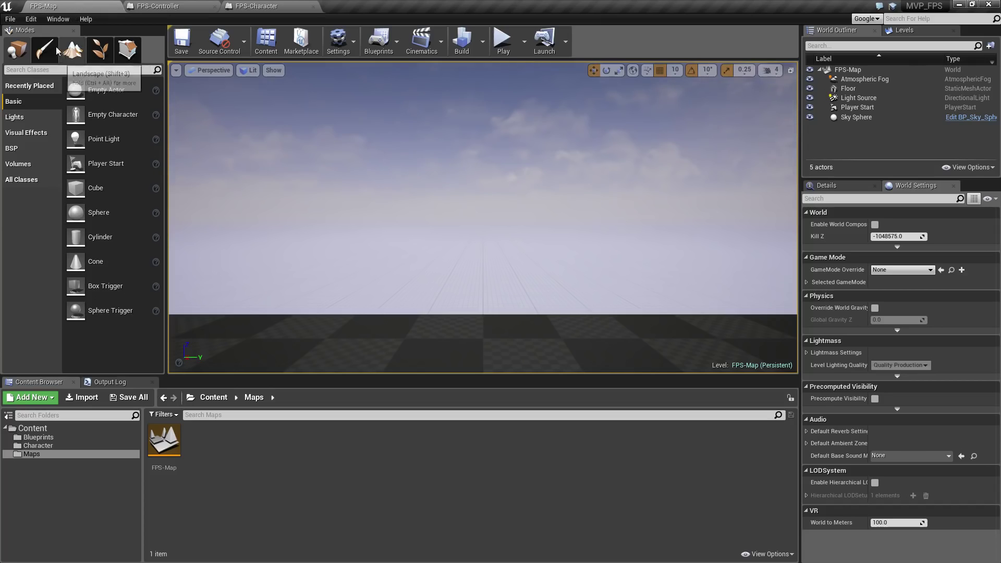
pyautogui.click(30, 19)
pyautogui.click(60, 166)
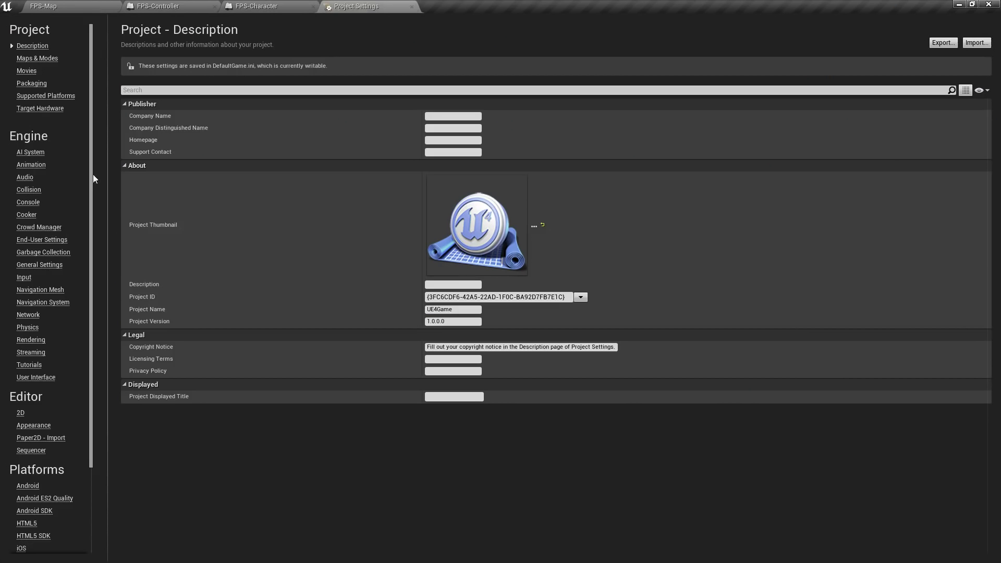
pyautogui.click(24, 278)
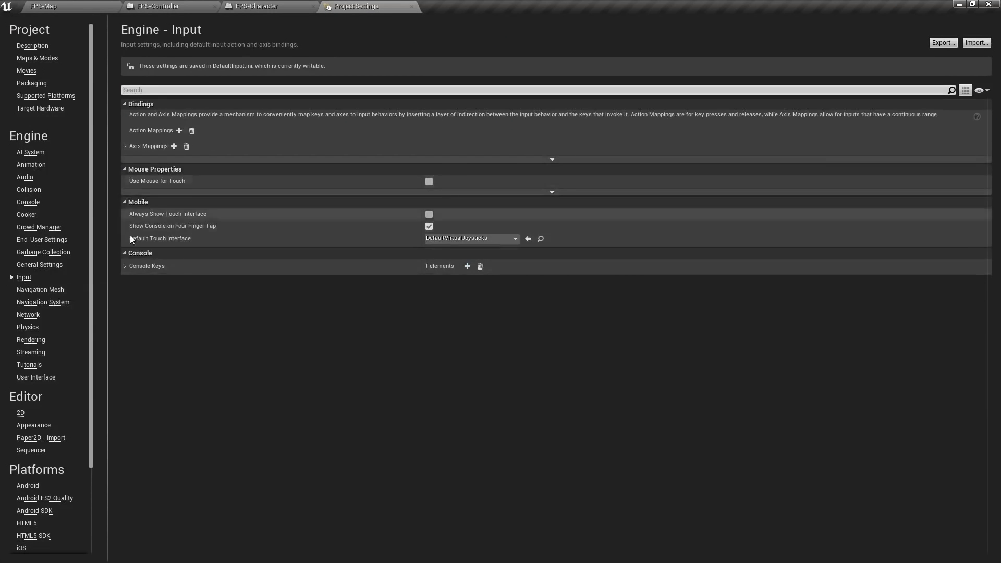
pyautogui.click(125, 147)
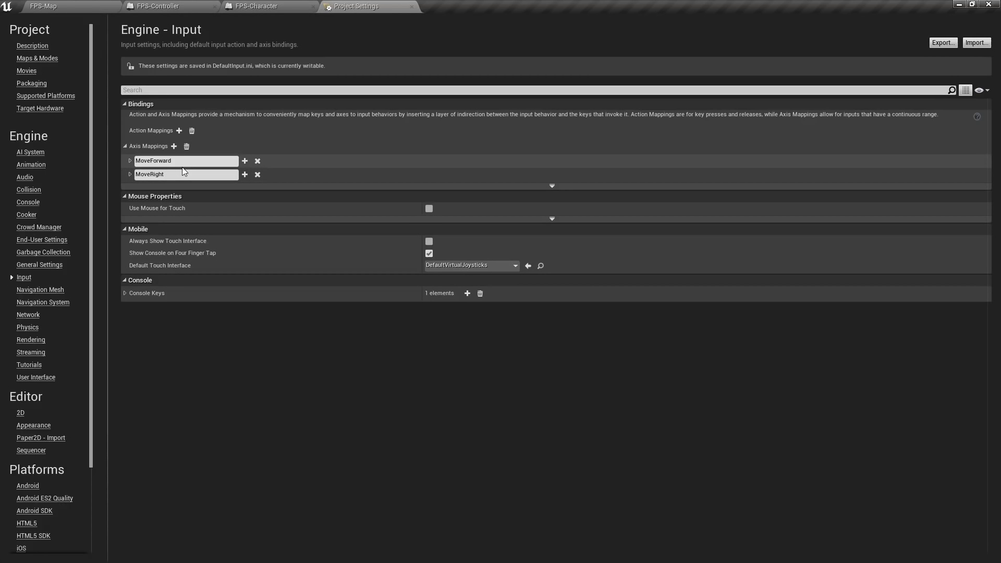
pyautogui.click(171, 174)
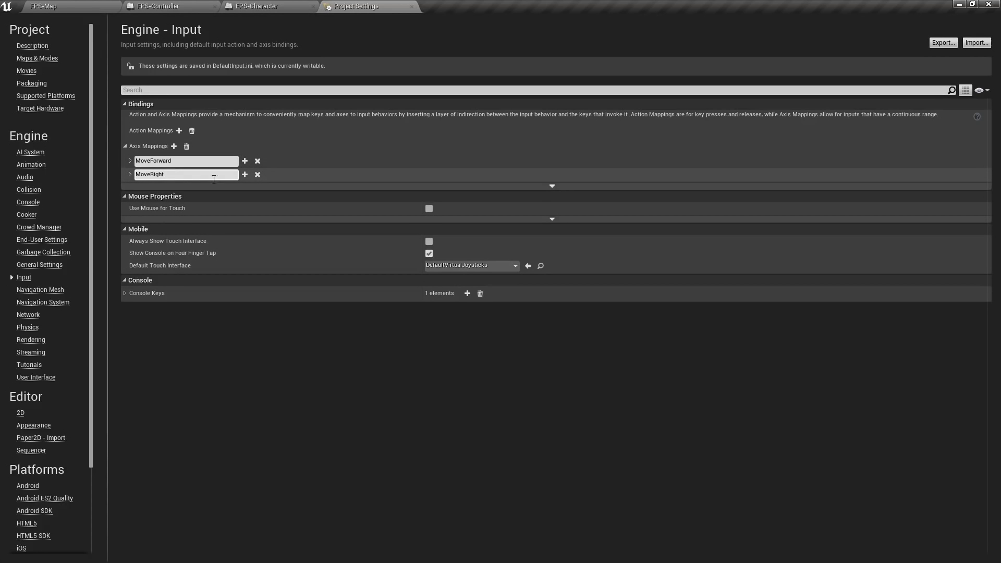
pyautogui.click(173, 146)
pyautogui.click(173, 146)
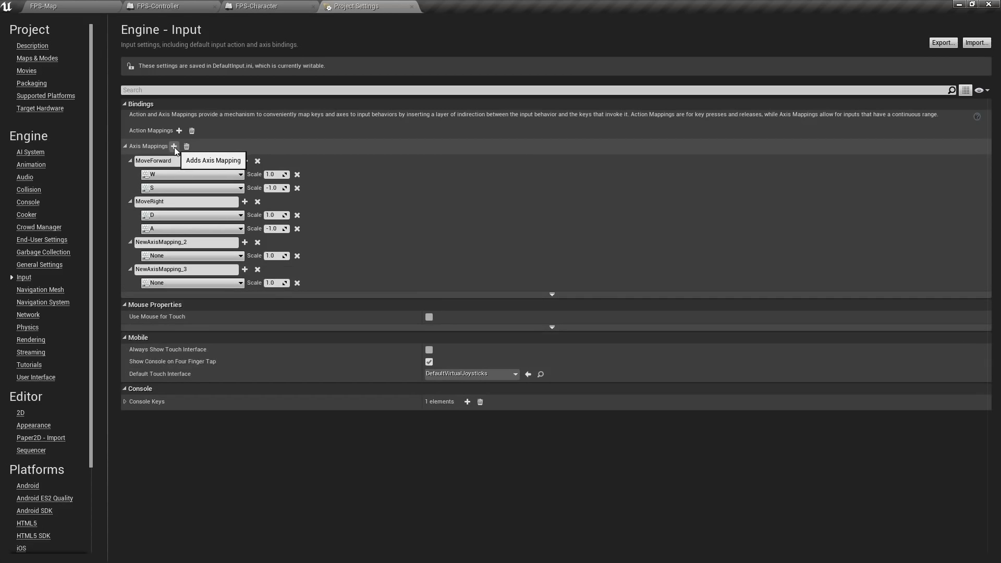
# Name the two new axis mappings LookUp and Turn
pyautogui.click(185, 242)
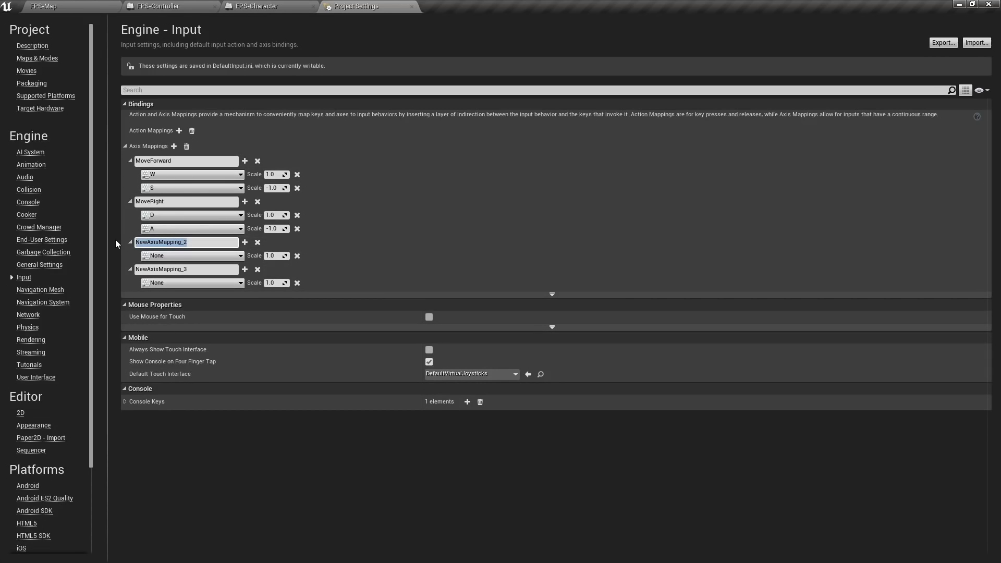
pyautogui.write('LookUp')
pyautogui.moveTo(203, 271); pyautogui.dragTo(102, 271)
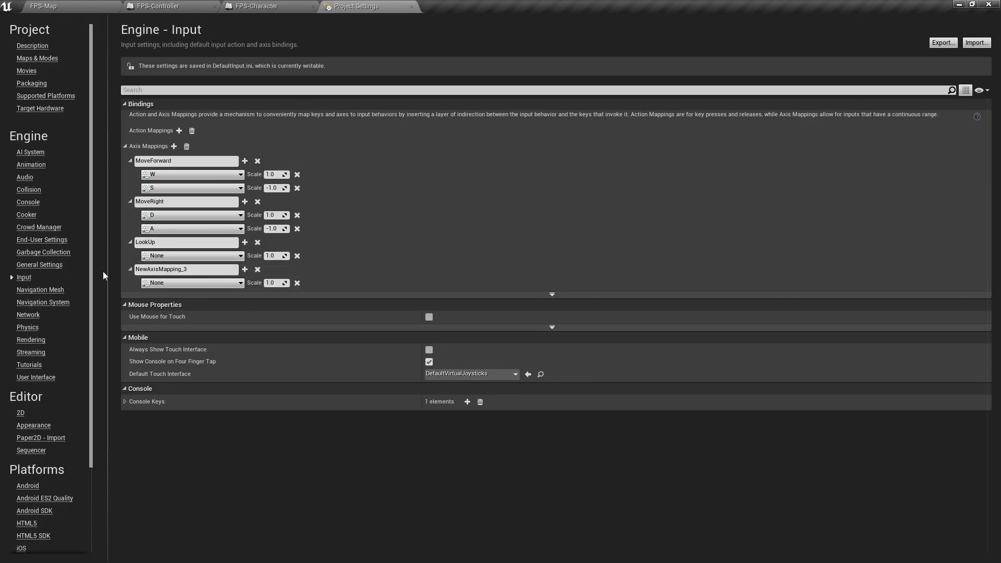
pyautogui.moveTo(210, 271); pyautogui.dragTo(117, 271)
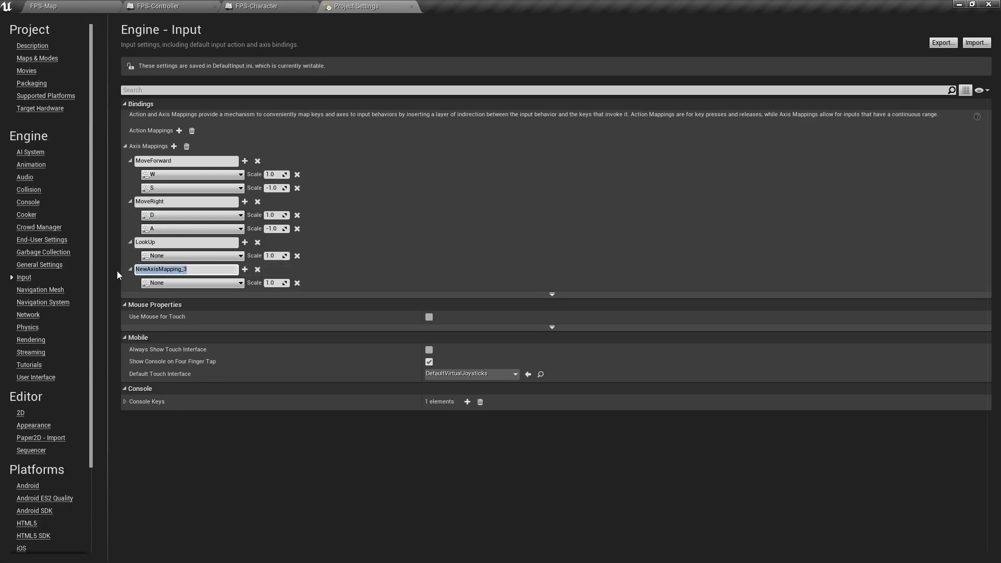
pyautogui.write('Turn')
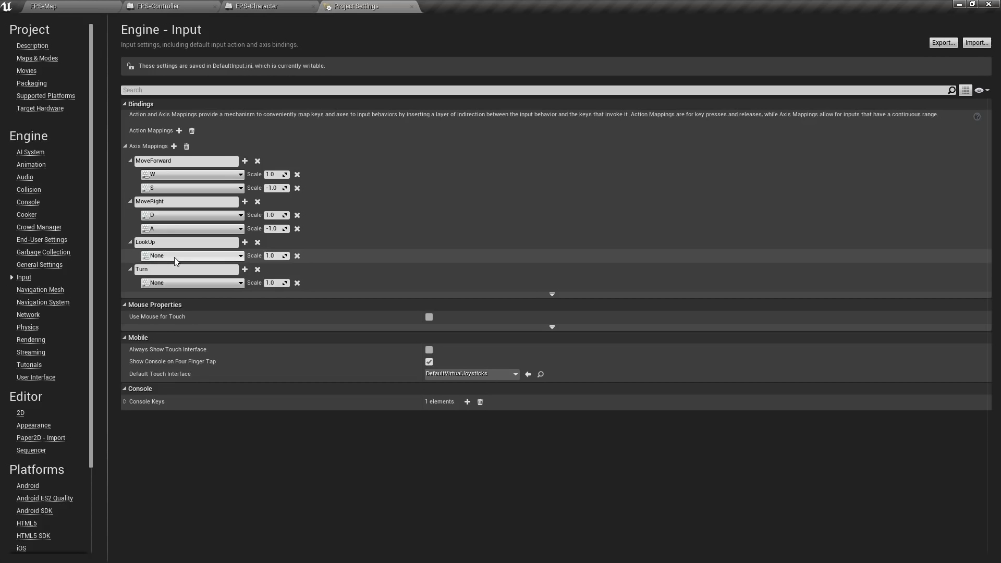
# Bind the LookUp axis mapping to Mouse Y and the Turn axis mapping to Mouse X
pyautogui.click(175, 260)
pyautogui.write('mouse')
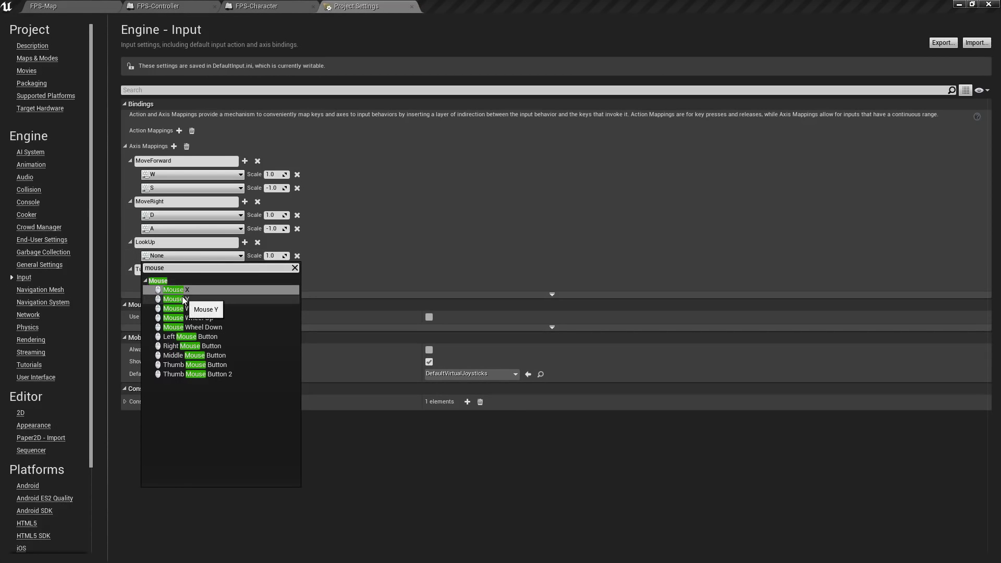
pyautogui.click(181, 298)
pyautogui.click(171, 283)
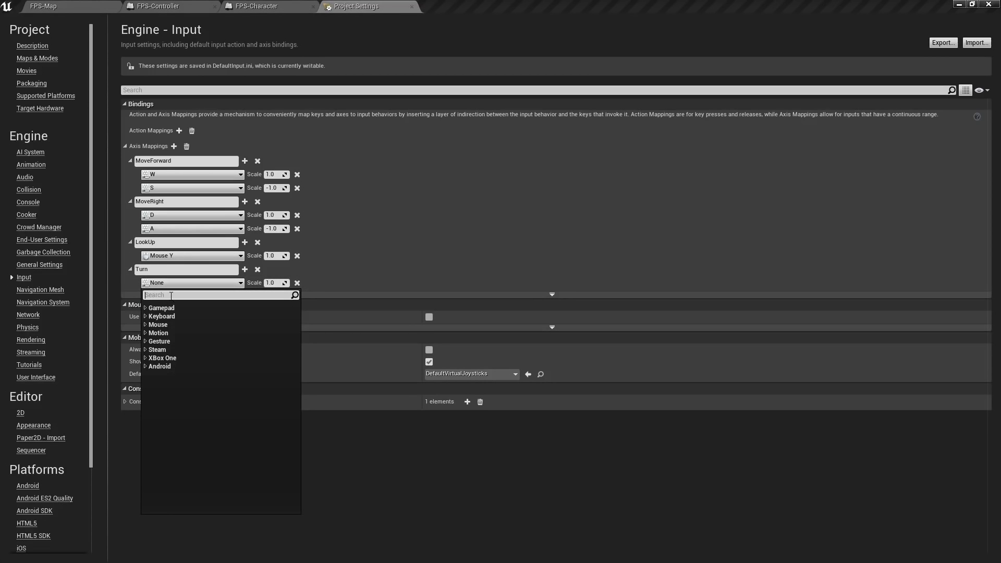
pyautogui.write('mouse')
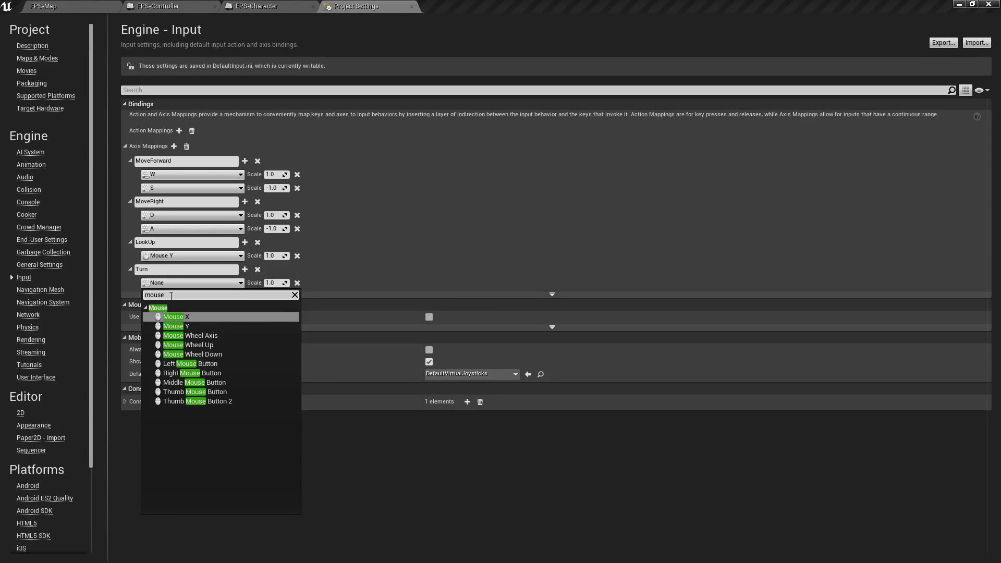
pyautogui.click(176, 316)
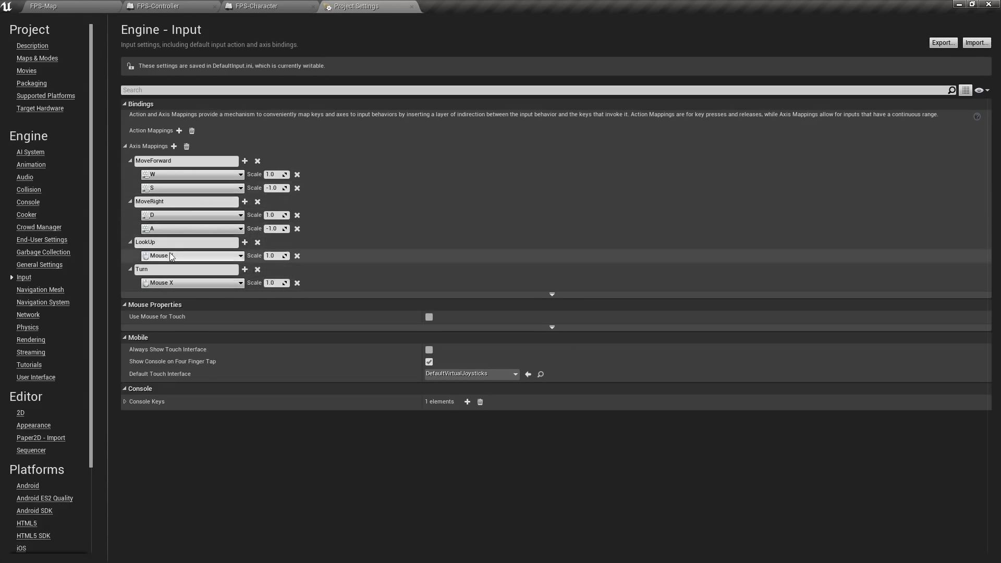
# Add the InputAxis LookUp event to the FPS-Controller event graph below the MoveRight nodes
pyautogui.click(178, 5)
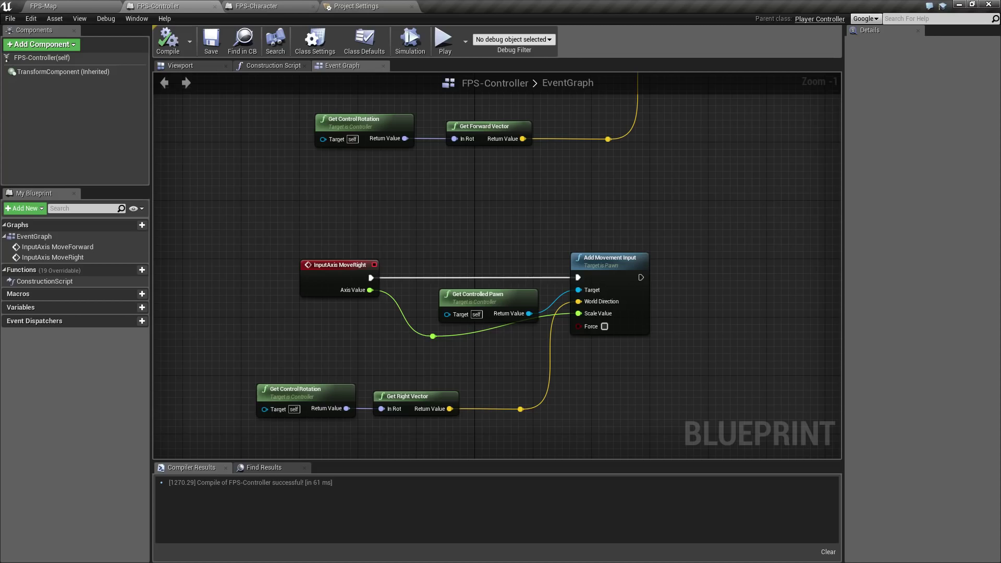
pyautogui.moveTo(663, 411); pyautogui.dragTo(709, 302, button='right')
pyautogui.moveTo(708, 172); pyautogui.dragTo(640, 234, button='right')
pyautogui.moveTo(599, 227); pyautogui.dragTo(605, 225)
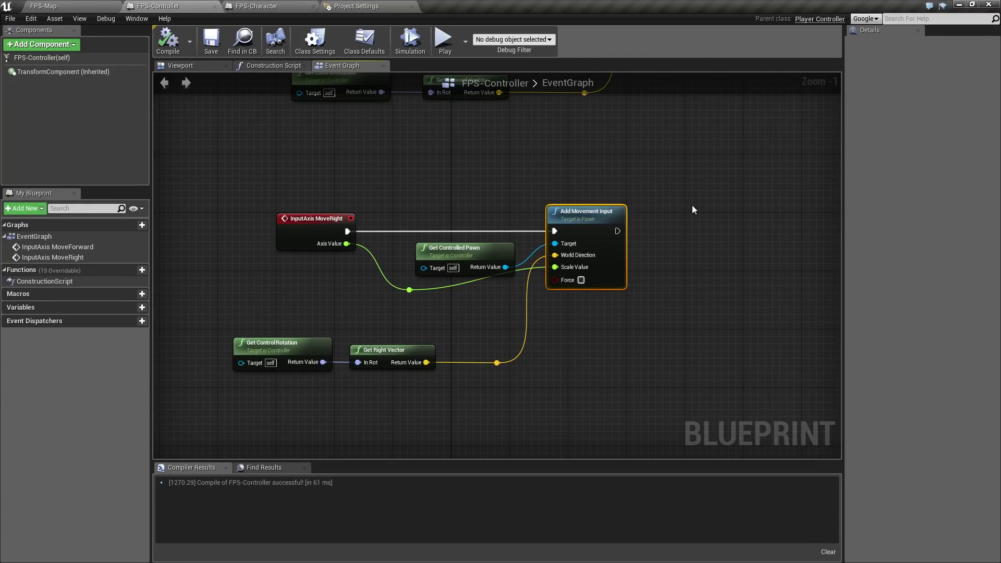
pyautogui.moveTo(693, 189); pyautogui.dragTo(689, 145, button='right')
pyautogui.moveTo(509, 403); pyautogui.dragTo(578, 301, button='right')
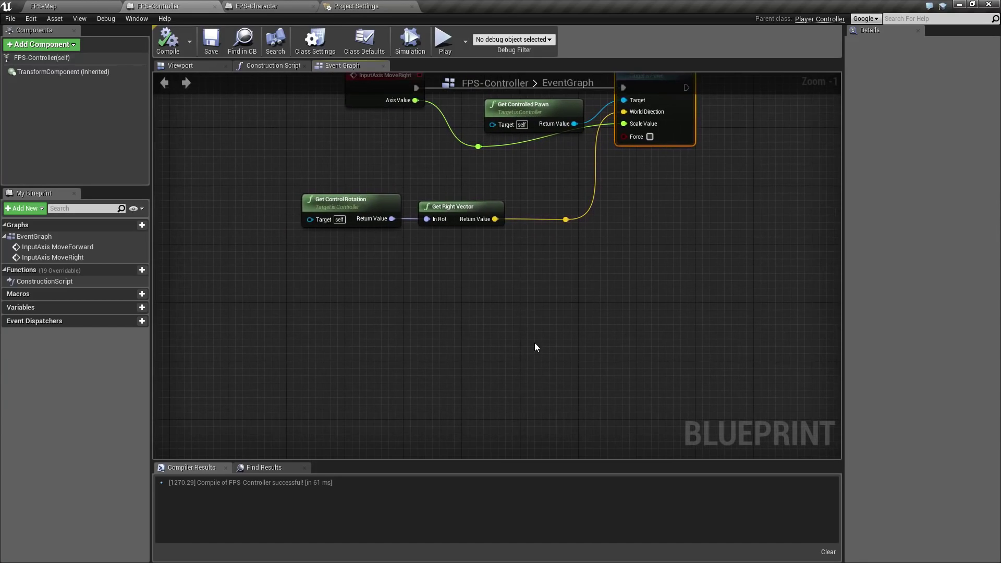
pyautogui.moveTo(535, 347); pyautogui.dragTo(560, 298, button='right')
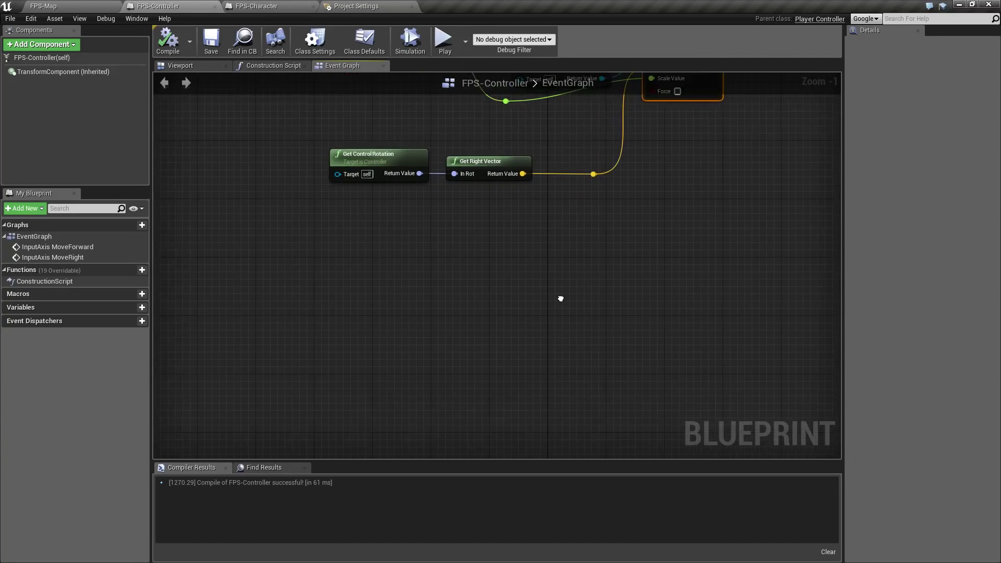
pyautogui.rightClick(351, 301)
pyautogui.write('look')
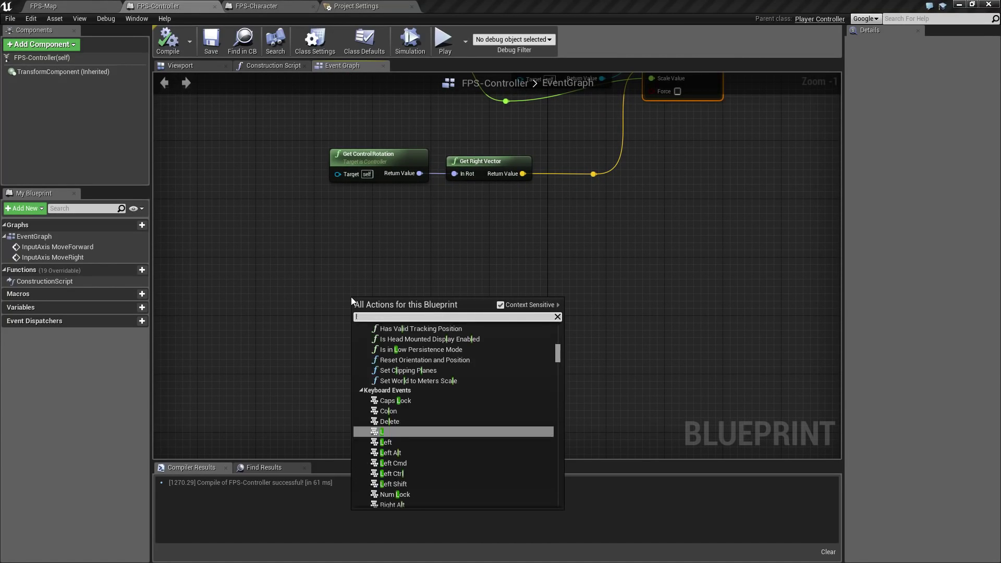
pyautogui.press('Up')
pyautogui.press('Up')
pyautogui.press('Up')
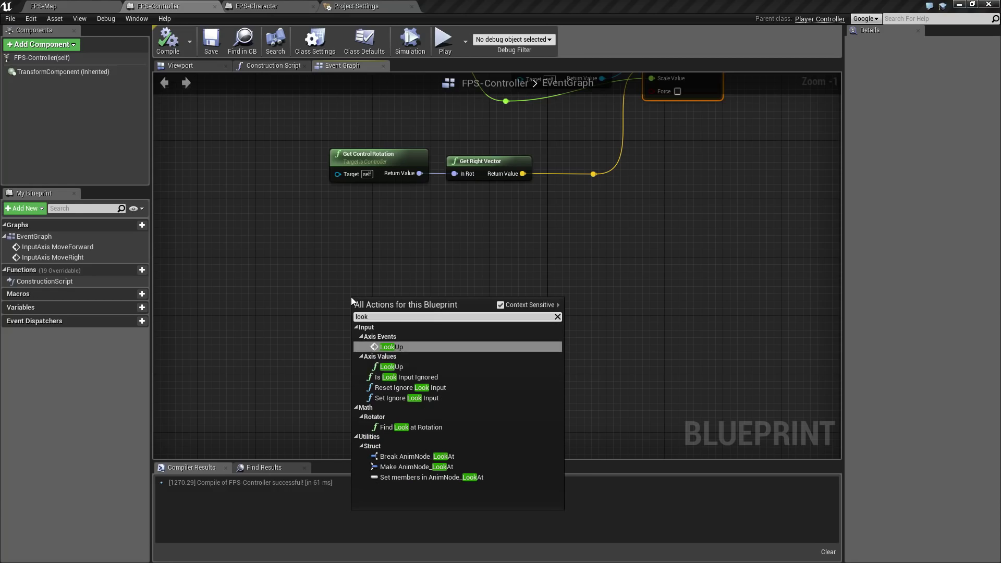
pyautogui.press('Return')
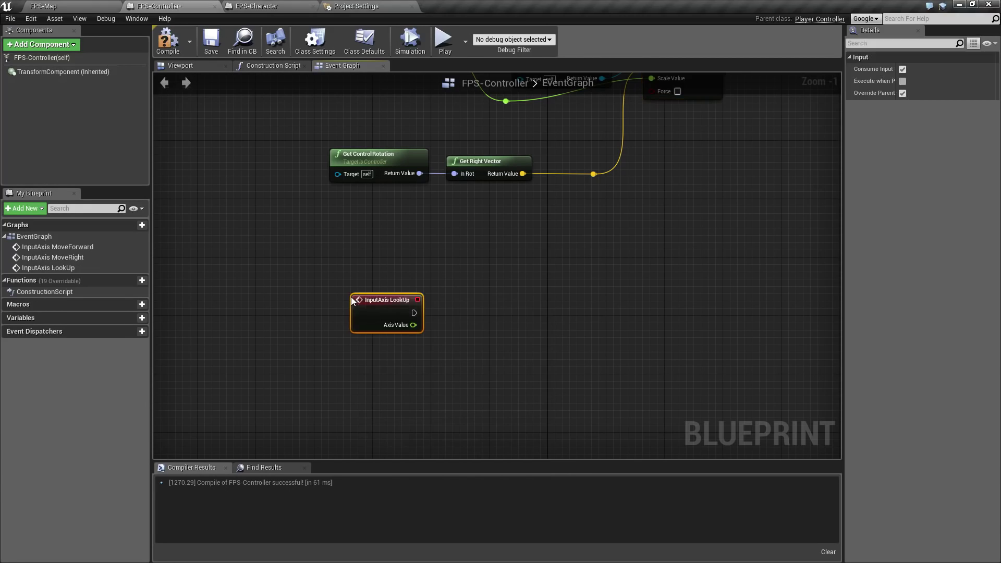
# Add the InputAxis Turn event below InputAxis LookUp and line up the two event nodes with a gap between them
pyautogui.rightClick(365, 371)
pyautogui.write('turn')
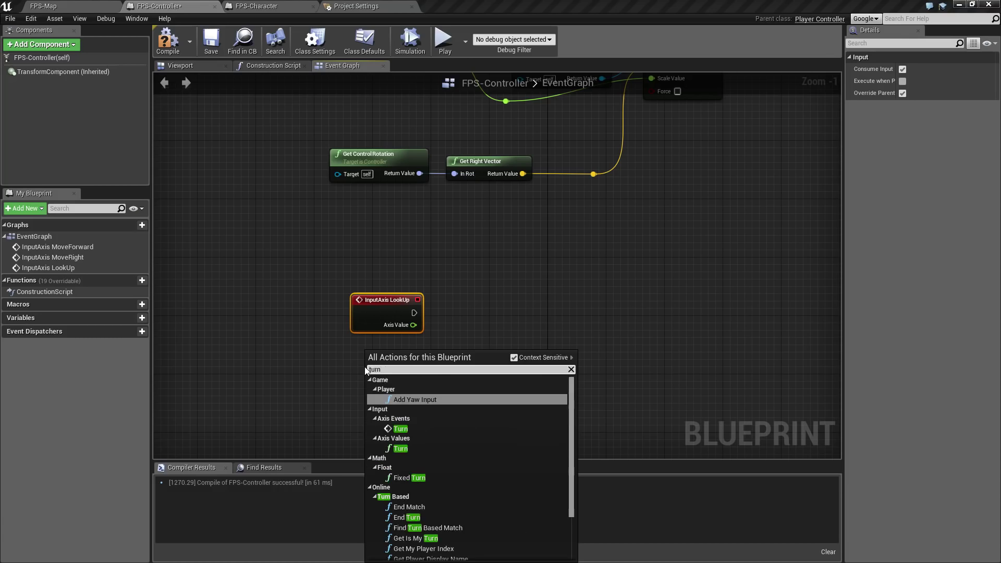
pyautogui.click(407, 430)
pyautogui.moveTo(483, 389); pyautogui.dragTo(503, 313, button='right')
pyautogui.scroll(1, 447, 361)
pyautogui.moveTo(409, 281); pyautogui.dragTo(354, 355)
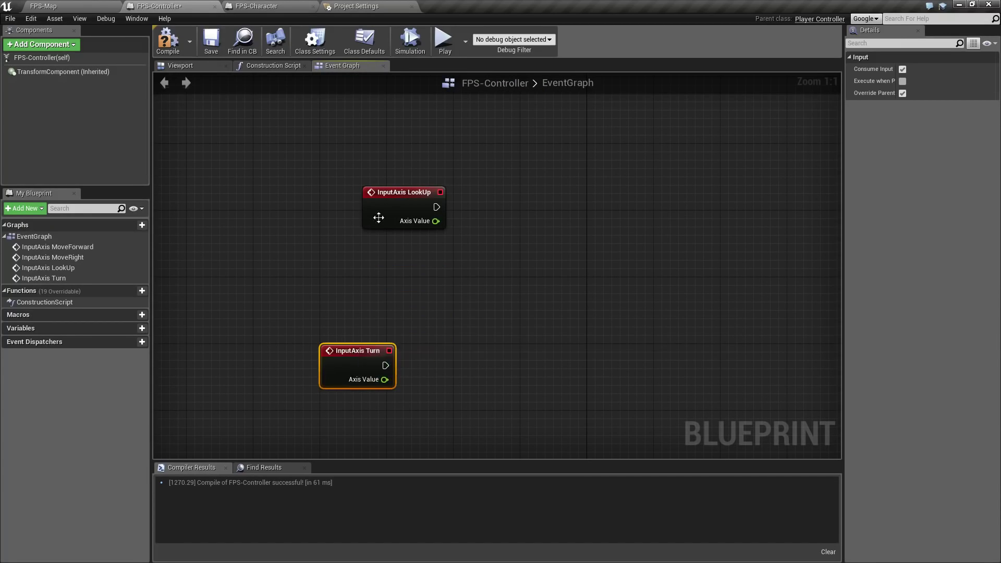
pyautogui.moveTo(385, 196); pyautogui.dragTo(345, 229)
# Add an Add Yaw Input node beside InputAxis Turn in the FPS-Controller event graph
pyautogui.moveTo(454, 359); pyautogui.dragTo(460, 314, button='right')
pyautogui.rightClick(440, 319)
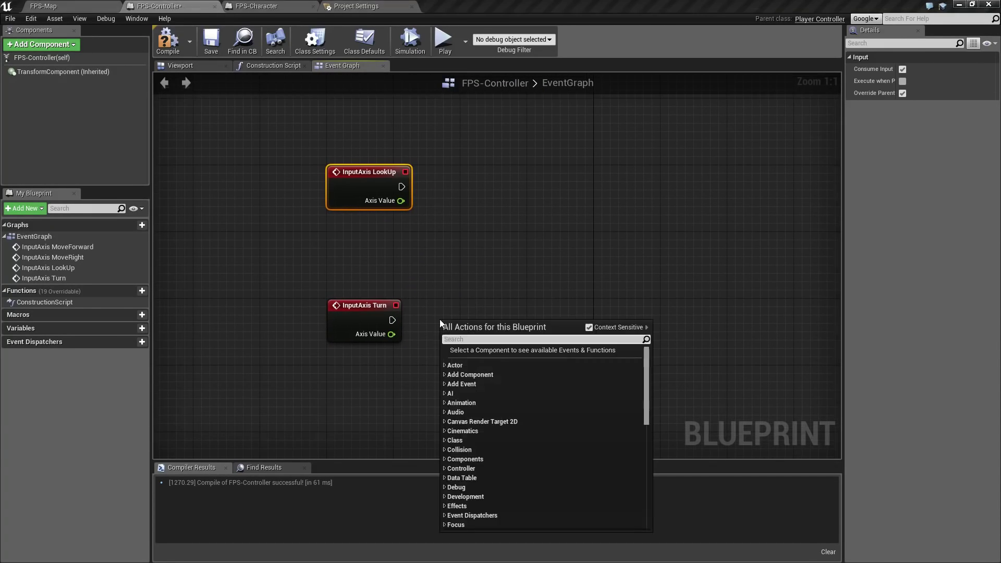
pyautogui.write('turn')
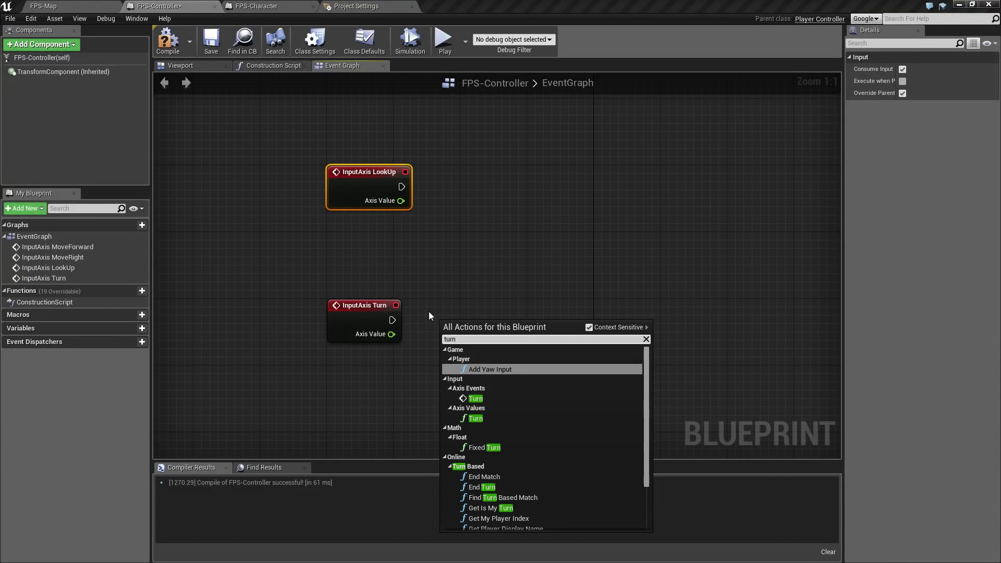
pyautogui.click(487, 367)
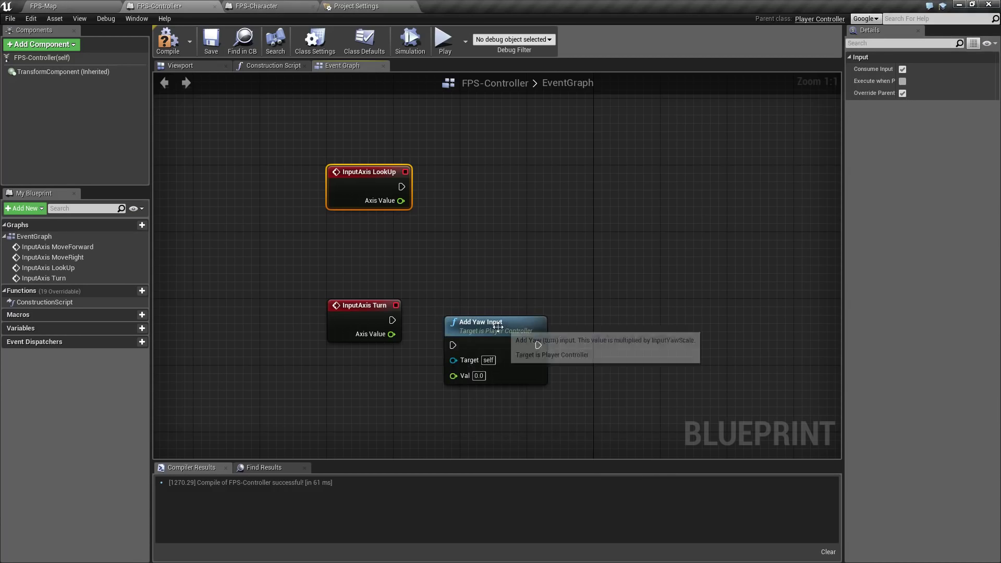
pyautogui.moveTo(514, 302); pyautogui.dragTo(523, 294)
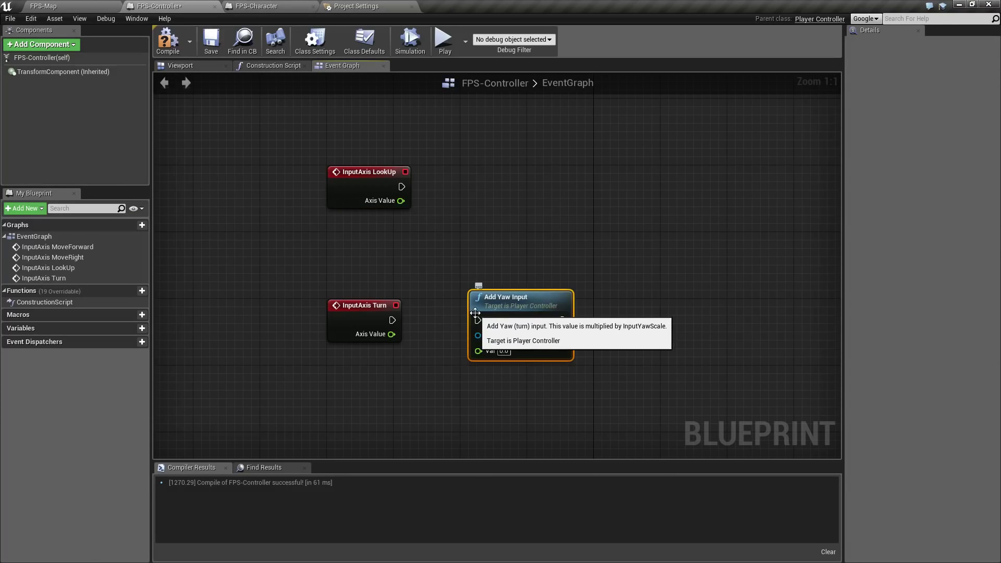
# Connect InputAxis Turn's execution output to Add Yaw Input and its Axis Value to the Val input
pyautogui.moveTo(562, 215); pyautogui.dragTo(538, 331, button='right')
pyautogui.moveTo(586, 204)
pyautogui.mouseDown(button='right')
pyautogui.moveTo(565, 284)
pyautogui.moveTo(537, 326)
pyautogui.mouseUp(button='right')
pyautogui.moveTo(695, 202); pyautogui.dragTo(607, 289, button='right')
pyautogui.click(592, 159)
pyautogui.moveTo(483, 416); pyautogui.dragTo(554, 245, button='right')
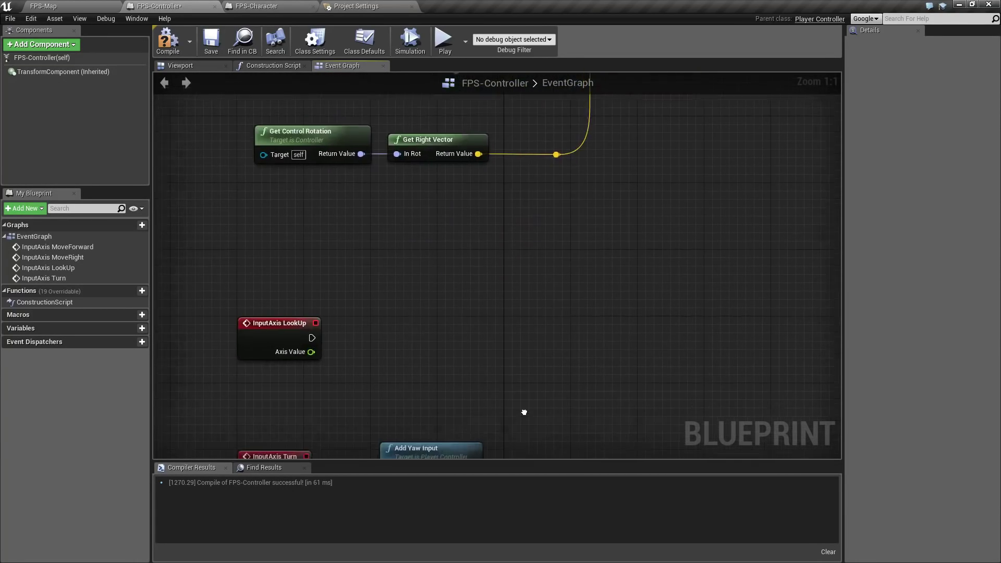
pyautogui.moveTo(525, 412); pyautogui.dragTo(551, 280, button='right')
pyautogui.moveTo(525, 373); pyautogui.dragTo(561, 360, button='right')
pyautogui.click(463, 315)
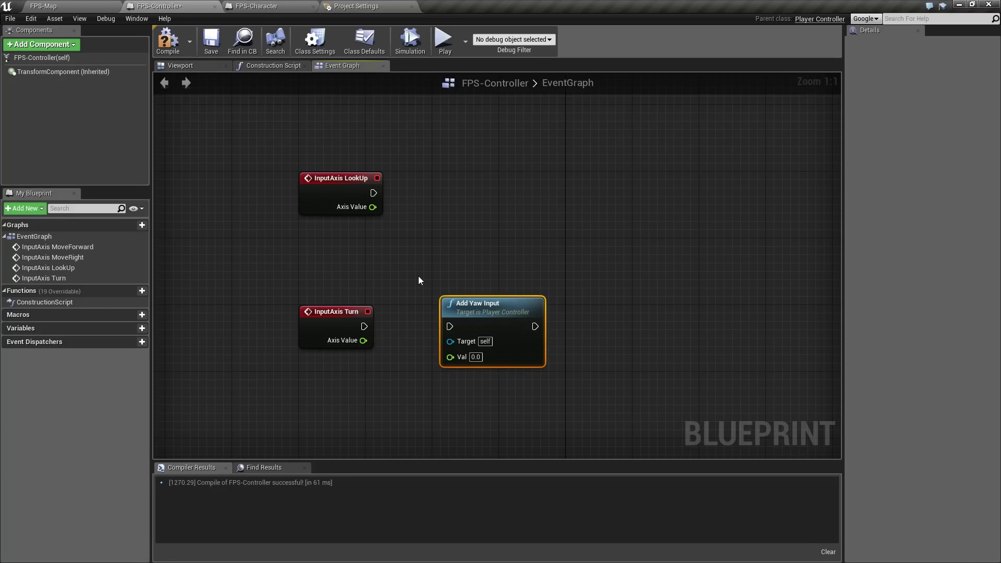
pyautogui.moveTo(364, 327); pyautogui.dragTo(451, 357)
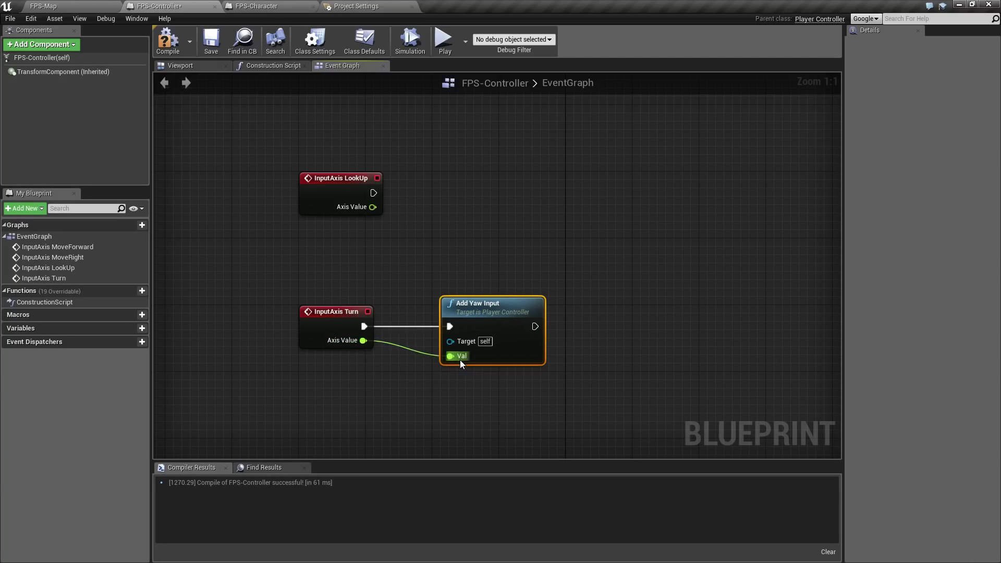
# Compile FPS-Controller and play FPS-Map in the level viewport to test turning horizontally with the mouse
pyautogui.click(168, 40)
pyautogui.click(81, 5)
pyautogui.click(504, 39)
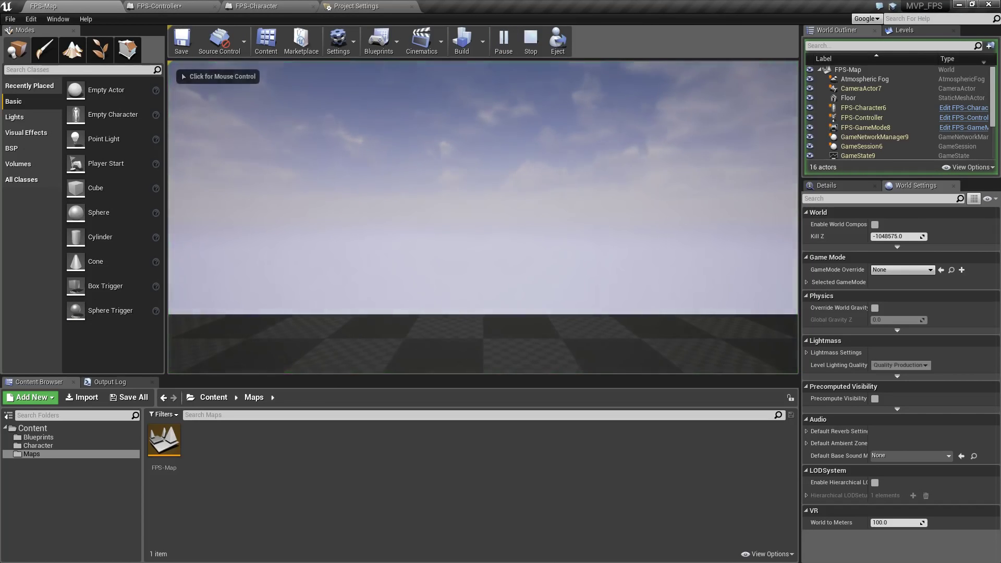
pyautogui.click(484, 209)
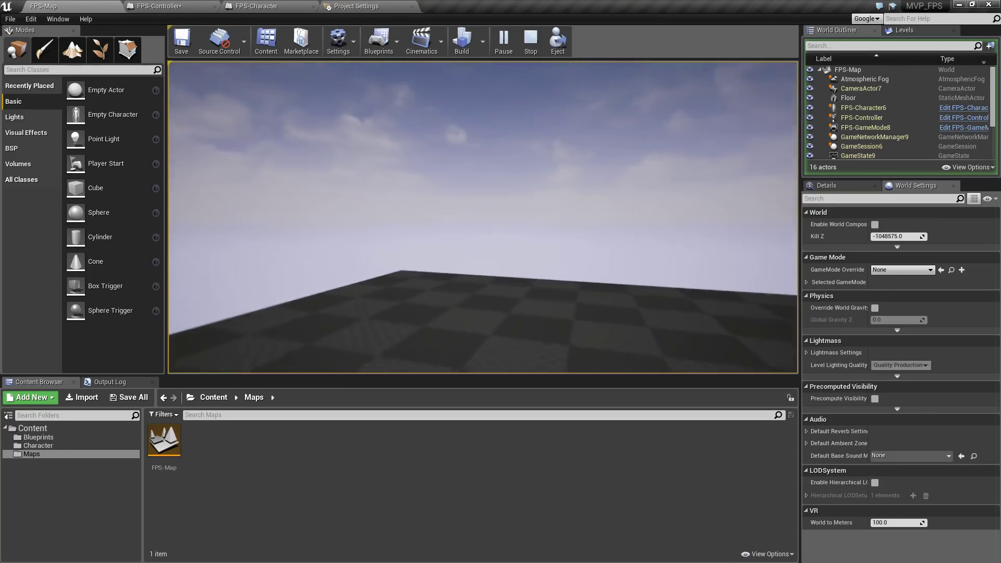
pyautogui.press('Escape')
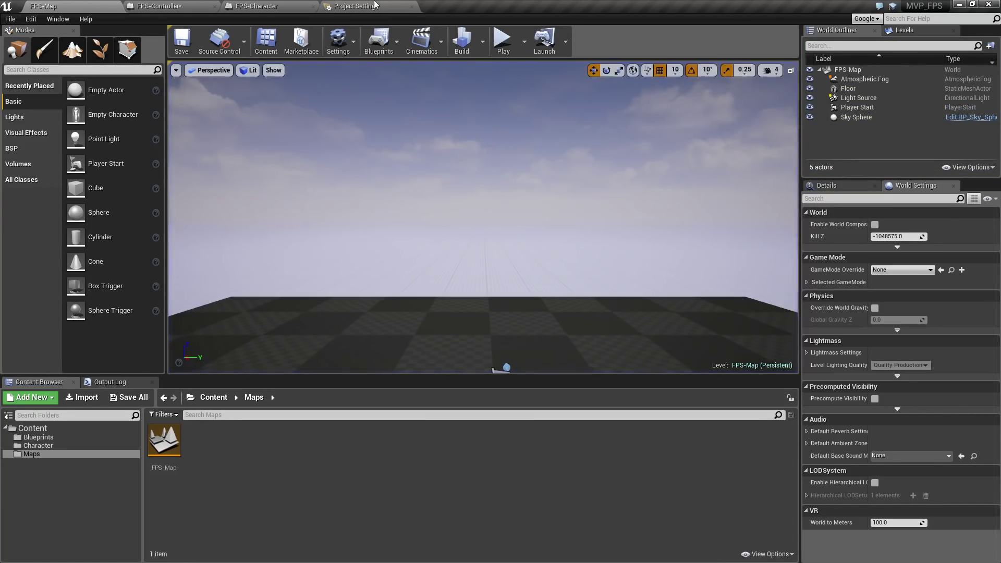
# Add an Add Pitch Input node driven by InputAxis LookUp in FPS-Controller and connect Axis Value to its Val input
pyautogui.click(281, 6)
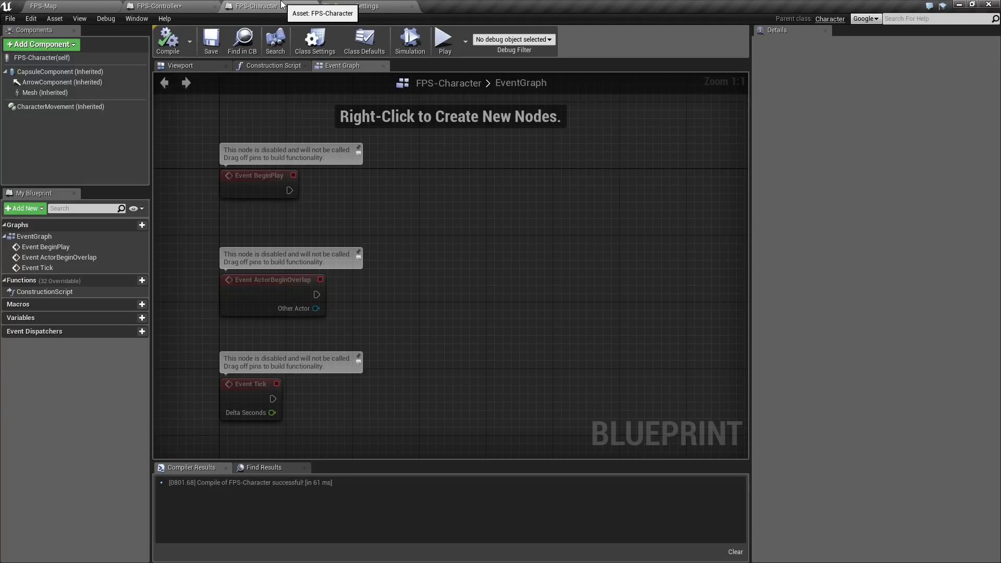
pyautogui.click(161, 5)
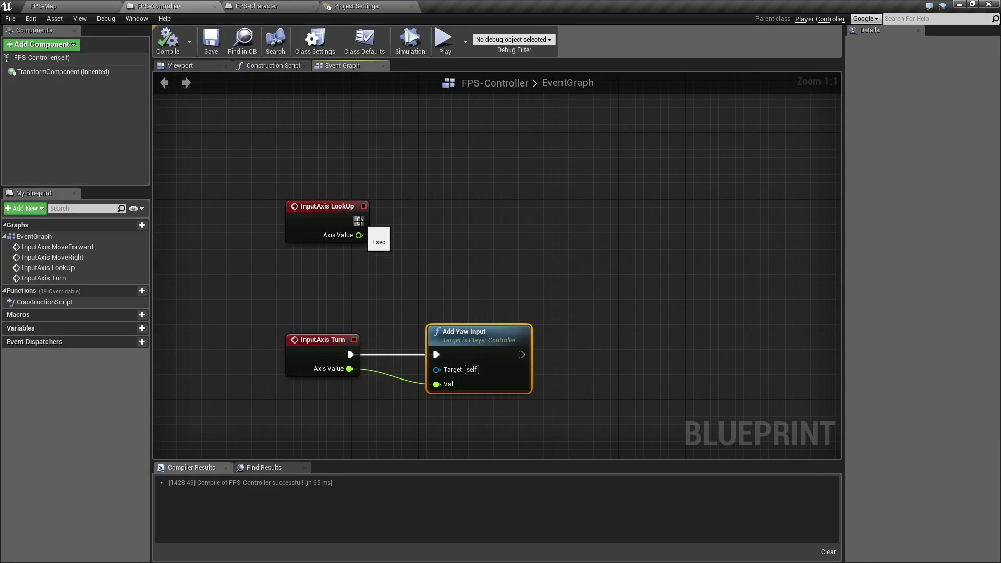
pyautogui.moveTo(360, 221); pyautogui.dragTo(425, 219)
pyautogui.click(424, 196)
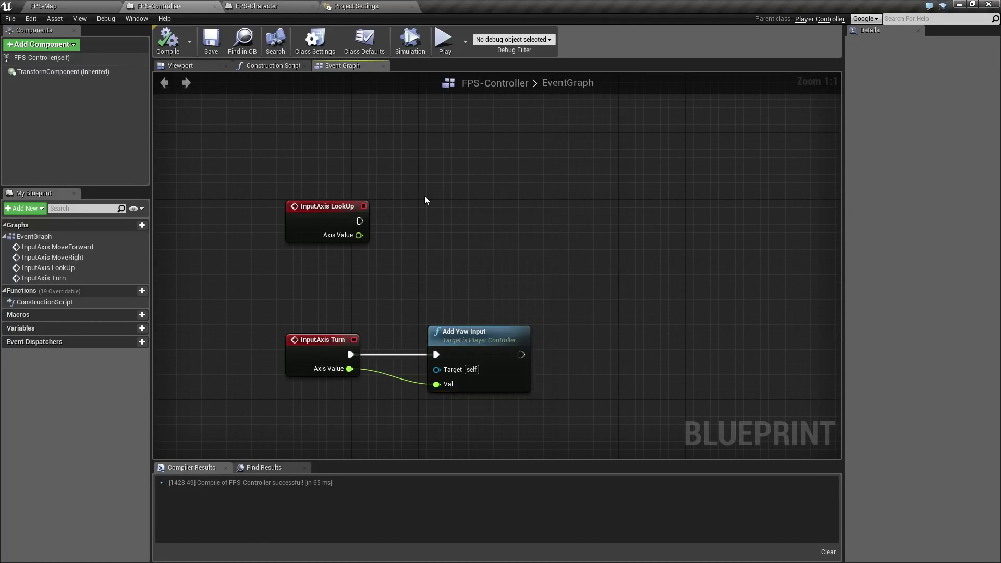
pyautogui.moveTo(360, 221); pyautogui.dragTo(430, 220)
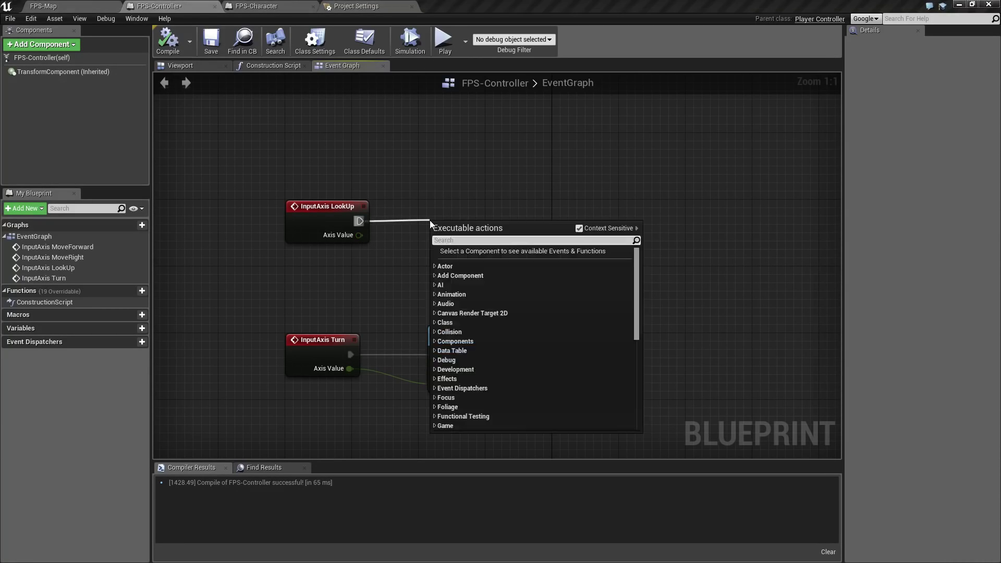
pyautogui.write('add input')
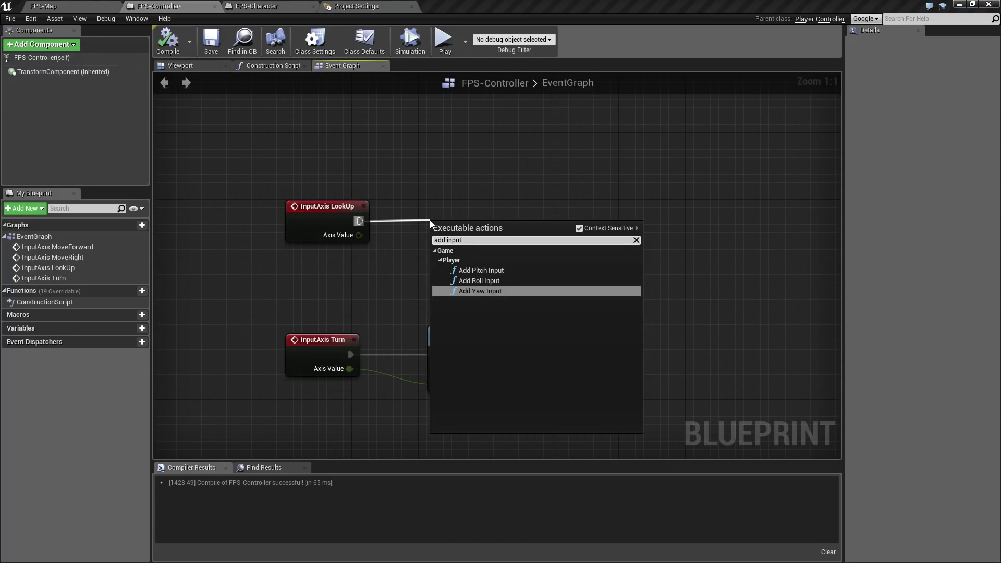
pyautogui.click(487, 270)
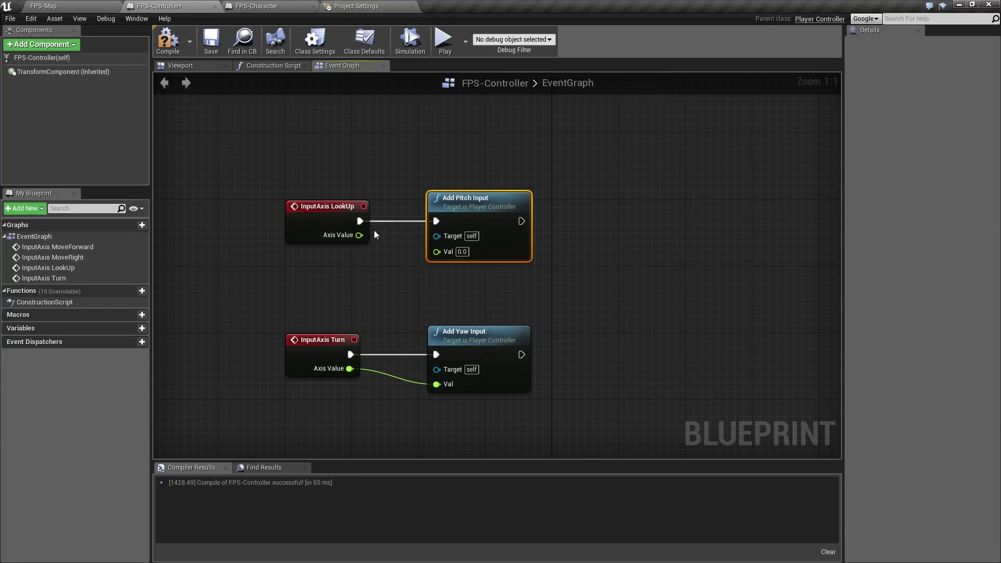
pyautogui.moveTo(360, 235); pyautogui.dragTo(437, 252)
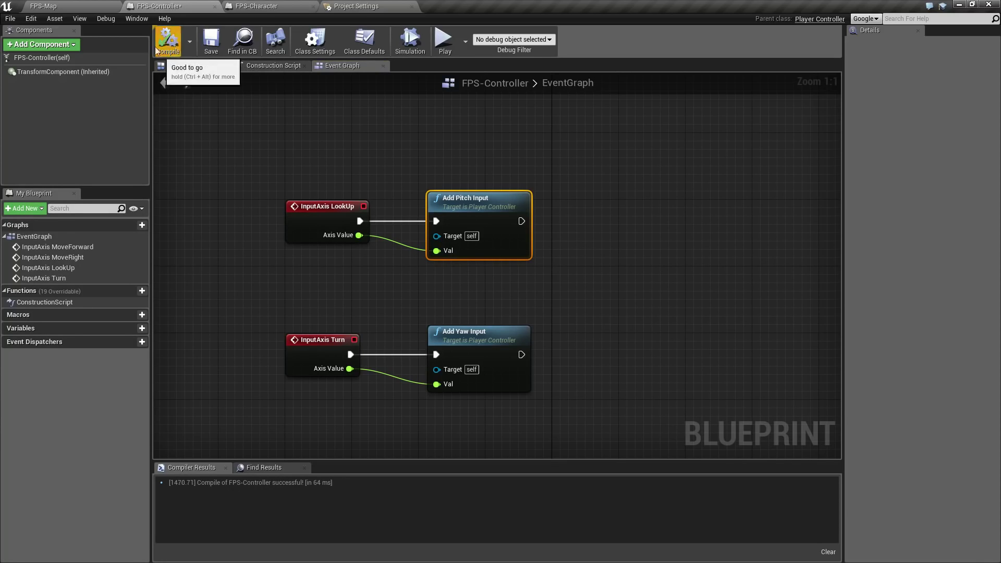
# Compile FPS-Controller and play FPS-Map to test looking up and down together with movement
pyautogui.click(168, 38)
pyautogui.click(78, 6)
pyautogui.click(506, 40)
pyautogui.click(495, 198)
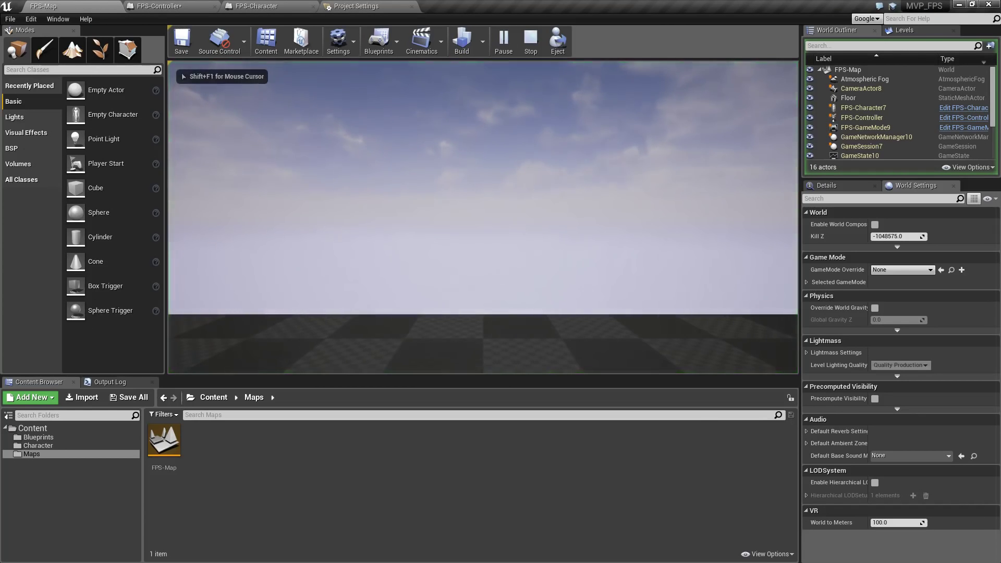
pyautogui.press('s')
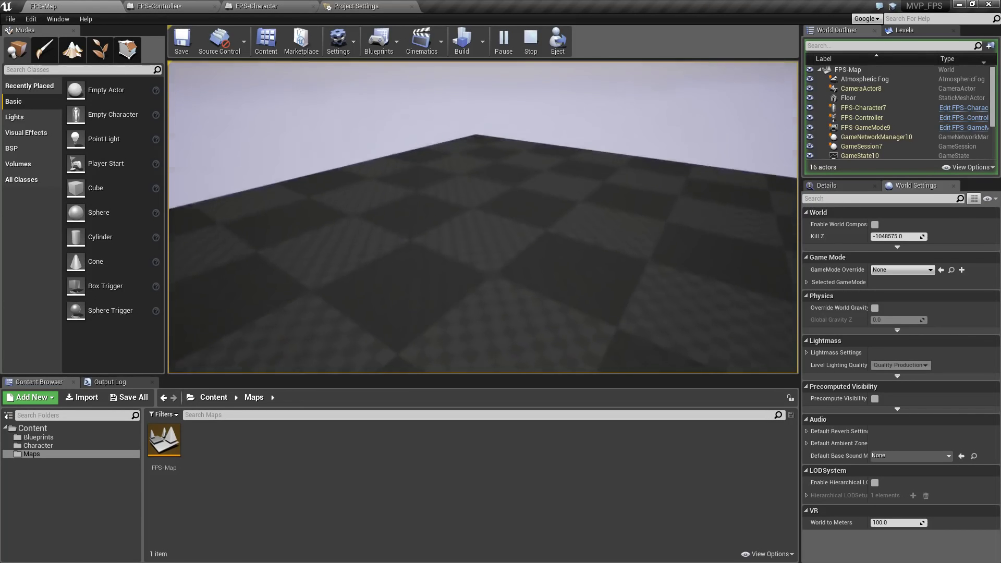
pyautogui.press('Escape')
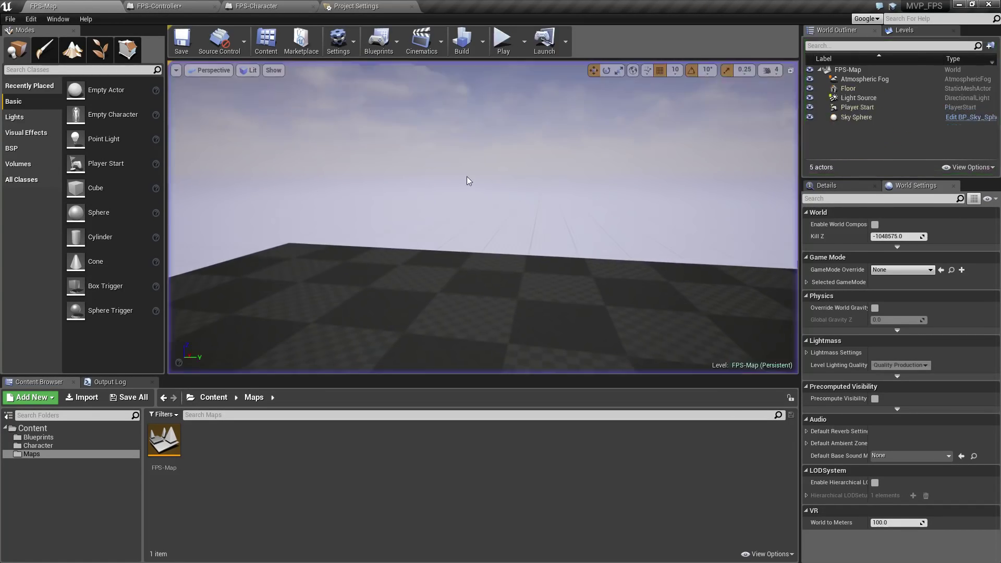
pyautogui.click(466, 176)
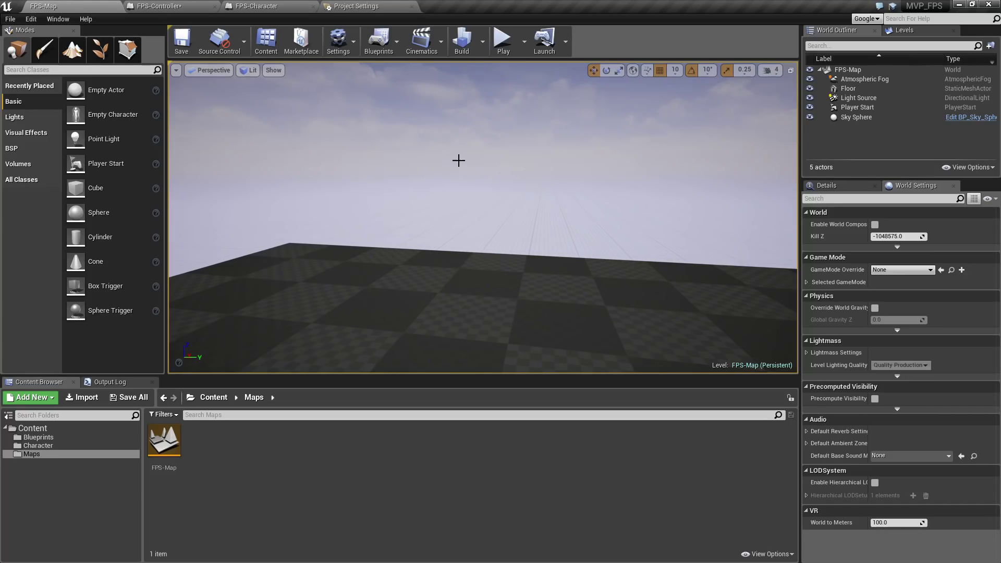
# Examine the LookUp and Turn node chains in the FPS-Controller event graph
pyautogui.click(256, 5)
pyautogui.click(158, 6)
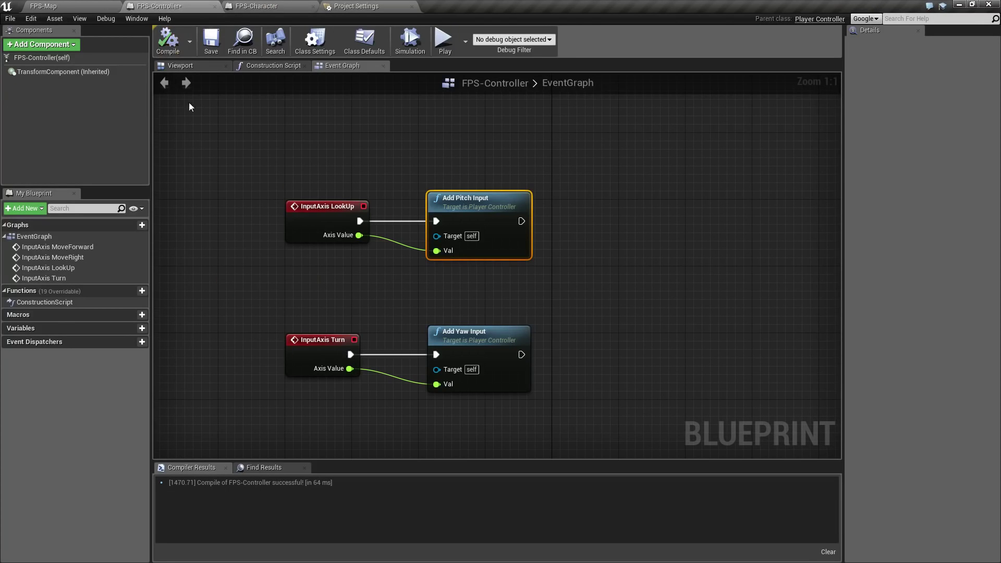
pyautogui.moveTo(360, 312); pyautogui.dragTo(321, 255, button='right')
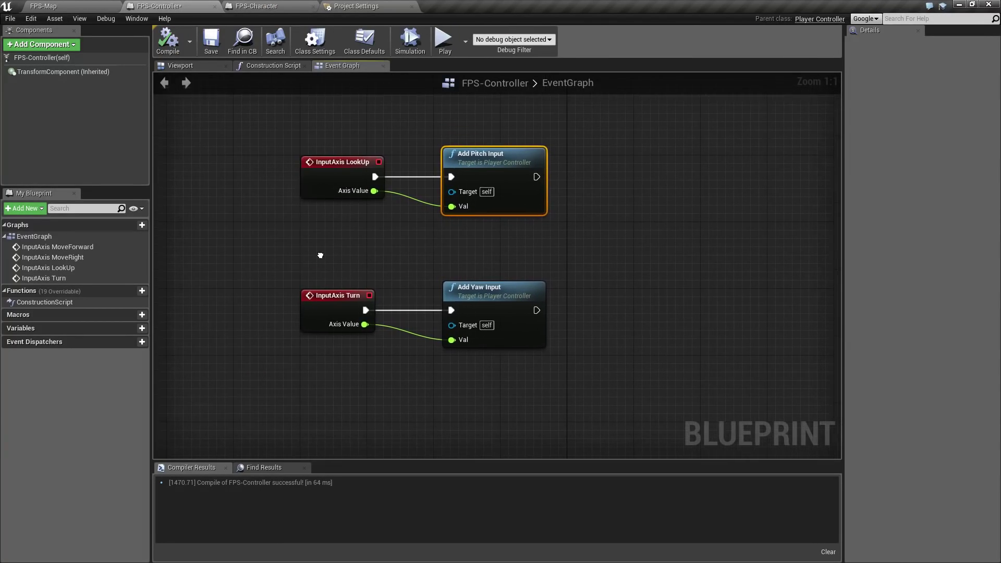
pyautogui.moveTo(248, 158); pyautogui.dragTo(608, 384)
pyautogui.click(603, 342)
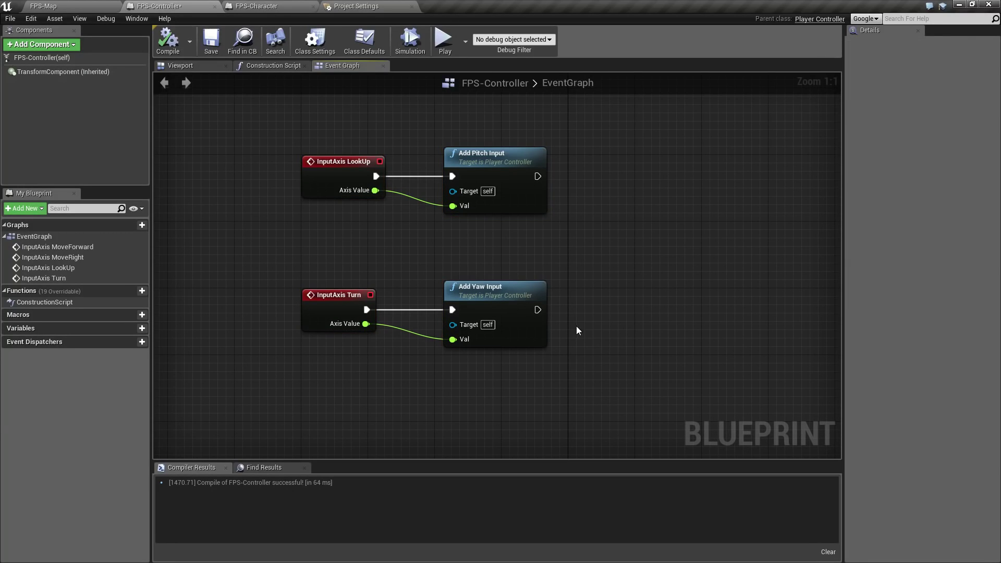
pyautogui.moveTo(448, 255); pyautogui.dragTo(451, 318, button='right')
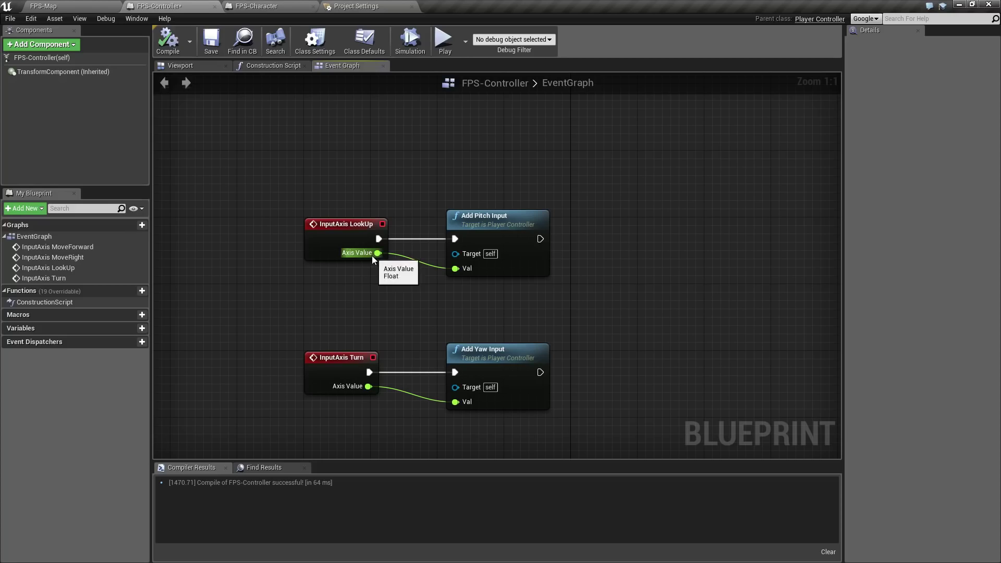
pyautogui.moveTo(486, 194); pyautogui.dragTo(499, 306)
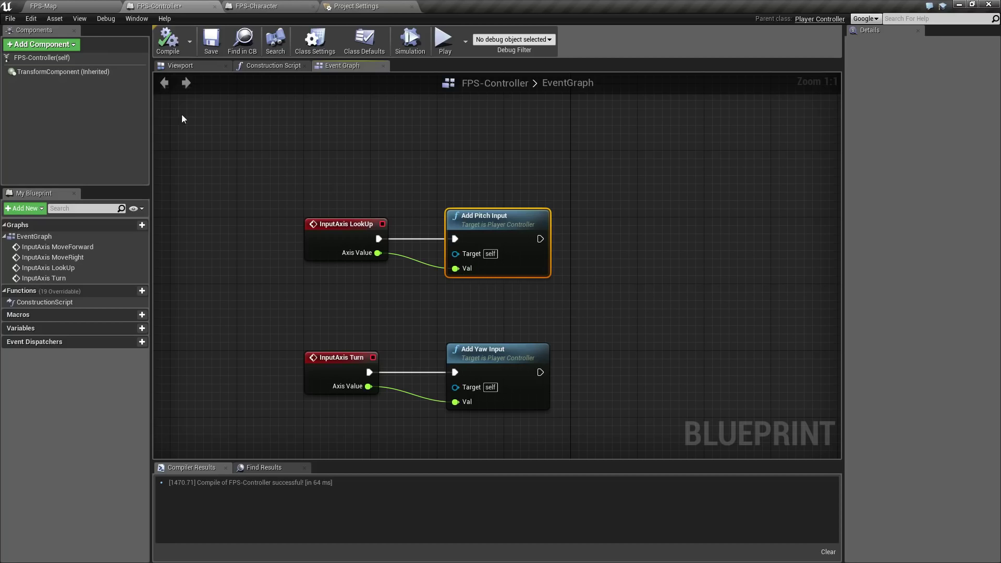
# Check the mouse axis mappings for LookUp and Turn in the project's Input settings, and return to FPS-Controller
pyautogui.click(356, 6)
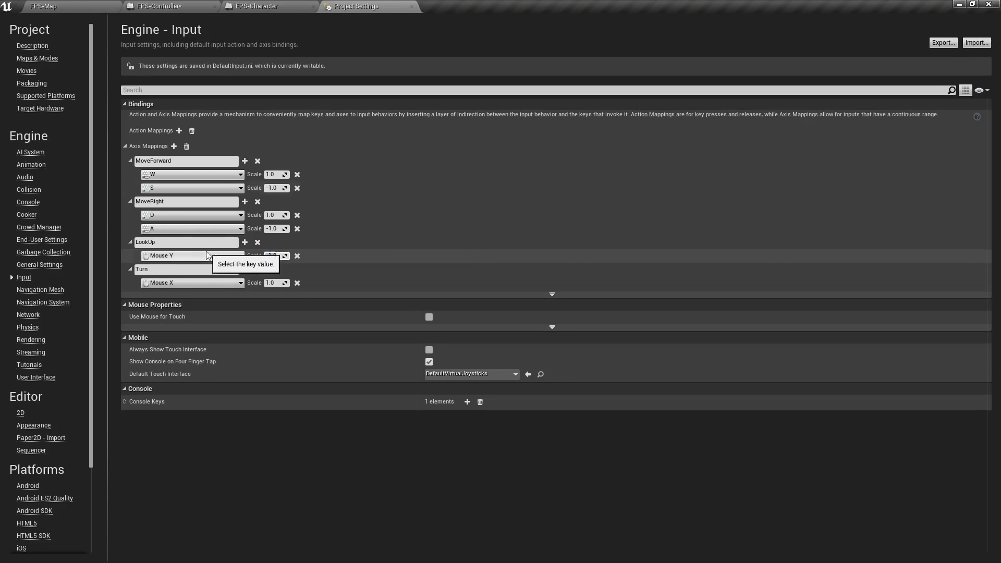
pyautogui.click(43, 6)
pyautogui.click(159, 6)
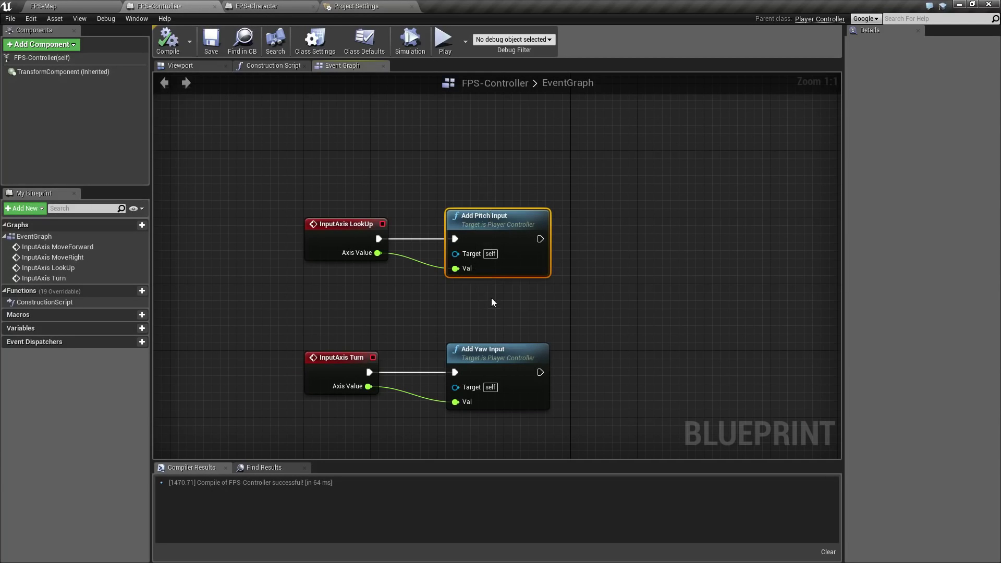
# Play FPS-Map again to check the mouse-look direction, and stop the session
pyautogui.click(66, 5)
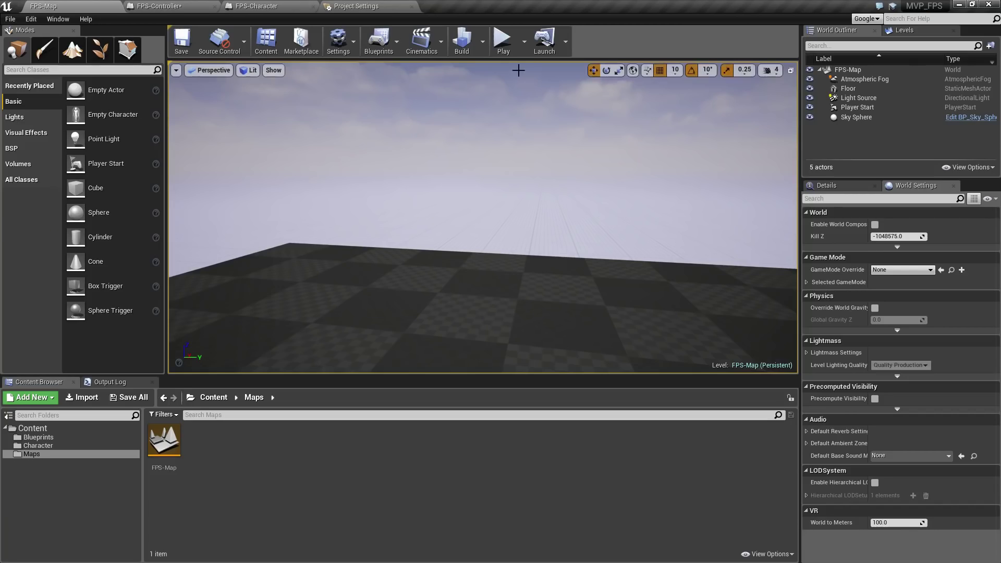
pyautogui.click(502, 41)
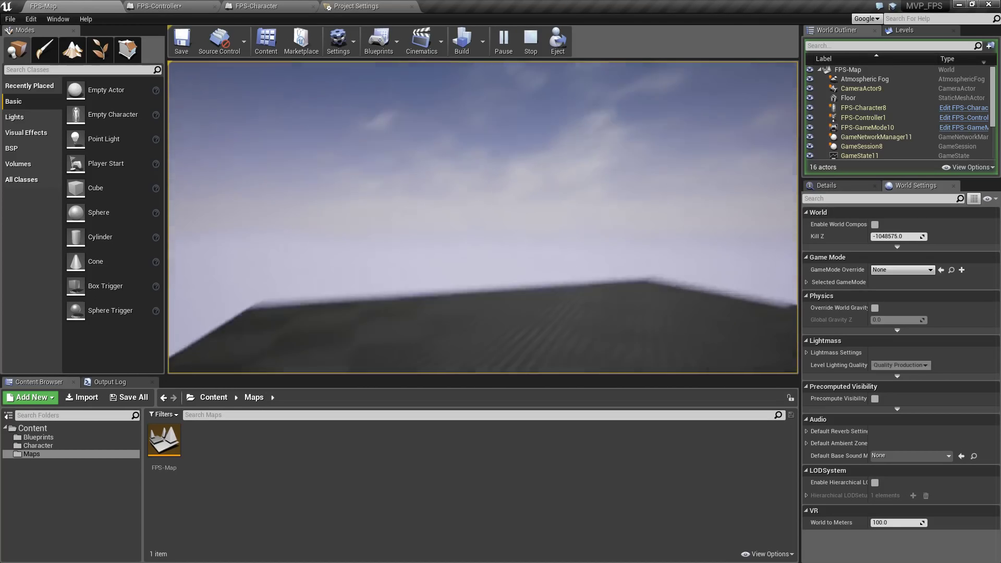
pyautogui.press('Escape')
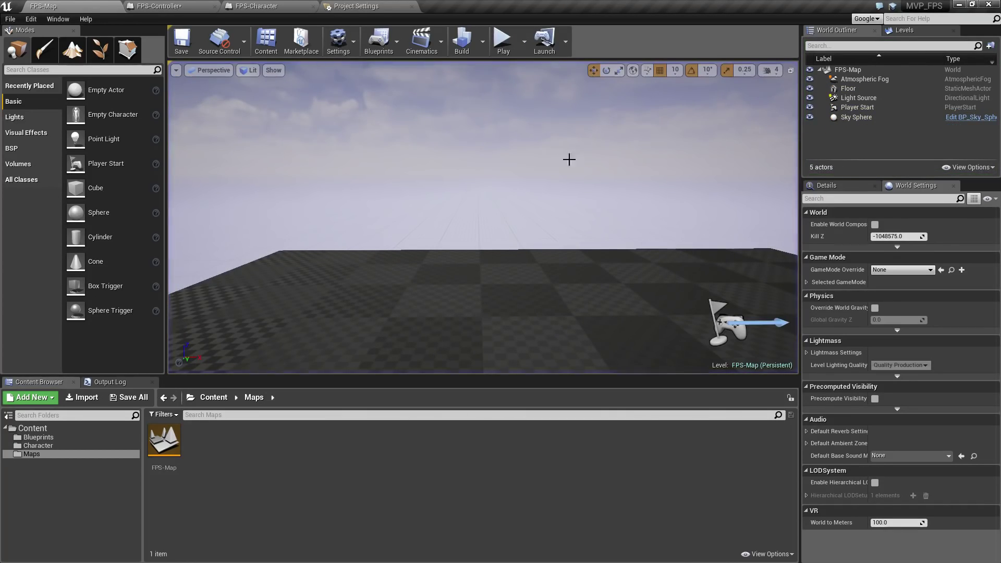
# Examine the MoveForward and MoveRight node chains in the FPS-Controller event graph, including their control rotation and direction vectors
pyautogui.click(158, 6)
pyautogui.moveTo(375, 173); pyautogui.dragTo(391, 269, button='right')
pyautogui.scroll(-2, 362, 173)
pyautogui.moveTo(518, 211); pyautogui.dragTo(423, 289, button='right')
pyautogui.moveTo(635, 191); pyautogui.dragTo(551, 271, button='right')
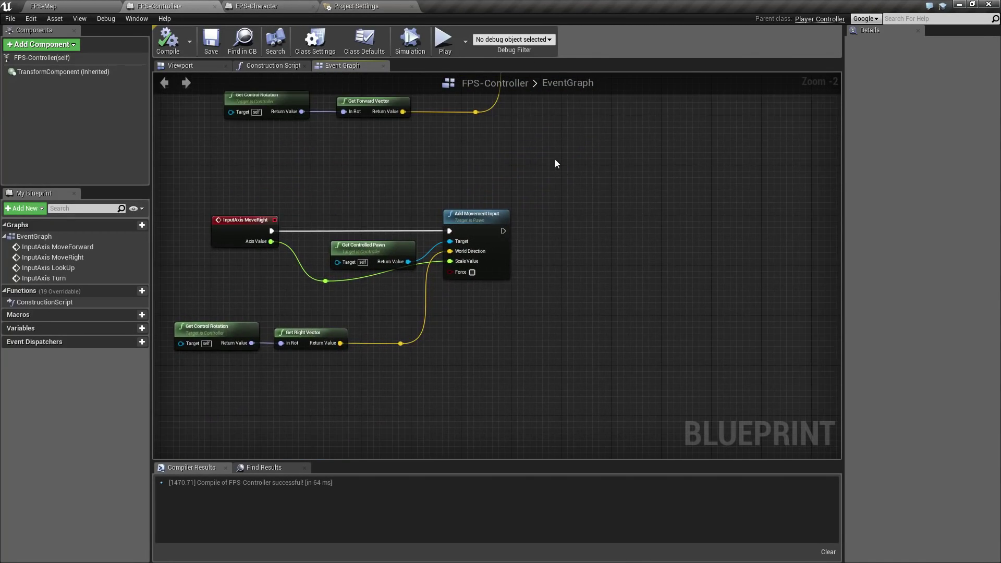
pyautogui.moveTo(542, 155); pyautogui.dragTo(532, 262, button='right')
pyautogui.moveTo(567, 308); pyautogui.dragTo(601, 244, button='right')
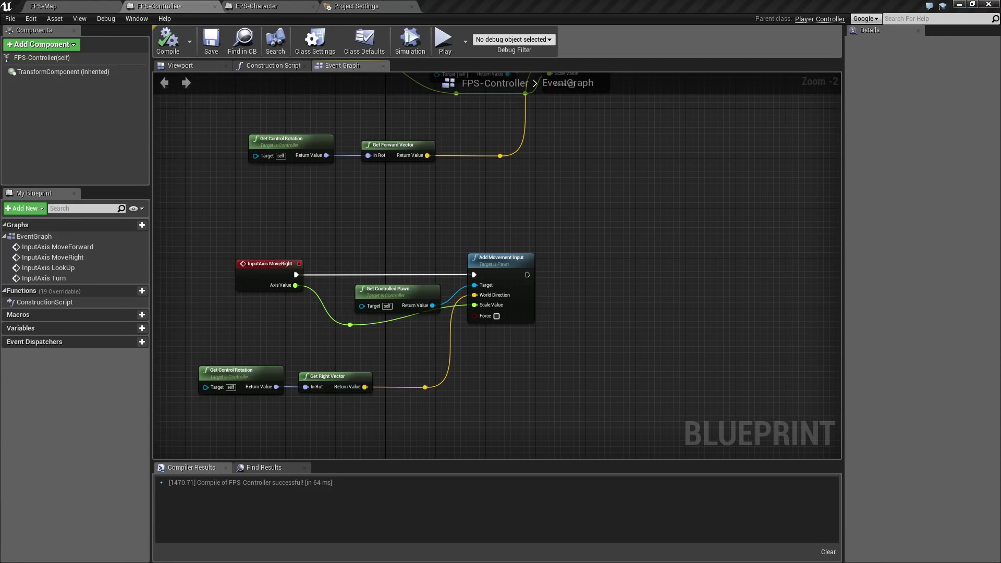
# Play FPS-Map to check how the pawn moves sideways while looking at the floor, and stop the session
pyautogui.click(73, 6)
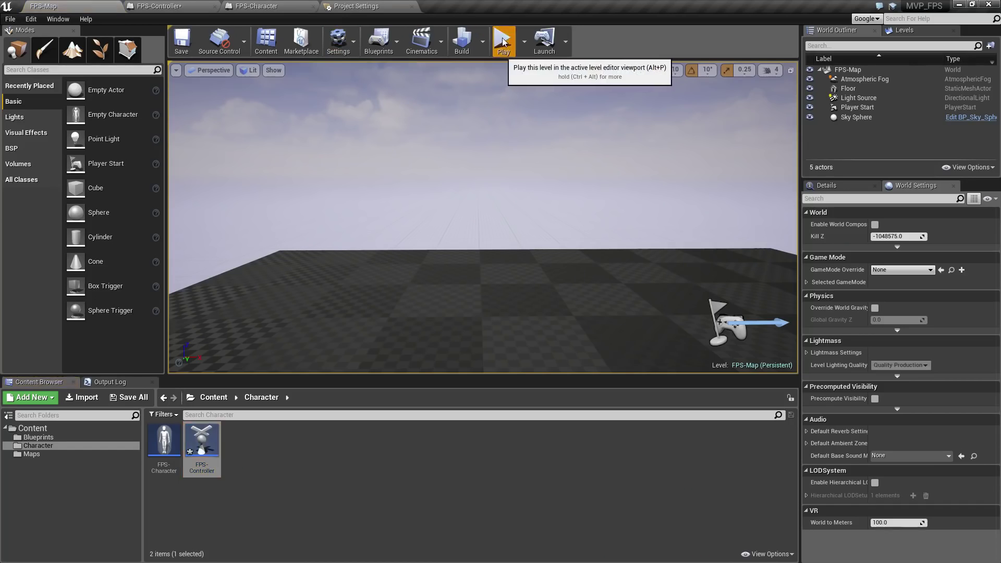
pyautogui.click(504, 42)
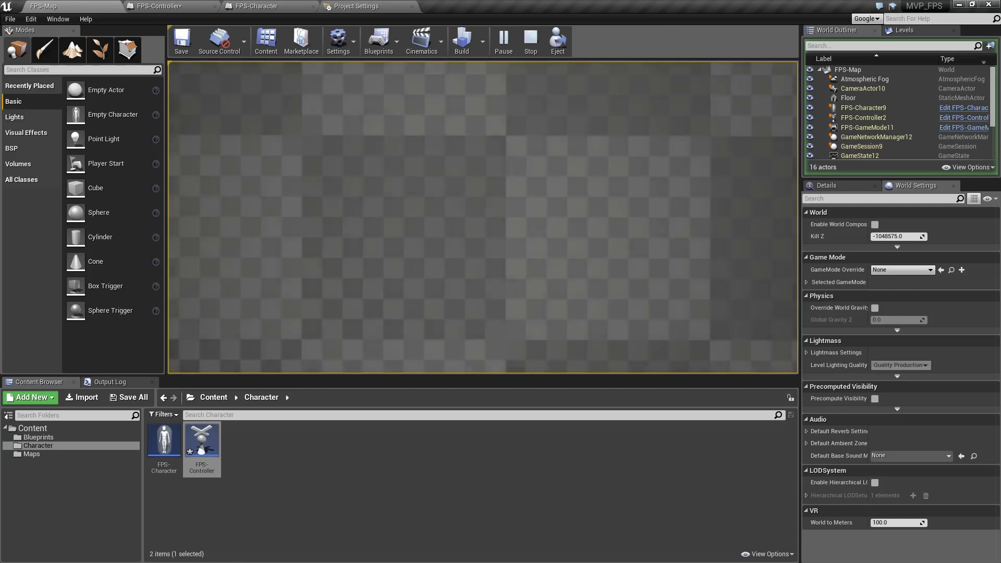
pyautogui.press('d')
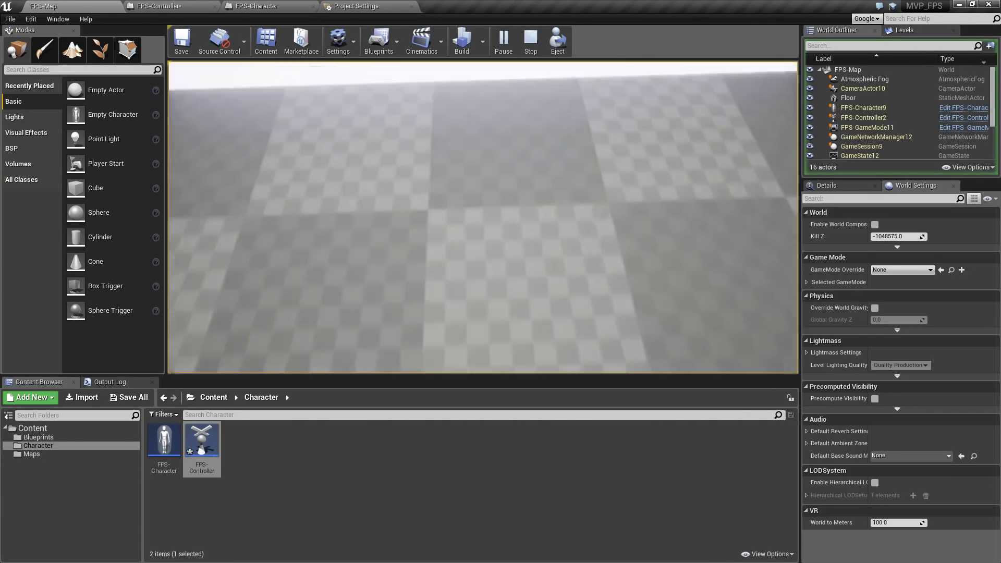
pyautogui.press('Escape')
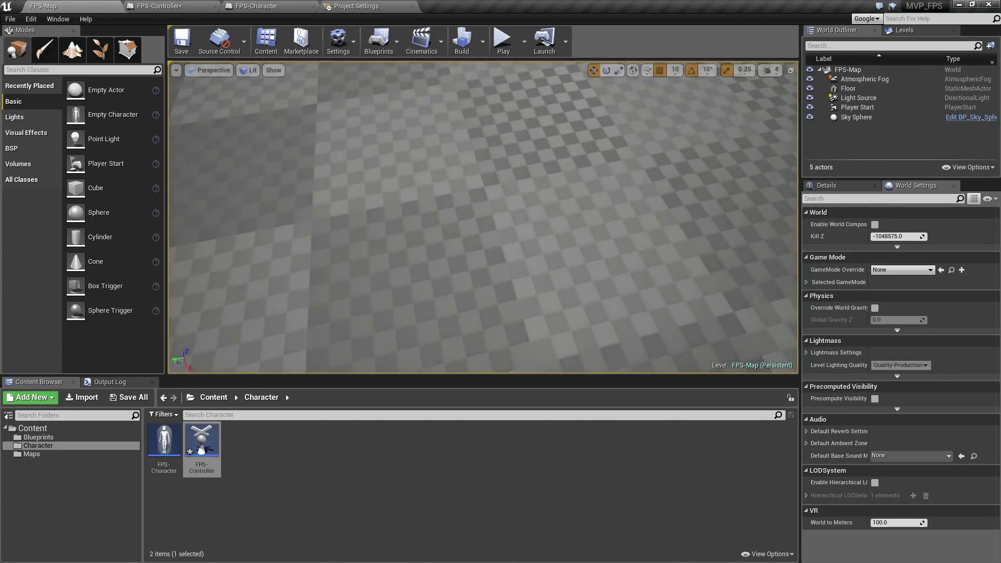
# In the FPS-Controller event graph, shift the MoveRight chain's Get Right Vector node slightly farther from Get Control Rotation
pyautogui.click(234, 6)
pyautogui.click(190, 5)
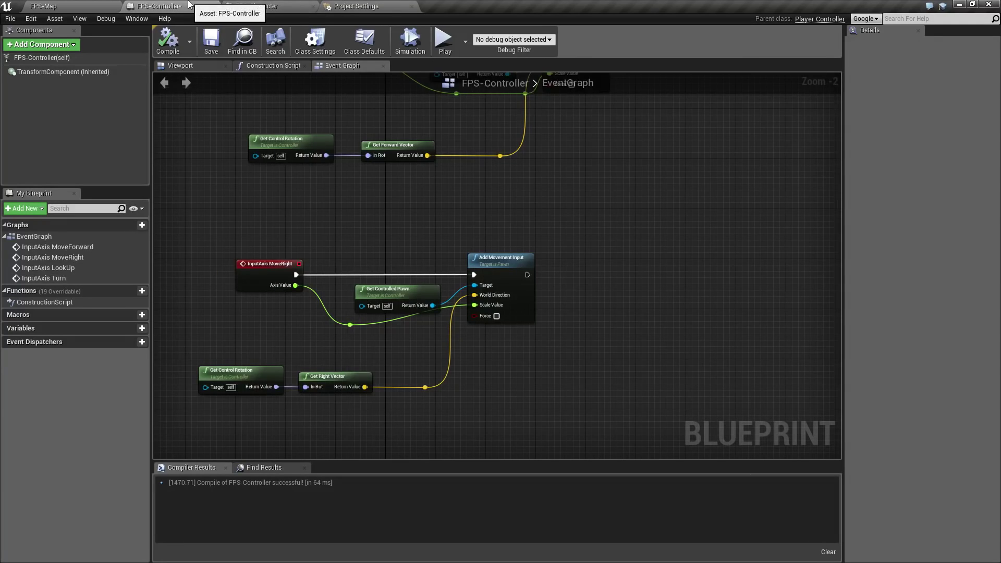
pyautogui.moveTo(436, 206); pyautogui.dragTo(539, 151, button='right')
pyautogui.moveTo(363, 288); pyautogui.dragTo(337, 267, button='right')
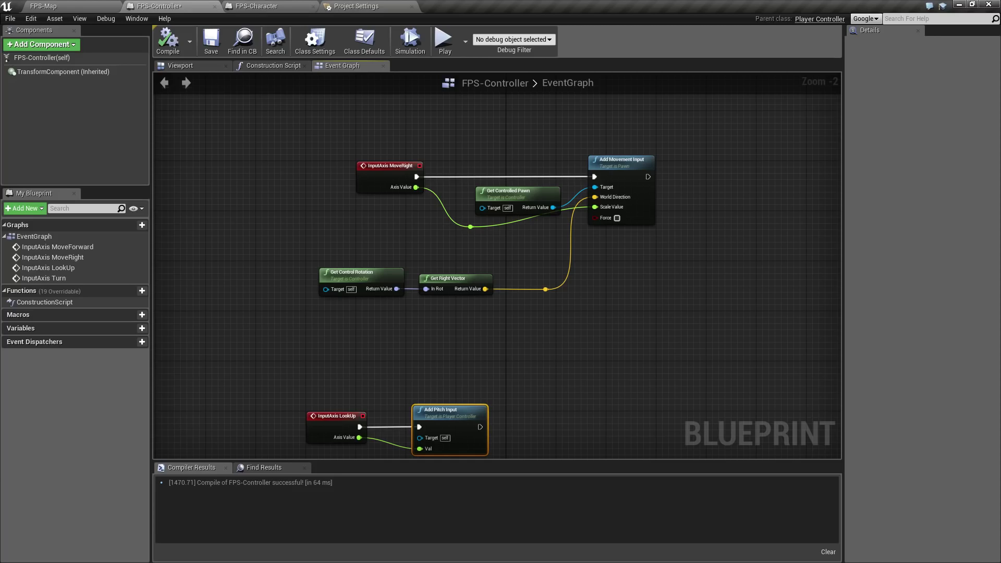
pyautogui.click(341, 224)
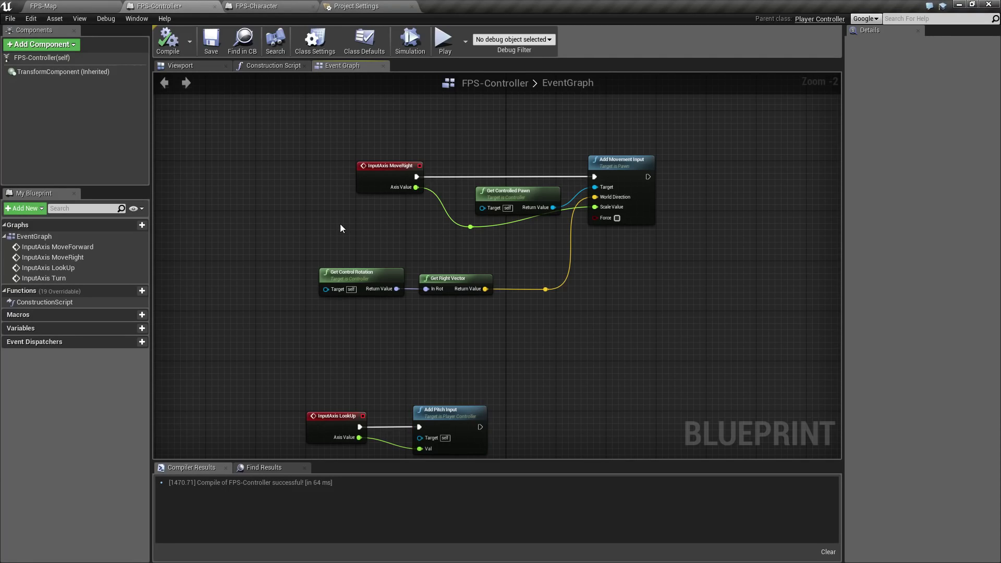
pyautogui.moveTo(345, 246); pyautogui.dragTo(356, 318)
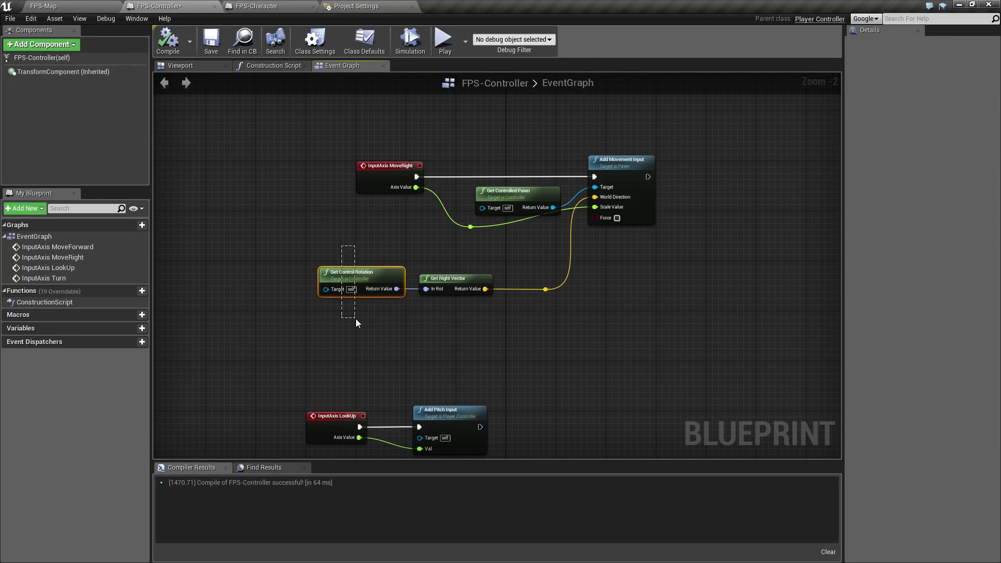
pyautogui.moveTo(396, 246); pyautogui.dragTo(363, 223, button='right')
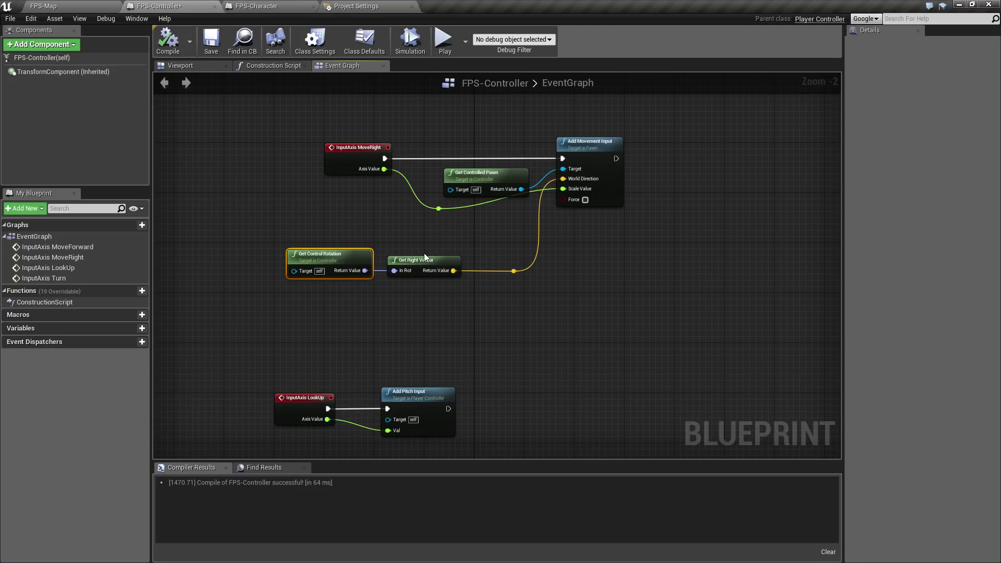
pyautogui.moveTo(425, 257); pyautogui.dragTo(444, 258)
pyautogui.moveTo(435, 239); pyautogui.dragTo(446, 338, button='right')
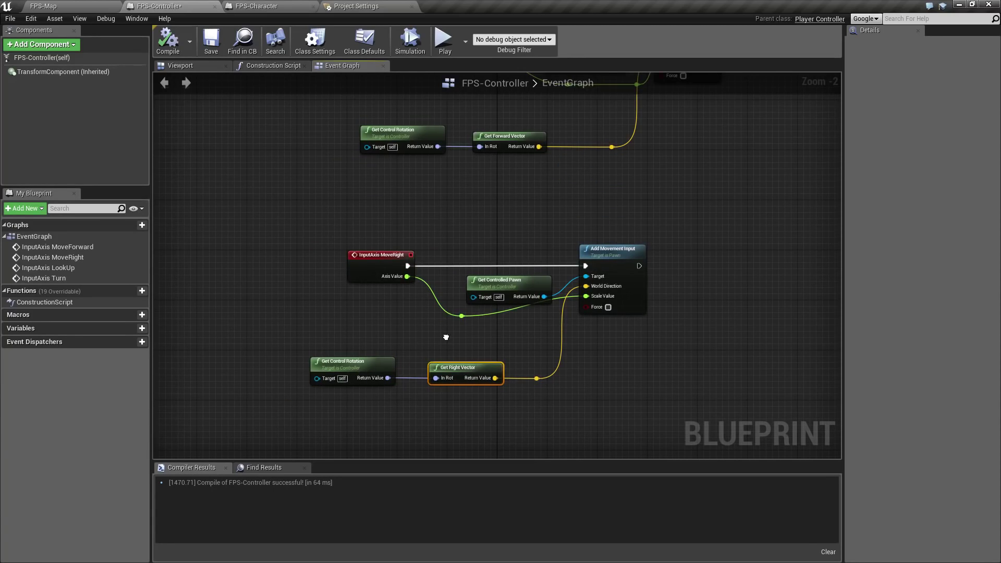
# Move the MoveForward chain's Get Control Rotation node away from Get Forward Vector, leaving room for extra nodes between them
pyautogui.moveTo(497, 198); pyautogui.dragTo(517, 340, button='right')
pyautogui.moveTo(440, 274); pyautogui.dragTo(305, 275)
pyautogui.moveTo(387, 331); pyautogui.dragTo(459, 335, button='right')
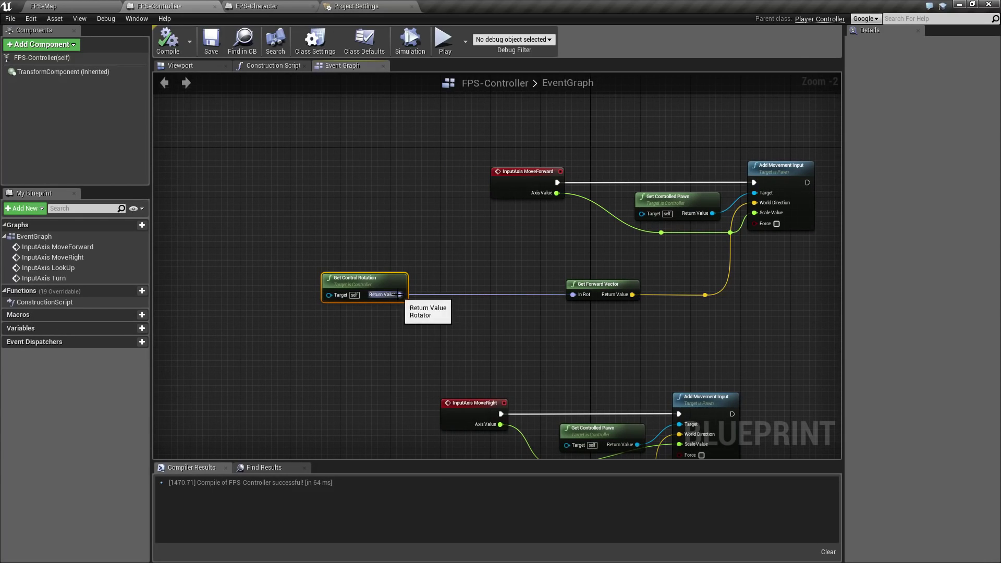
pyautogui.moveTo(400, 295); pyautogui.dragTo(426, 315)
pyautogui.write('break')
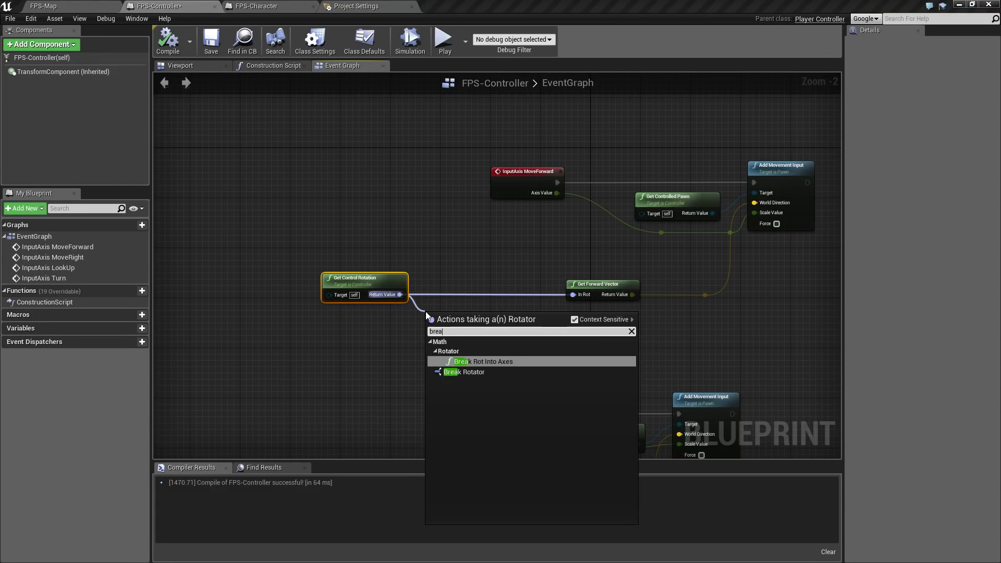
pyautogui.click(492, 362)
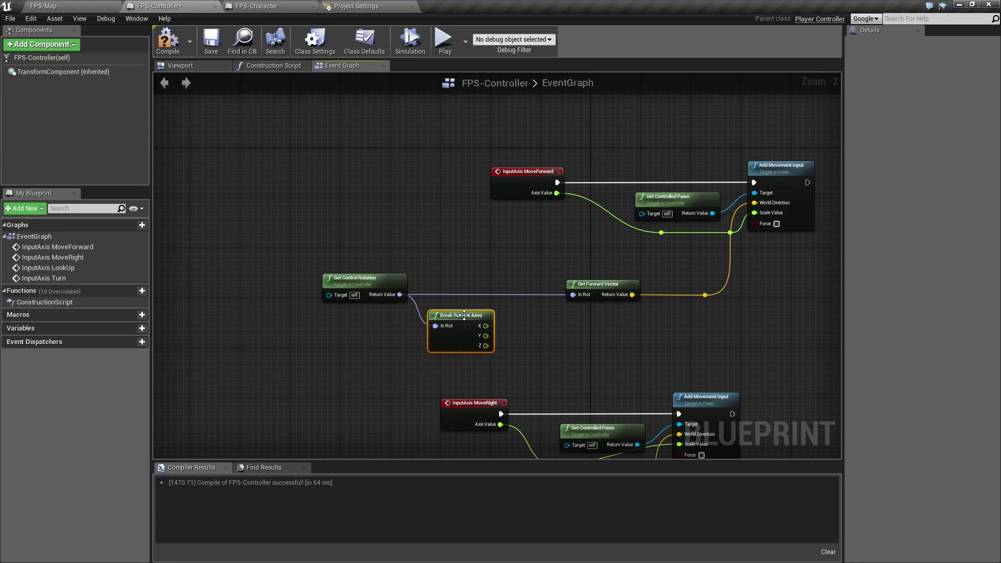
pyautogui.press('Delete')
# Add a Break Rotator node fed by the Return Value of the MoveForward chain's Get Control Rotation
pyautogui.moveTo(400, 294); pyautogui.dragTo(432, 318)
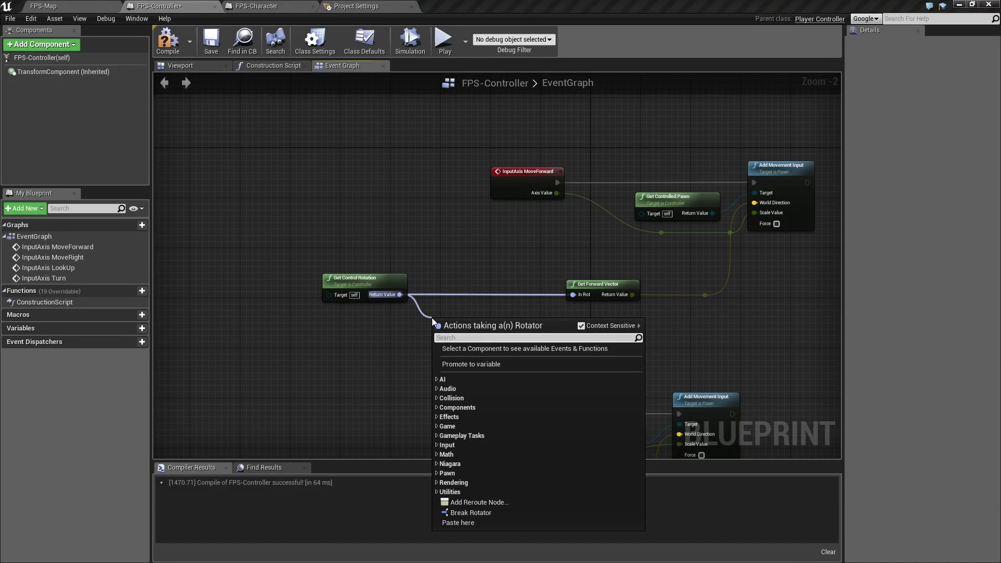
pyautogui.write('break')
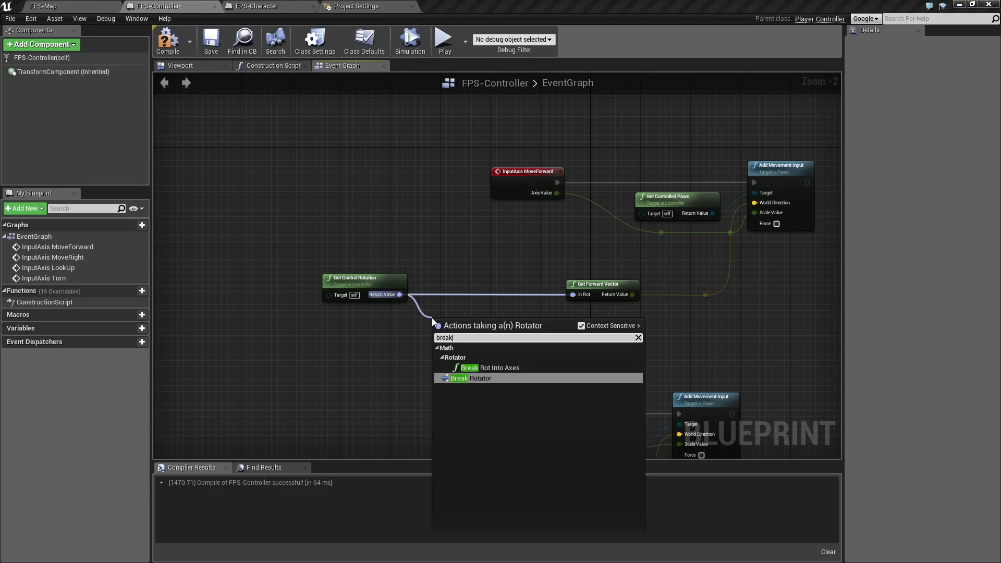
pyautogui.click(470, 378)
# Move Get Forward Vector farther along the MoveForward chain and place a new Make Rotator node beside Break Rotator
pyautogui.moveTo(563, 353); pyautogui.dragTo(549, 347, button='right')
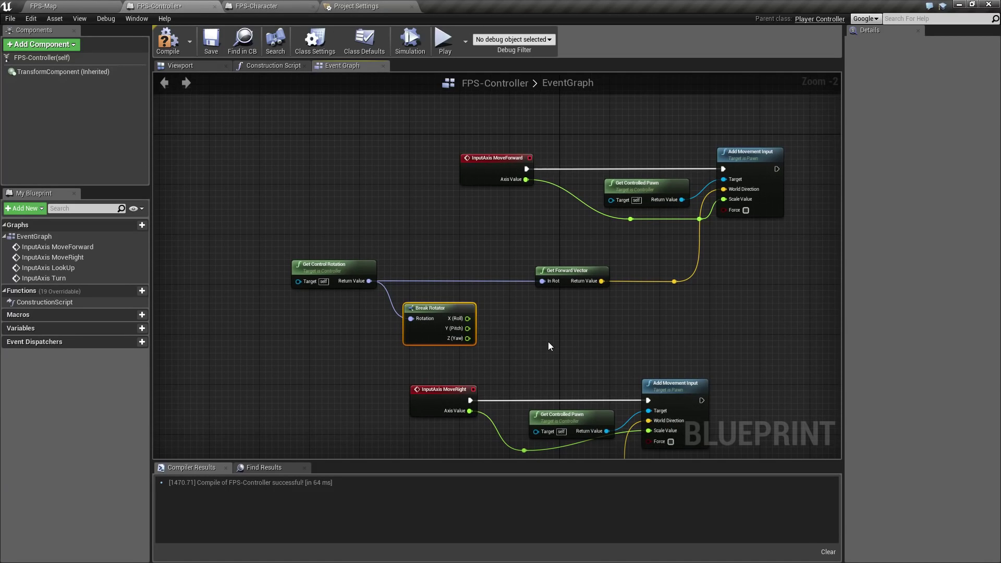
pyautogui.scroll(2, 506, 337)
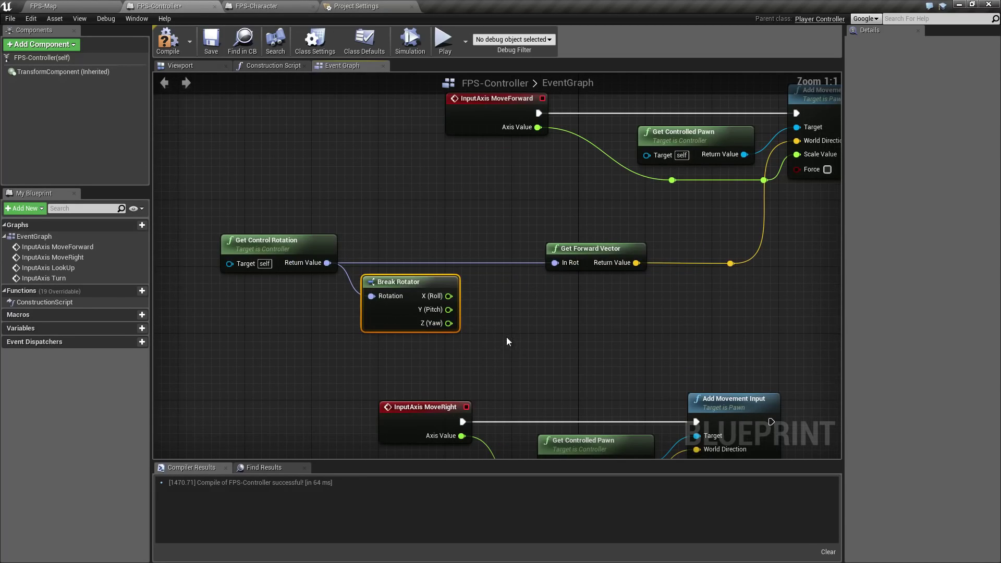
pyautogui.moveTo(534, 248); pyautogui.dragTo(610, 248)
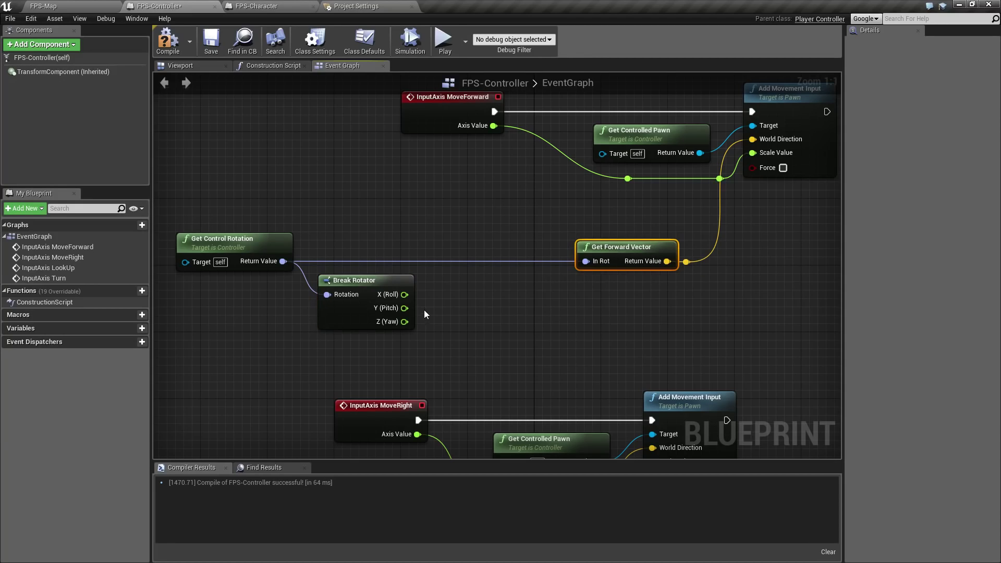
pyautogui.rightClick(471, 292)
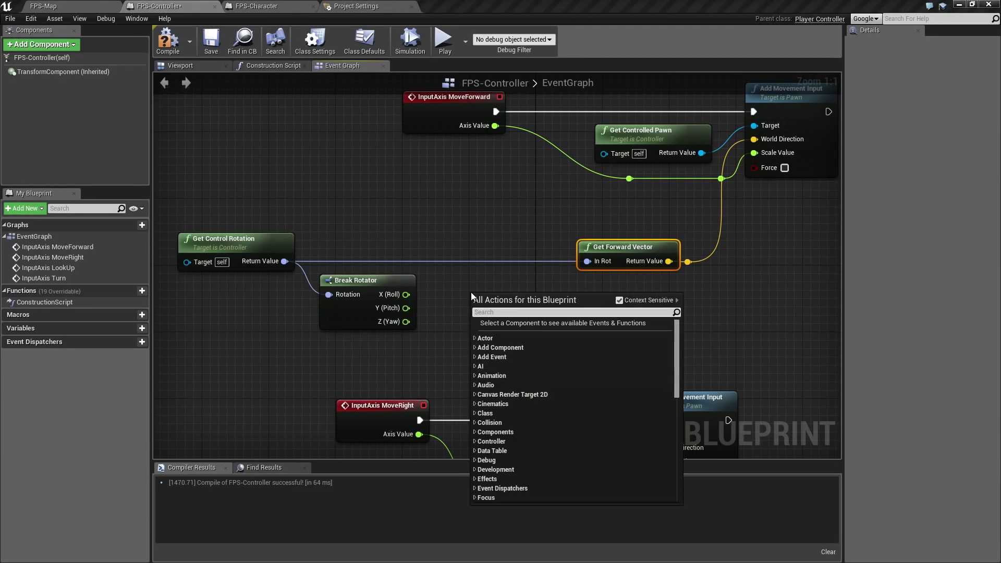
pyautogui.write('make rot')
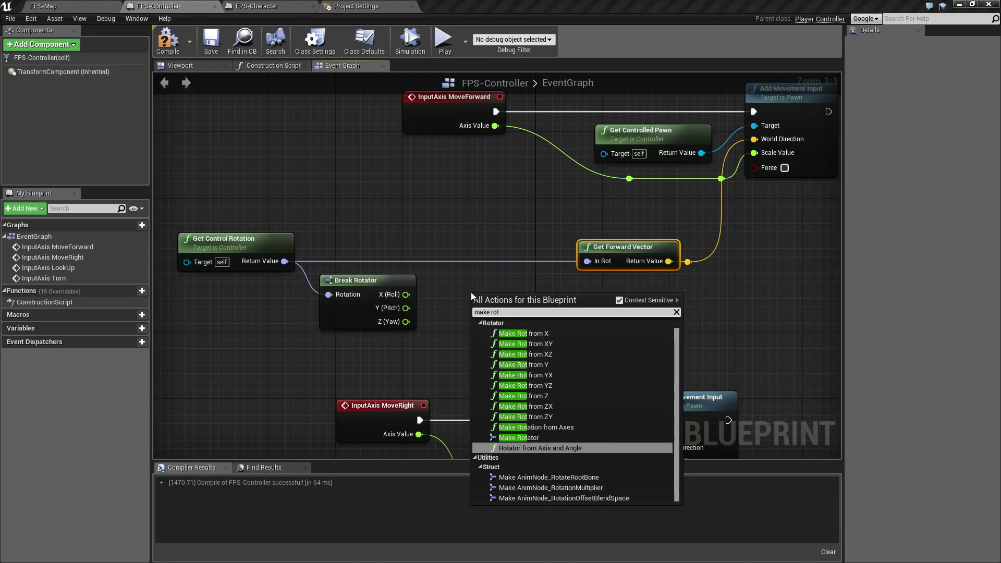
pyautogui.click(518, 437)
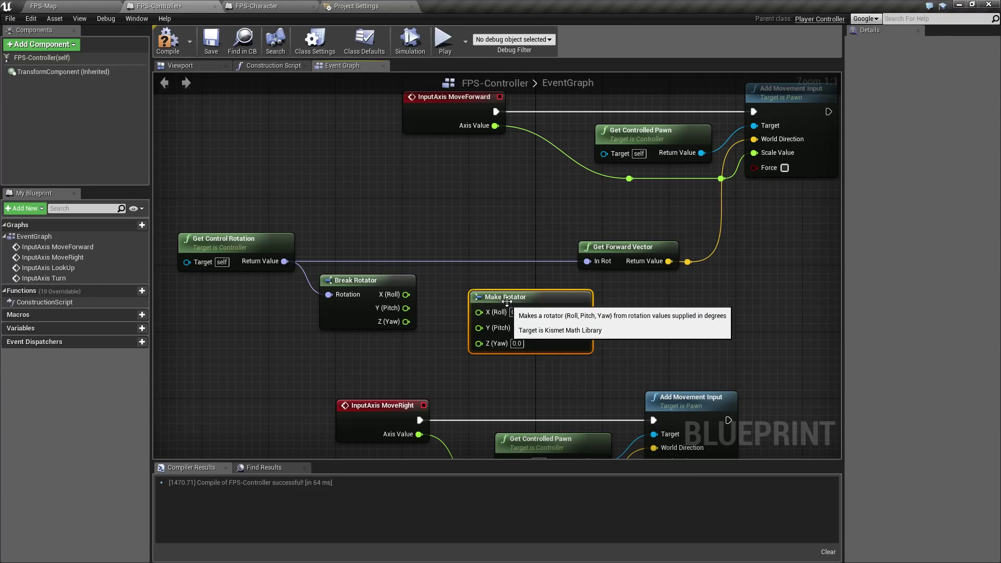
pyautogui.moveTo(507, 301); pyautogui.dragTo(482, 285)
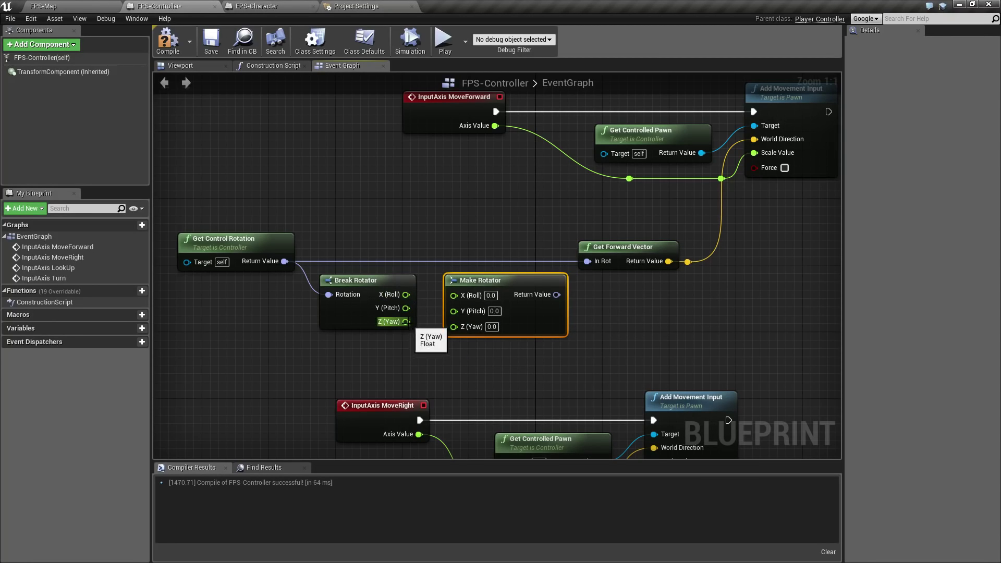
# Connect Break Rotator's Z (Yaw) to Make Rotator's Z (Yaw), and Make Rotator's Return Value to Get Forward Vector's In Rot
pyautogui.moveTo(406, 321); pyautogui.dragTo(454, 326)
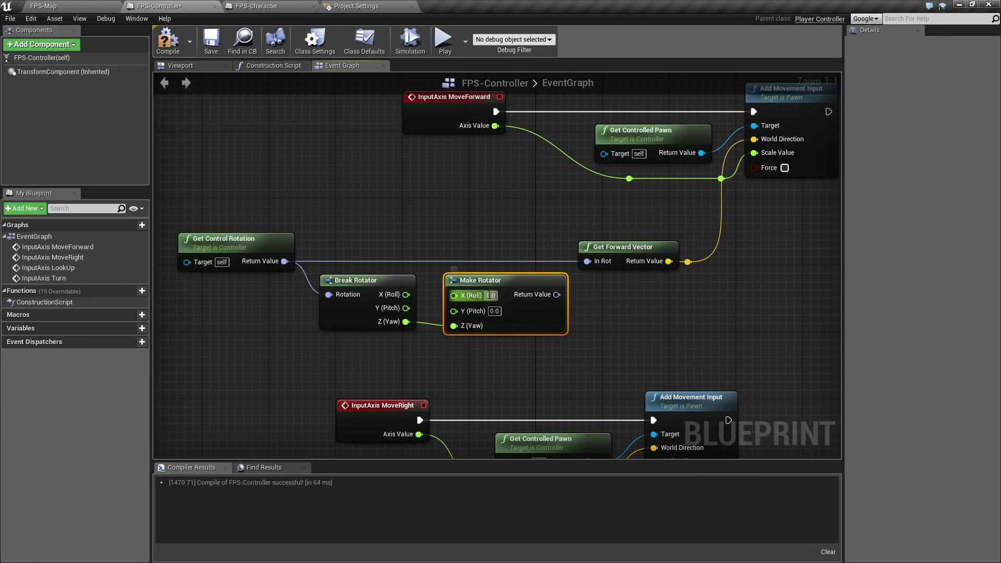
pyautogui.moveTo(557, 295); pyautogui.dragTo(586, 261)
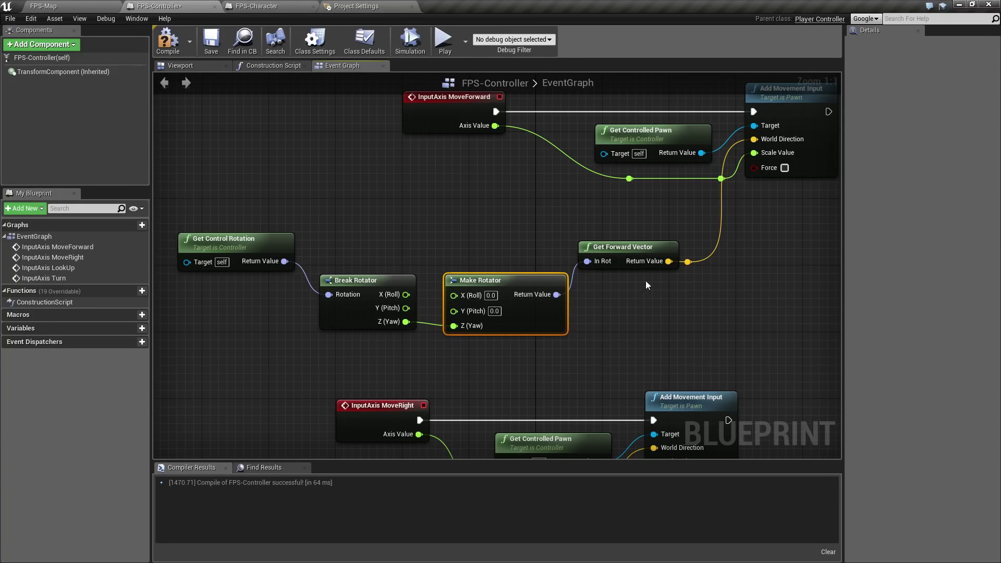
pyautogui.moveTo(721, 224); pyautogui.dragTo(697, 242, button='right')
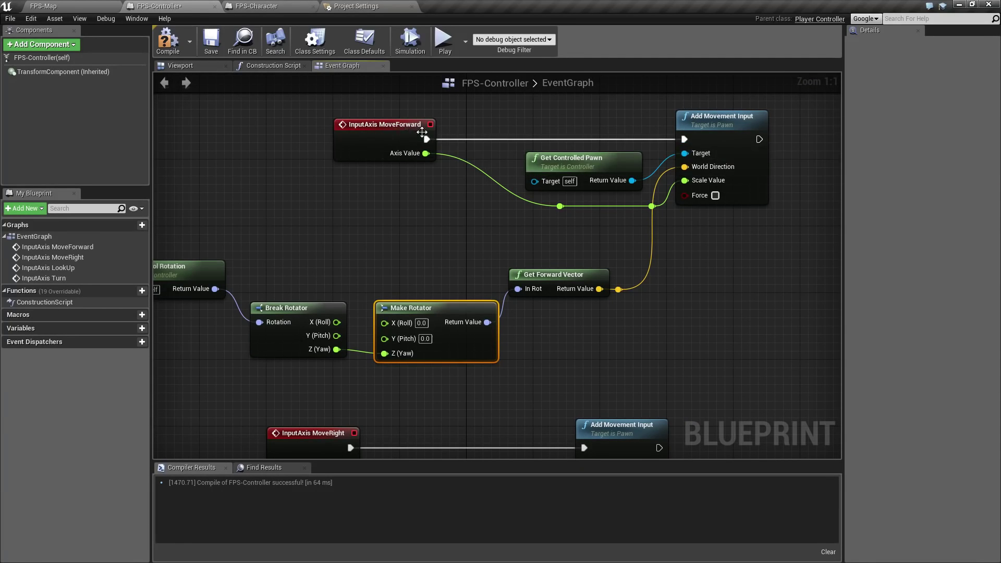
# Compile and save FPS-Controller, then play FPS-Map to test the yaw-only forward movement and stop the session
pyautogui.click(203, 40)
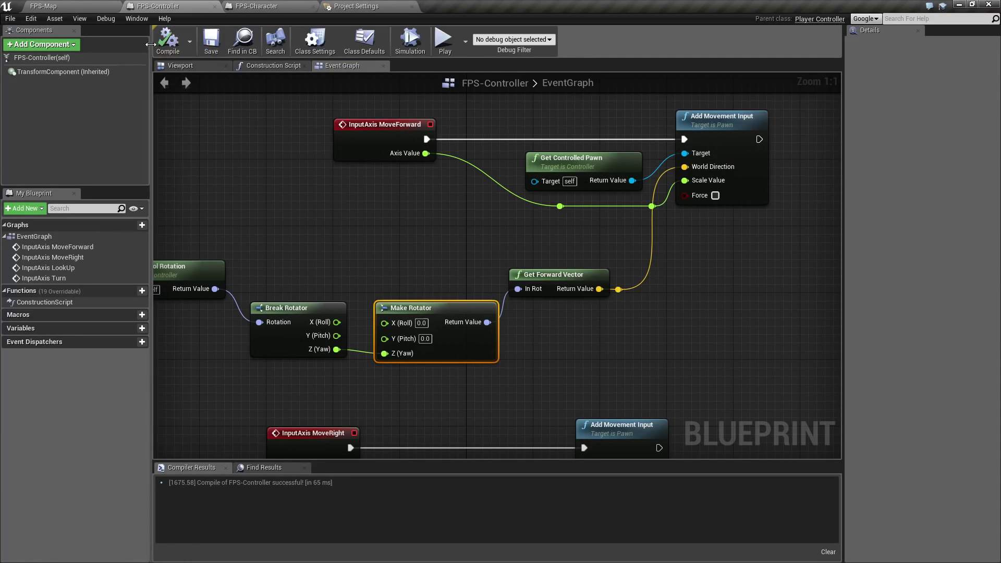
pyautogui.click(45, 5)
pyautogui.click(504, 40)
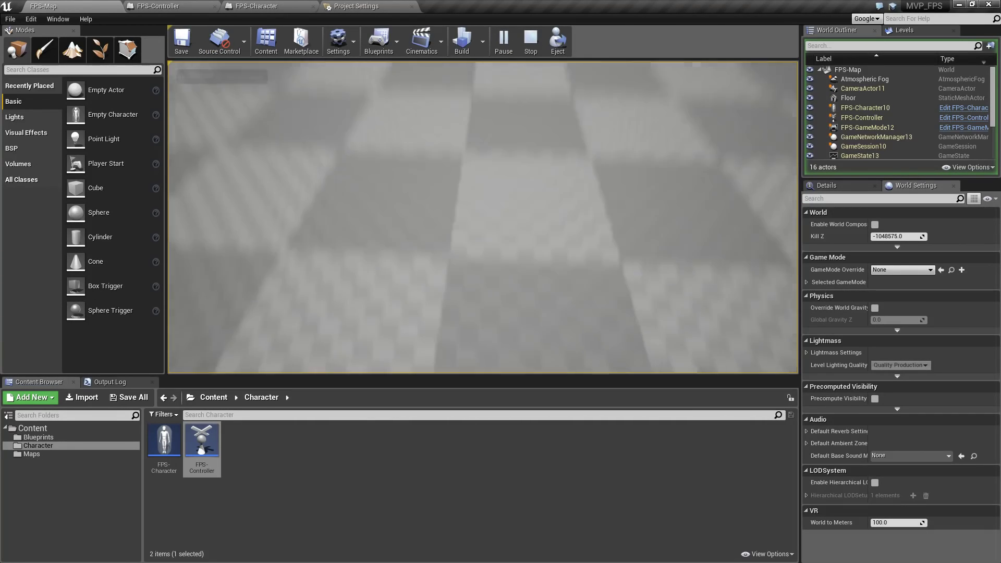
pyautogui.press('Escape')
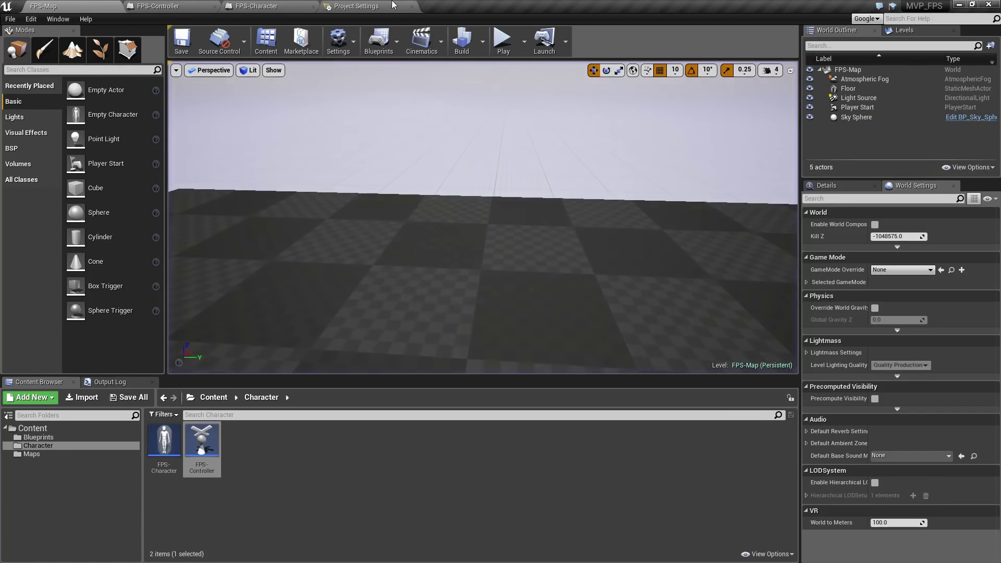
# In the FPS-Controller event graph, move the MoveRight chain's Get Control Rotation node farther away from Get Right Vector
pyautogui.click(158, 5)
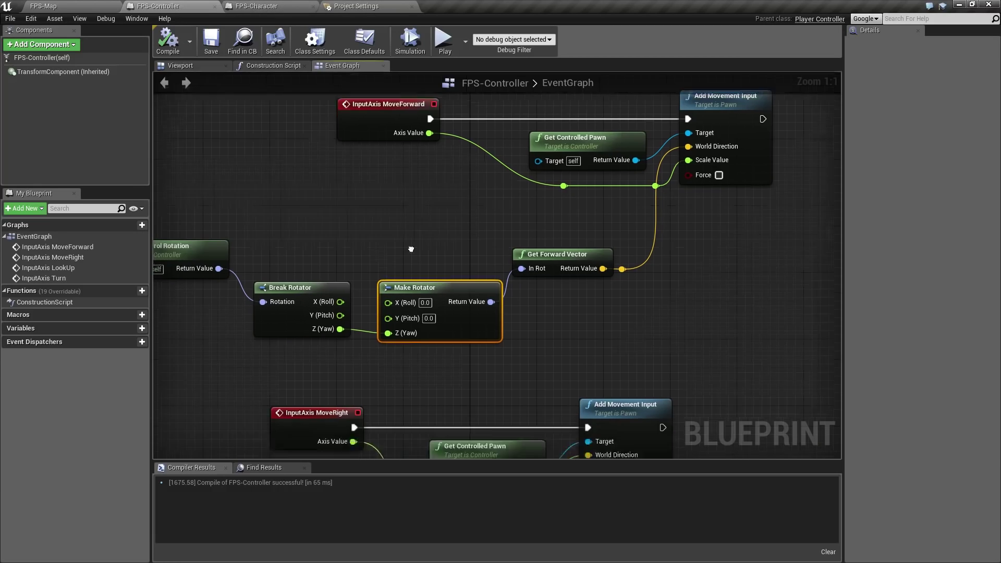
pyautogui.moveTo(313, 296); pyautogui.dragTo(293, 177, button='right')
pyautogui.moveTo(377, 307); pyautogui.dragTo(396, 236, button='right')
pyautogui.moveTo(396, 298); pyautogui.dragTo(254, 298)
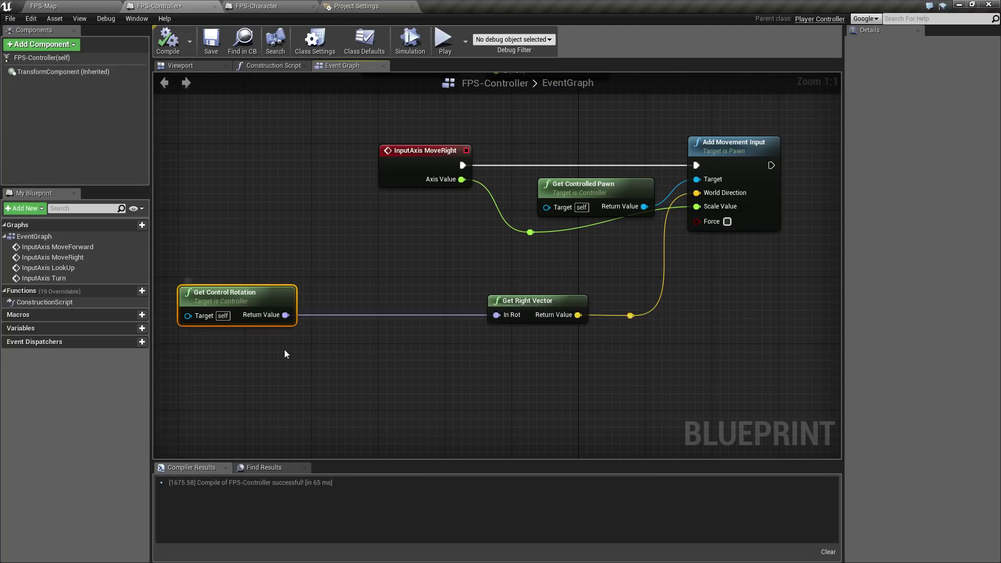
# Disconnect the MoveRight chain's Get Control Rotation from Get Right Vector and split its Return Value into Roll, Pitch and Yaw pins
pyautogui.moveTo(304, 310); pyautogui.dragTo(338, 297, button='right')
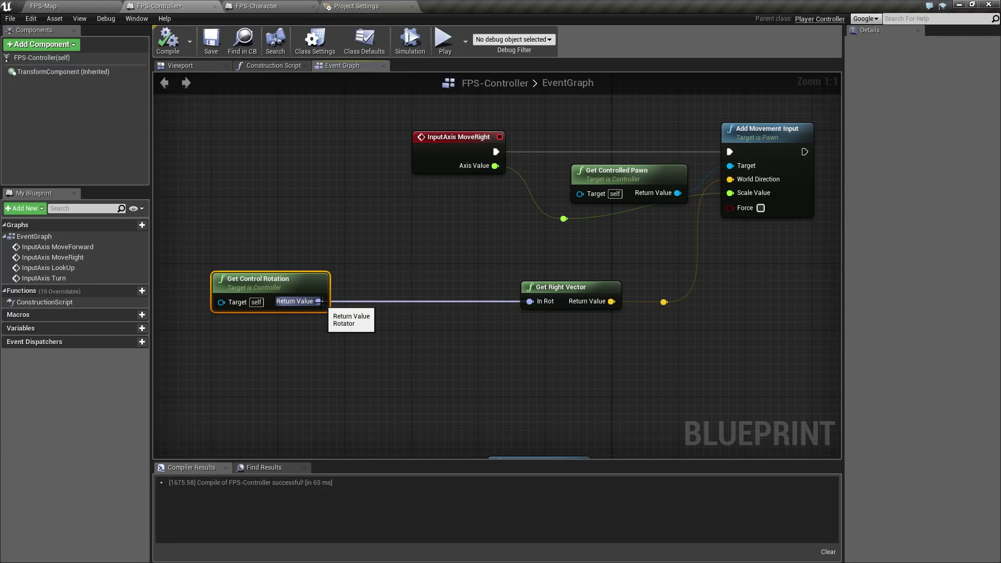
pyautogui.moveTo(406, 236); pyautogui.dragTo(399, 375, button='right')
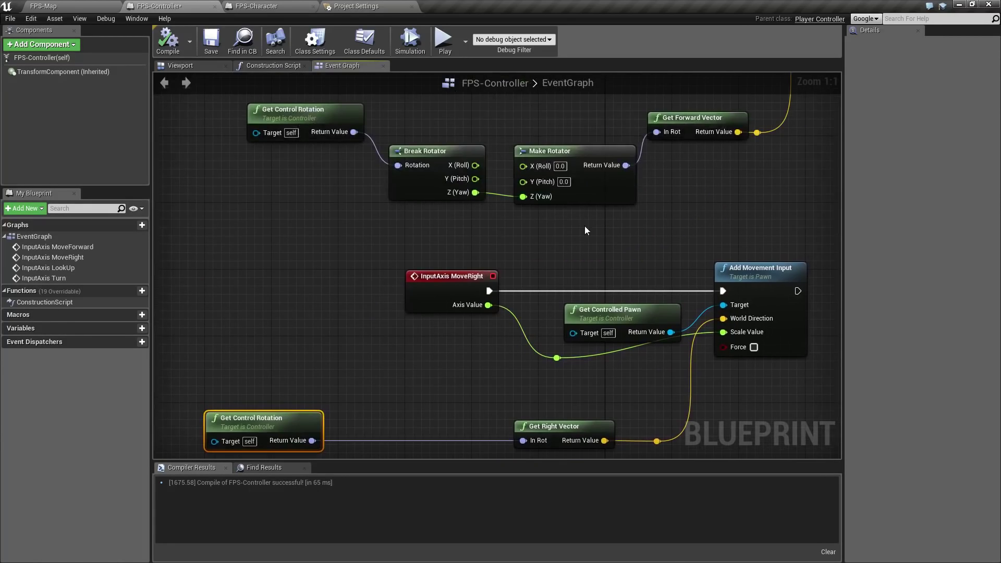
pyautogui.moveTo(585, 226); pyautogui.dragTo(450, 188)
pyautogui.moveTo(371, 359); pyautogui.dragTo(404, 250, button='right')
pyautogui.keyDown('alt'); pyautogui.click(344, 333); pyautogui.keyUp('alt')
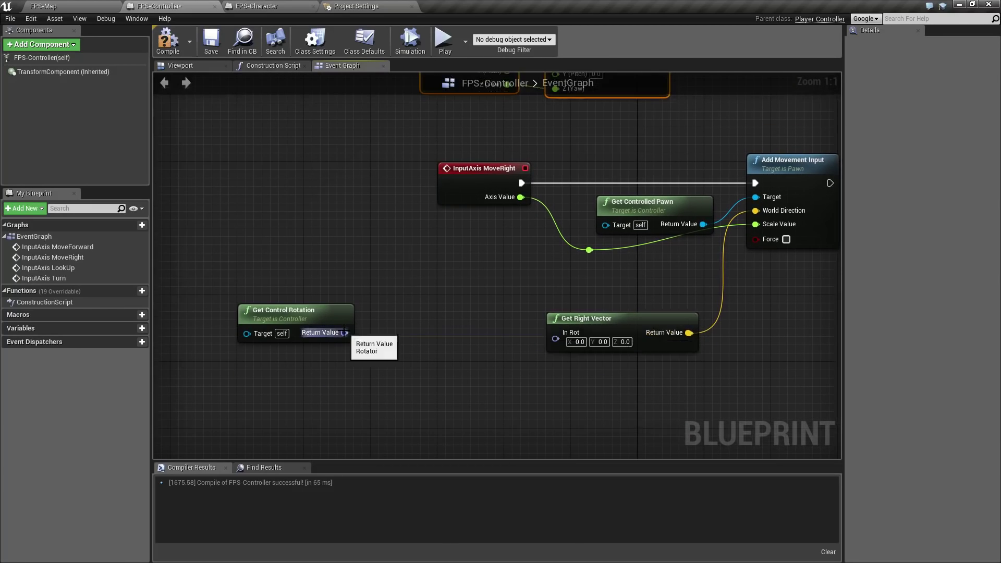
pyautogui.rightClick(355, 333)
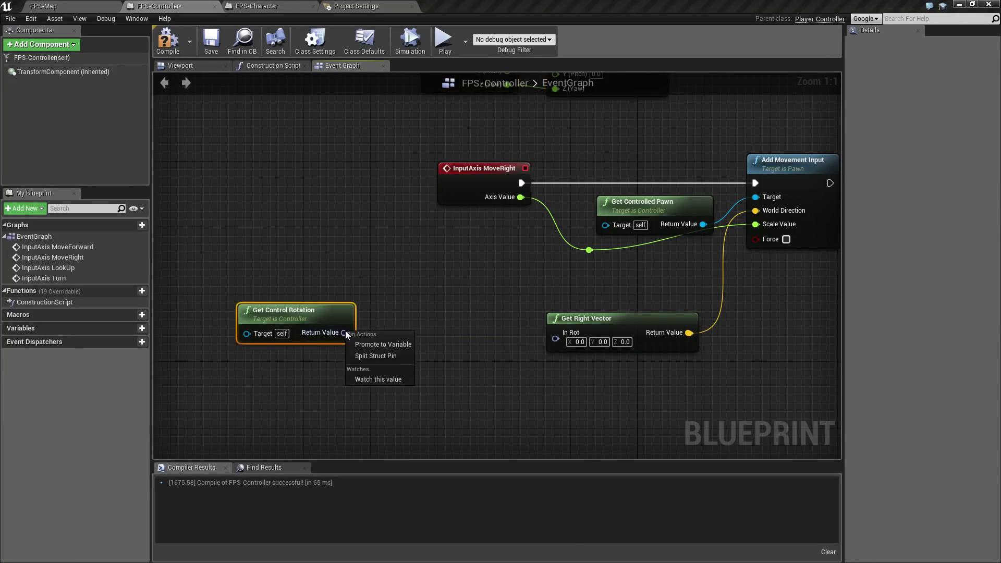
pyautogui.press('Escape')
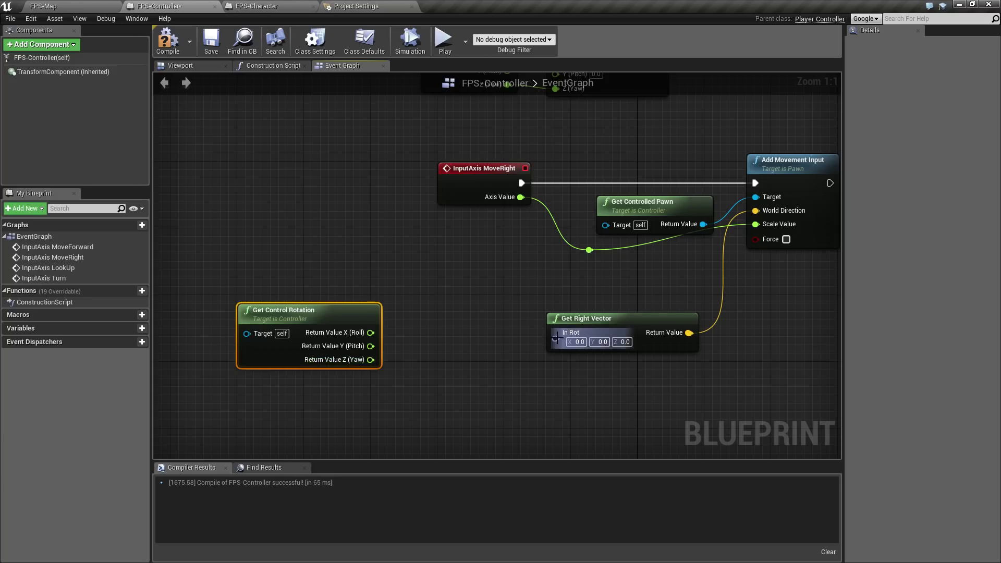
# Split Get Right Vector's In Rot into Roll, Pitch and Yaw pins and connect Get Control Rotation's Return Value Z (Yaw) to In Rot Z (Yaw)
pyautogui.rightClick(556, 338)
pyautogui.click(573, 362)
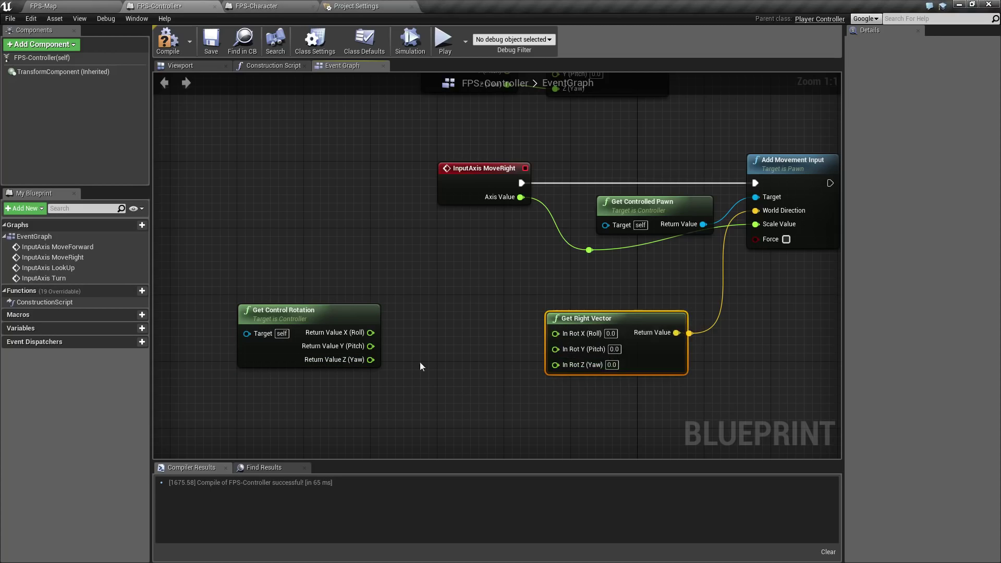
pyautogui.moveTo(371, 360); pyautogui.dragTo(566, 364)
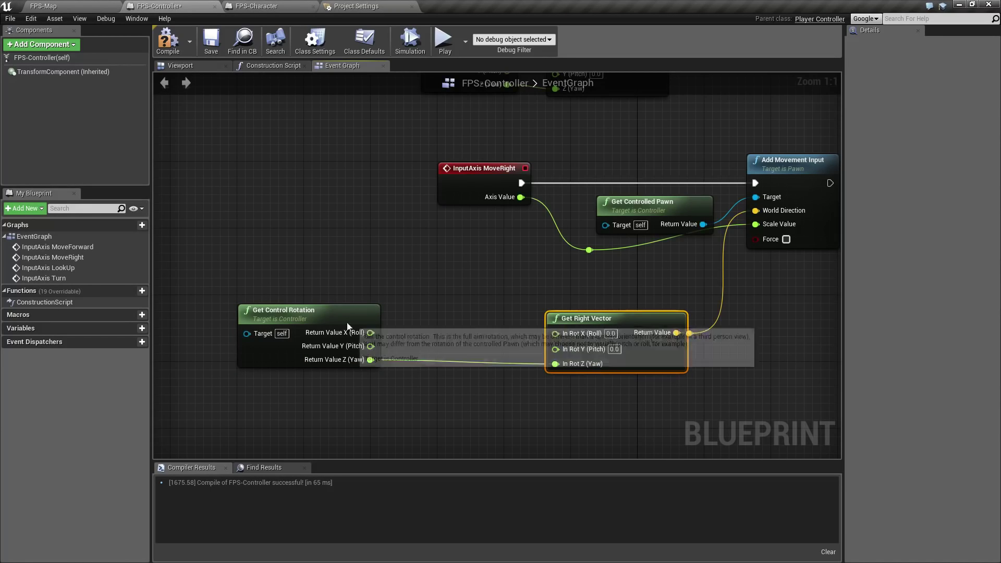
# Move the MoveRight chain's Get Control Rotation and Get Right Vector nodes closer together
pyautogui.moveTo(342, 324); pyautogui.dragTo(467, 324)
pyautogui.moveTo(529, 399); pyautogui.dragTo(446, 365, button='right')
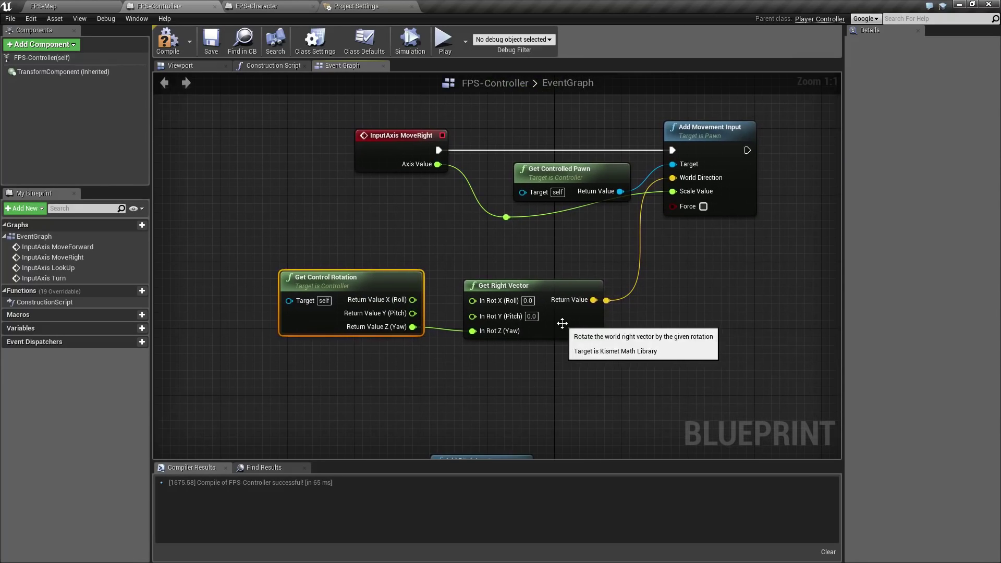
pyautogui.moveTo(545, 289); pyautogui.dragTo(528, 290)
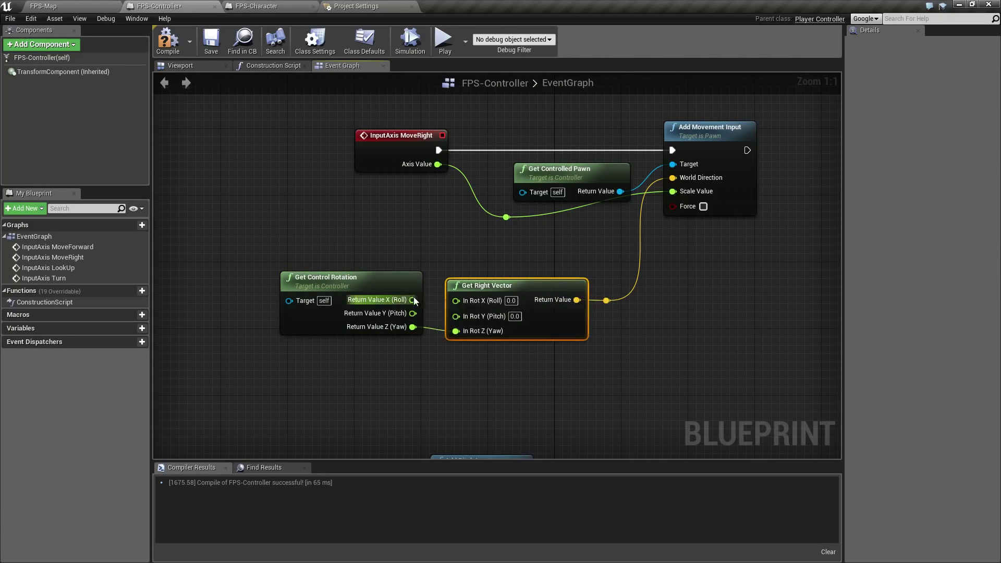
# Disconnect the MoveForward chain's Get Control Rotation from Break Rotator to check the Split Struct Pin option on its Return Value, and reconnect the two nodes
pyautogui.moveTo(398, 252); pyautogui.dragTo(413, 364, button='right')
pyautogui.moveTo(341, 208); pyautogui.dragTo(337, 305, button='right')
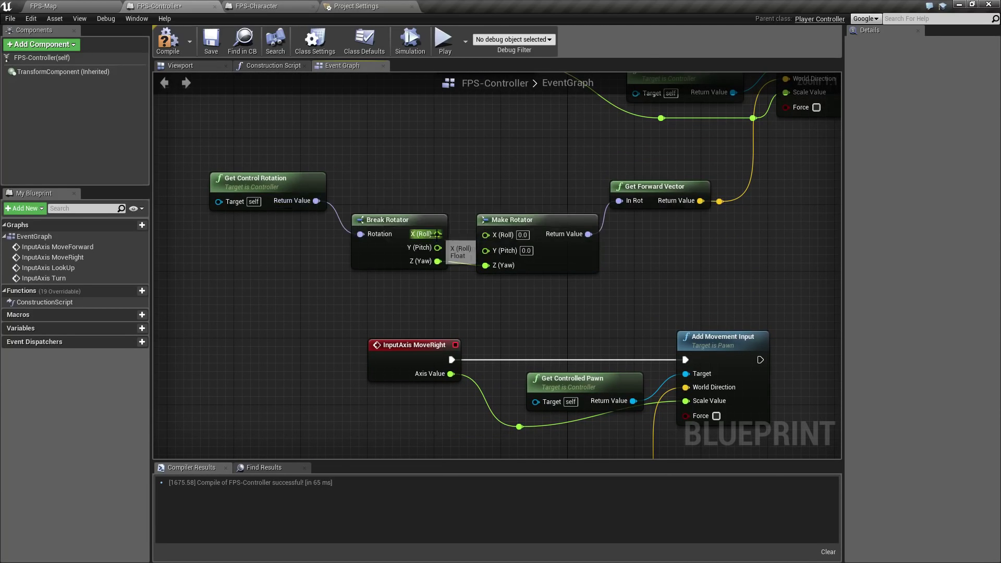
pyautogui.moveTo(310, 270); pyautogui.dragTo(339, 154, button='right')
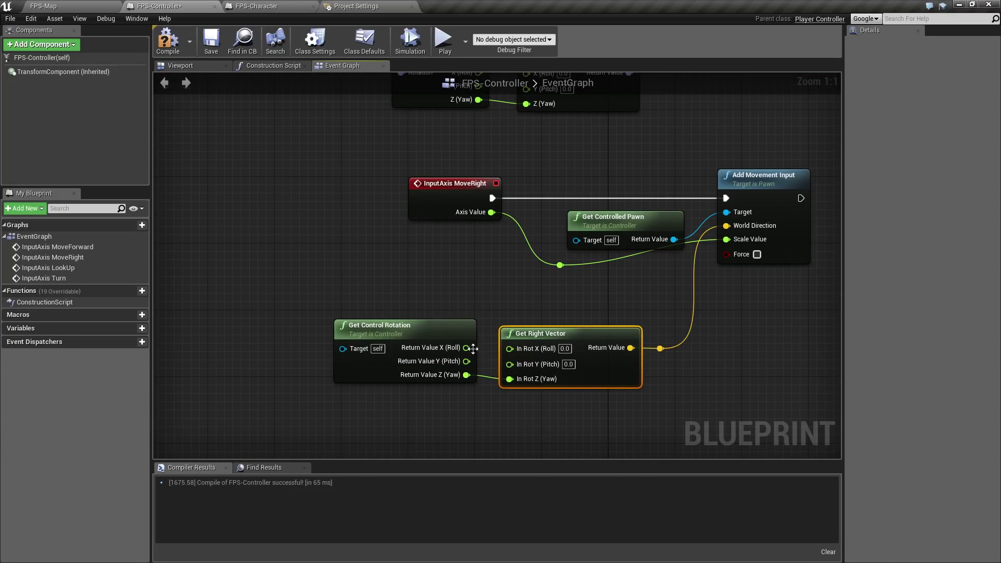
pyautogui.moveTo(373, 259); pyautogui.dragTo(432, 427, button='right')
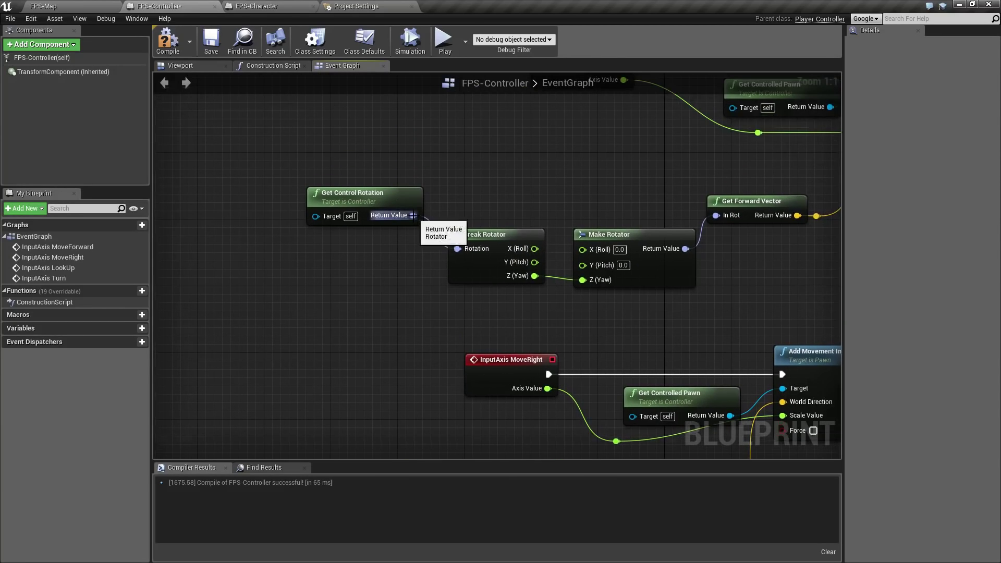
pyautogui.rightClick(414, 215)
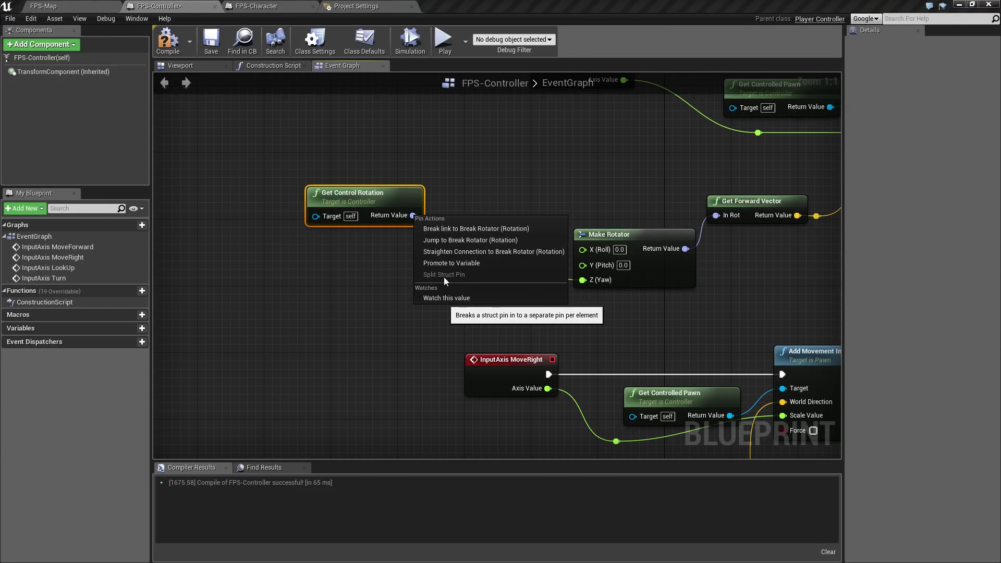
pyautogui.click(393, 280)
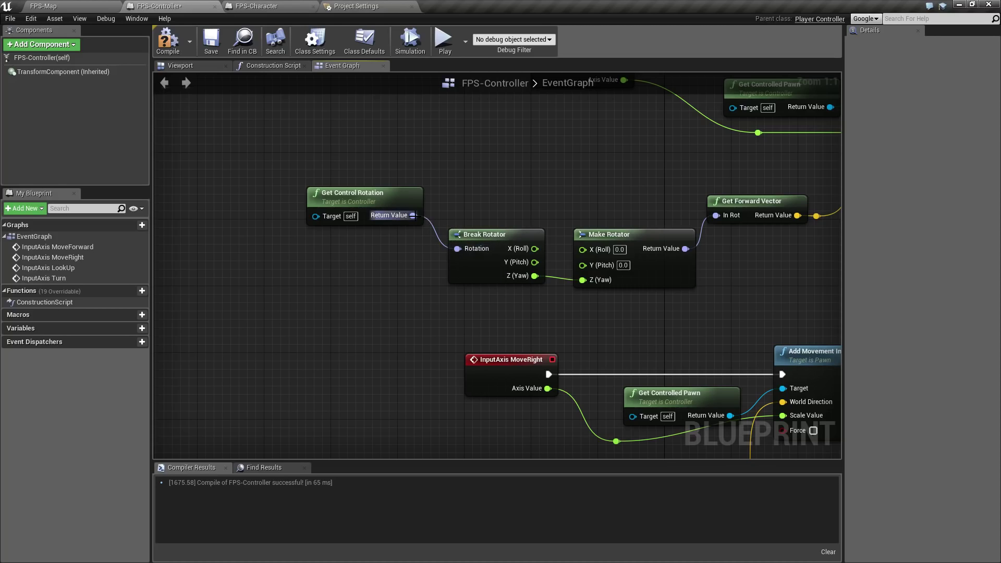
pyautogui.keyDown('alt'); pyautogui.click(414, 215); pyautogui.keyUp('alt')
pyautogui.rightClick(413, 216)
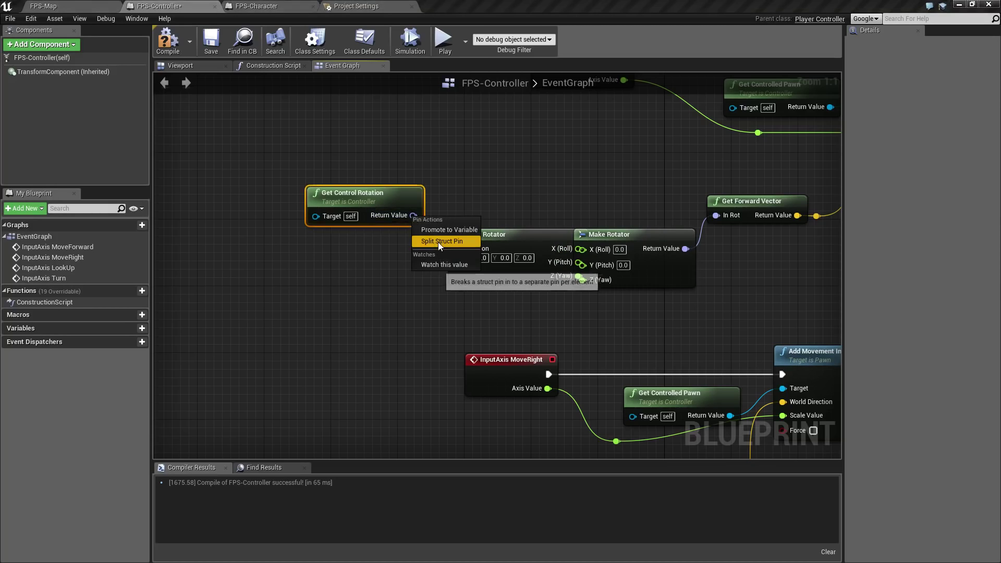
pyautogui.click(387, 241)
pyautogui.moveTo(414, 216); pyautogui.dragTo(458, 248)
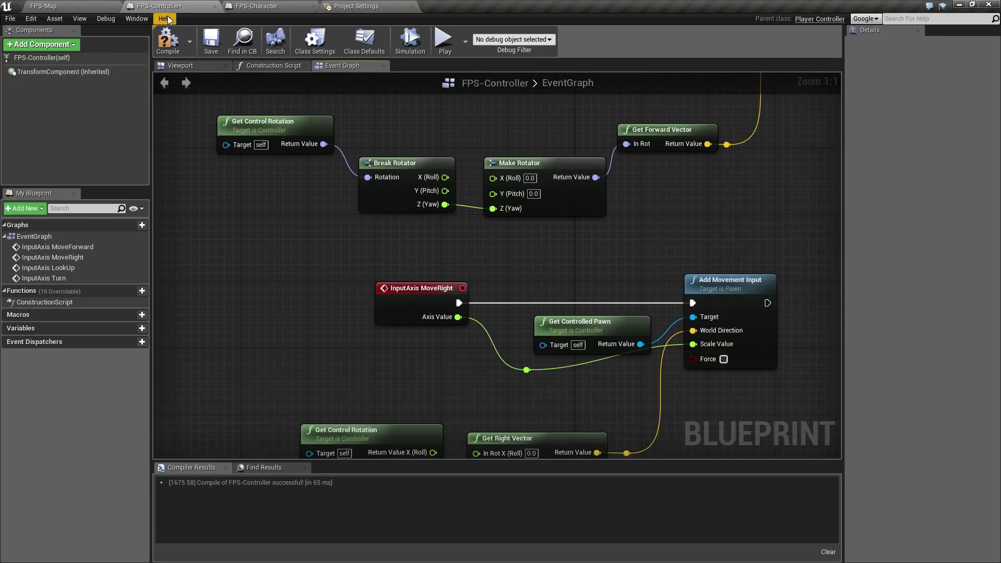
# Compile and save FPS-Controller, play FPS-Map to test the yaw-only right movement, and stop the session
pyautogui.click(94, 5)
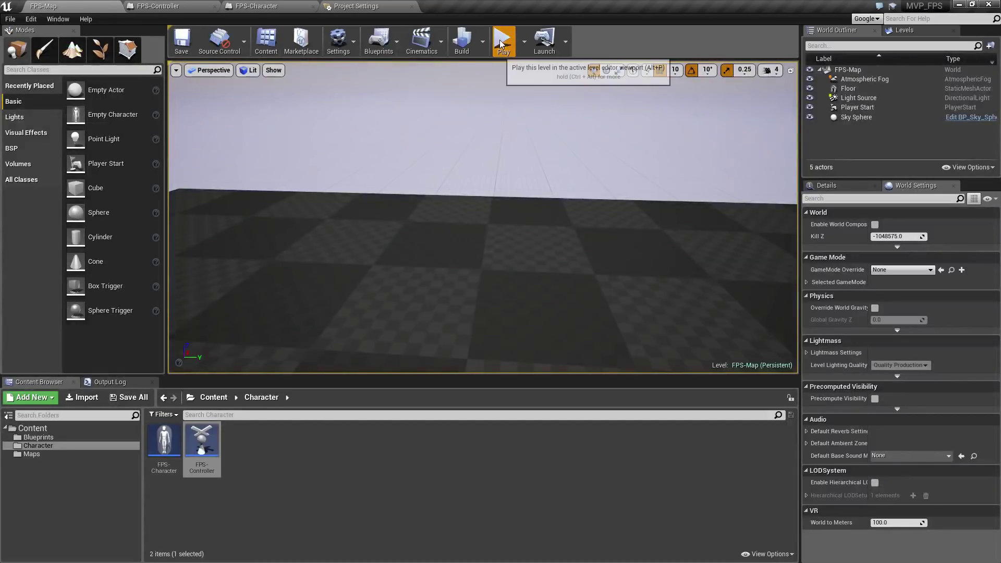
pyautogui.click(496, 214)
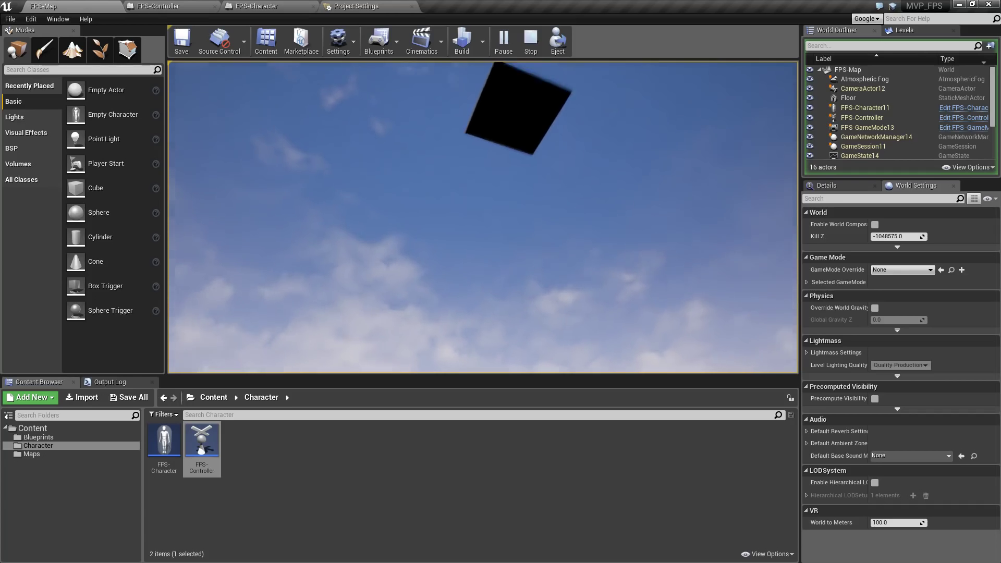
pyautogui.press('Escape')
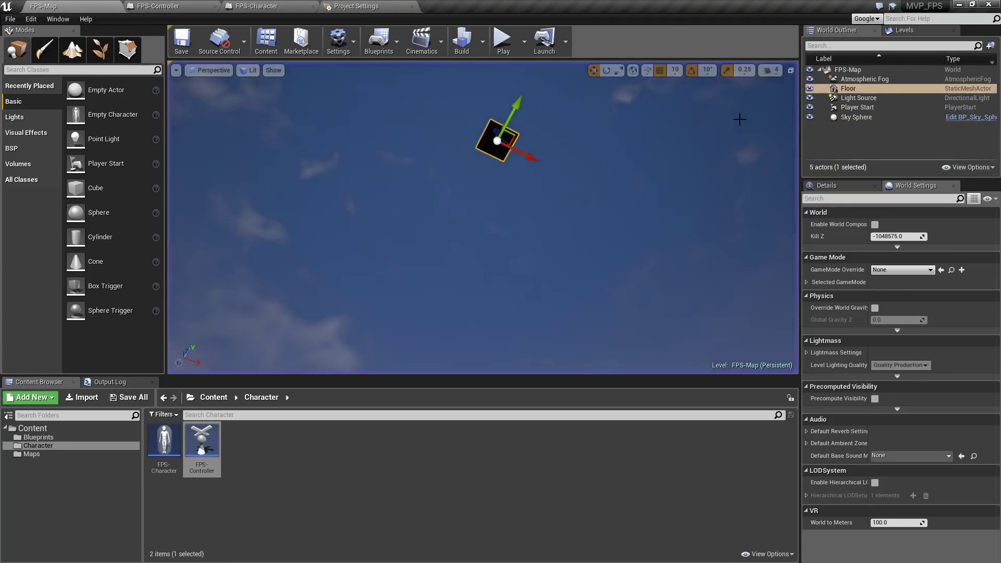